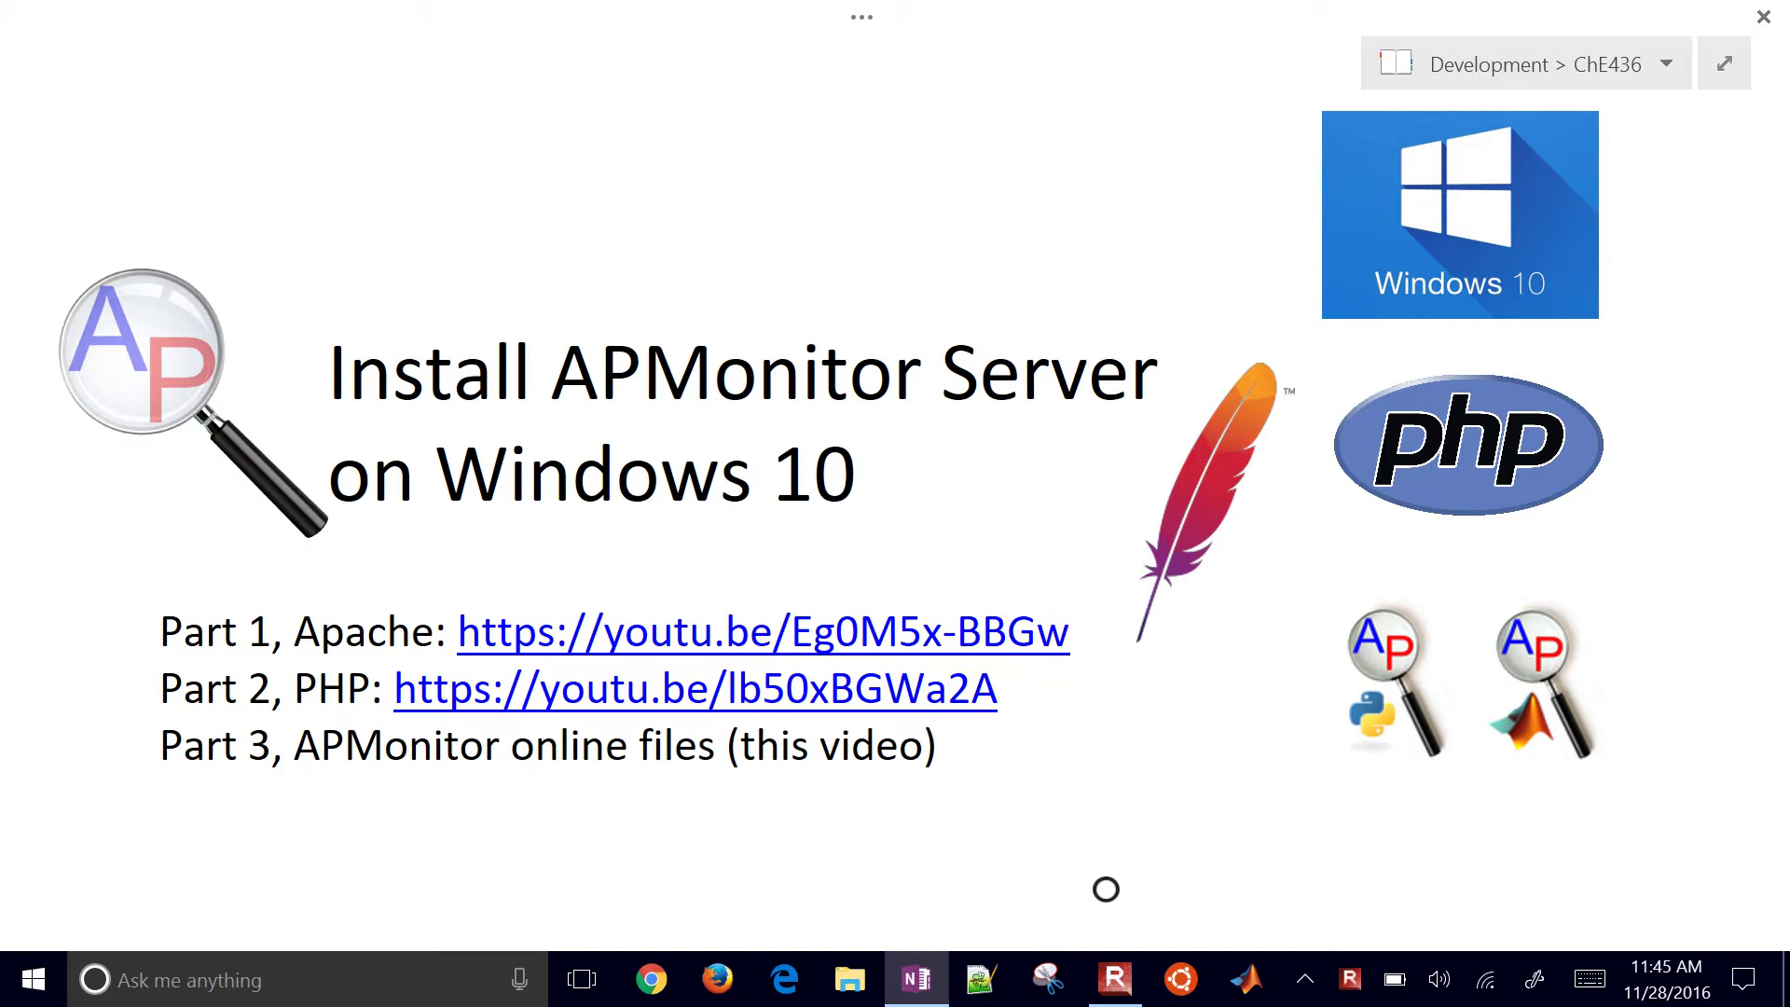
- Launch Edge and load the apmonitor.com home page
{"action": "left_click", "coordinate": [1763, 16]}
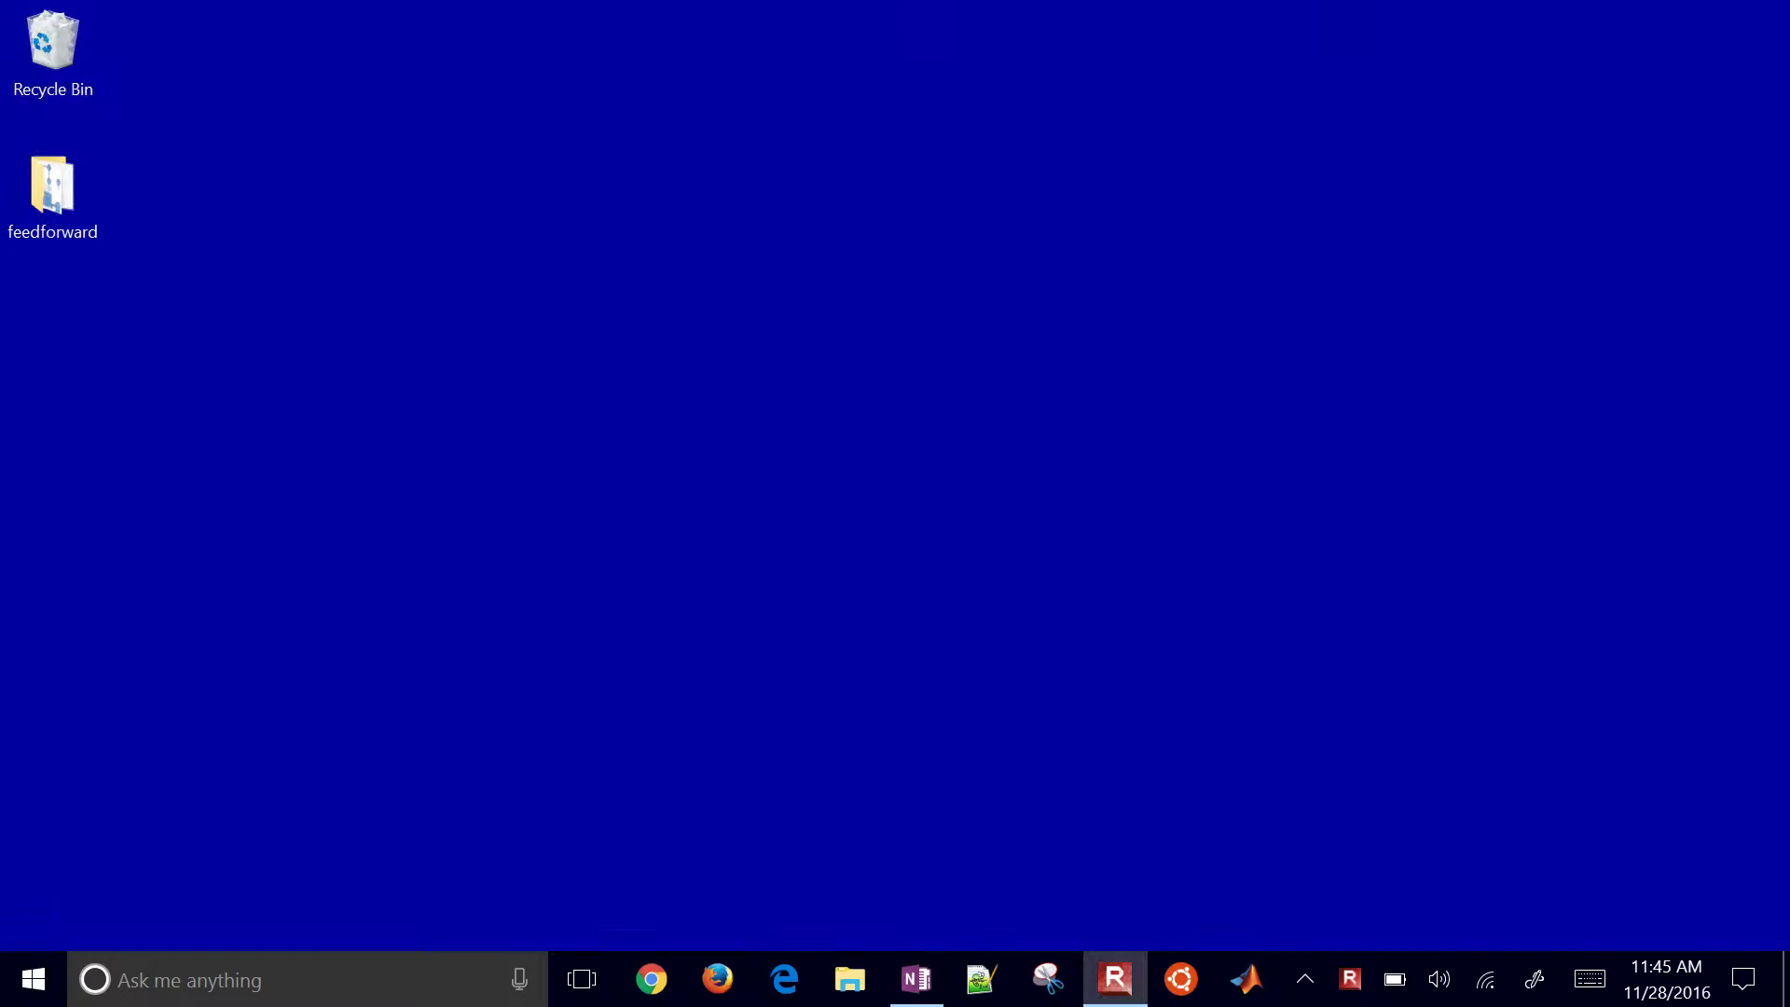
{"action": "left_click", "coordinate": [784, 977]}
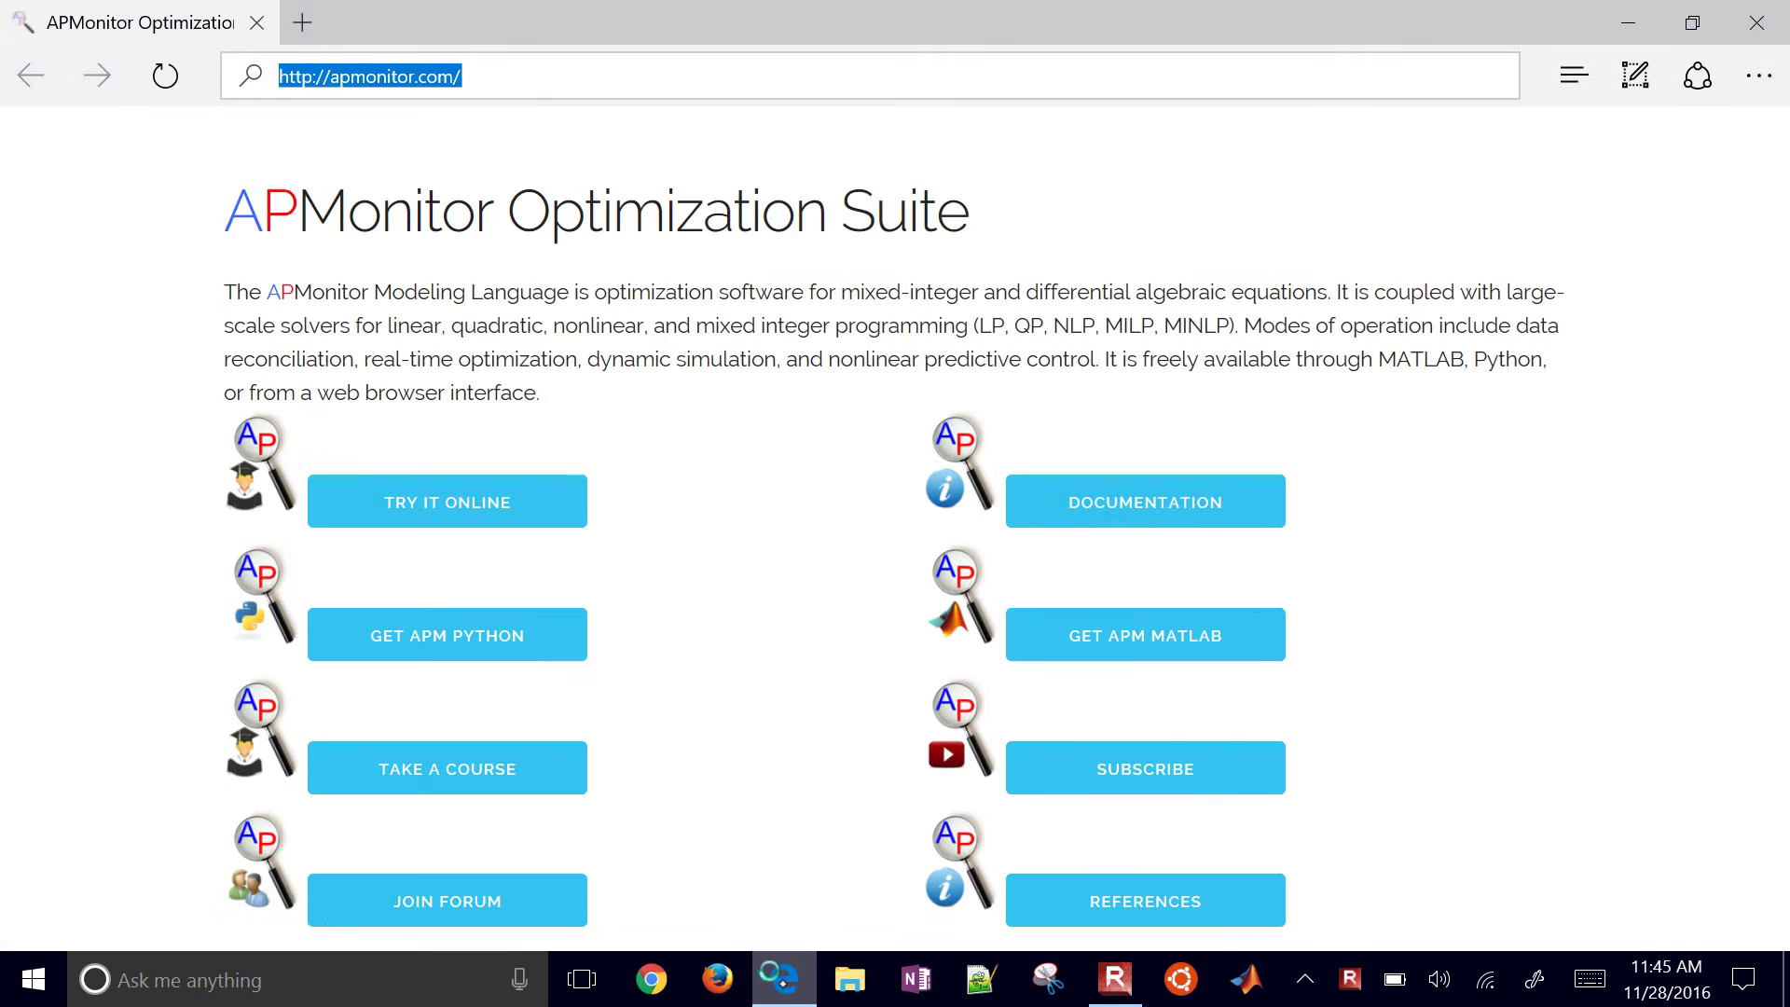
{"action": "type", "text": "ap"}
{"action": "key", "text": "Return"}
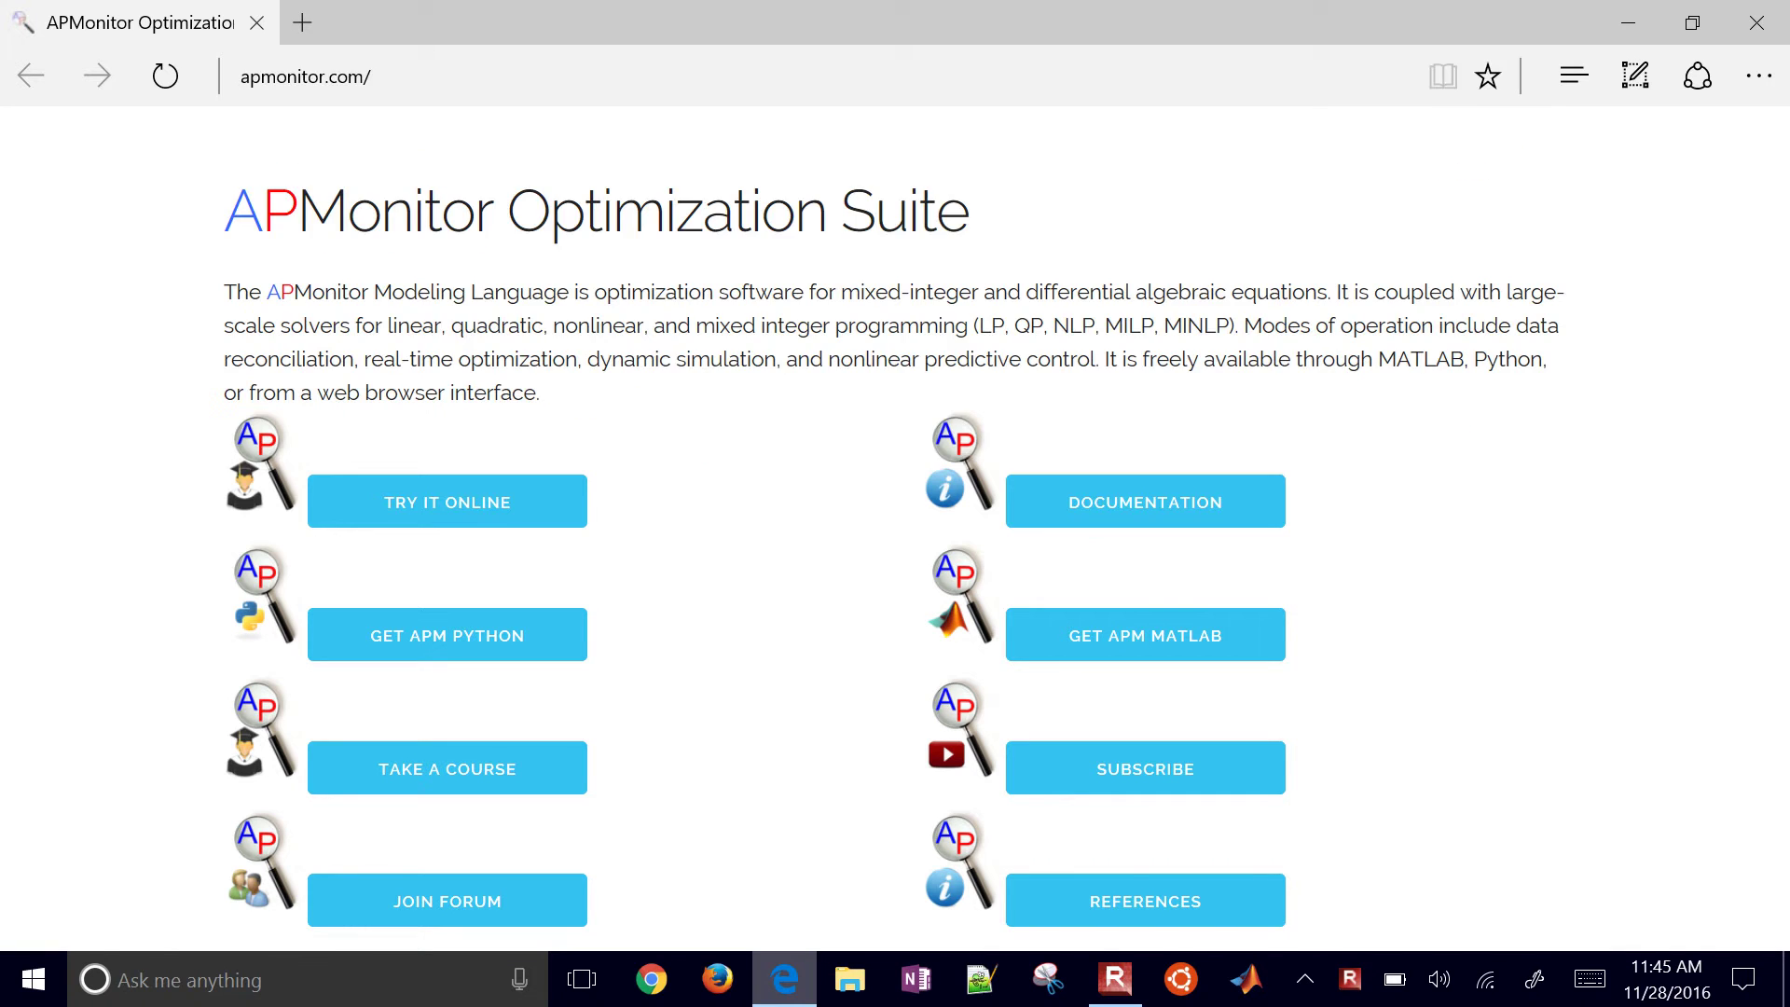
{"action": "key", "text": "ctrl+l"}
{"action": "key", "text": "Escape"}
- Go through Documentation to the APM Server installation instructions page
{"action": "left_click", "coordinate": [1144, 501]}
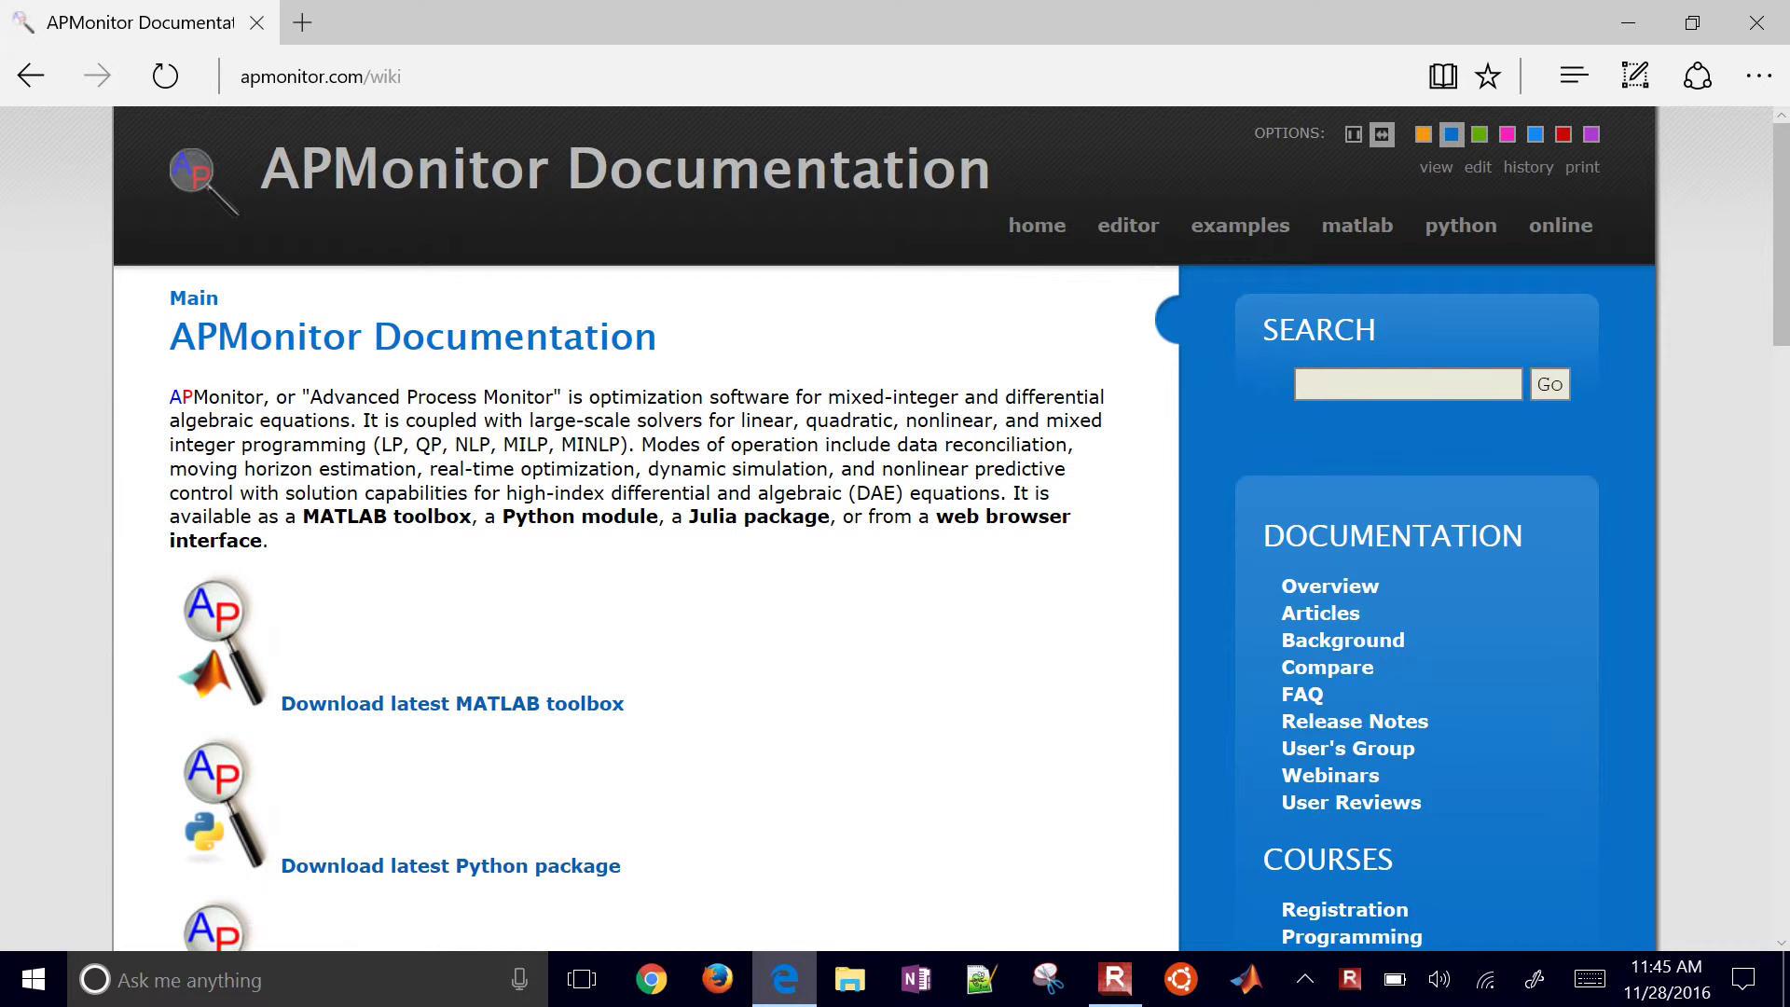
{"action": "scroll", "coordinate": [895, 521], "scroll_direction": "down", "scroll_amount": 3}
{"action": "scroll", "coordinate": [894, 522], "scroll_direction": "down", "scroll_amount": 2}
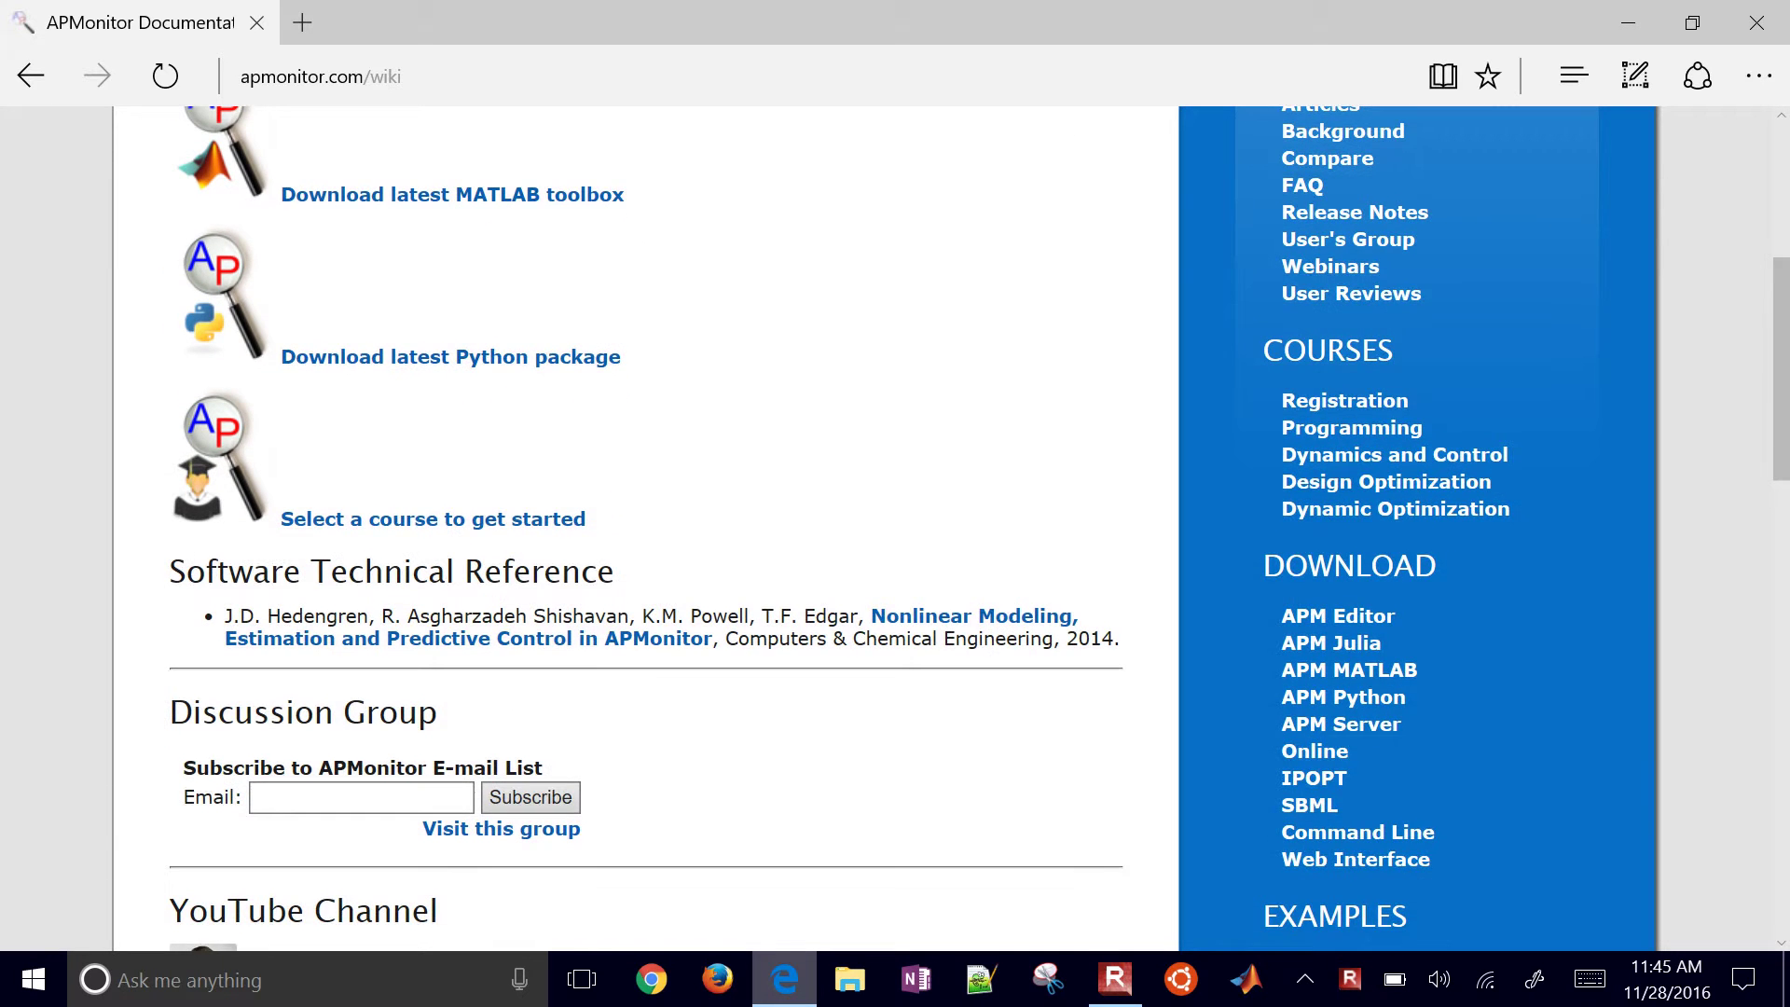
{"action": "scroll", "coordinate": [1508, 544], "scroll_direction": "up", "scroll_amount": 3}
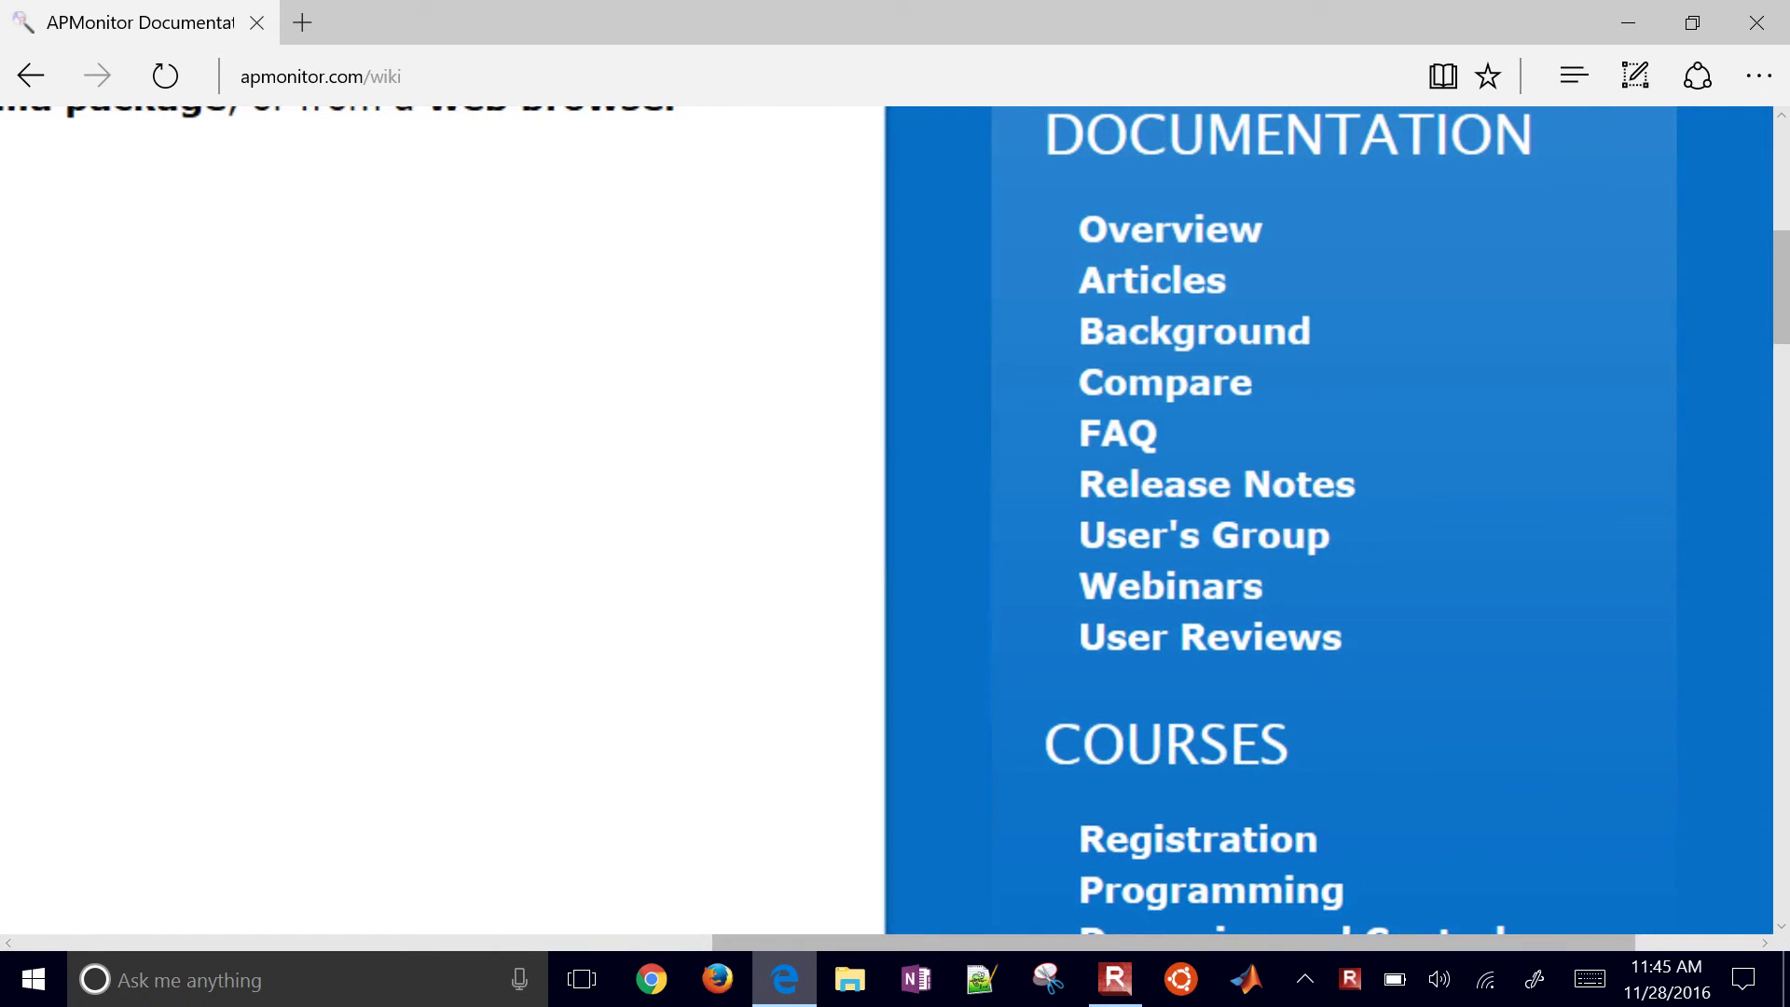
{"action": "scroll", "coordinate": [895, 520], "scroll_direction": "down", "scroll_amount": 4}
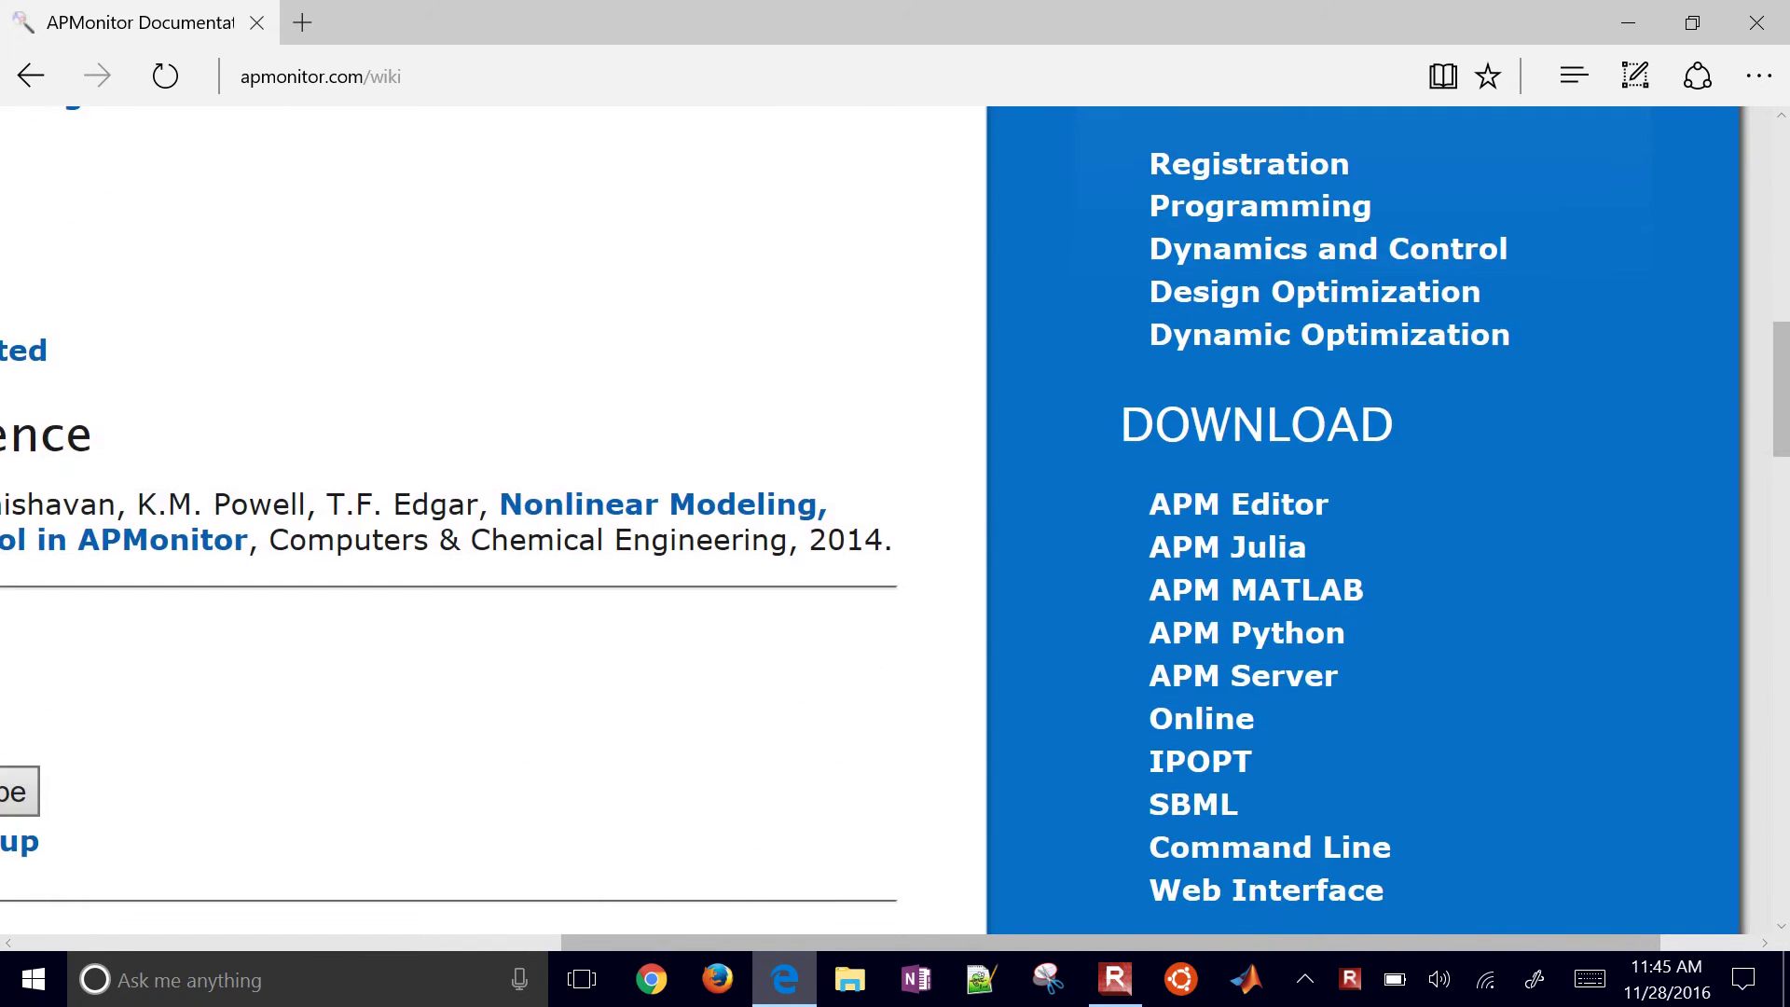
{"action": "scroll", "coordinate": [1440, 382], "scroll_direction": "up", "scroll_amount": 3}
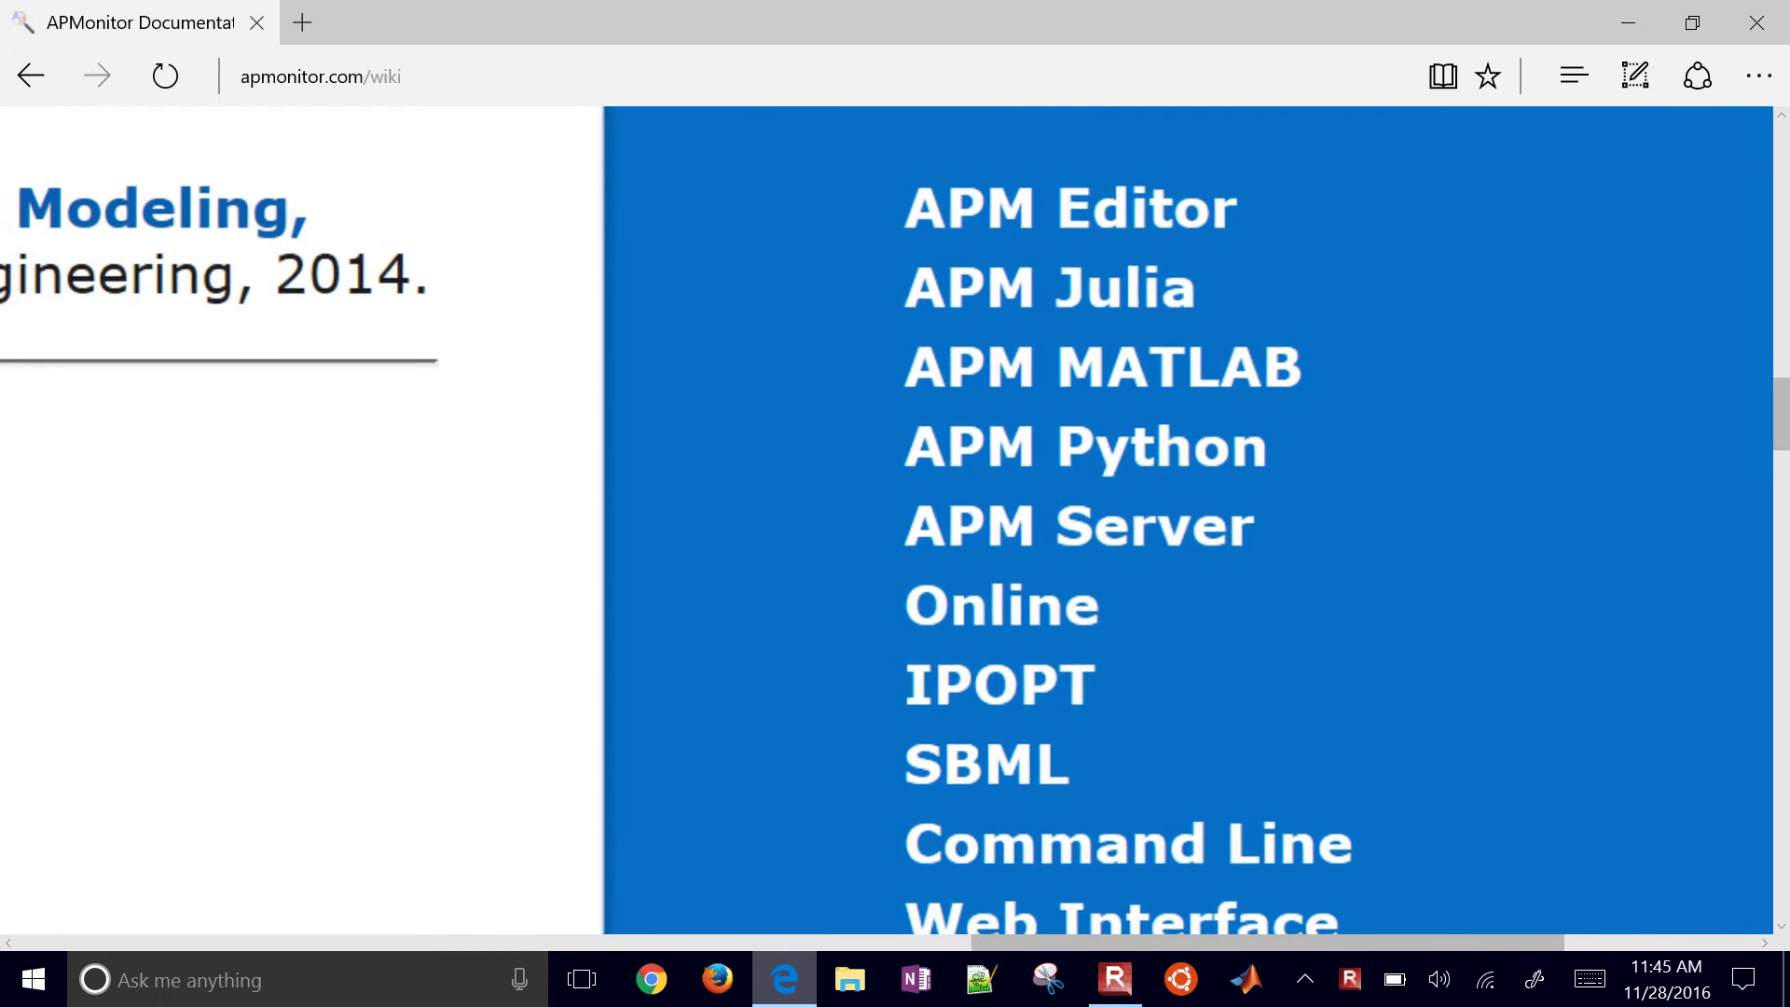
{"action": "left_click", "coordinate": [1072, 525]}
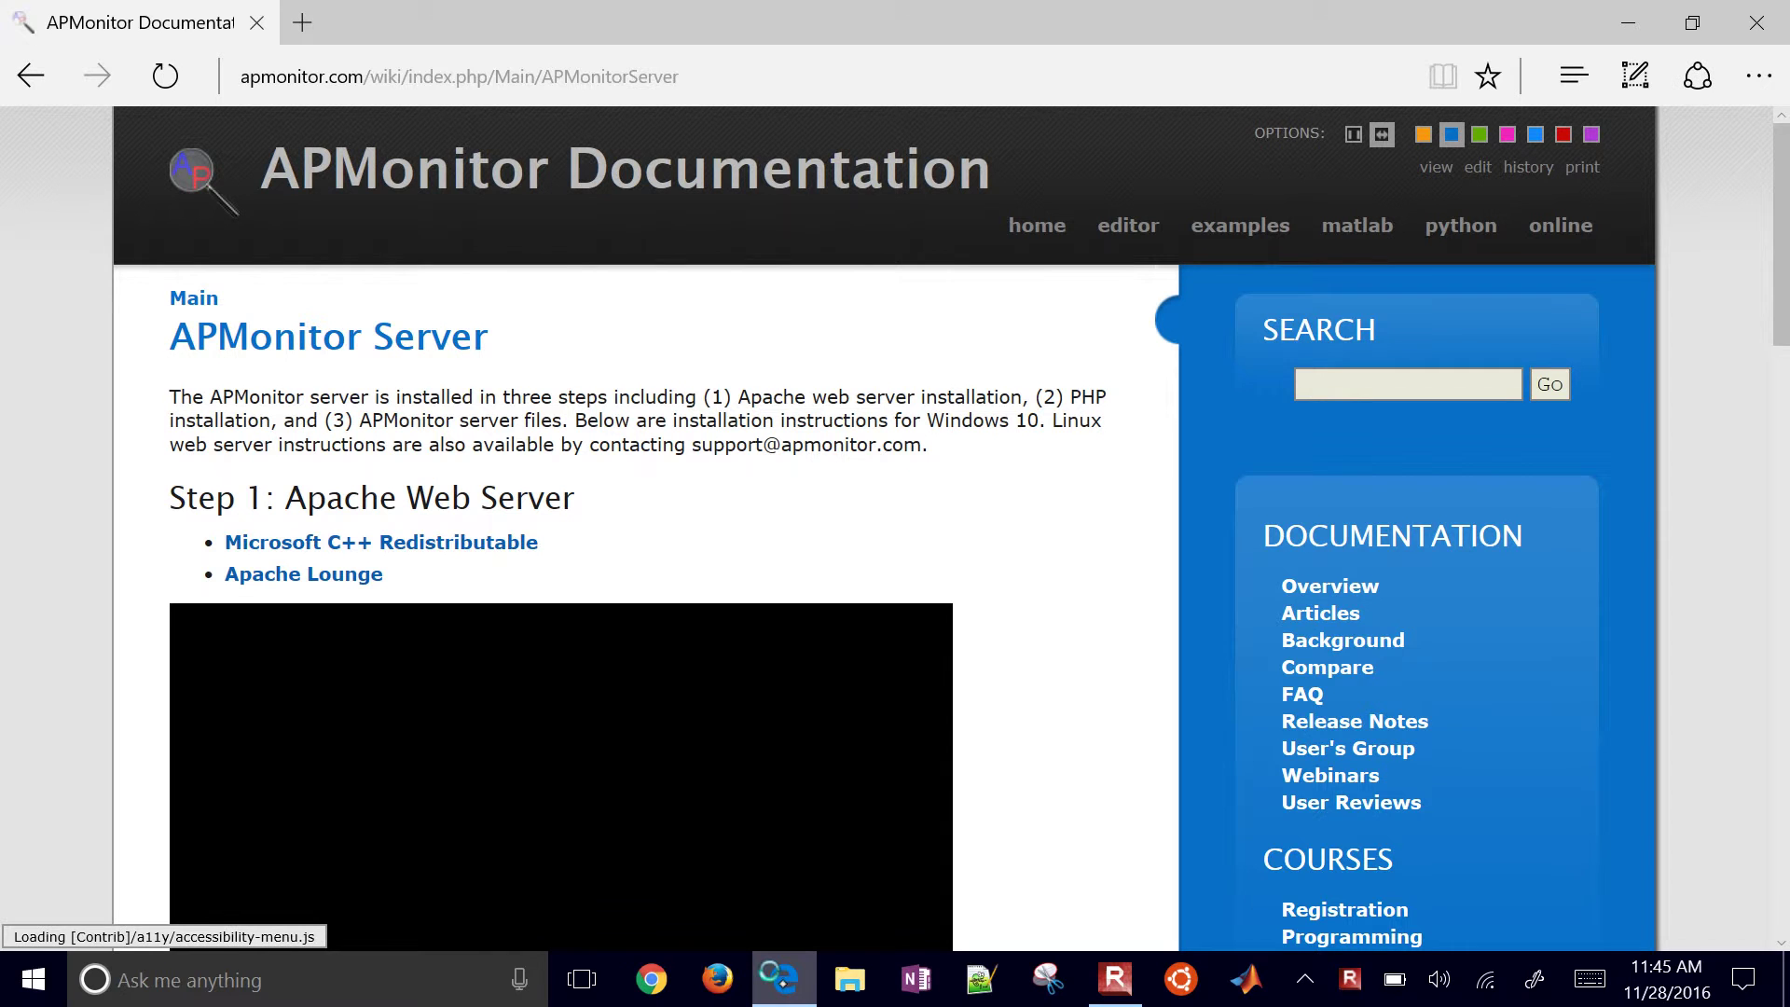
- Enlarge Step 3 and save apmonitor_install.zip from the Windows download link
{"action": "scroll", "coordinate": [895, 528], "scroll_direction": "down", "scroll_amount": 3}
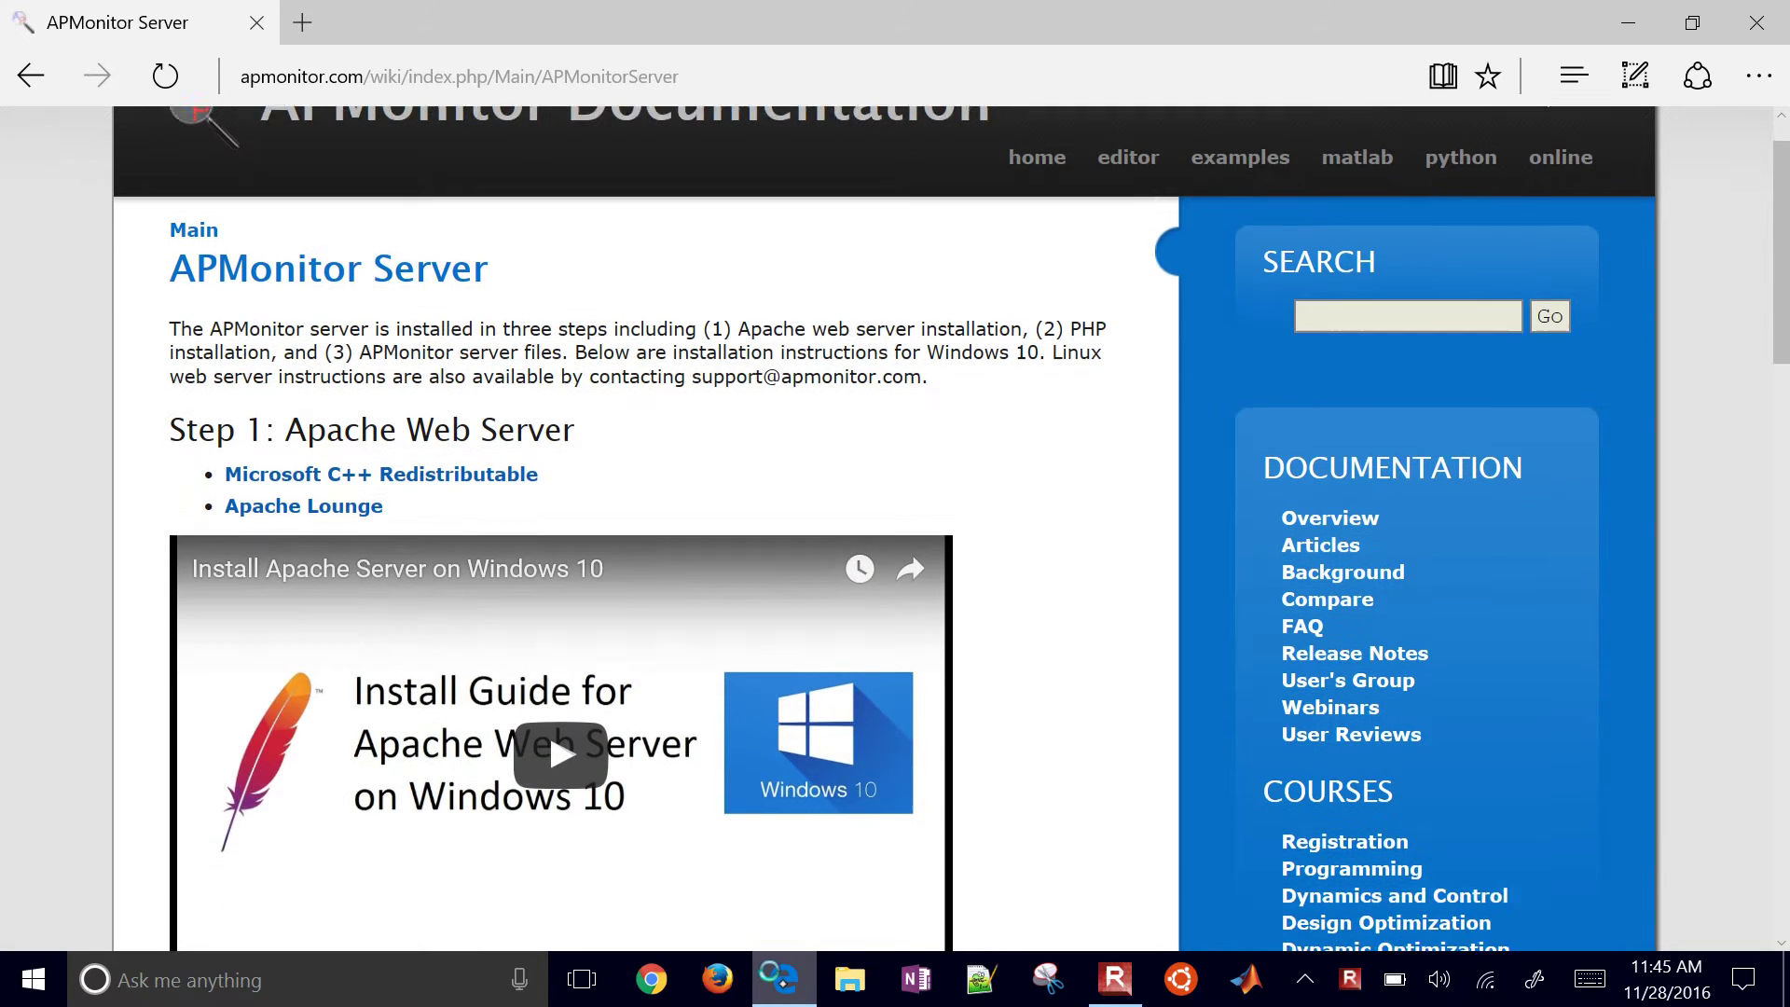
{"action": "scroll", "coordinate": [895, 529], "scroll_direction": "down", "scroll_amount": 4}
{"action": "scroll", "coordinate": [895, 529], "scroll_direction": "down", "scroll_amount": 3}
{"action": "scroll", "coordinate": [895, 529], "scroll_direction": "down", "scroll_amount": 3}
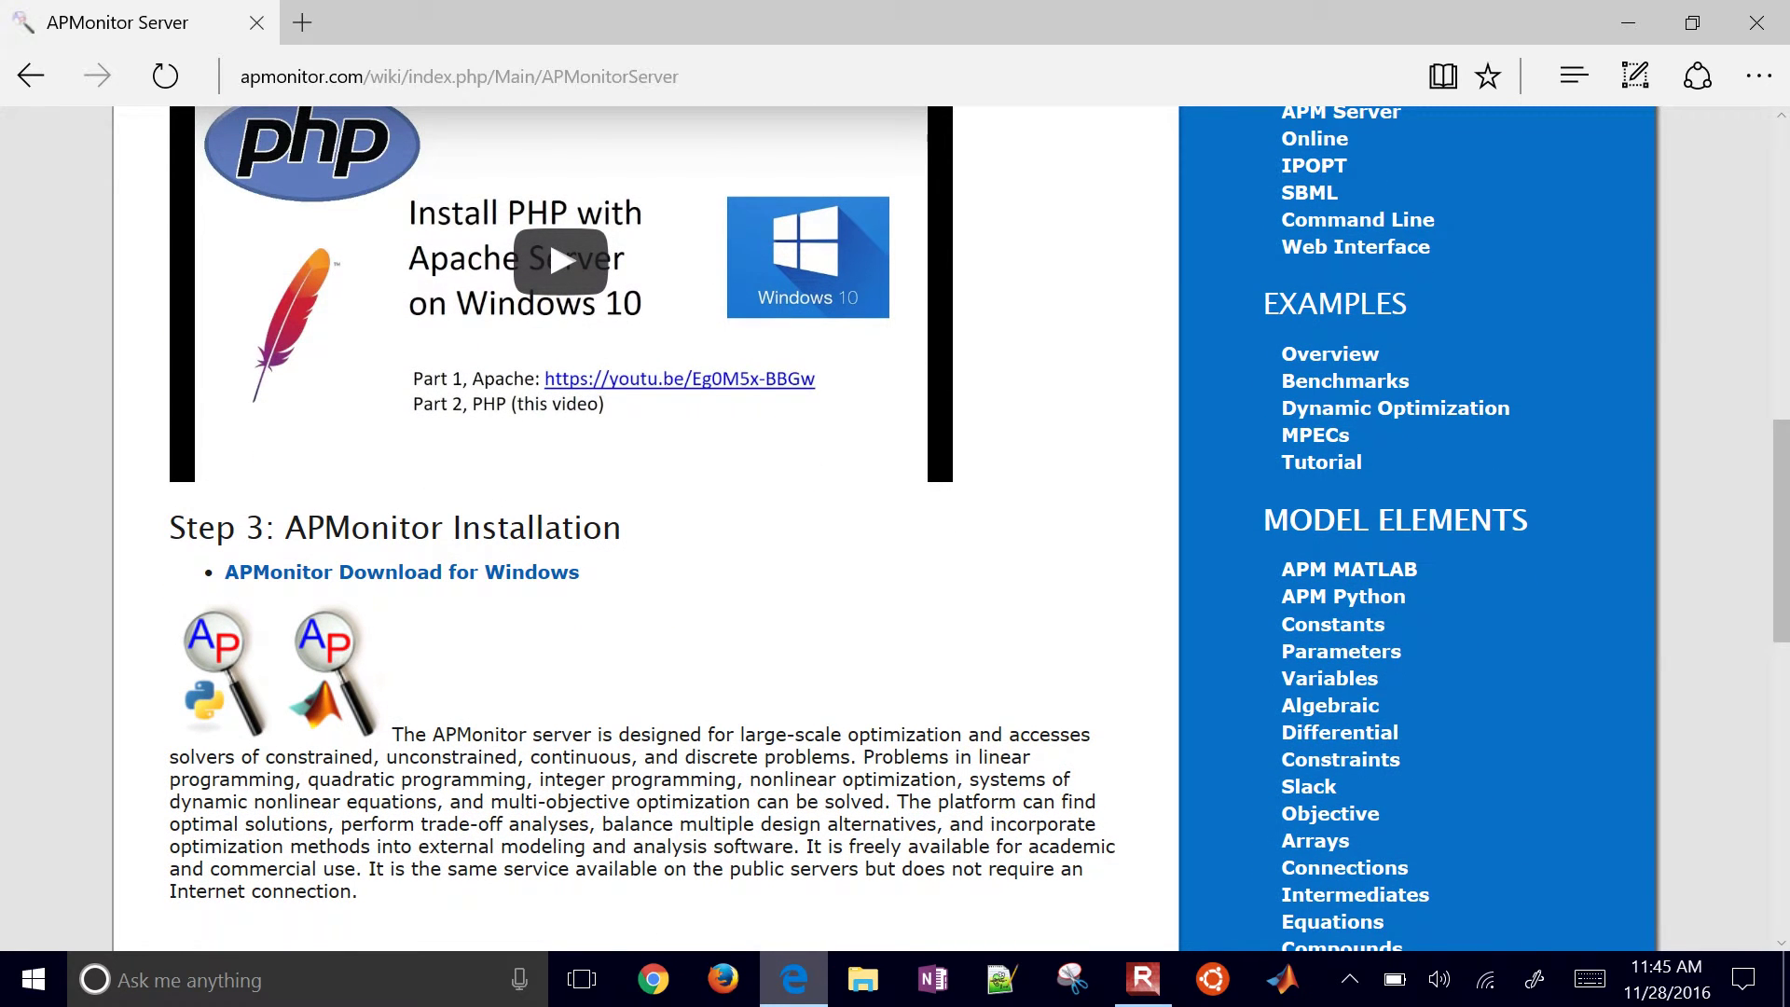
{"action": "key", "text": "ctrl+plus"}
{"action": "key", "text": "ctrl+plus"}
{"action": "key", "text": "ctrl+plus"}
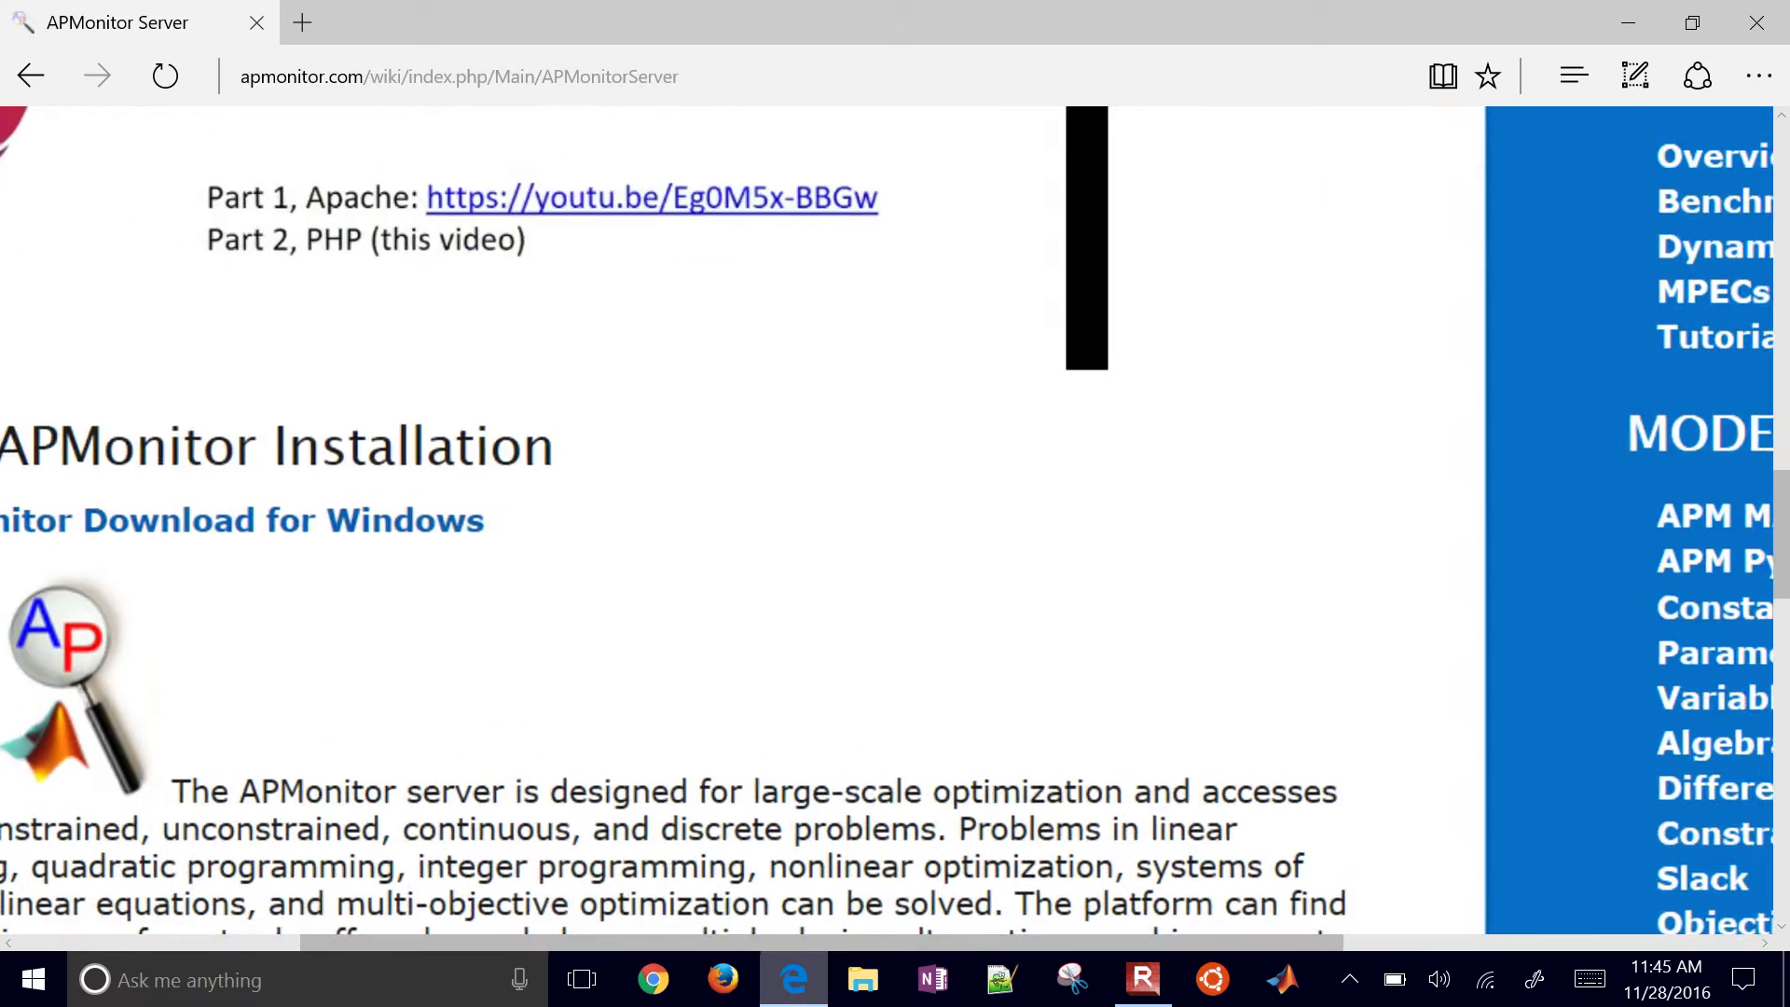
{"action": "left_click", "coordinate": [536, 518]}
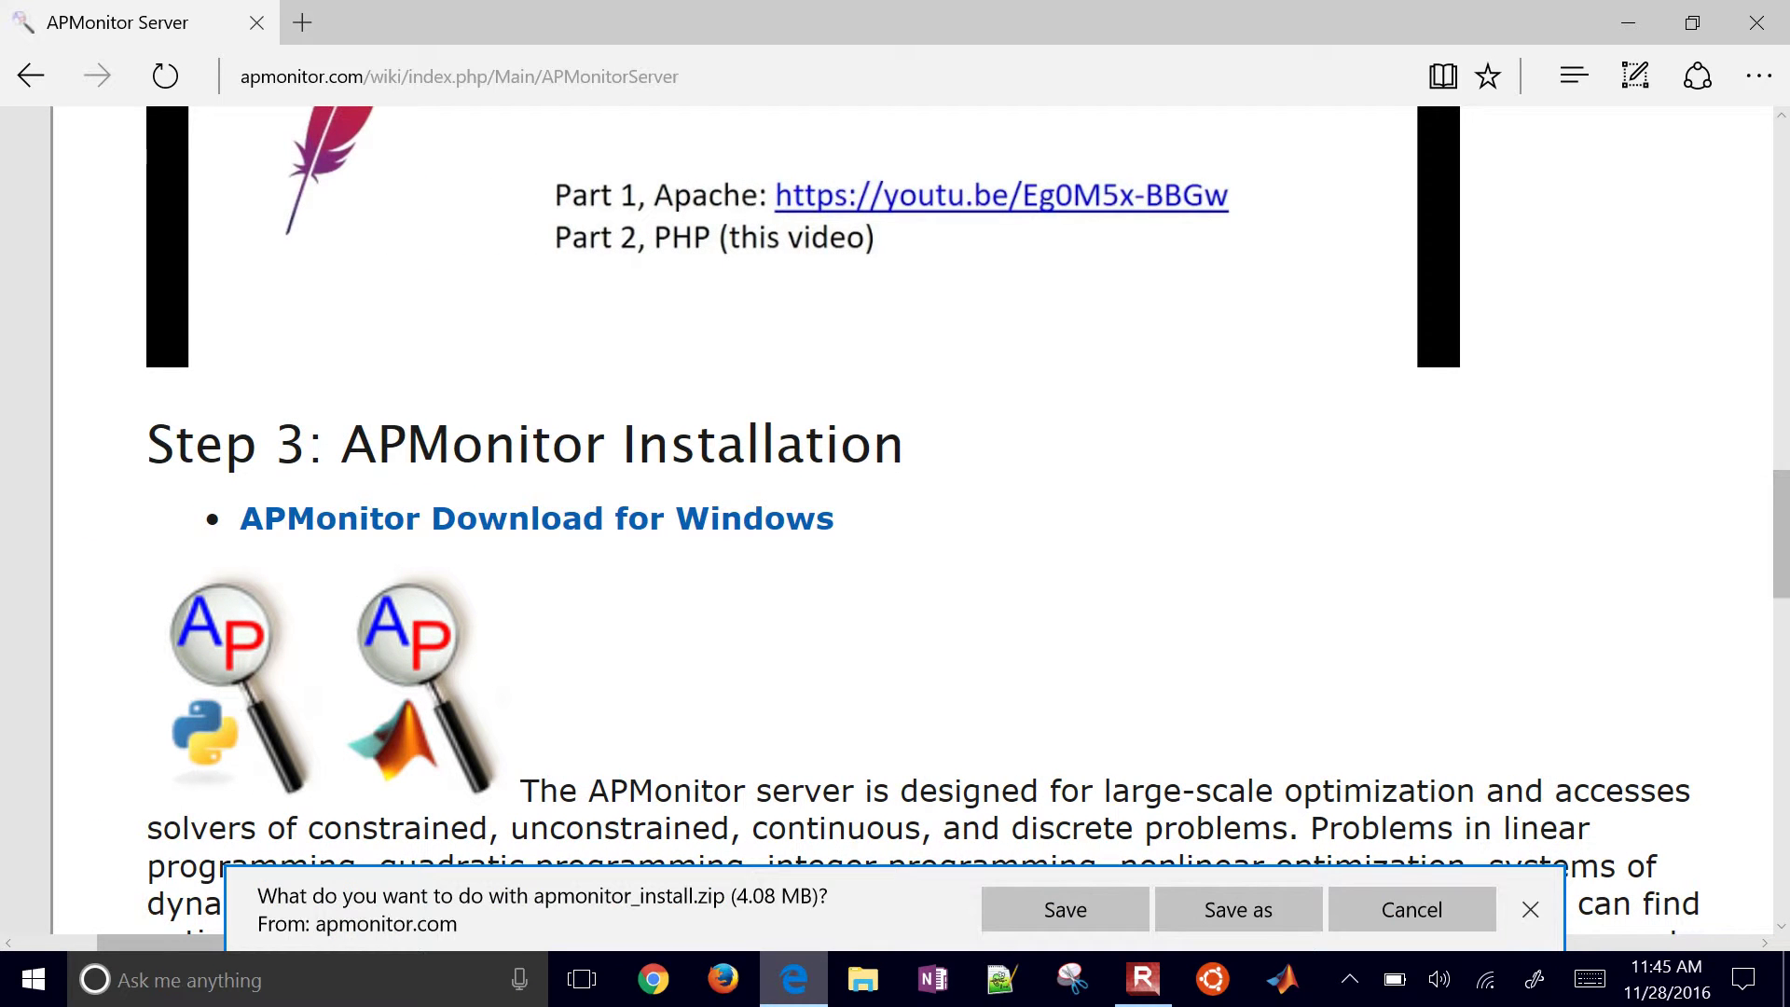
{"action": "left_click", "coordinate": [1065, 910]}
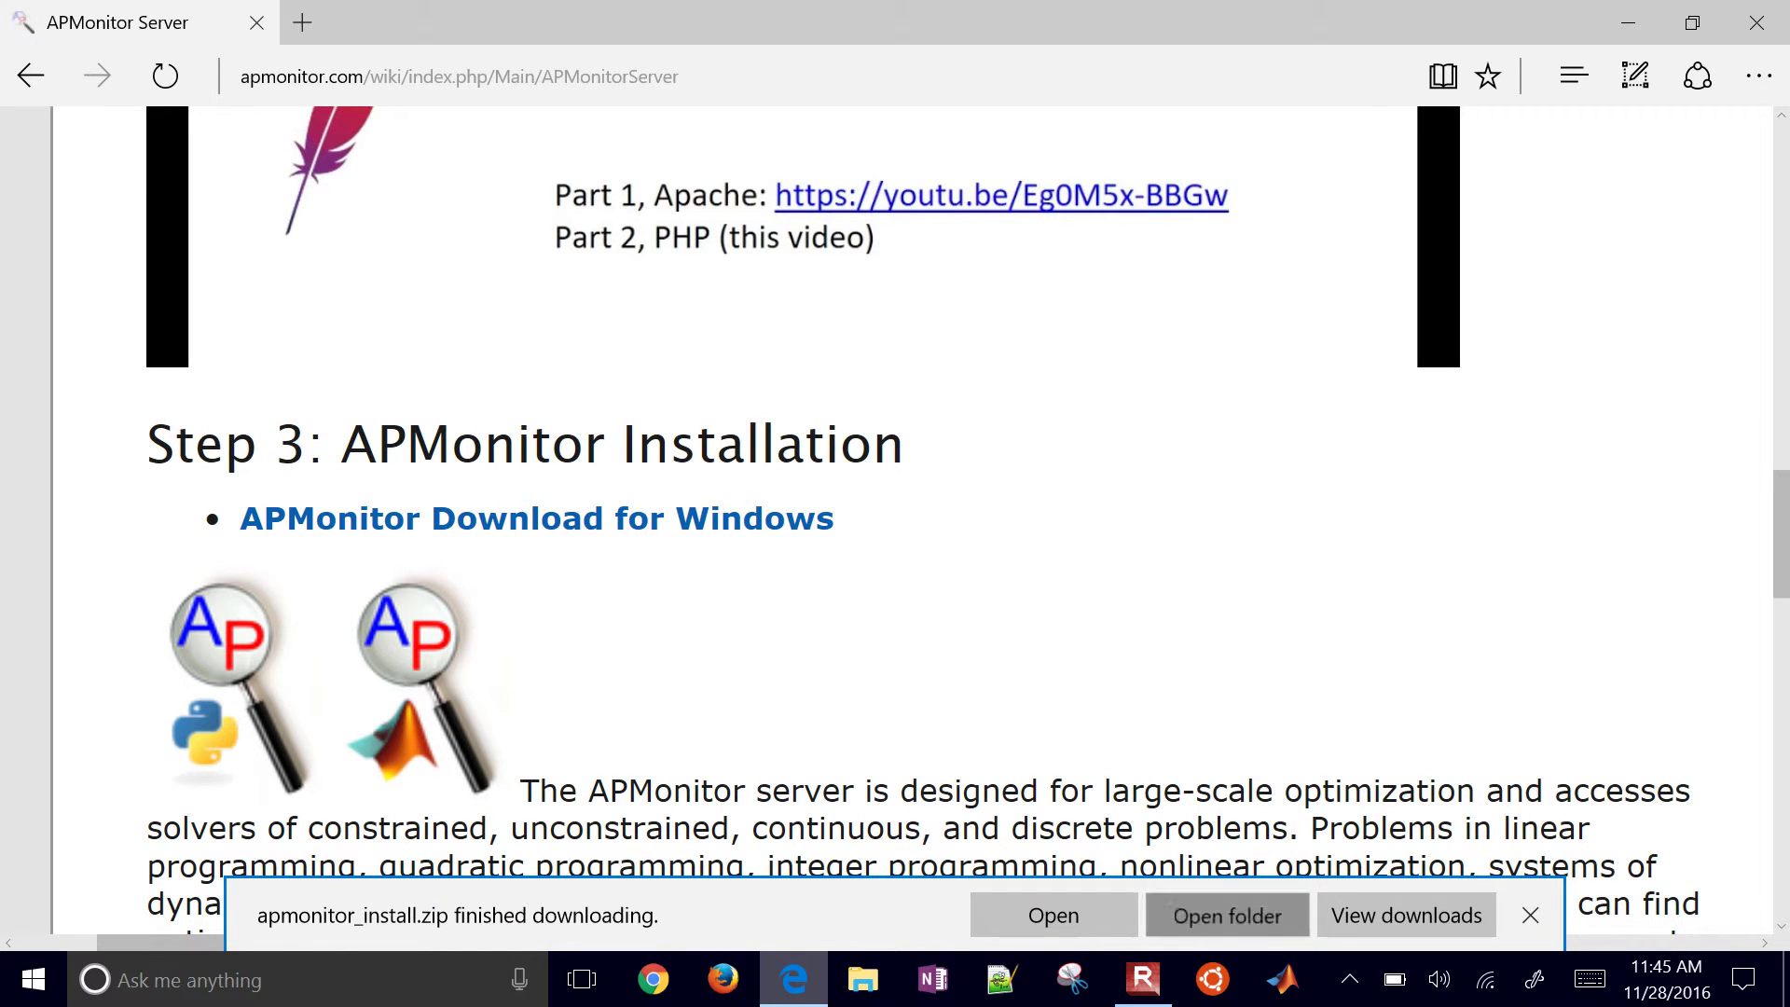
- Extract apmonitor_install.zip into the suggested apmonitor_install folder, then pick and right-click README
{"action": "left_click", "coordinate": [1222, 914]}
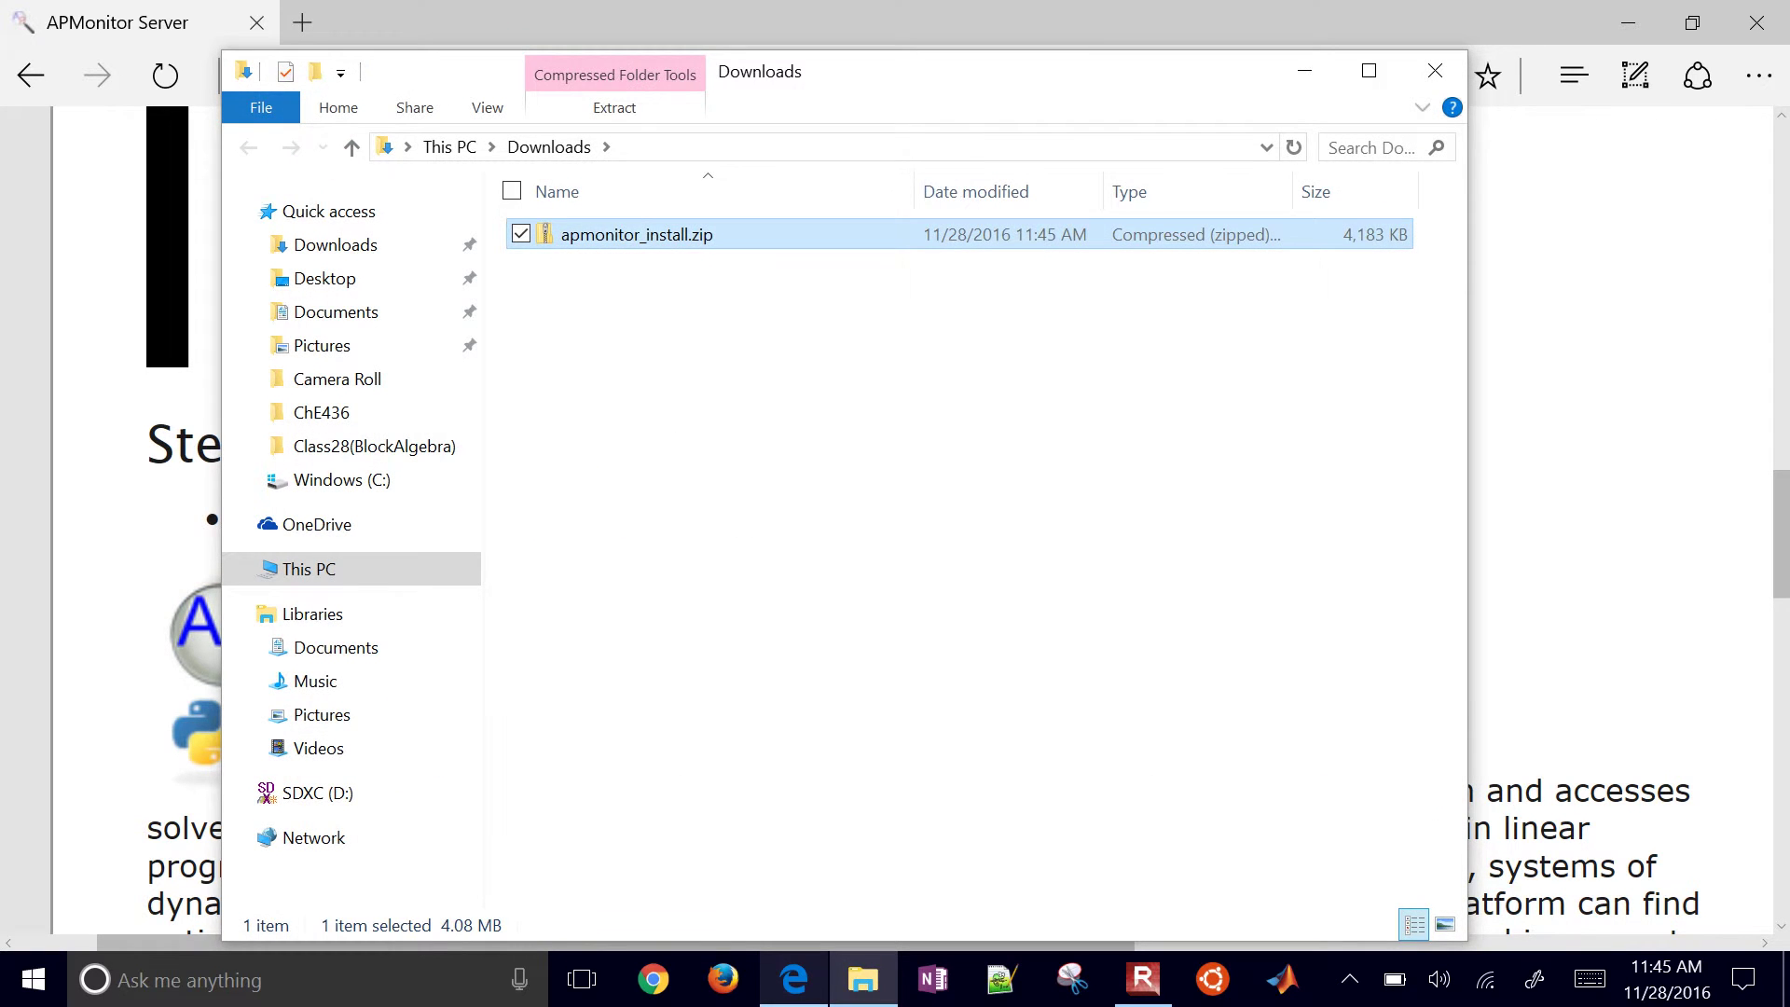
{"action": "right_click", "coordinate": [611, 235]}
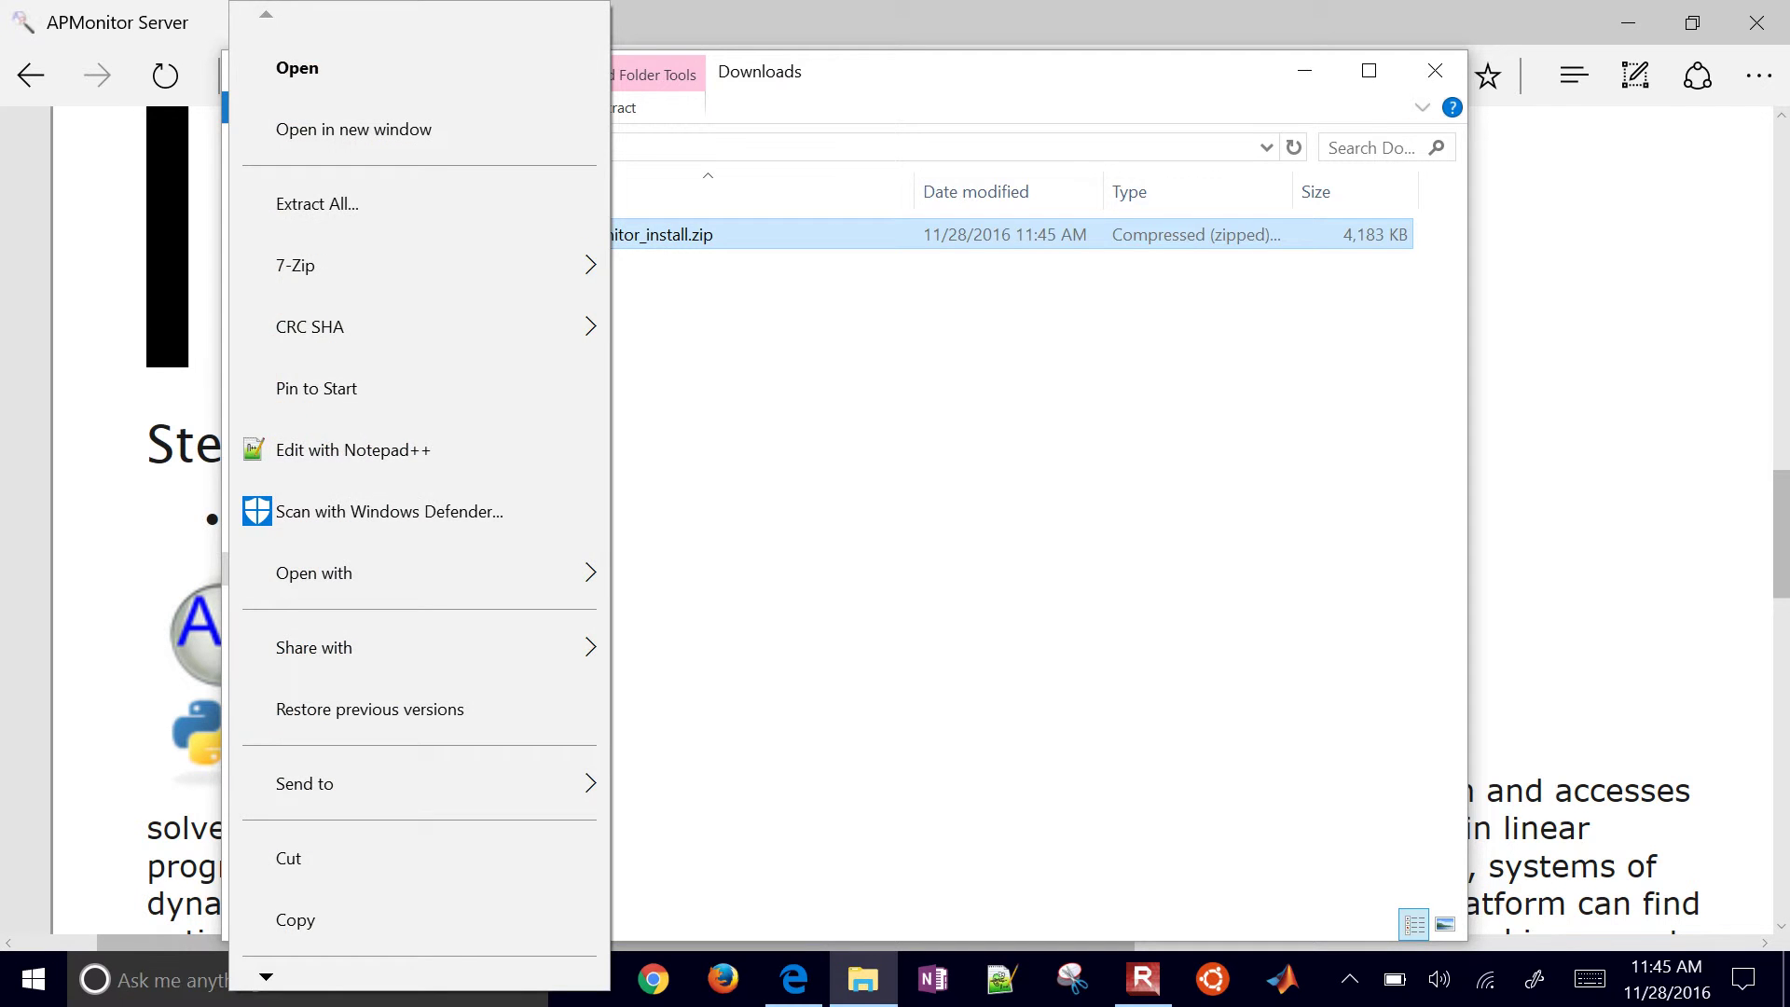
{"action": "left_click", "coordinate": [317, 203]}
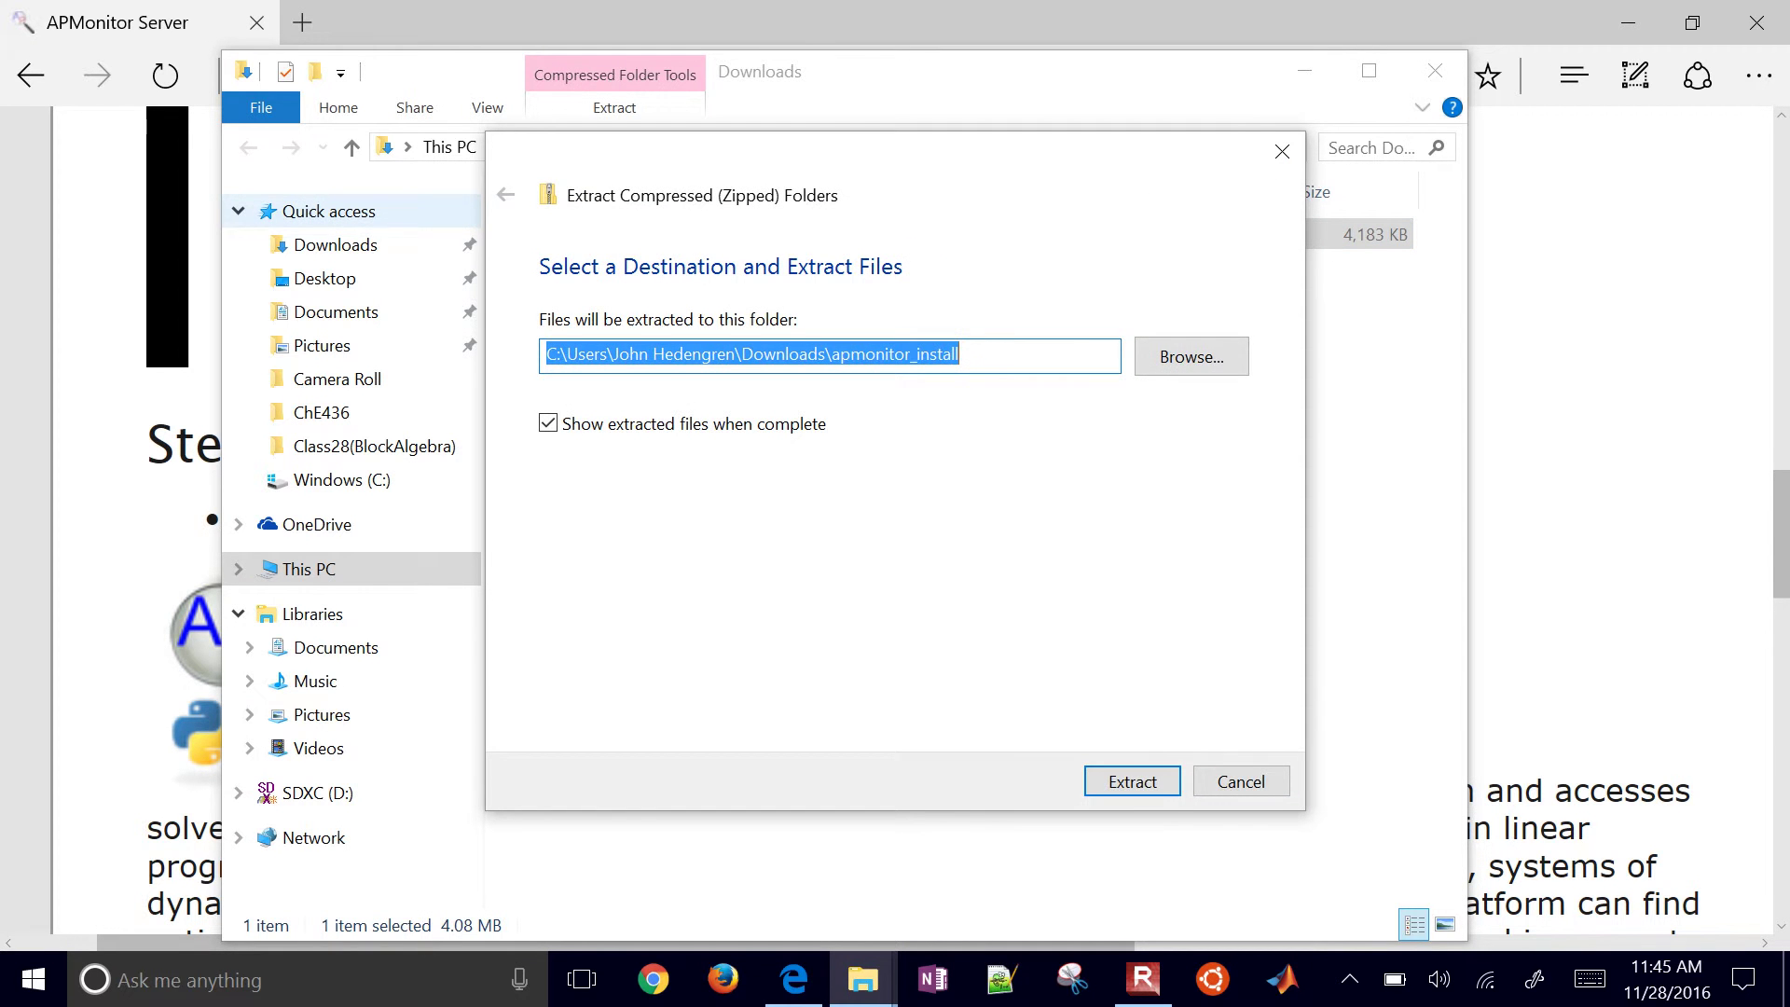
{"action": "key", "text": "Return"}
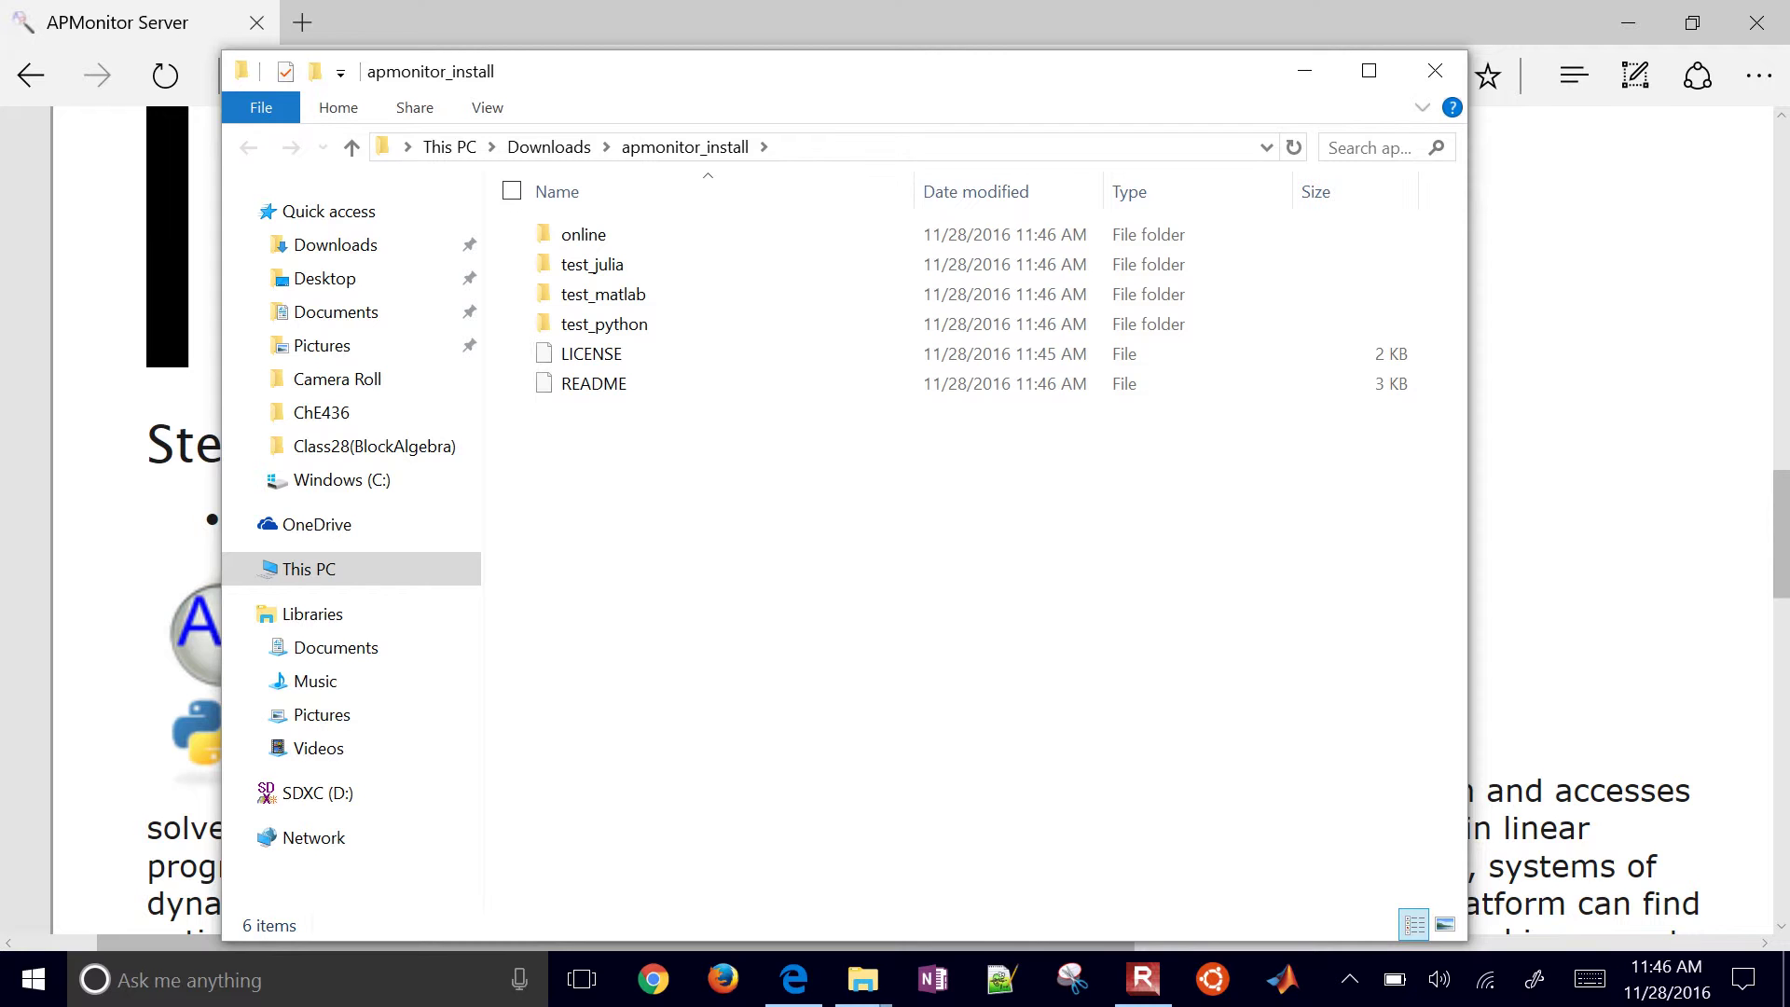
{"action": "left_click", "coordinate": [594, 383]}
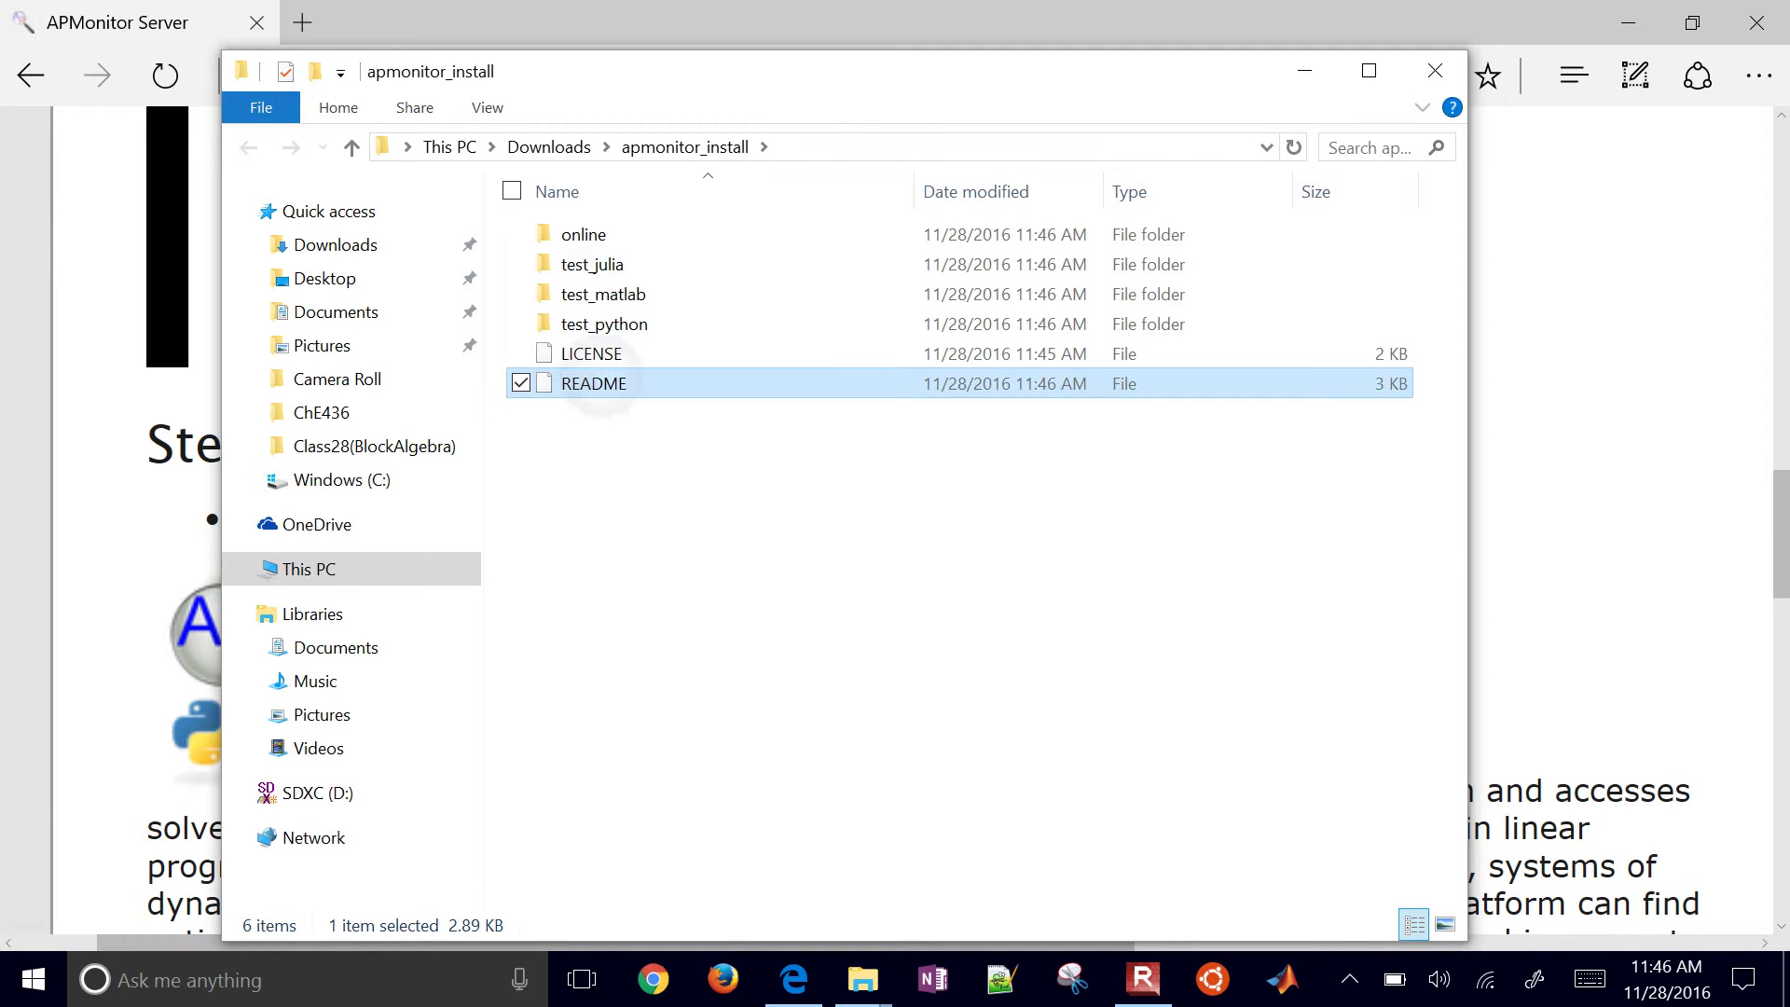
{"action": "right_click", "coordinate": [601, 381]}
- Open README in Notepad++ and highlight its description and Windows installation steps 1–6
{"action": "left_click", "coordinate": [410, 490]}
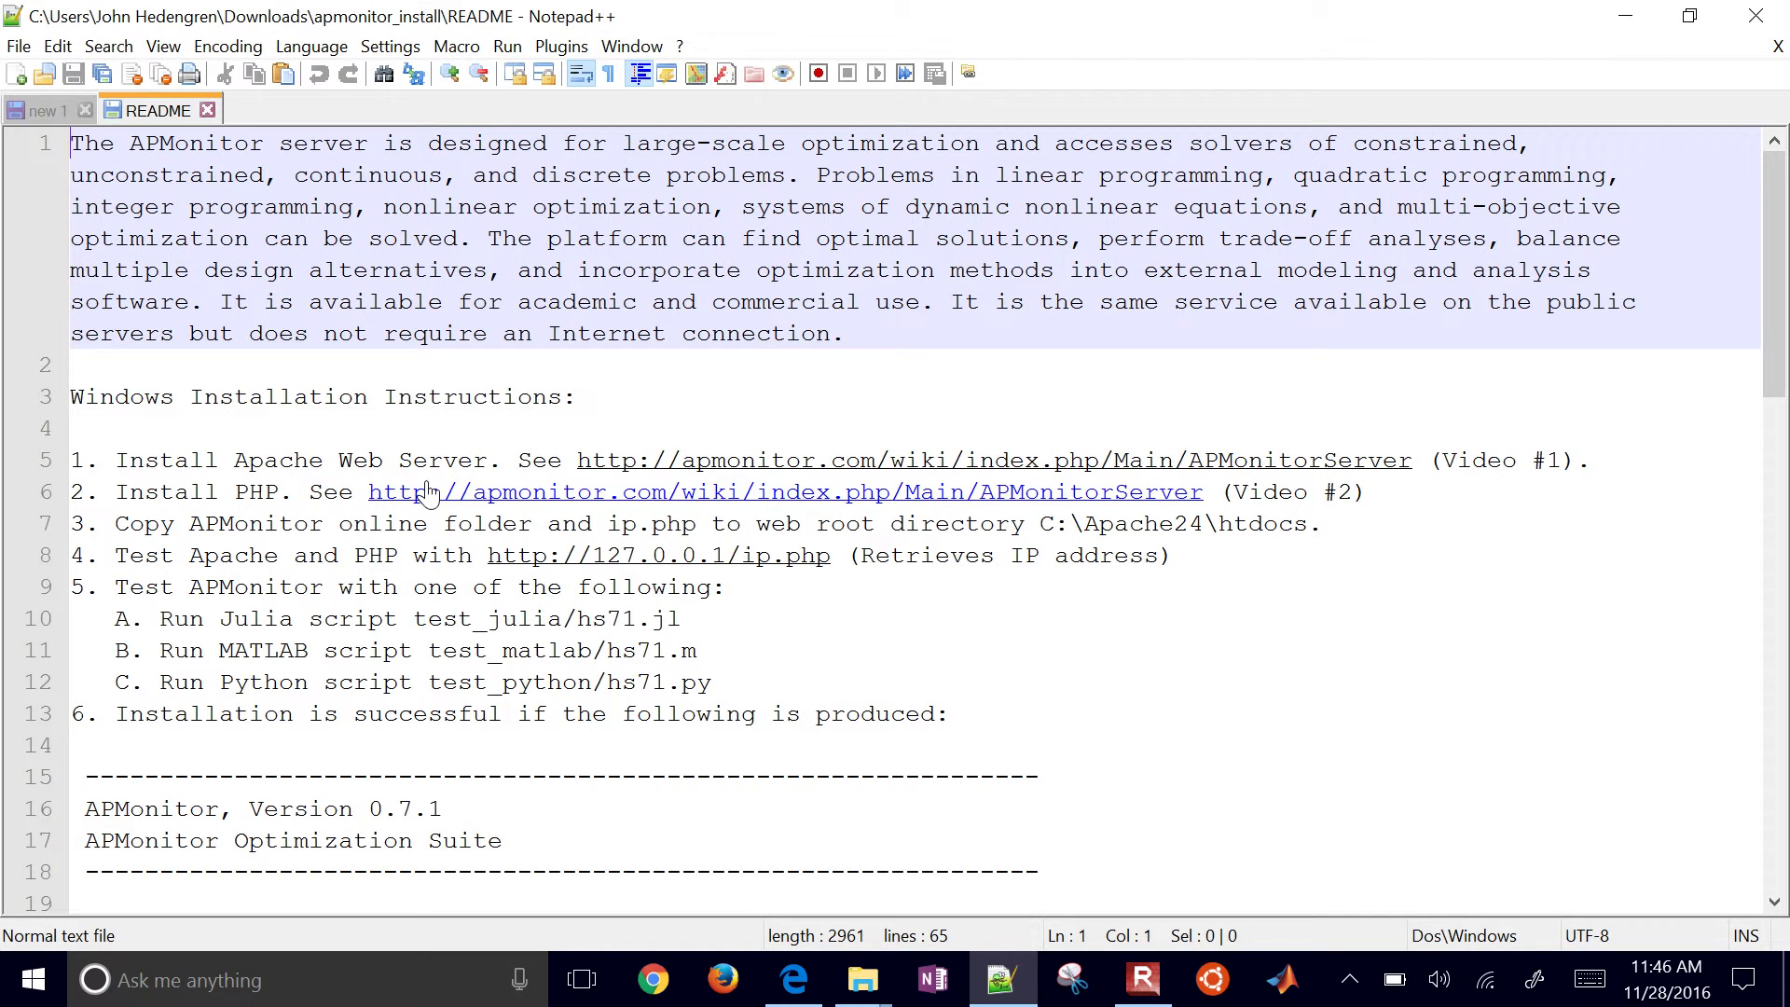
{"action": "key", "text": "shift+Down"}
{"action": "key", "text": "shift+Down"}
{"action": "key", "text": "shift+Down"}
{"action": "key", "text": "shift+Down"}
{"action": "key", "text": "shift+Down"}
{"action": "key", "text": "shift+Down"}
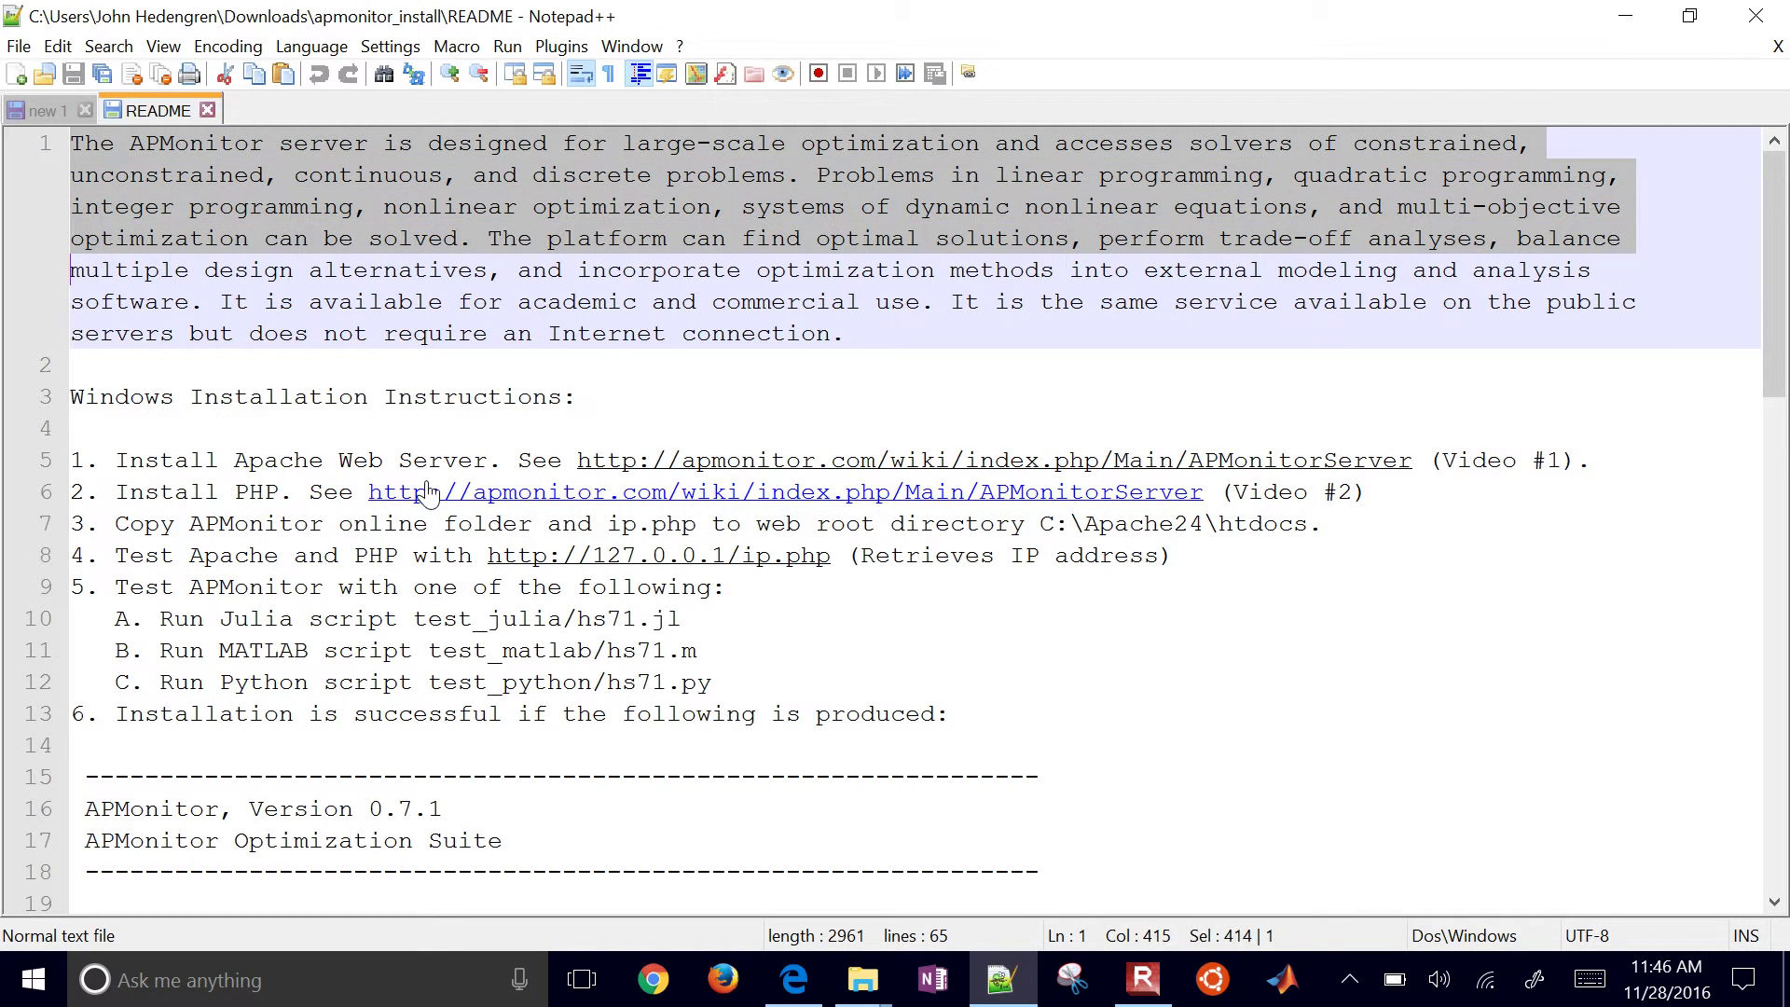
{"action": "key", "text": "shift+Down"}
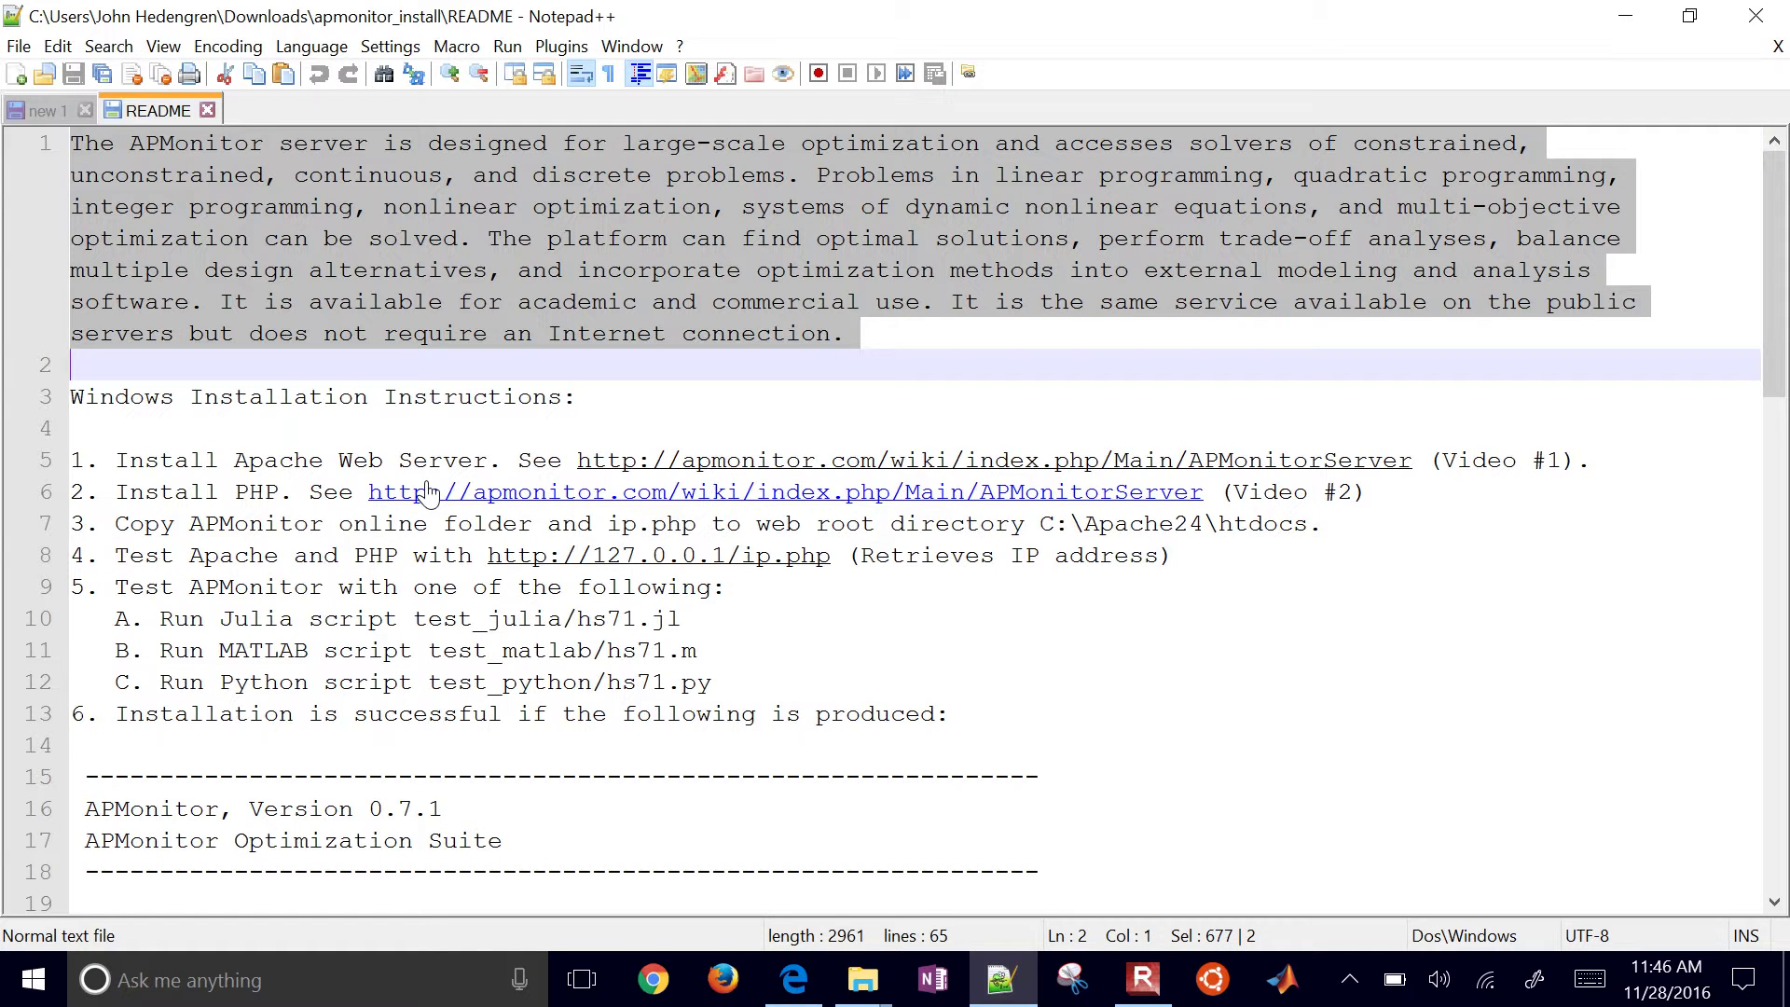
{"action": "key", "text": "Down"}
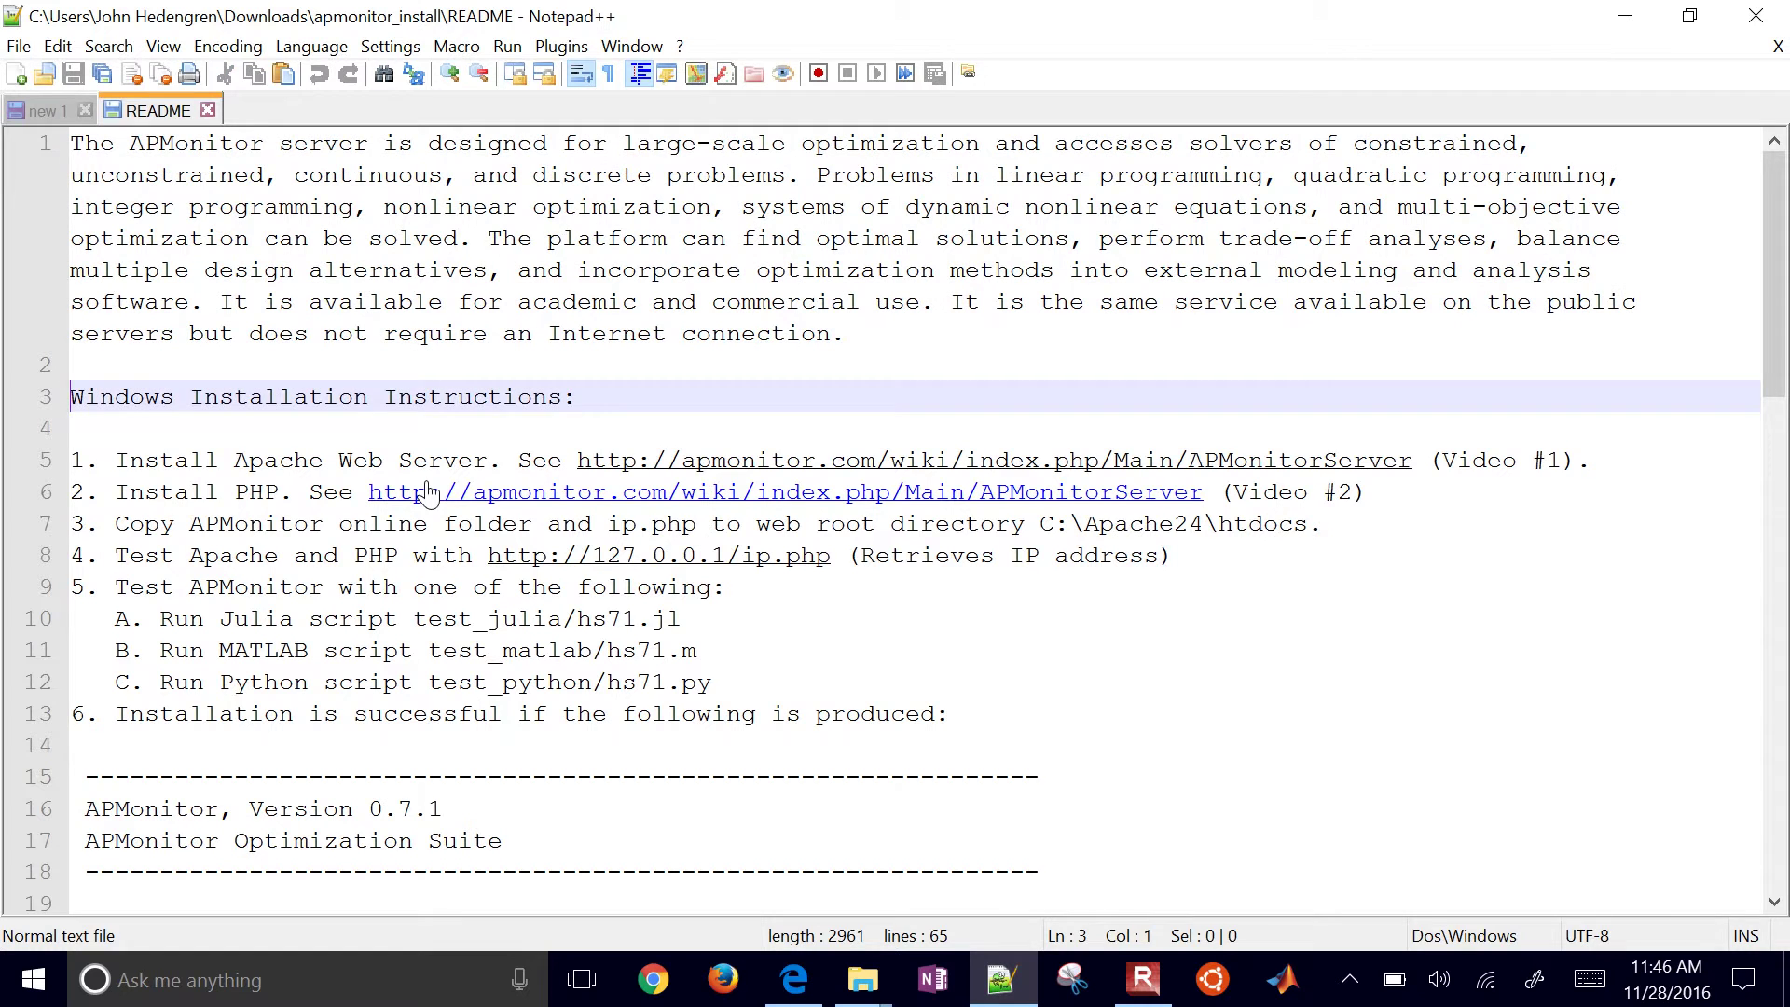
{"action": "key", "text": "Down"}
{"action": "key", "text": "Down"}
{"action": "key", "text": "shift+Down"}
{"action": "key", "text": "shift+Down"}
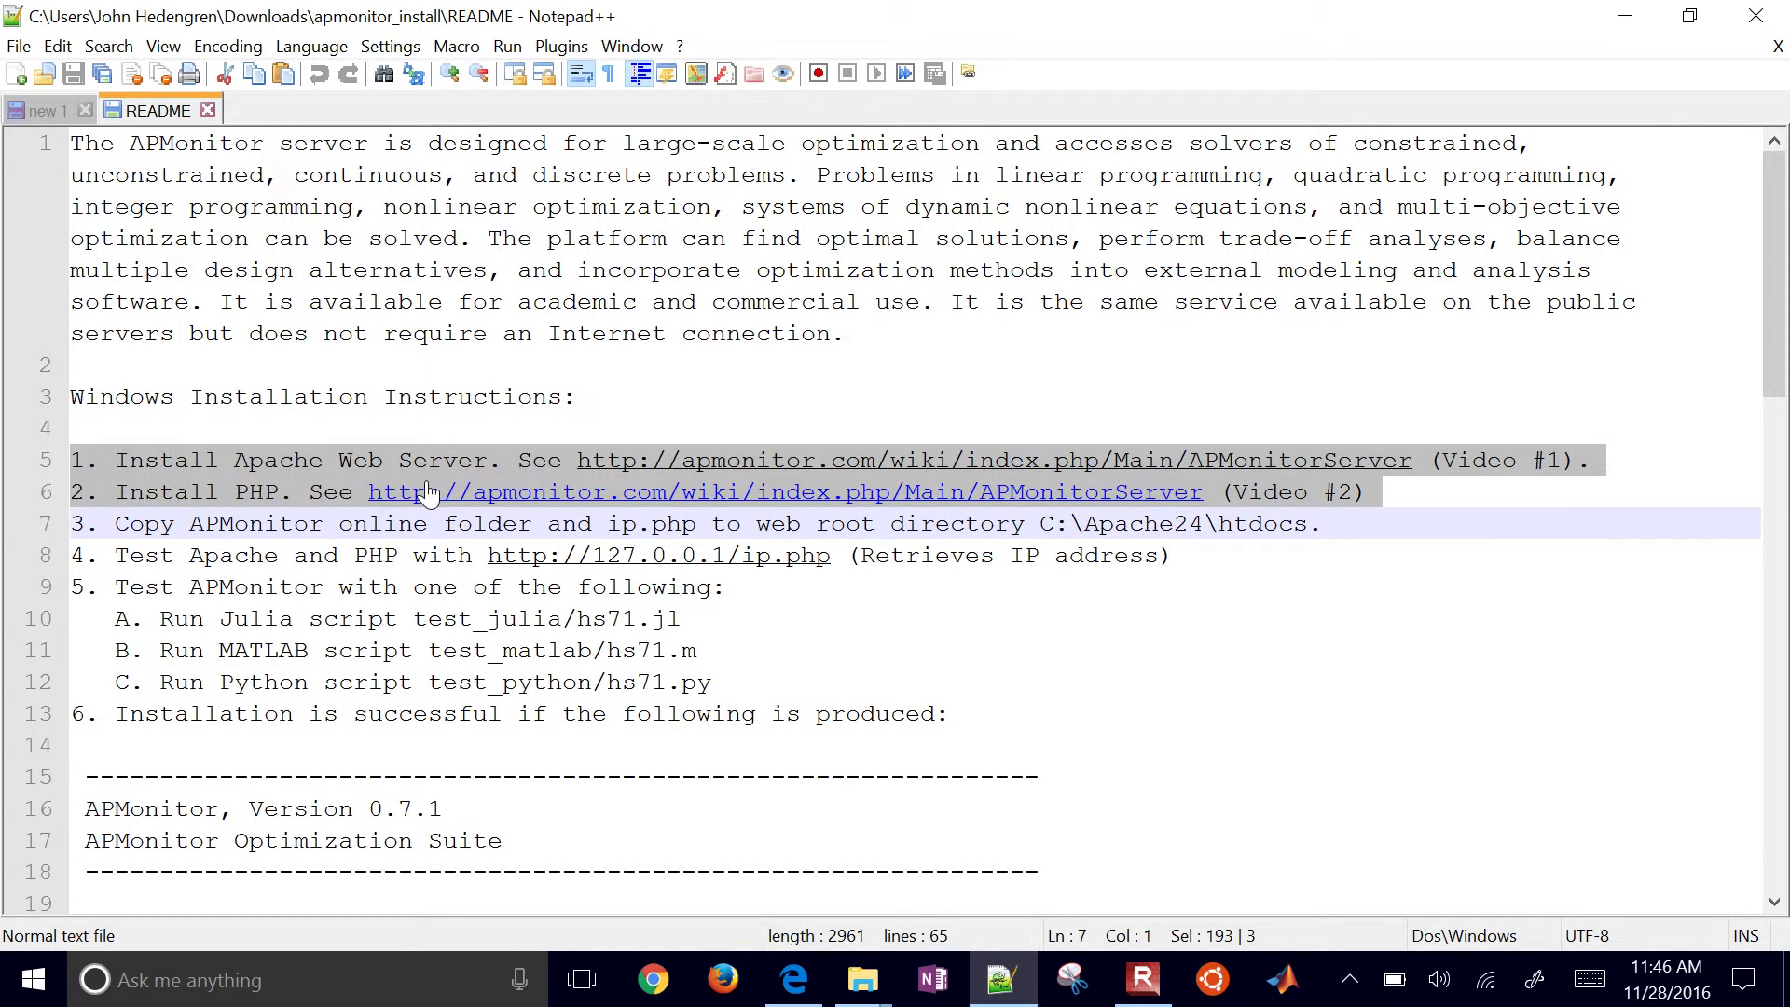
{"action": "key", "text": "Down"}
{"action": "key", "text": "Up"}
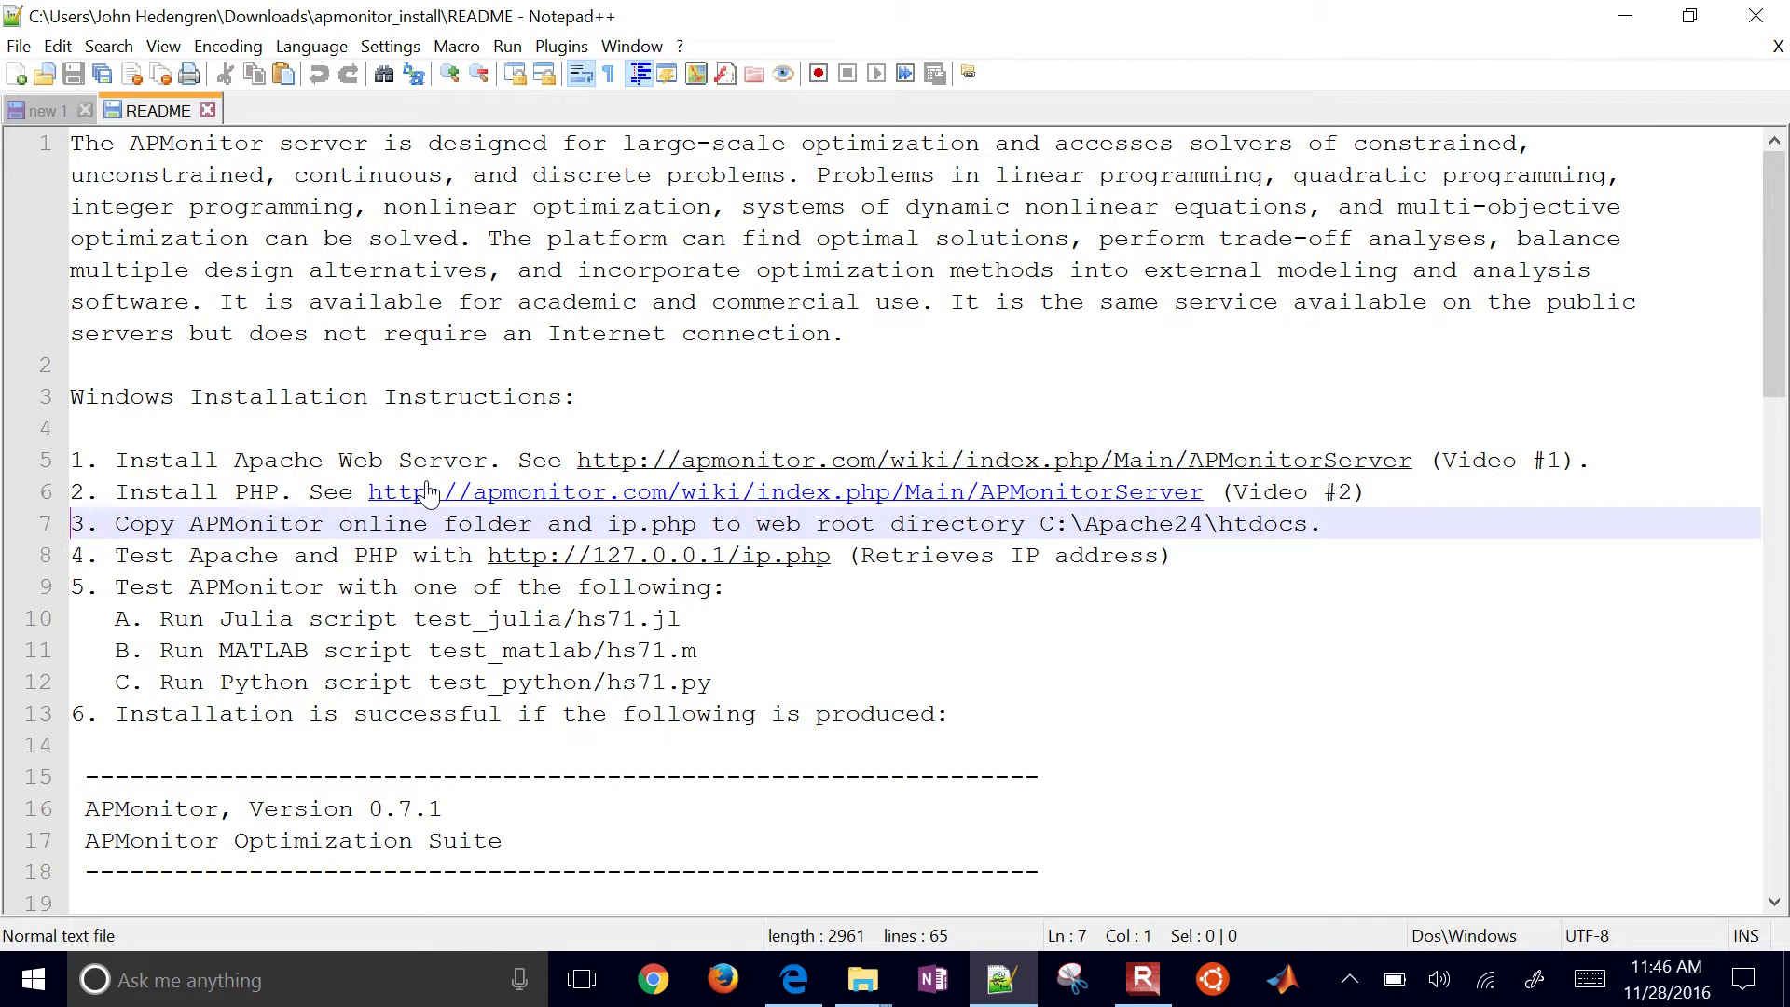
{"action": "key", "text": "shift+Down"}
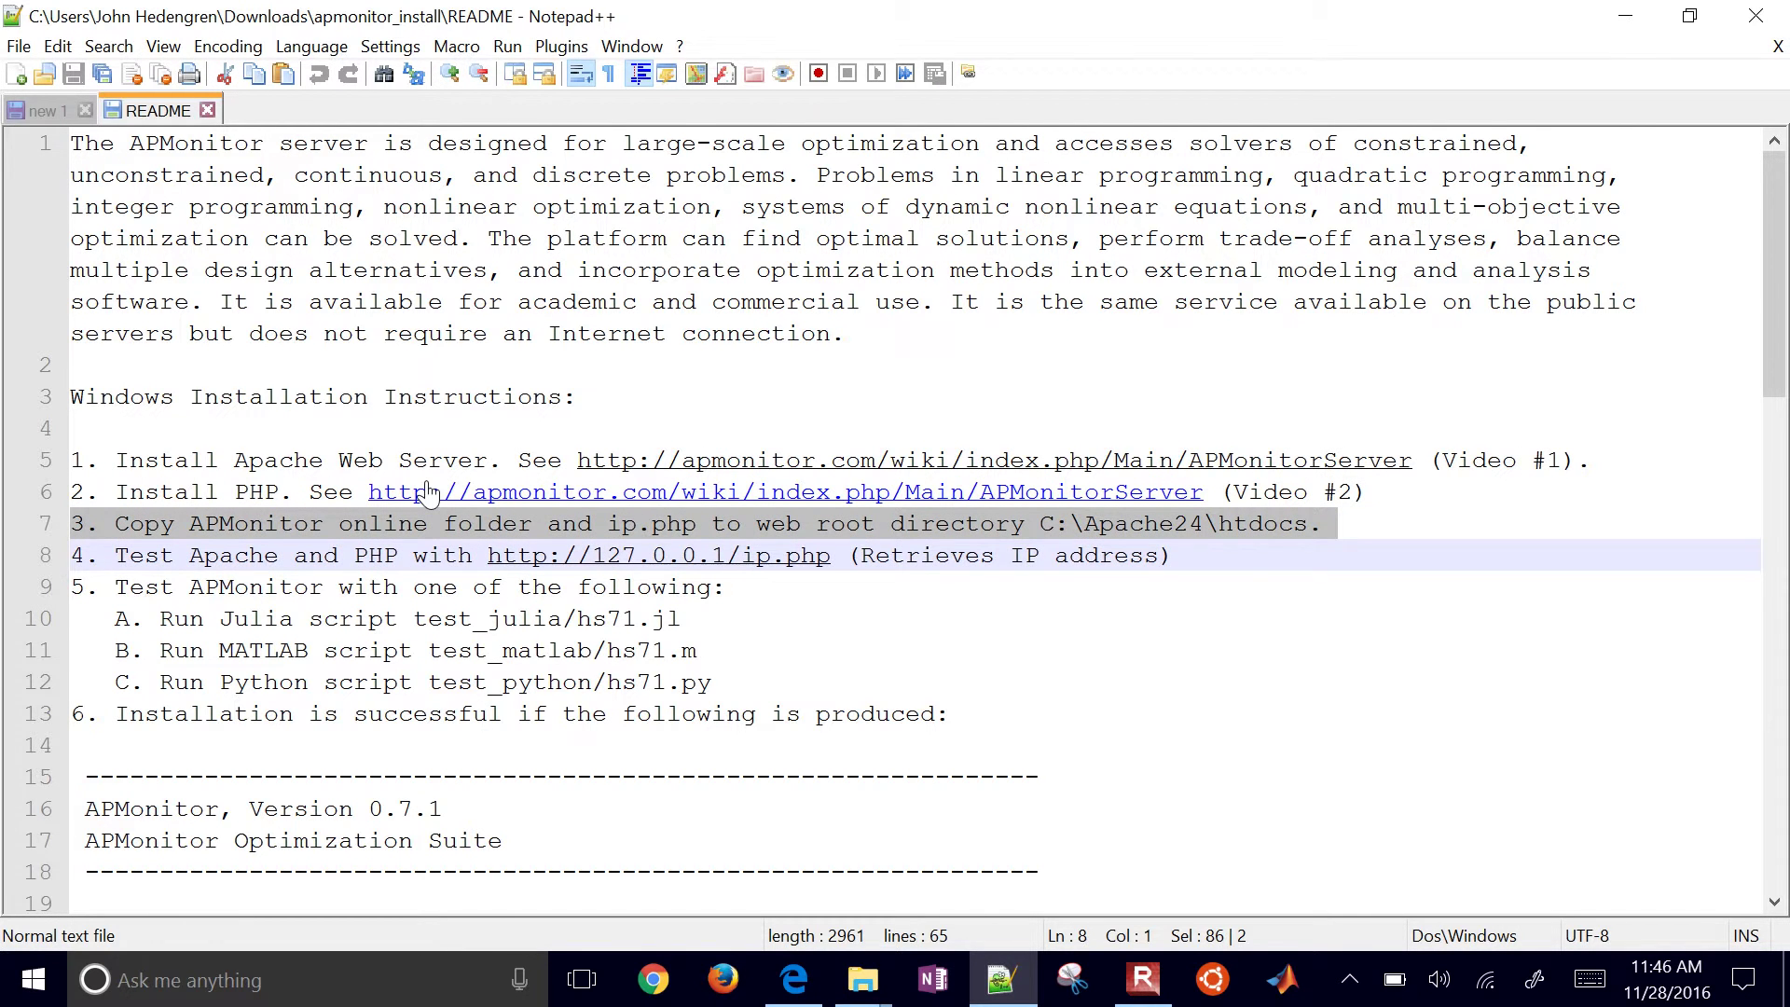
{"action": "key", "text": "shift+Down"}
{"action": "key", "text": "shift+Down"}
{"action": "key", "text": "shift+Down"}
{"action": "key", "text": "shift+Down"}
{"action": "key", "text": "shift+Down"}
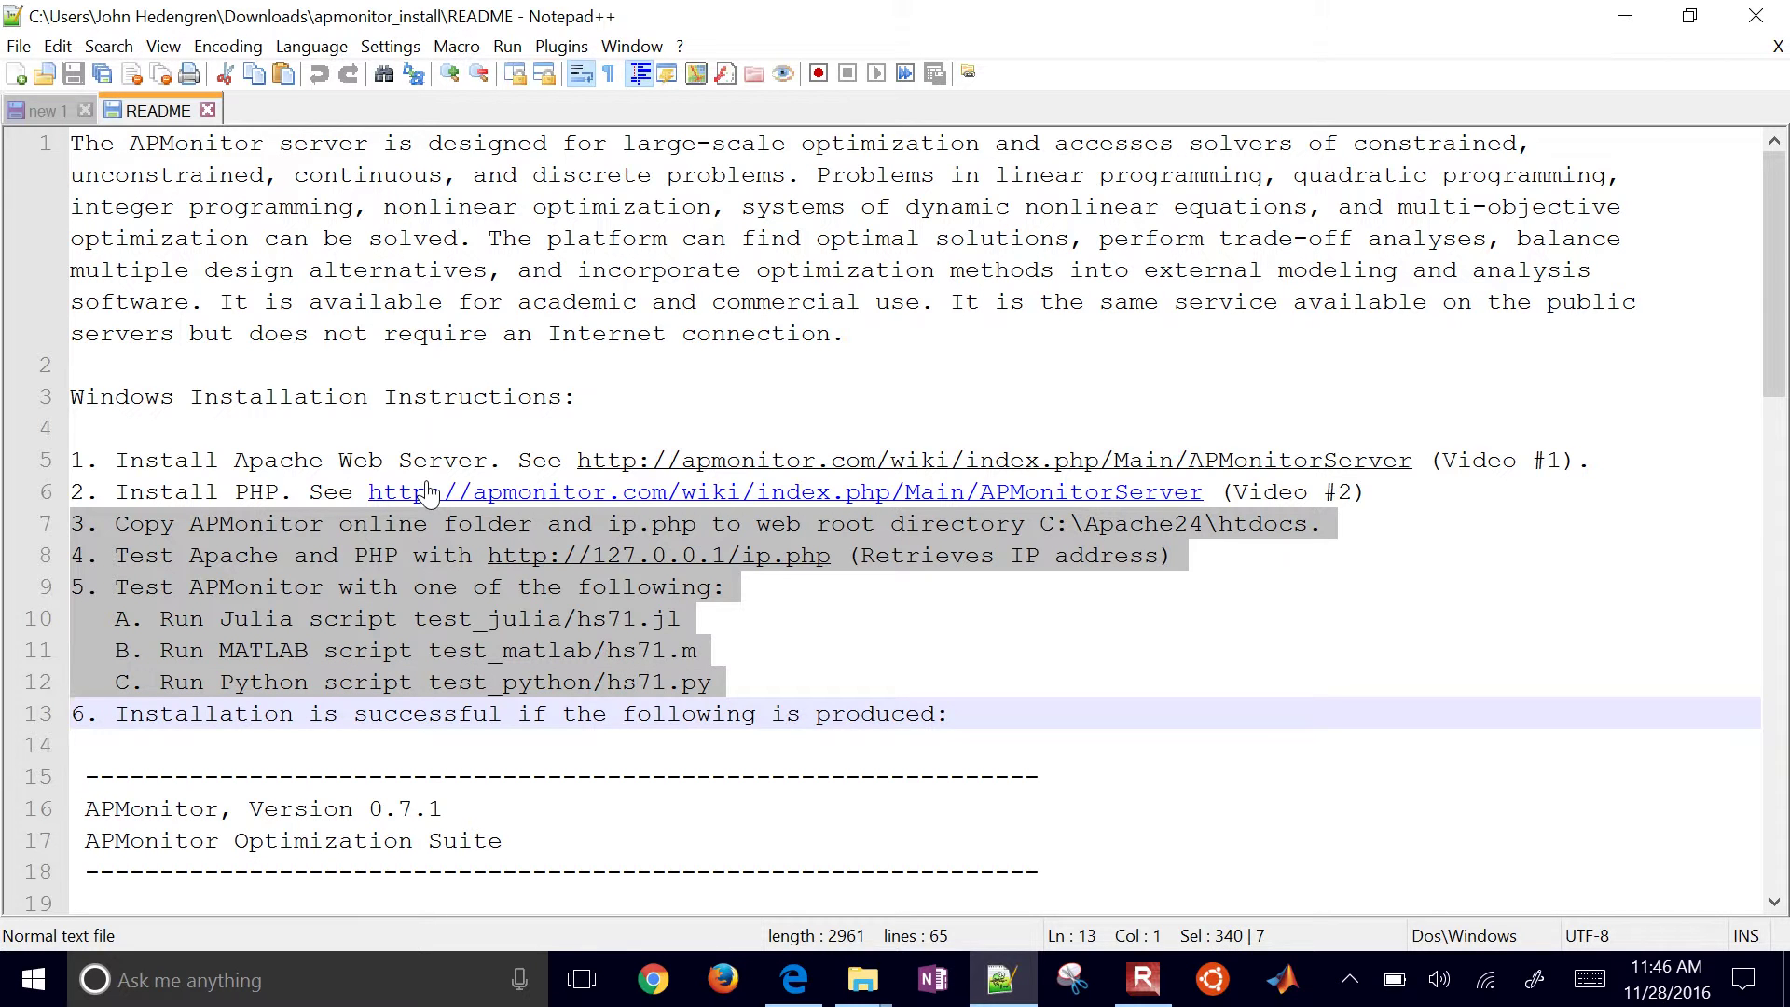
{"action": "key", "text": "shift+Down"}
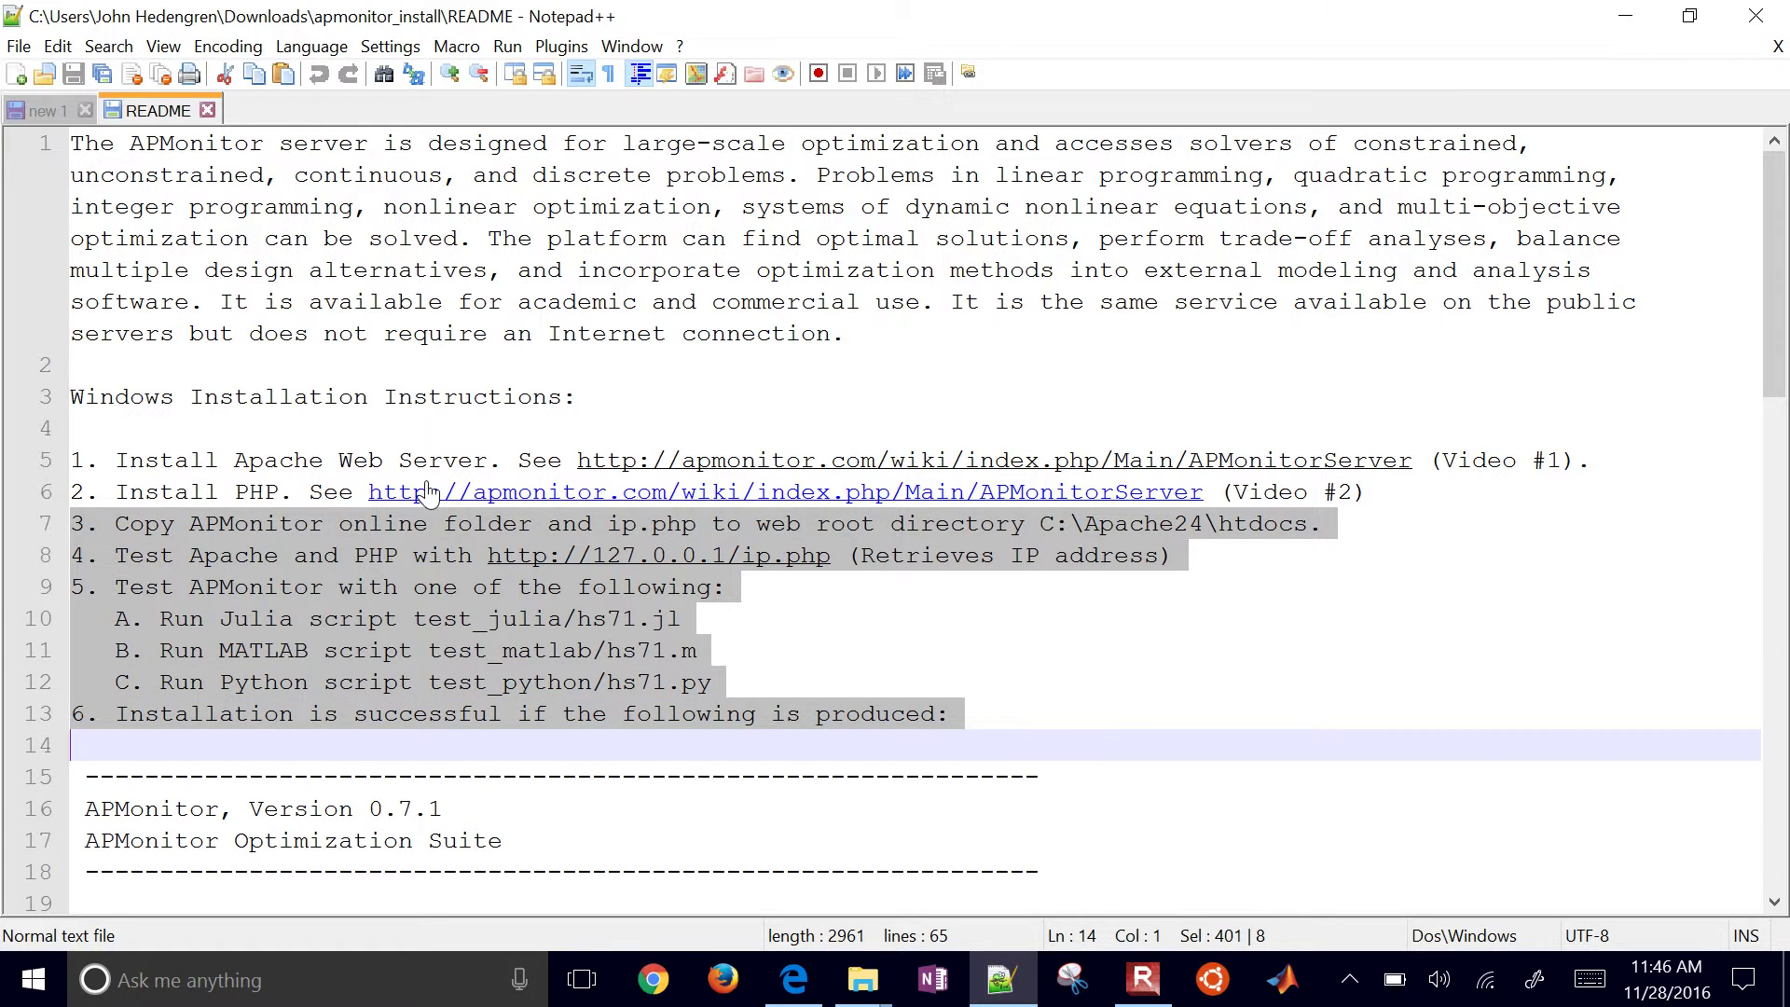
{"action": "left_click", "coordinate": [1116, 708]}
- Scroll through the expected hs71 output, close README, then close the unsaved new 1 note
{"action": "scroll", "coordinate": [1116, 709], "scroll_direction": "down", "scroll_amount": 4}
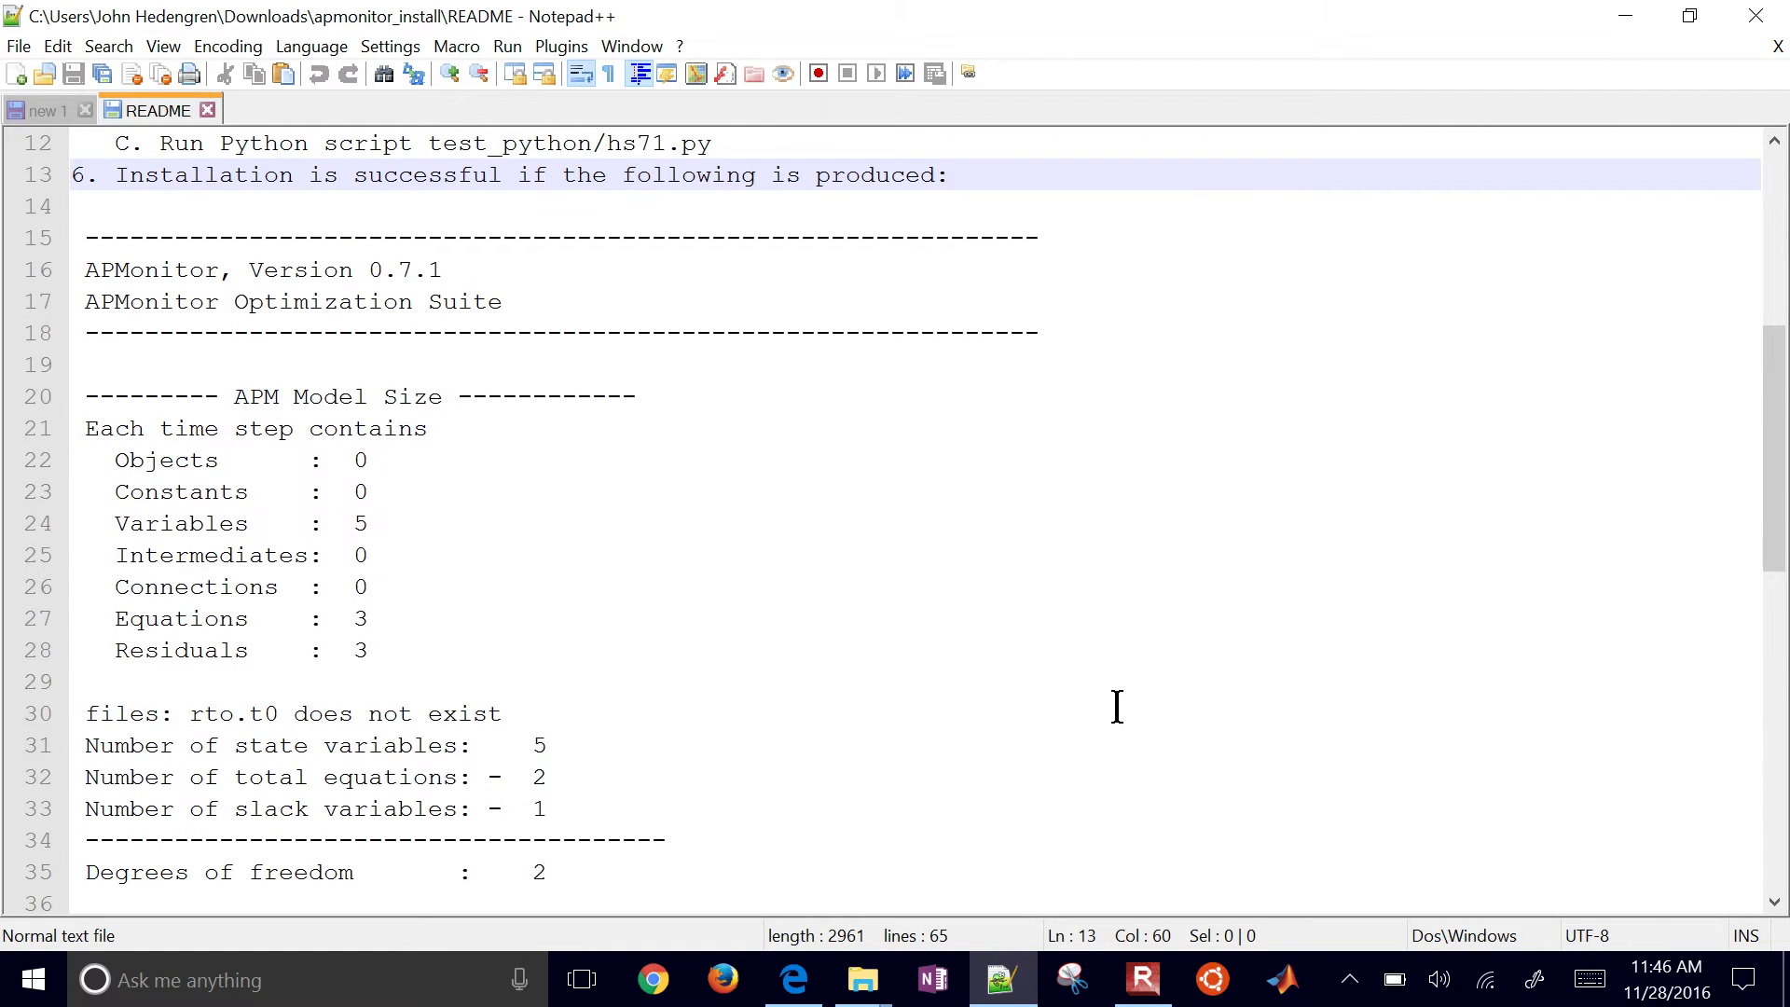
{"action": "scroll", "coordinate": [1117, 708], "scroll_direction": "down", "scroll_amount": 3}
{"action": "scroll", "coordinate": [1116, 708], "scroll_direction": "down", "scroll_amount": 7}
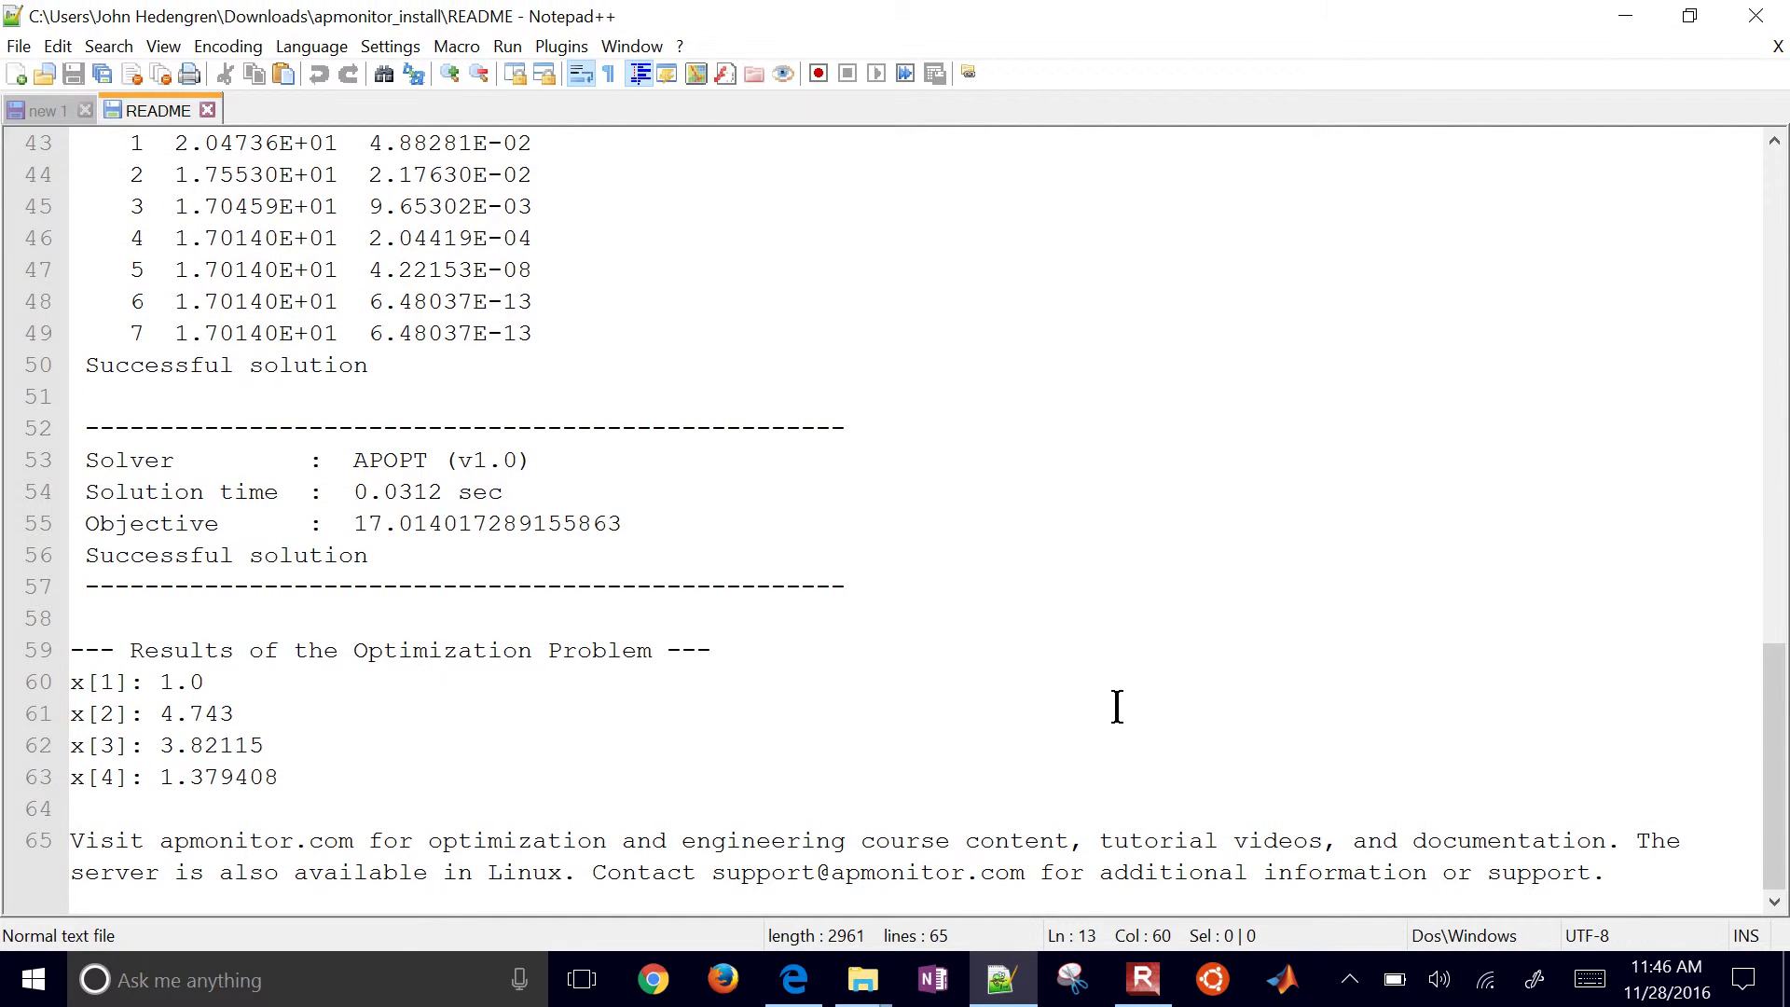
{"action": "scroll", "coordinate": [1117, 706], "scroll_direction": "up", "scroll_amount": 3}
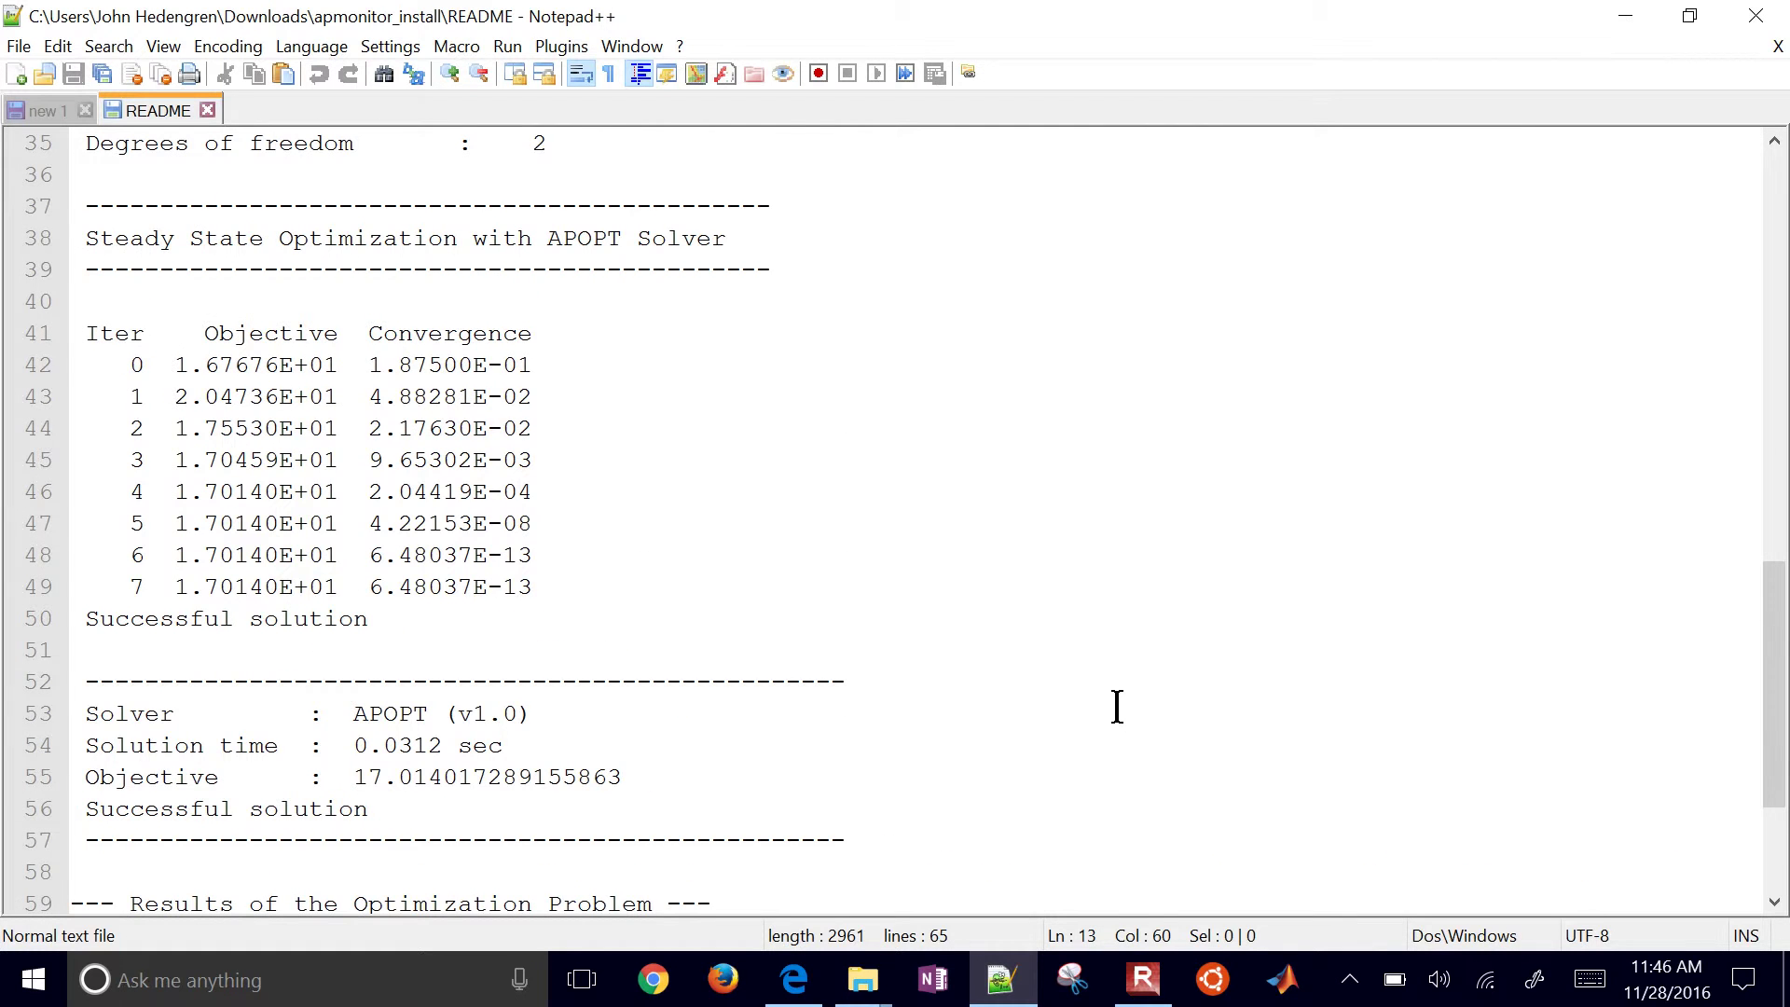
{"action": "key", "text": "ctrl+w"}
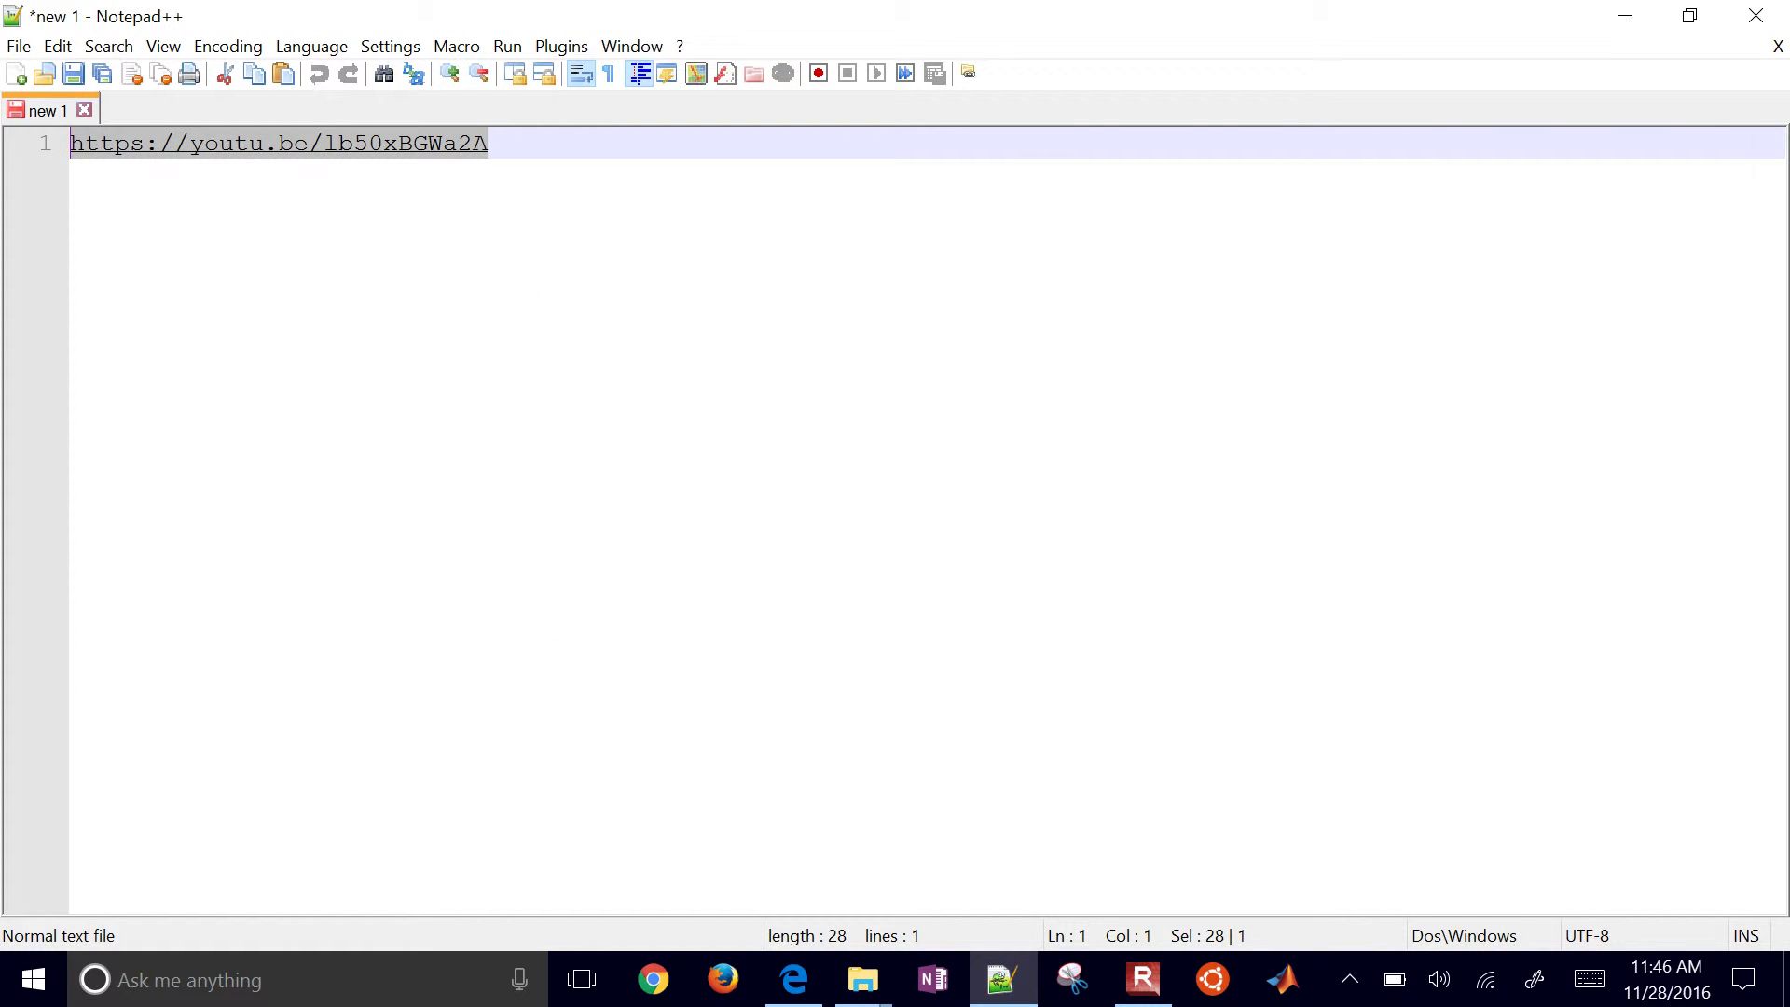
{"action": "key", "text": "ctrl+w"}
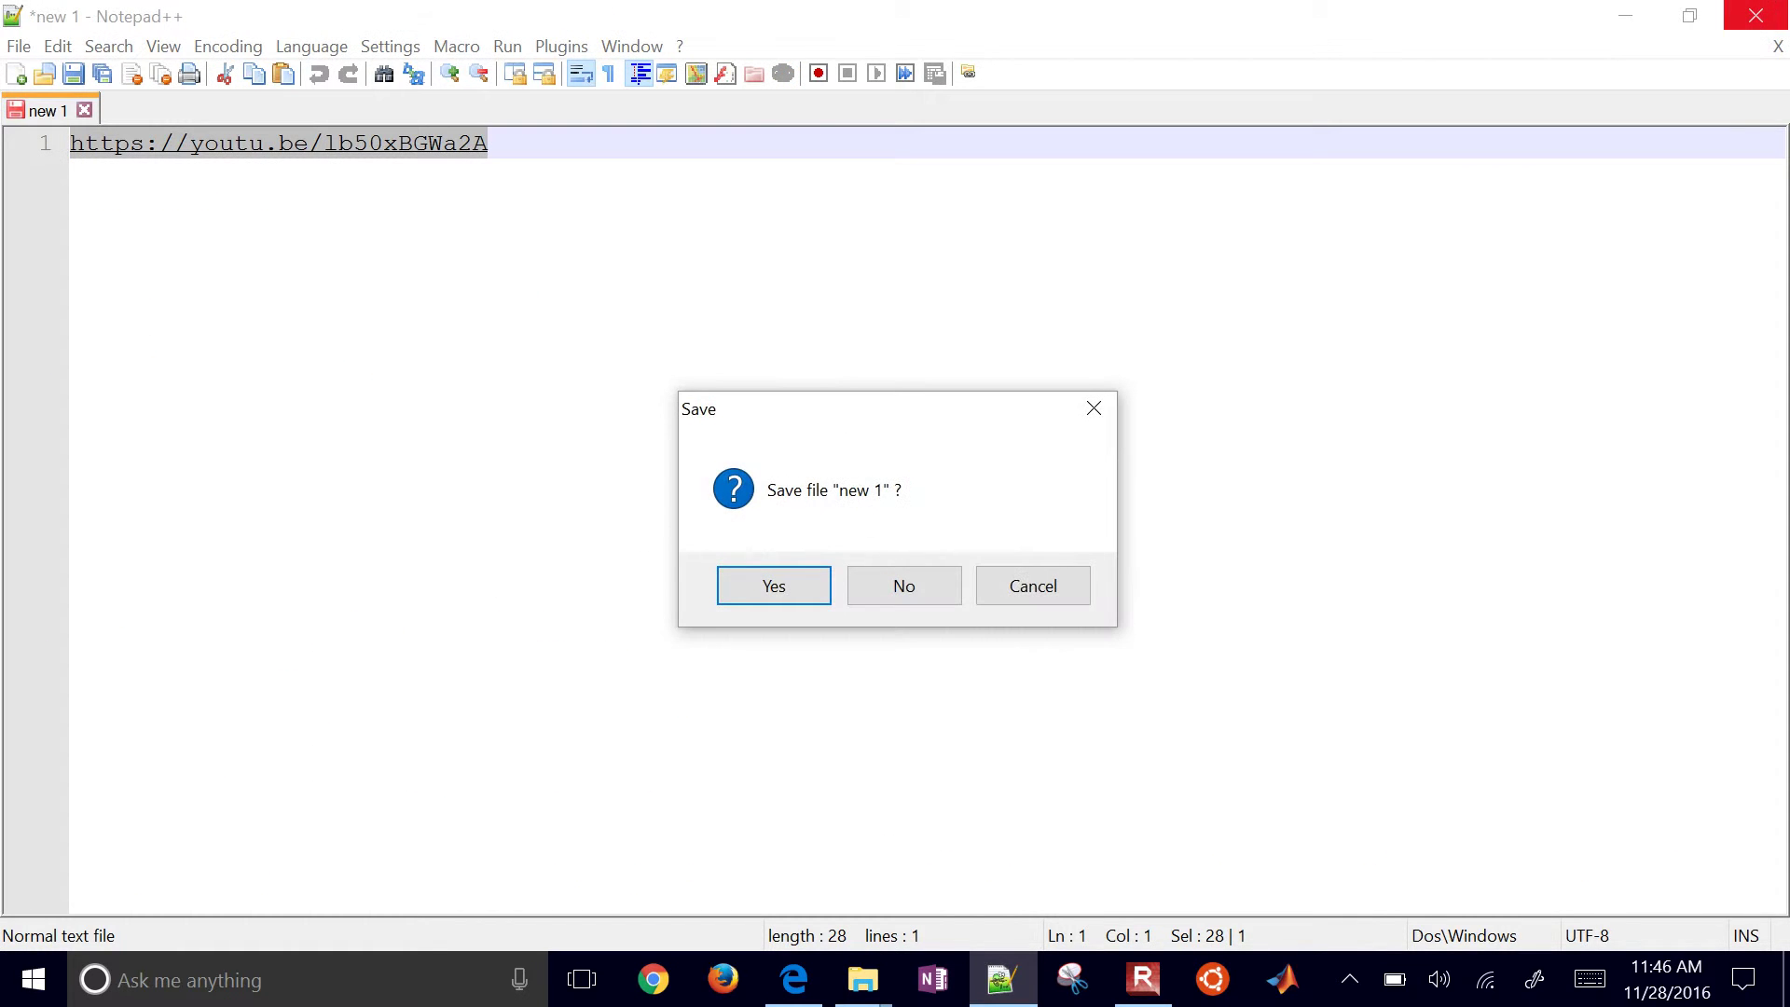
- Discard the new 1 note, close Notepad++, and select the online folder
{"action": "left_click", "coordinate": [902, 582]}
{"action": "left_click", "coordinate": [1756, 16]}
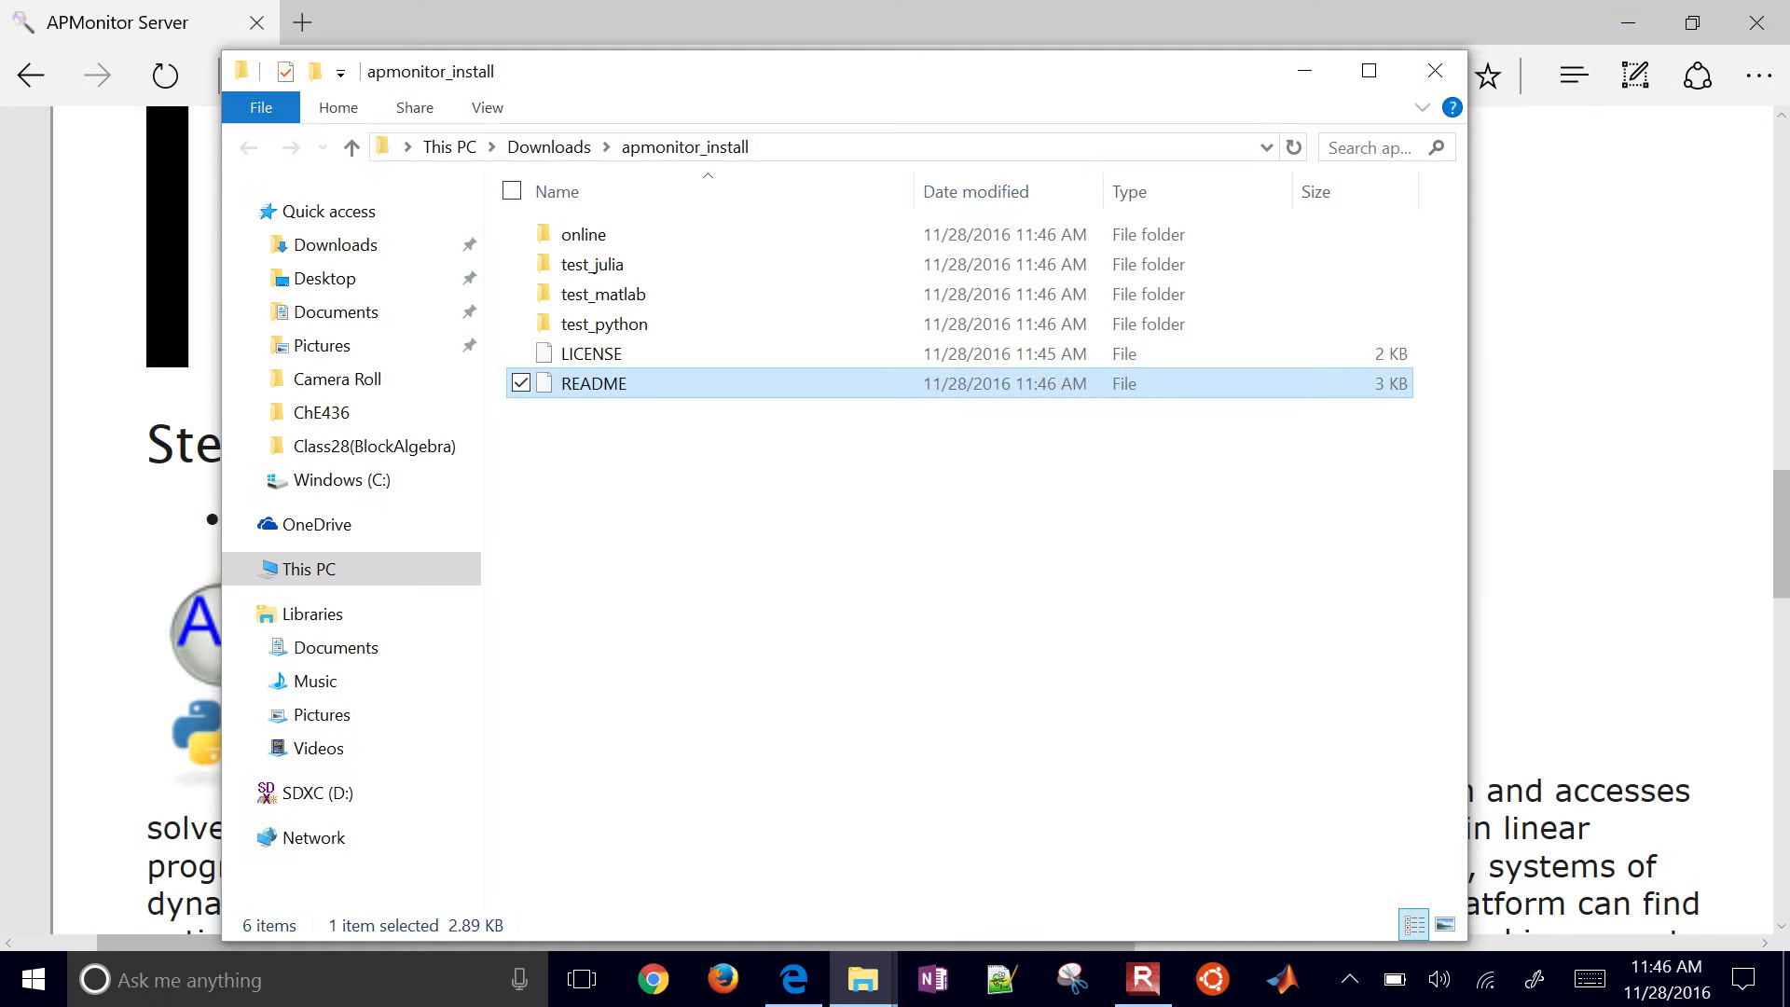
{"action": "left_click", "coordinate": [583, 234]}
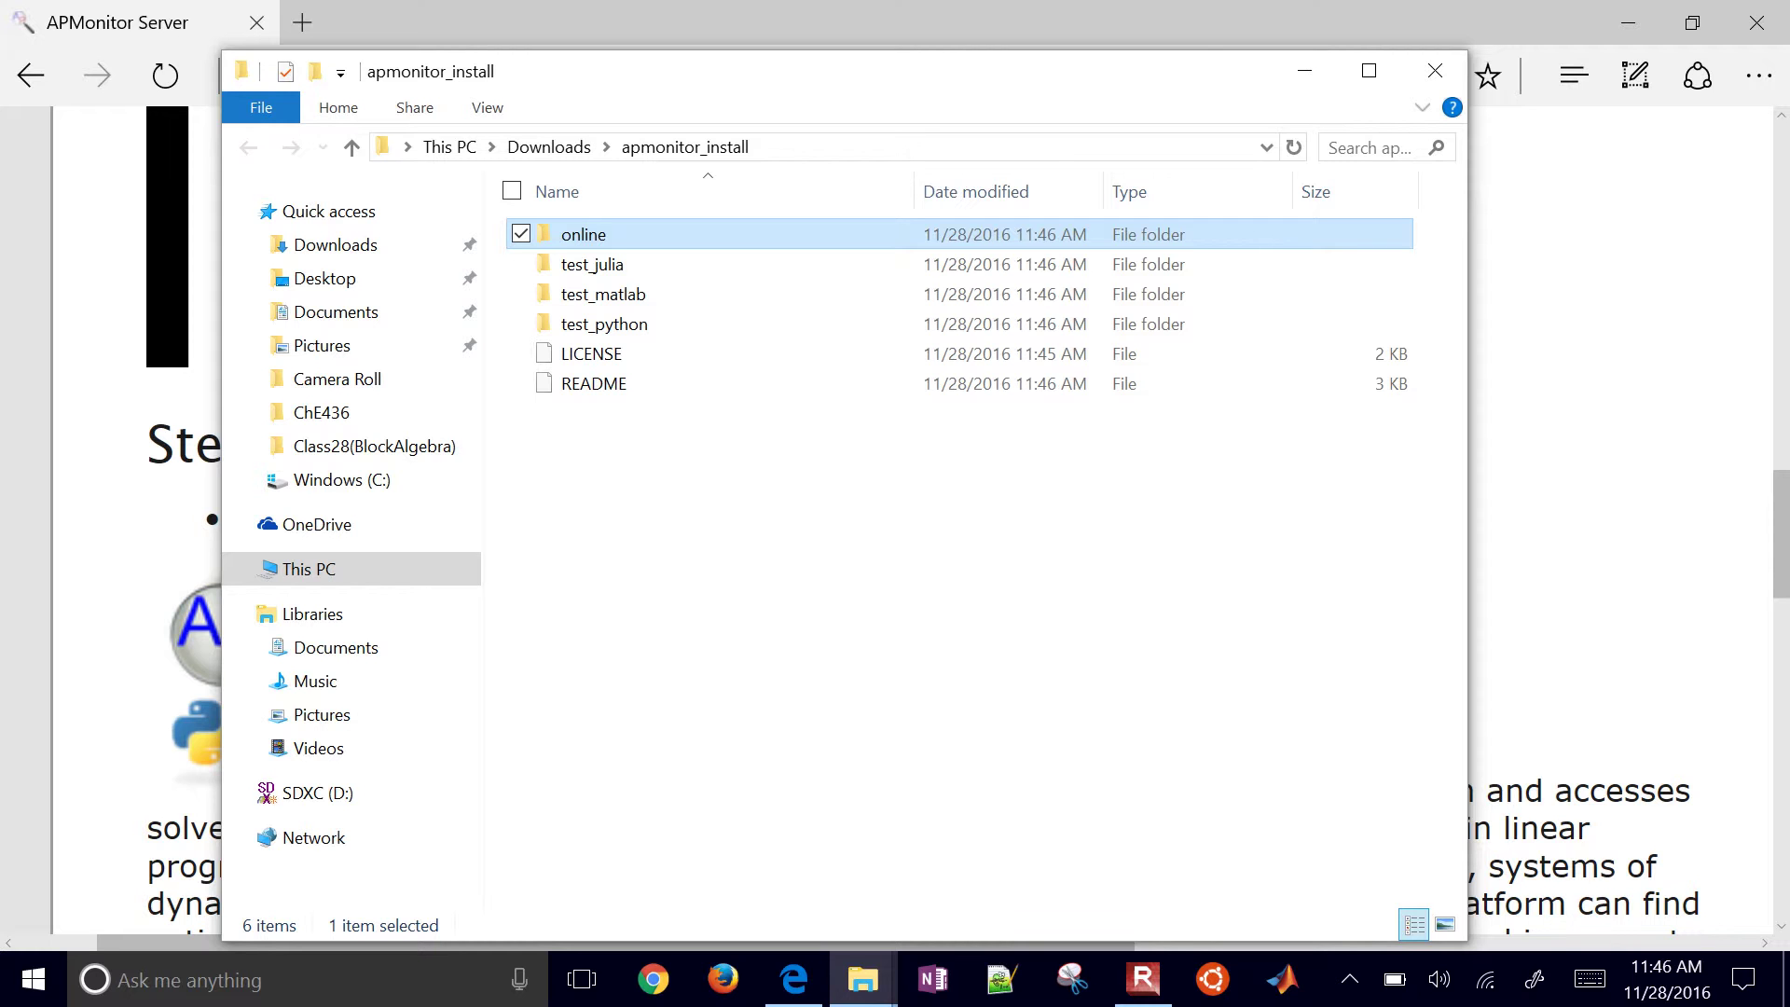
- Paste the online folder into C:\Apache24\htdocs, then return to the Downloads window
{"action": "left_click", "coordinate": [341, 480]}
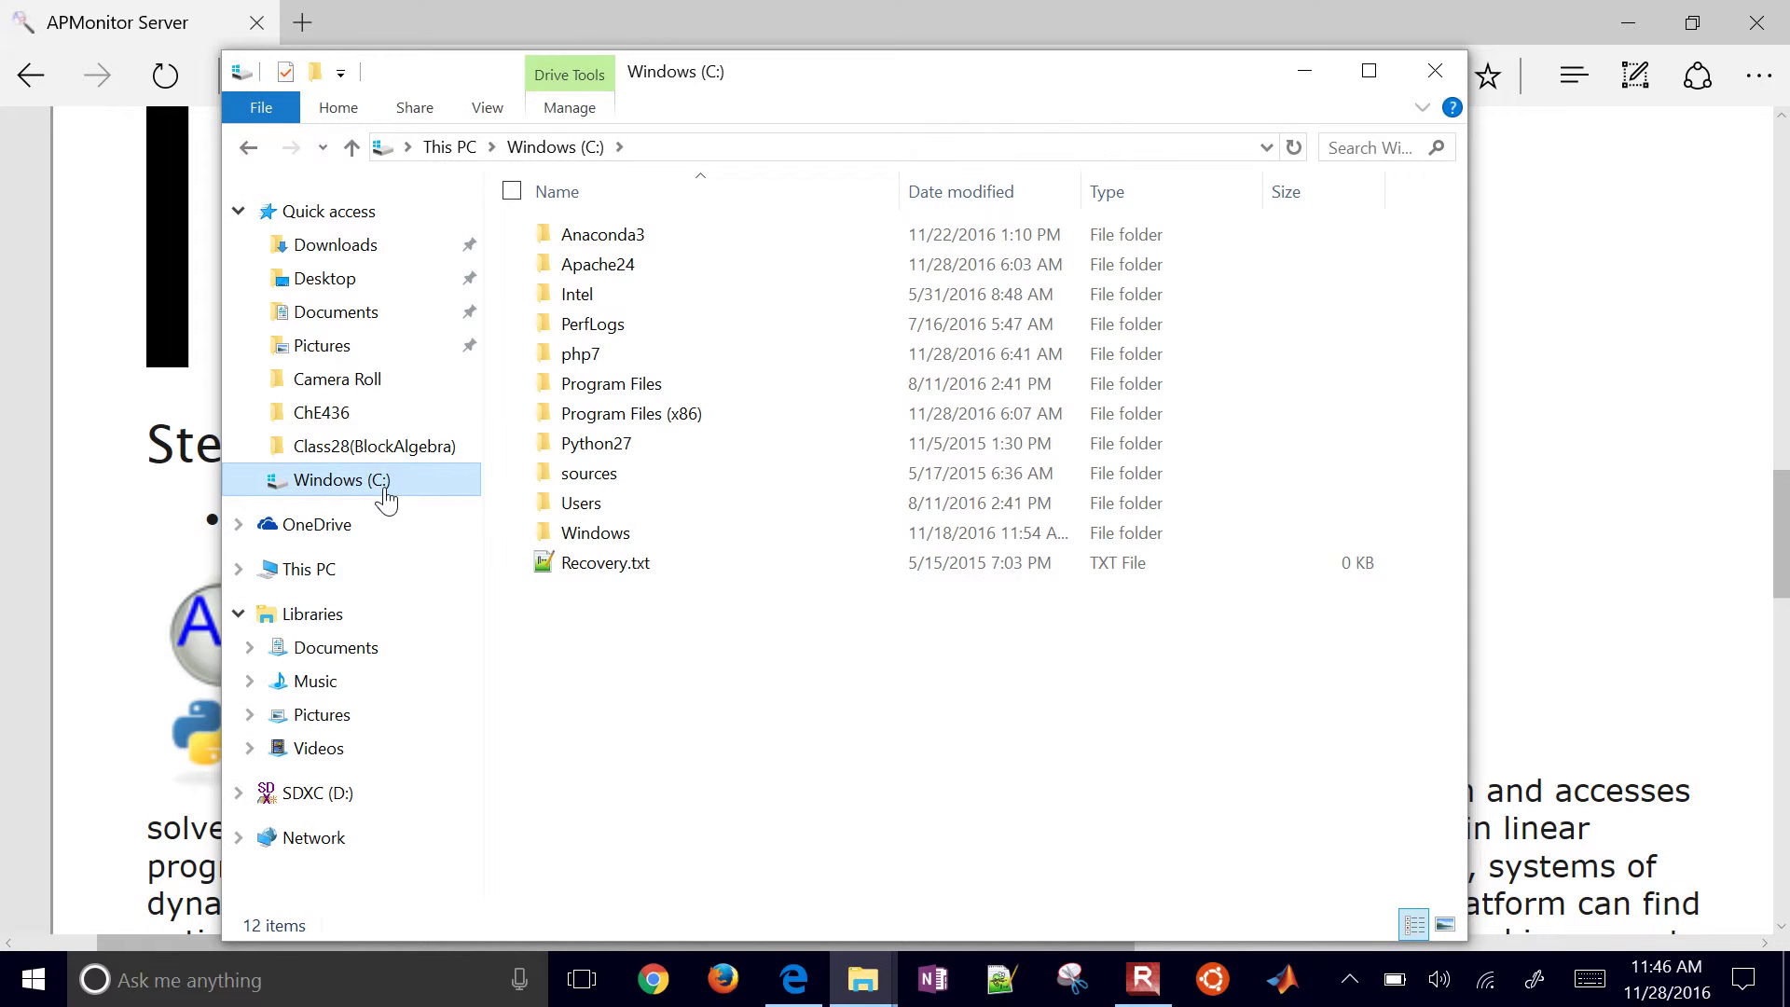
{"action": "double_click", "coordinate": [597, 263]}
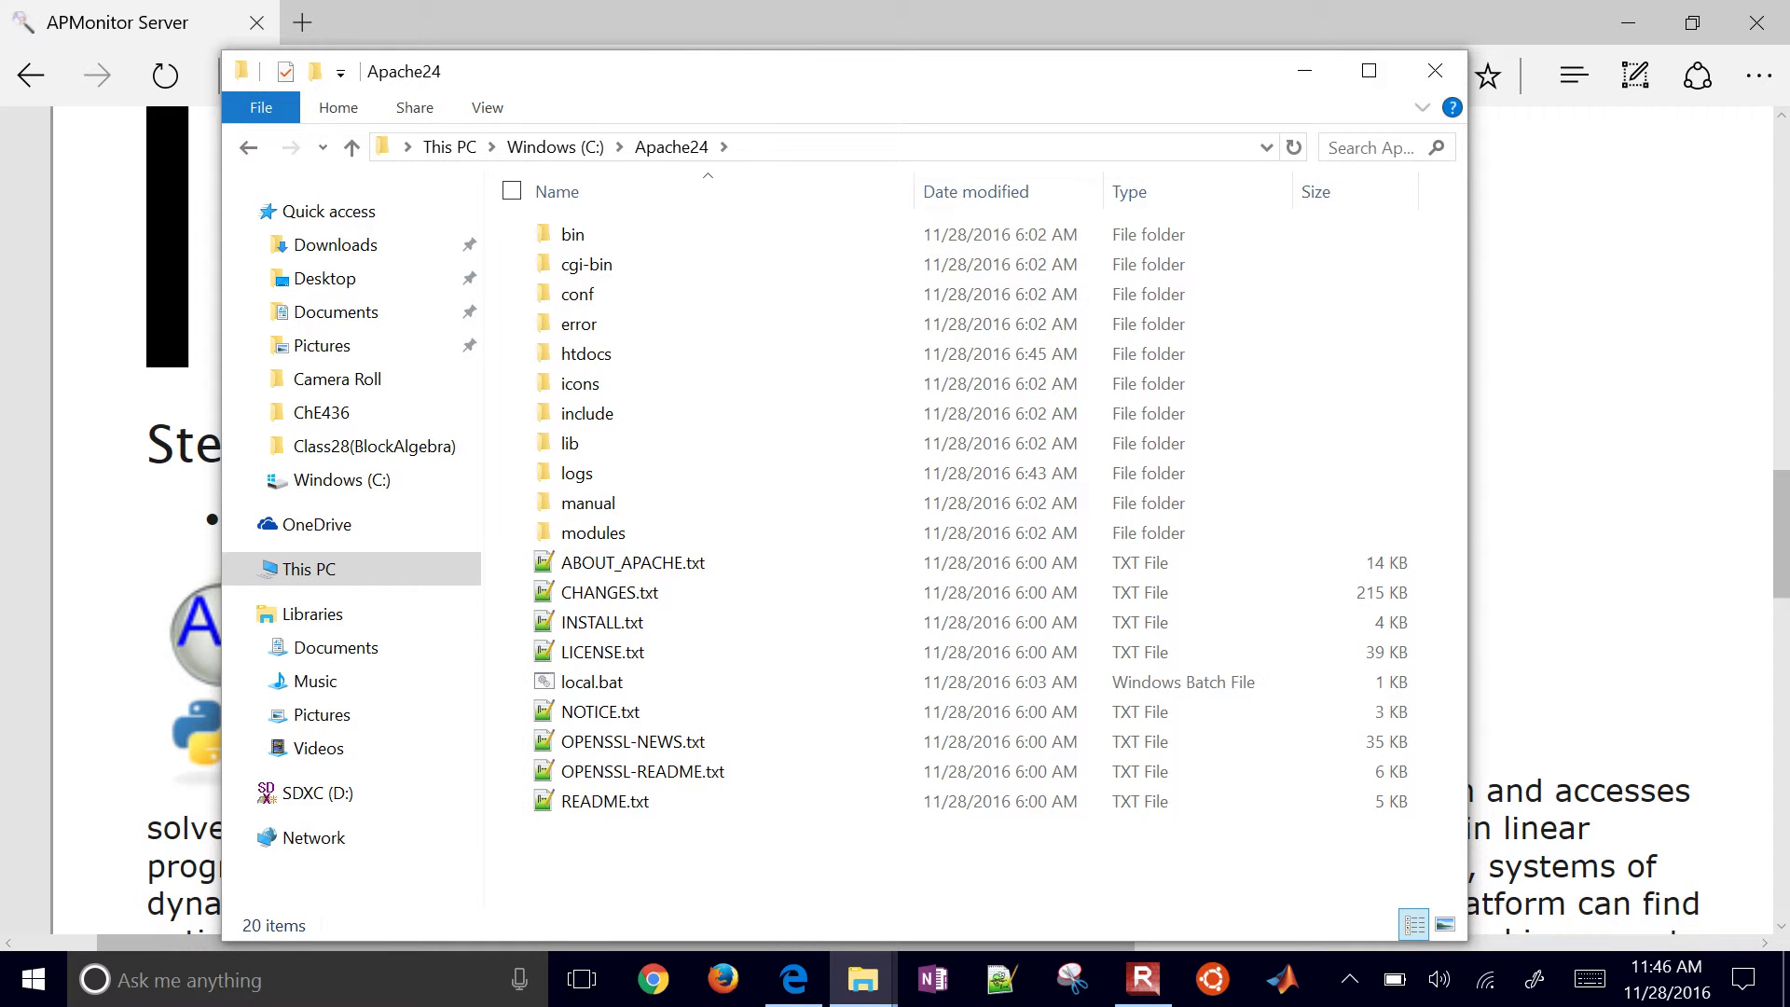
{"action": "double_click", "coordinate": [585, 354]}
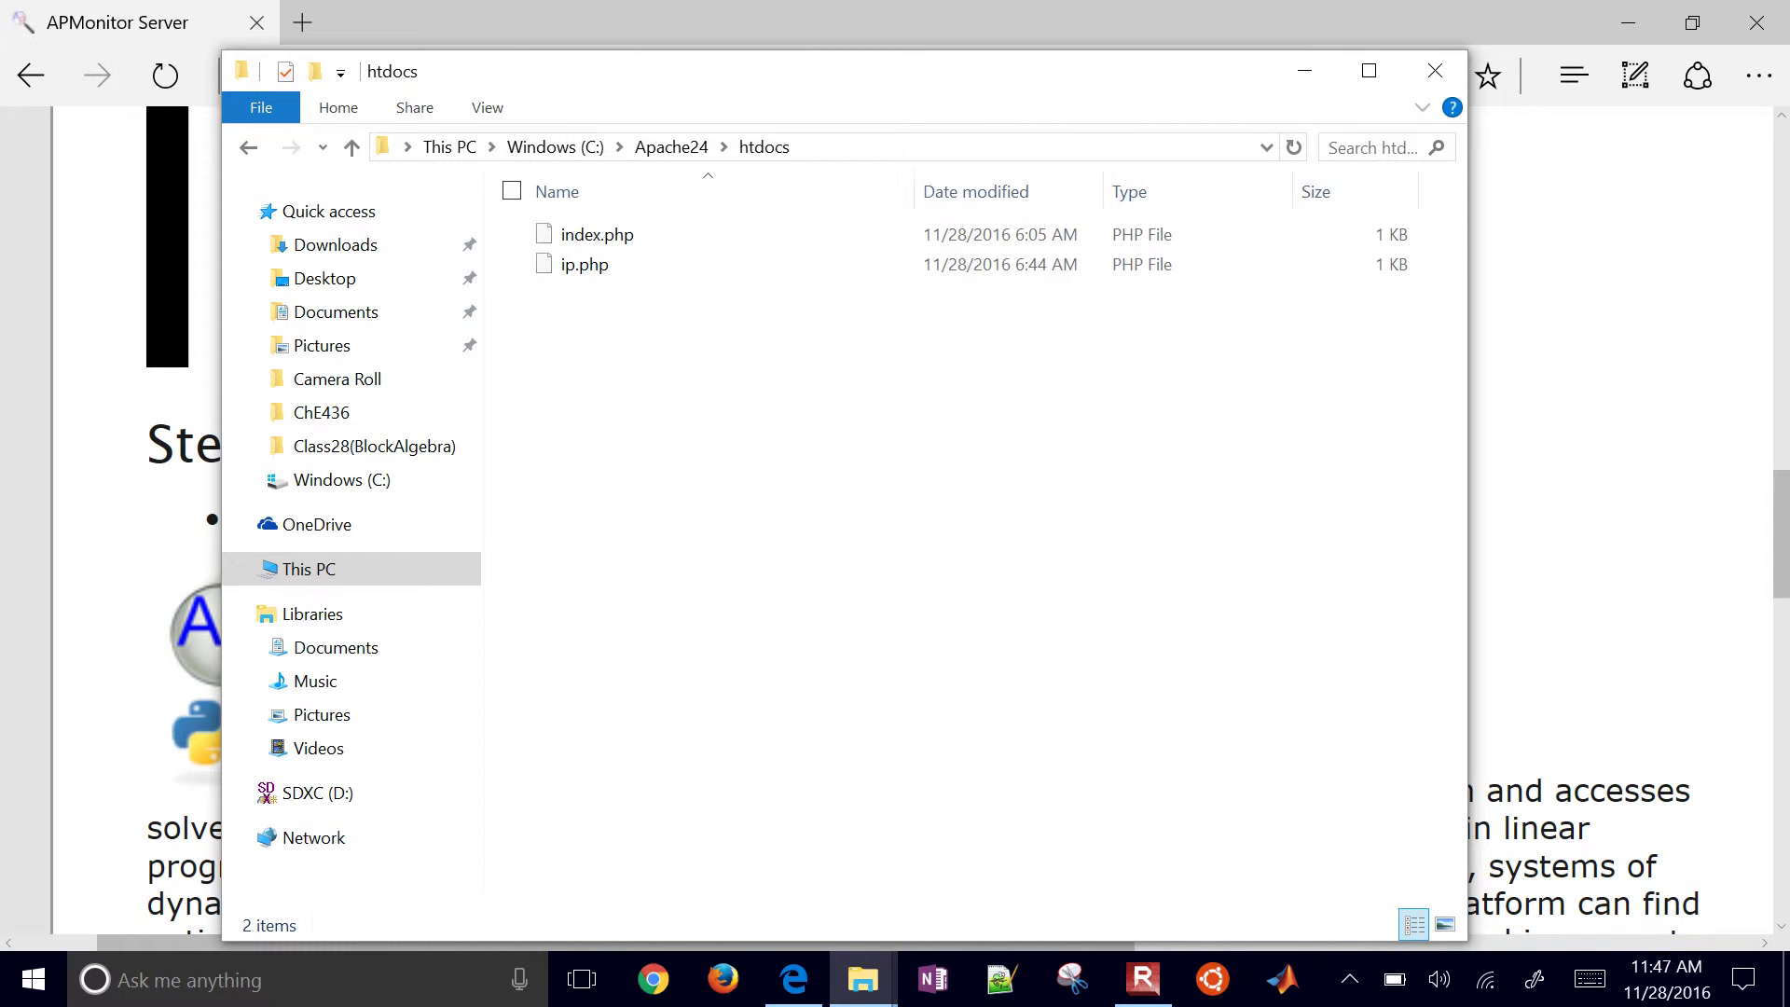
{"action": "key", "text": "ctrl+v"}
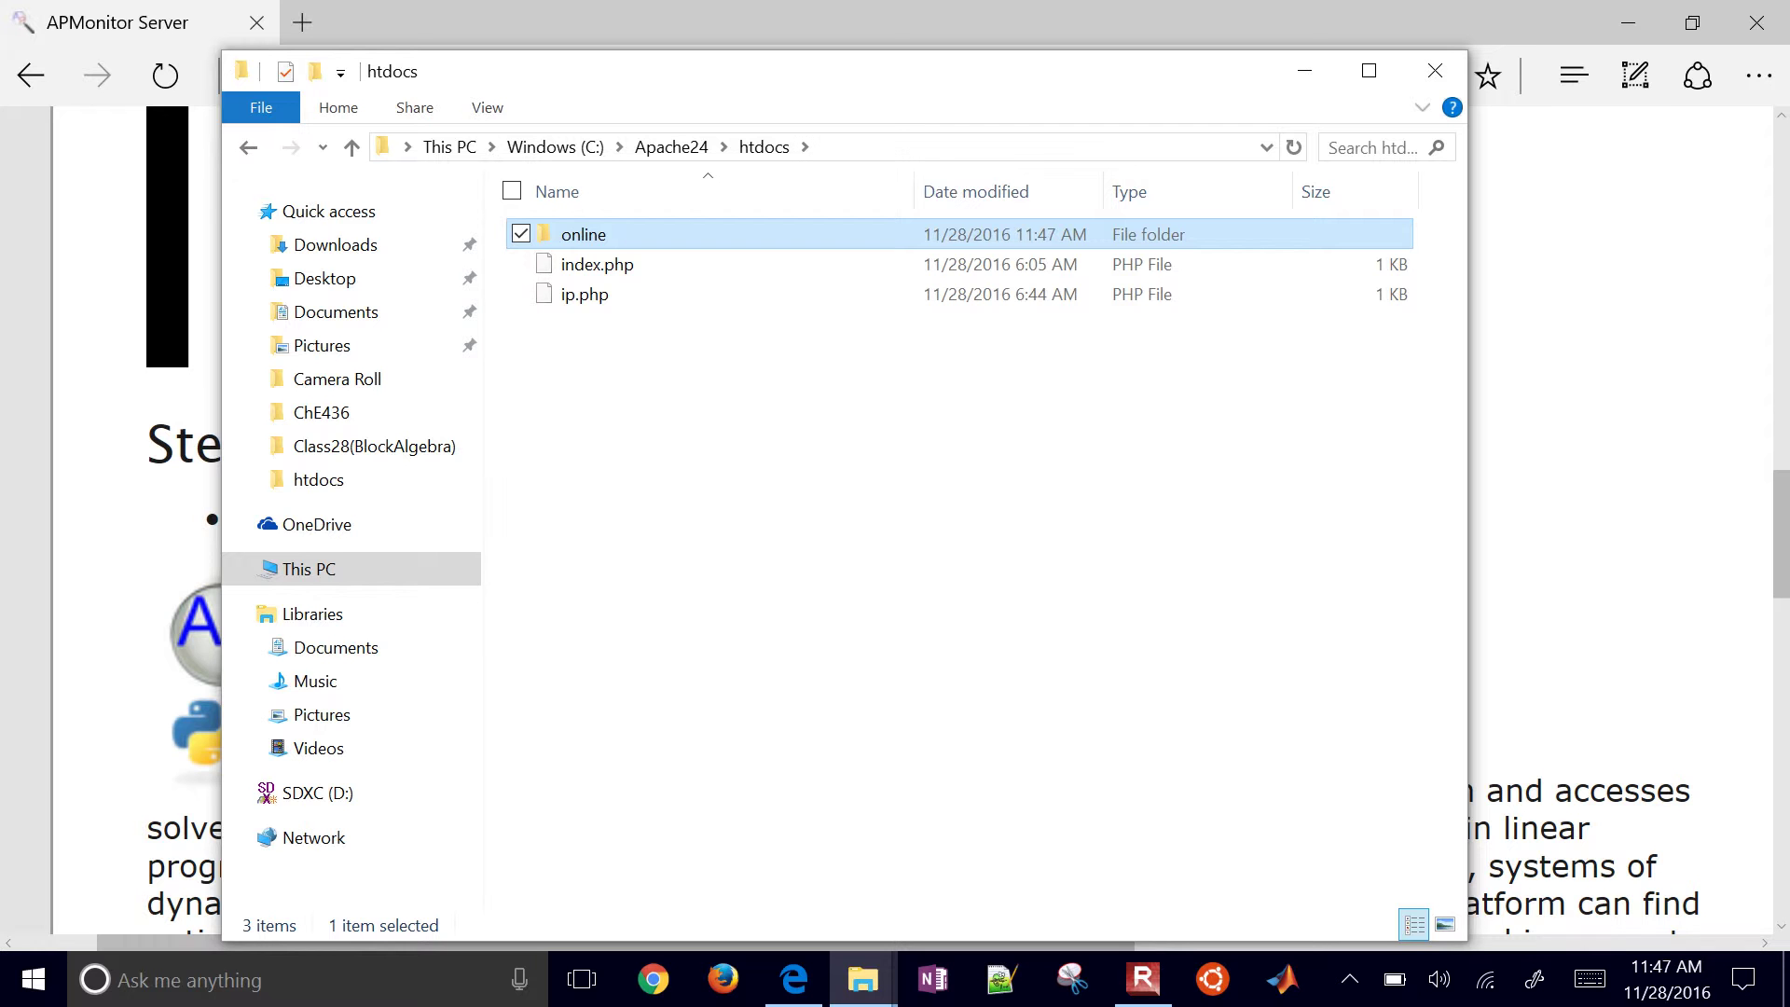
{"action": "key", "text": "alt+Left"}
{"action": "key", "text": "alt+Left"}
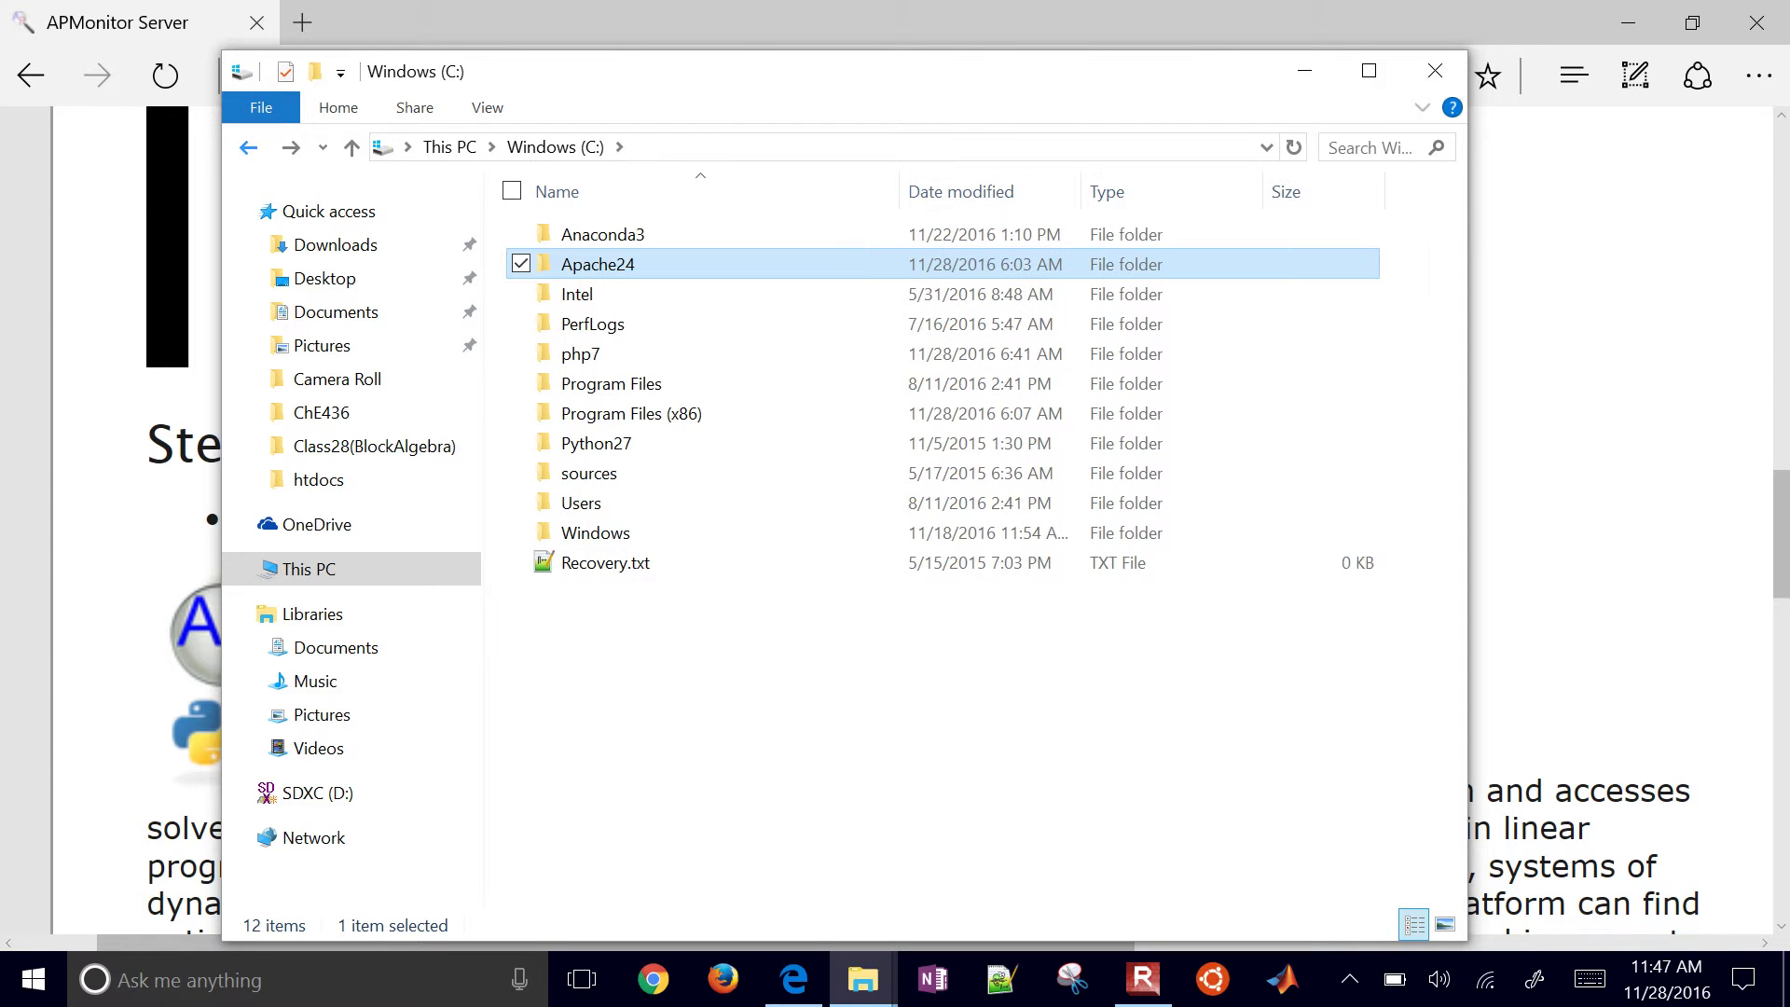
{"action": "key", "text": "alt+Left"}
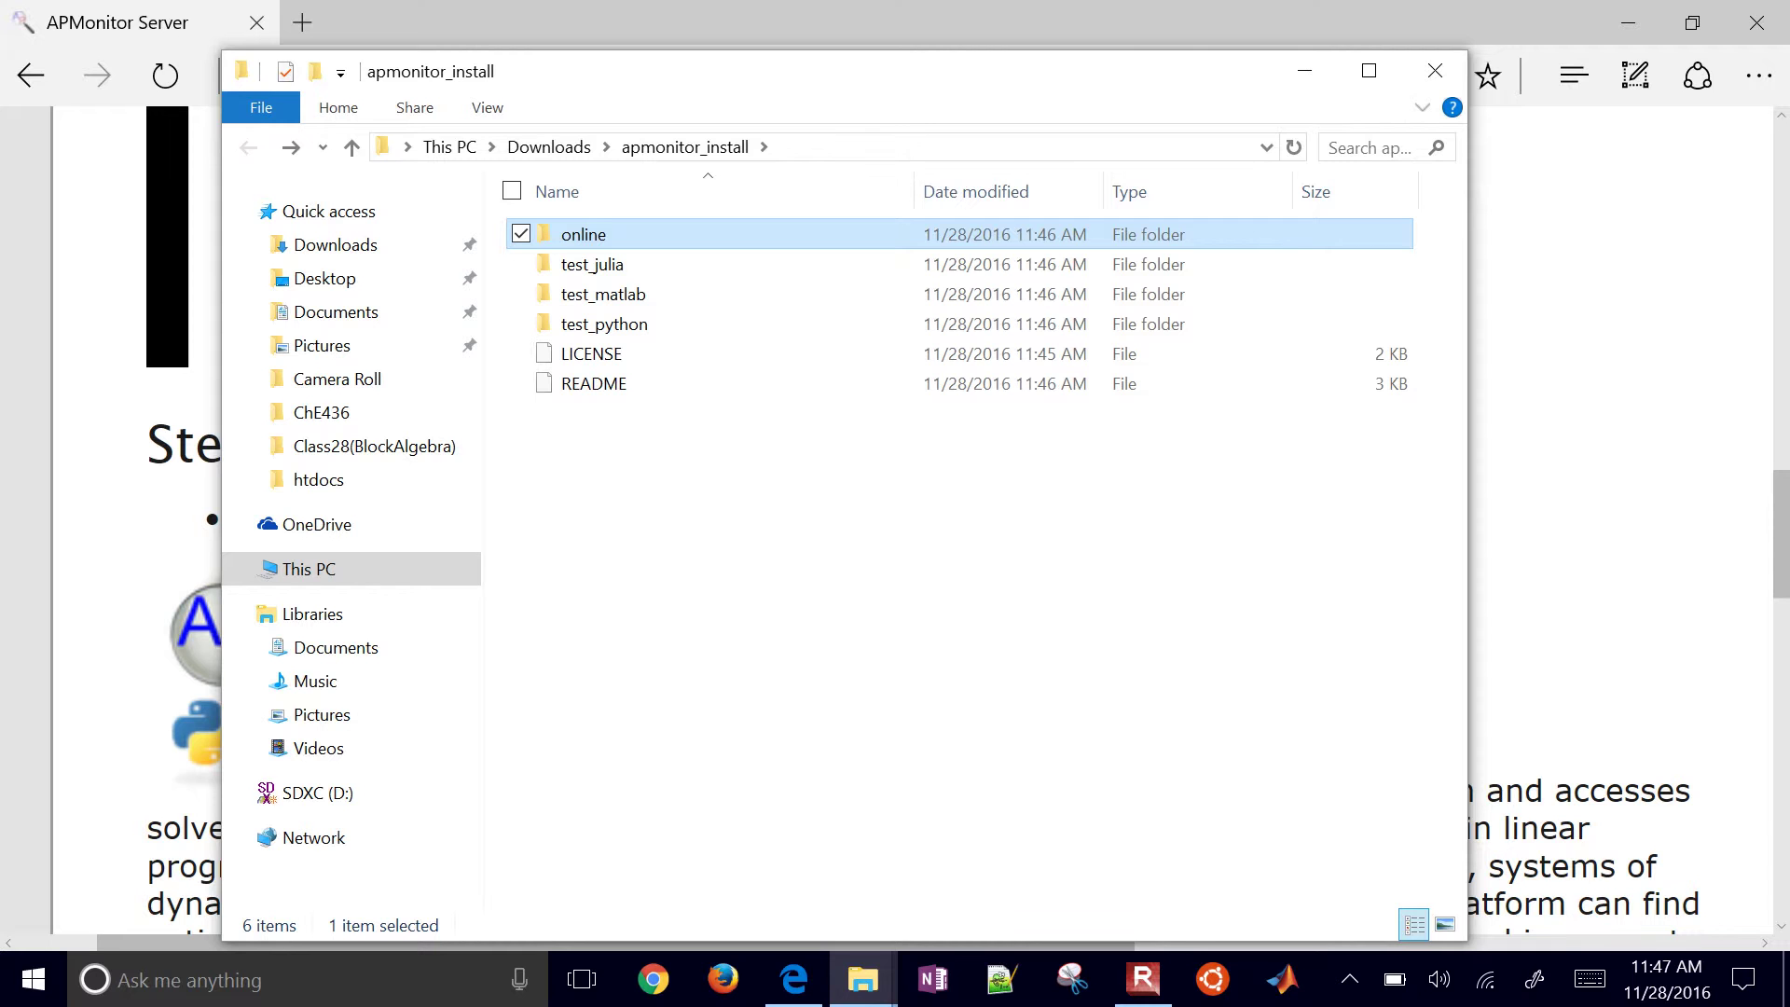
{"action": "key", "text": "alt+F4"}
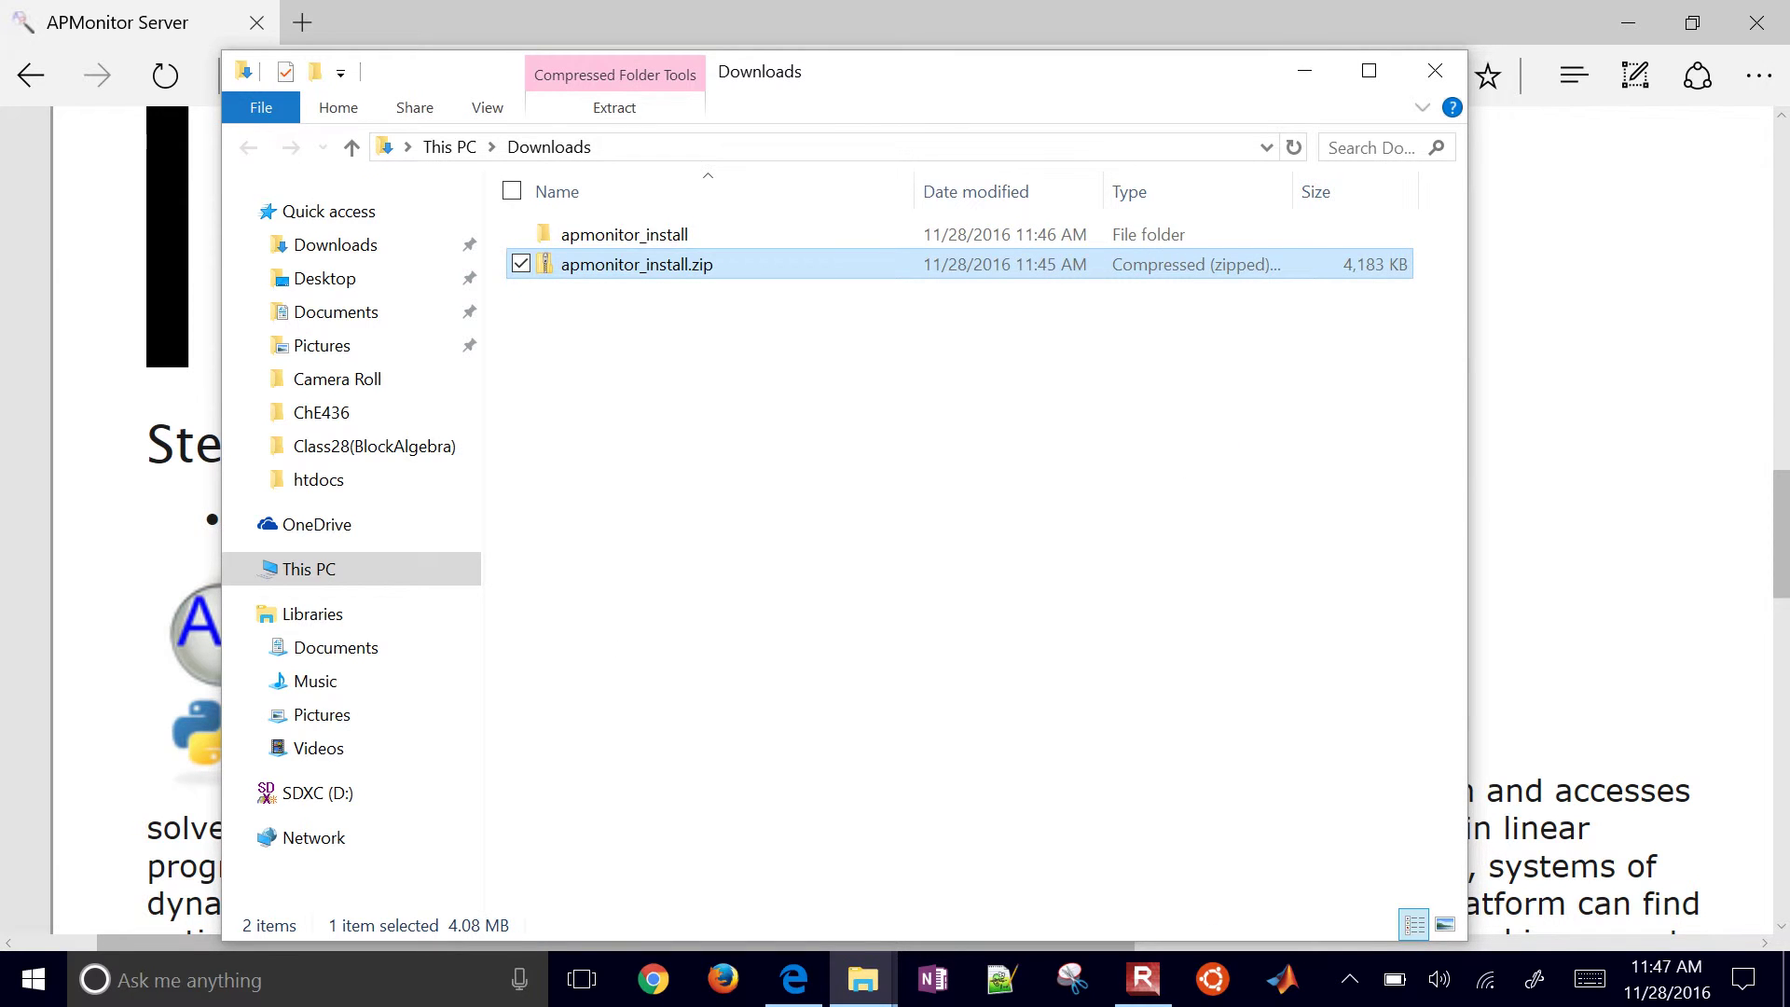
- Navigate from This PC through C: and Apache24 to htdocs and right-click ip.php
{"action": "left_click", "coordinate": [1304, 70]}
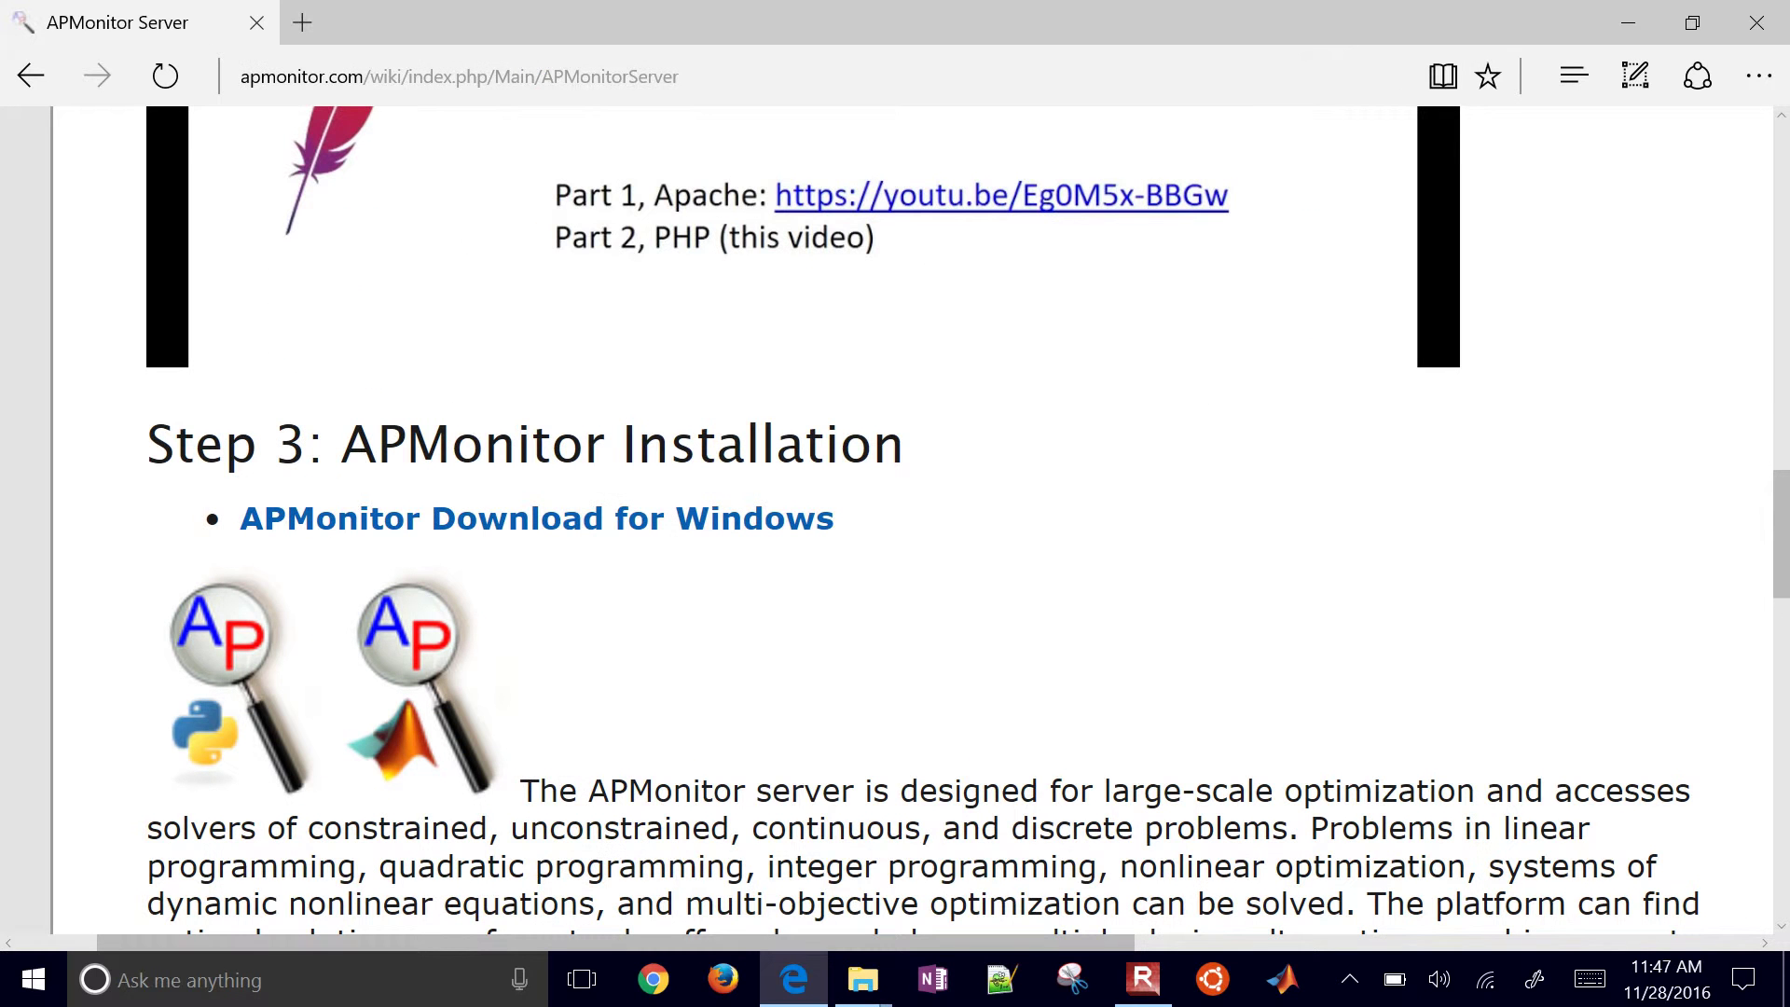
{"action": "mouse_move", "coordinate": [862, 979]}
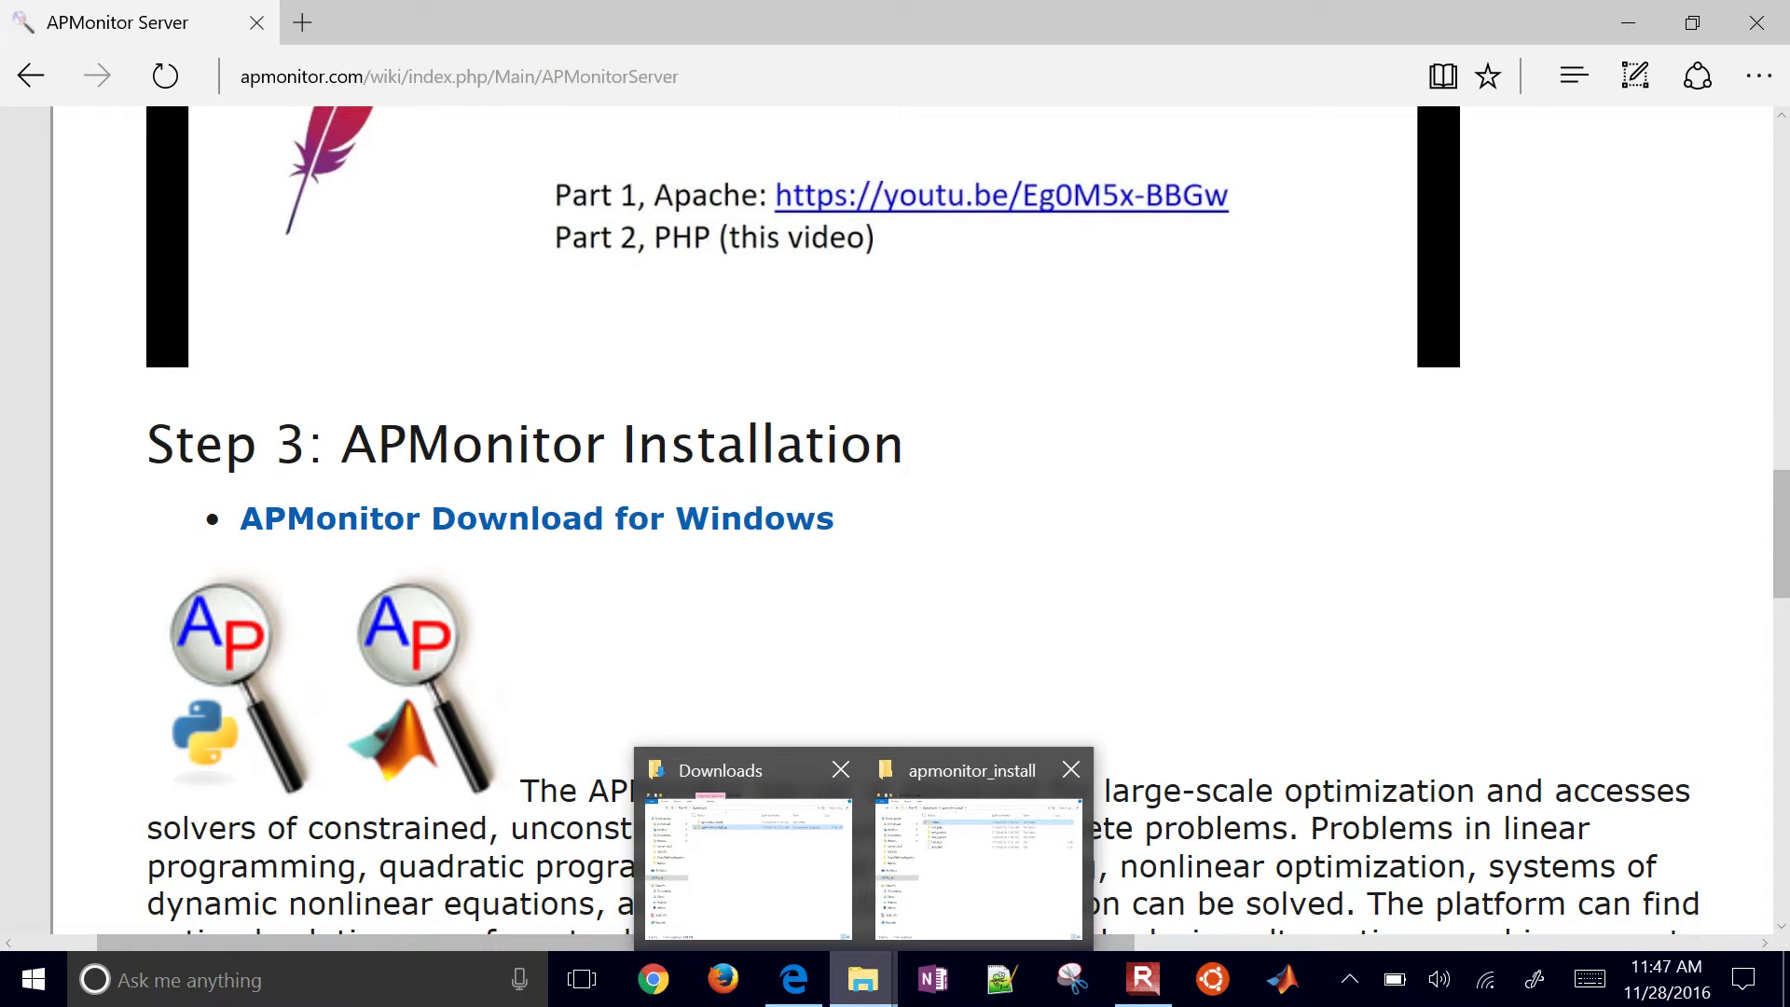
{"action": "left_click", "coordinate": [977, 867]}
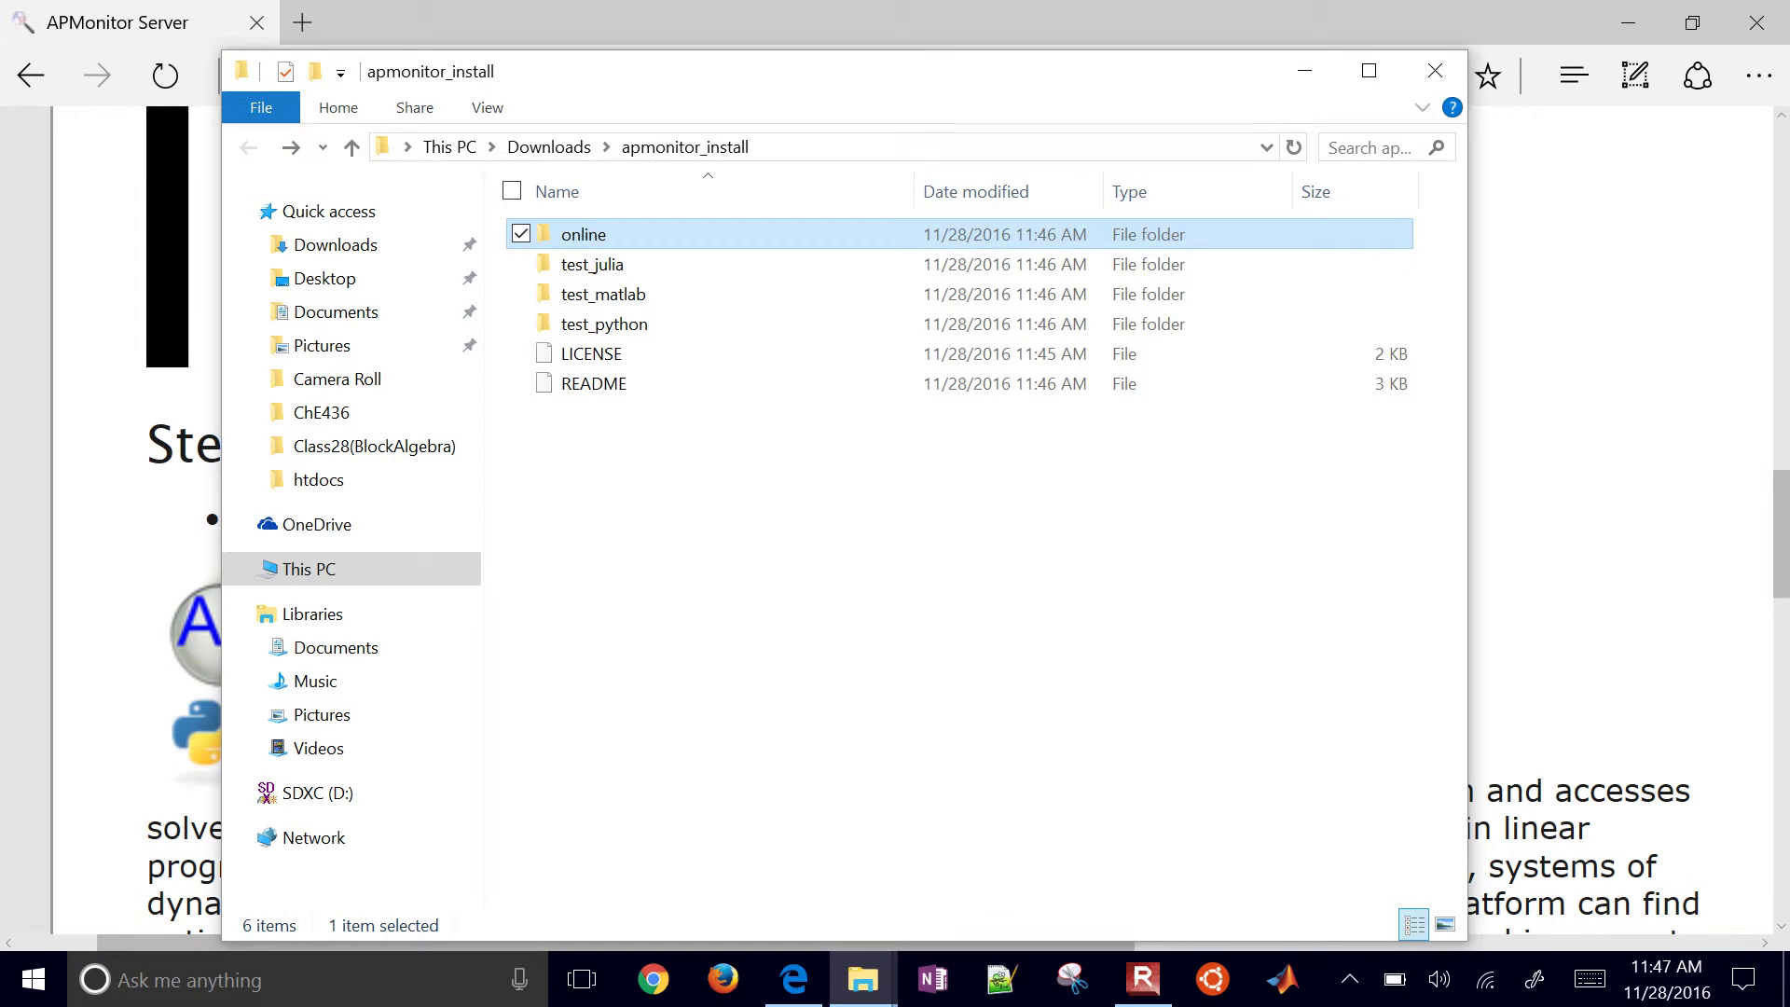
{"action": "left_click", "coordinate": [308, 568]}
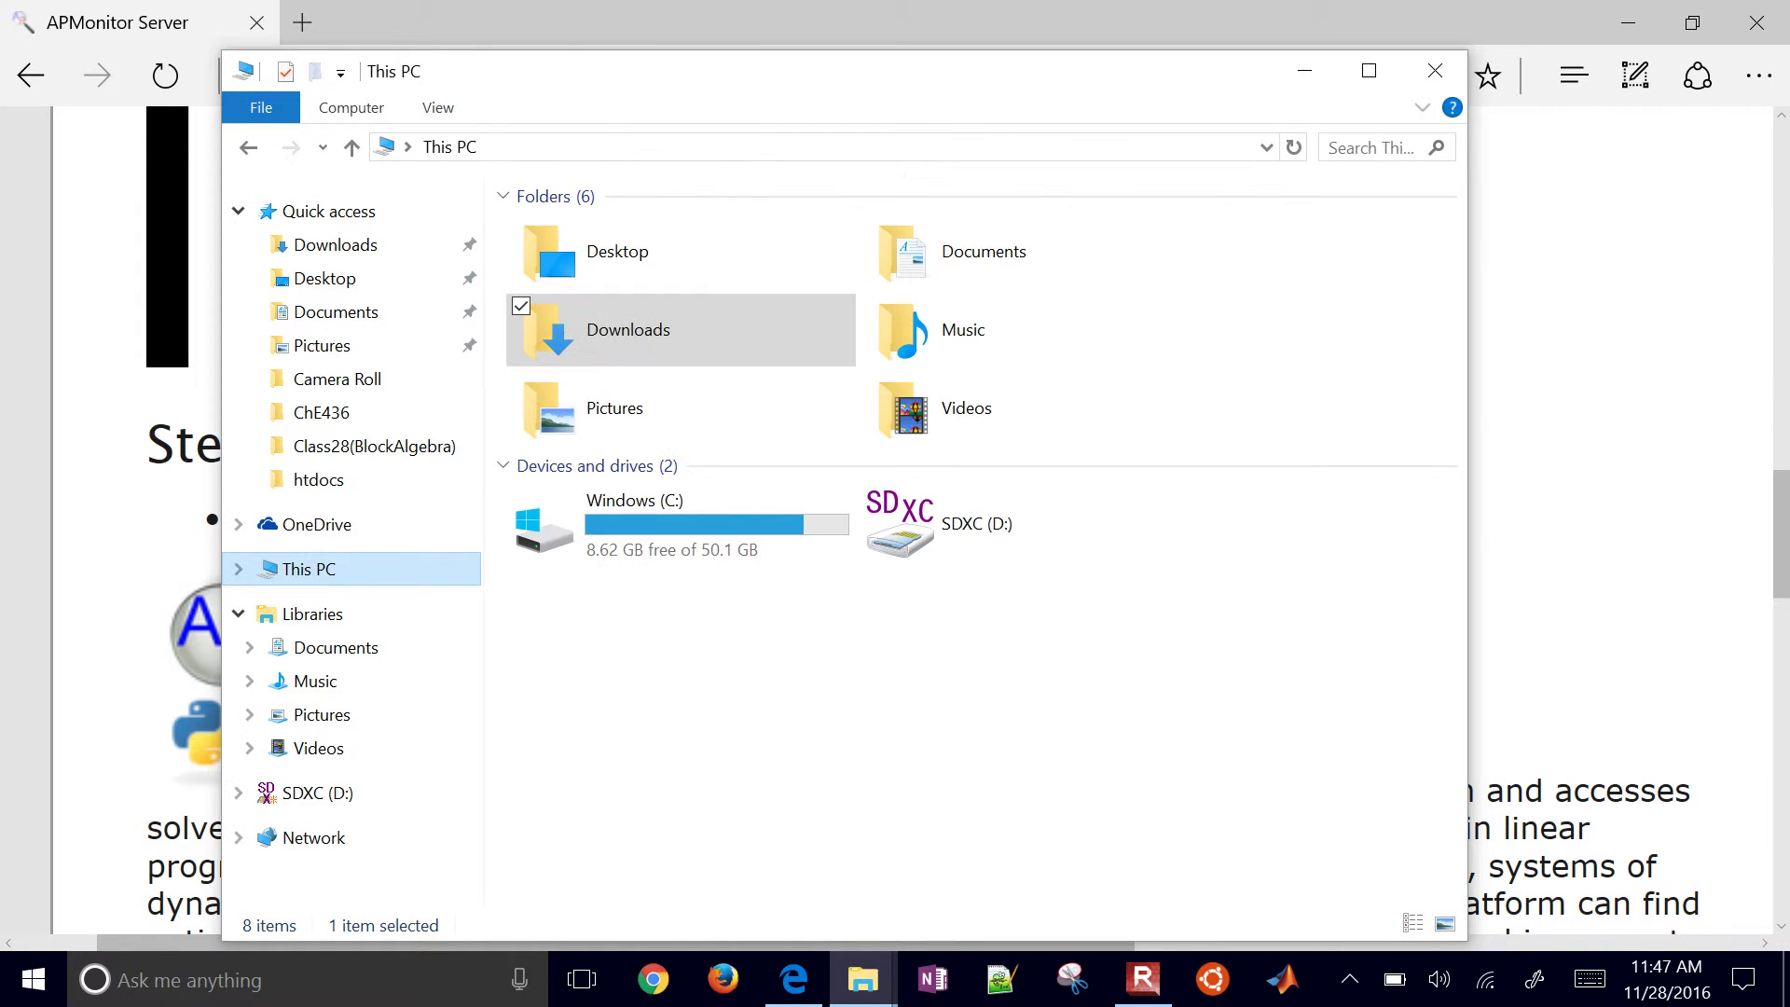
{"action": "double_click", "coordinate": [652, 522]}
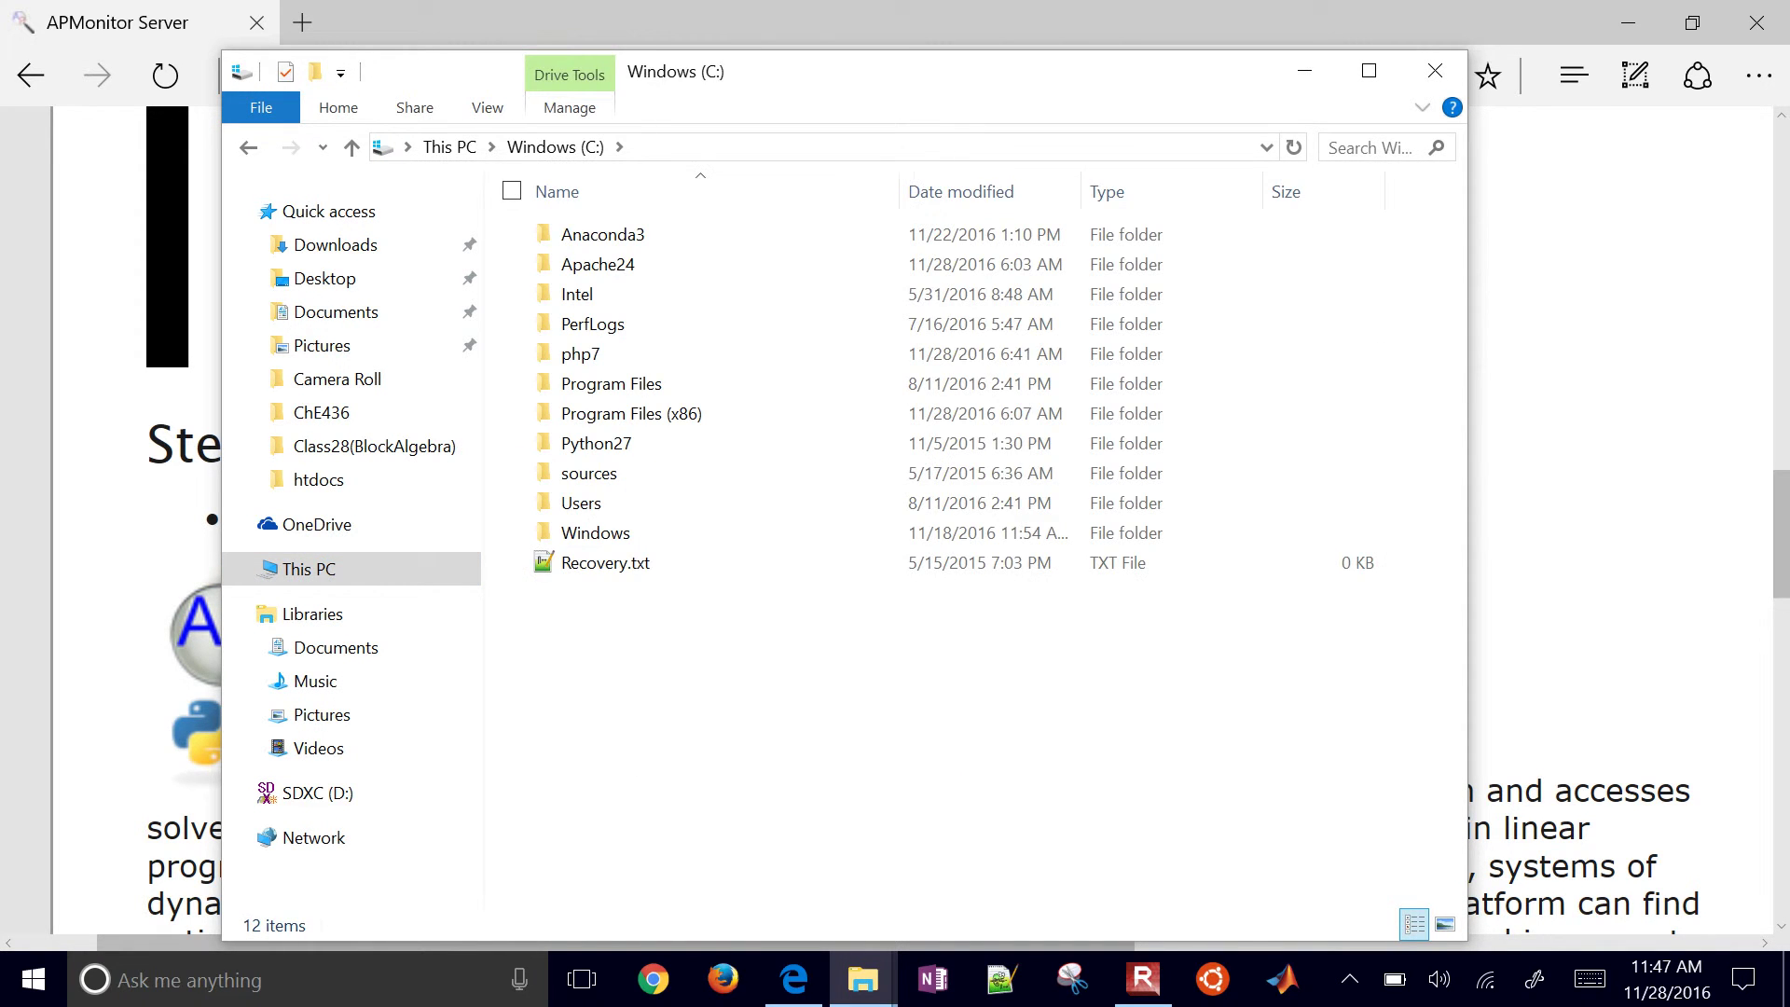
{"action": "double_click", "coordinate": [598, 264]}
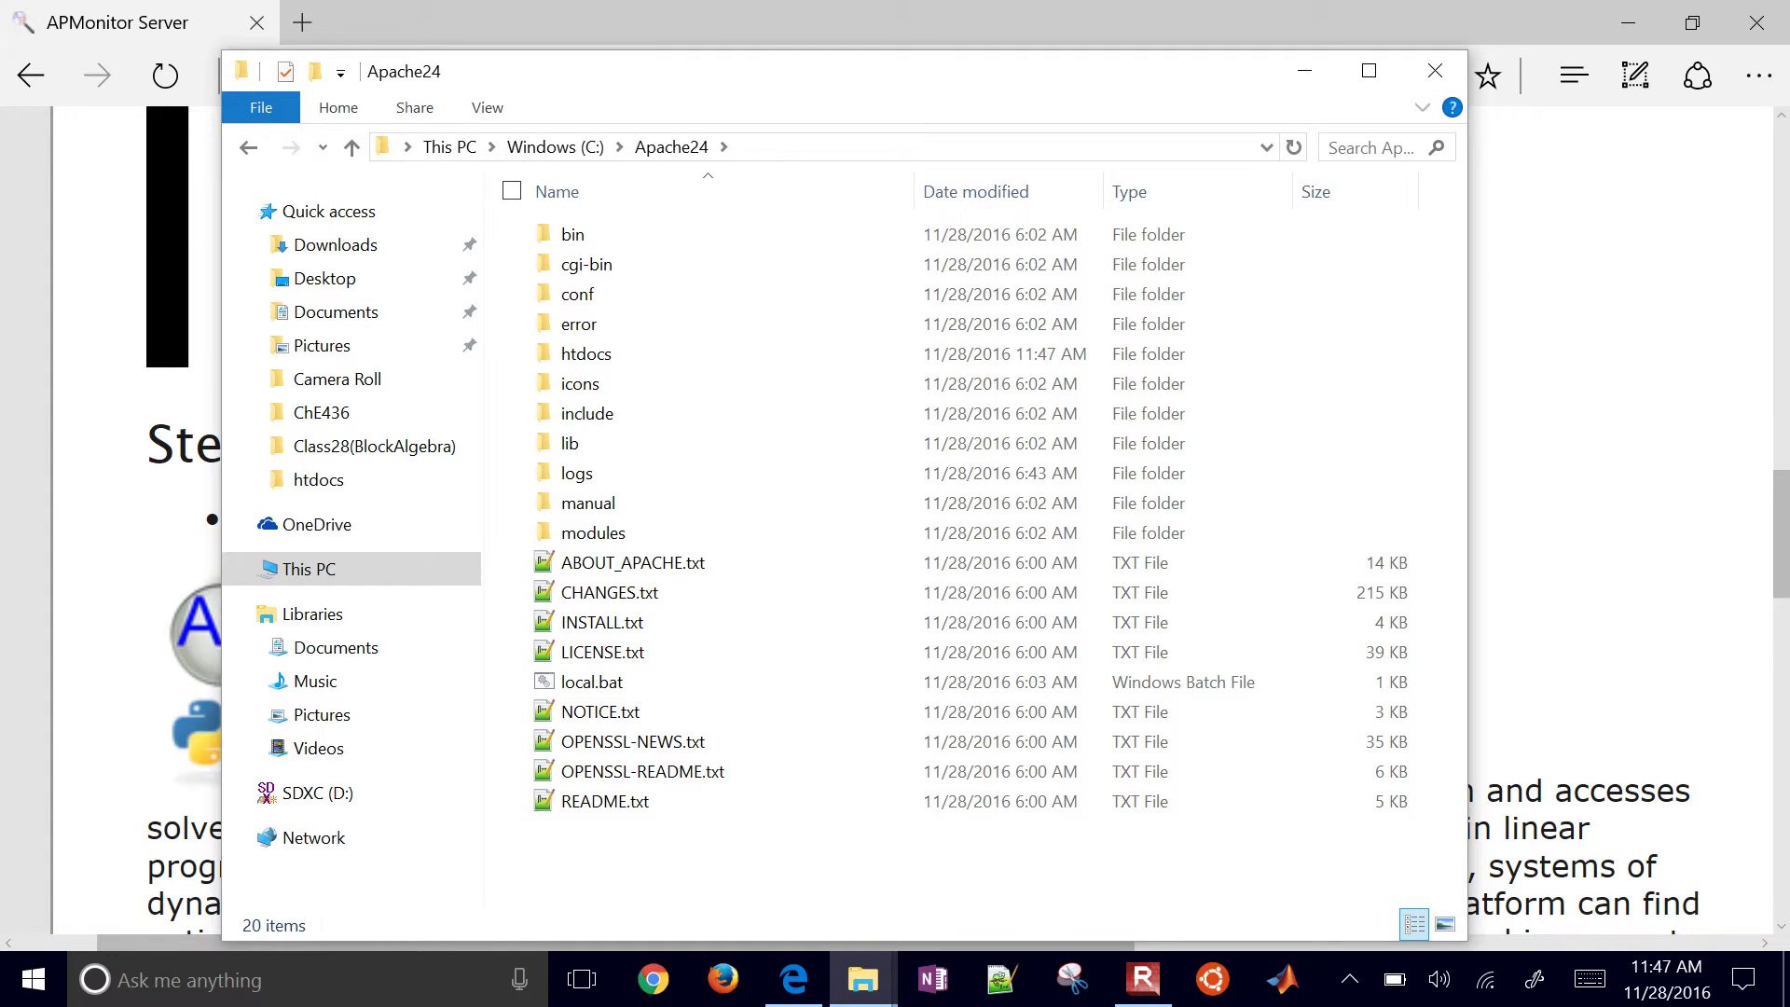
{"action": "double_click", "coordinate": [585, 353]}
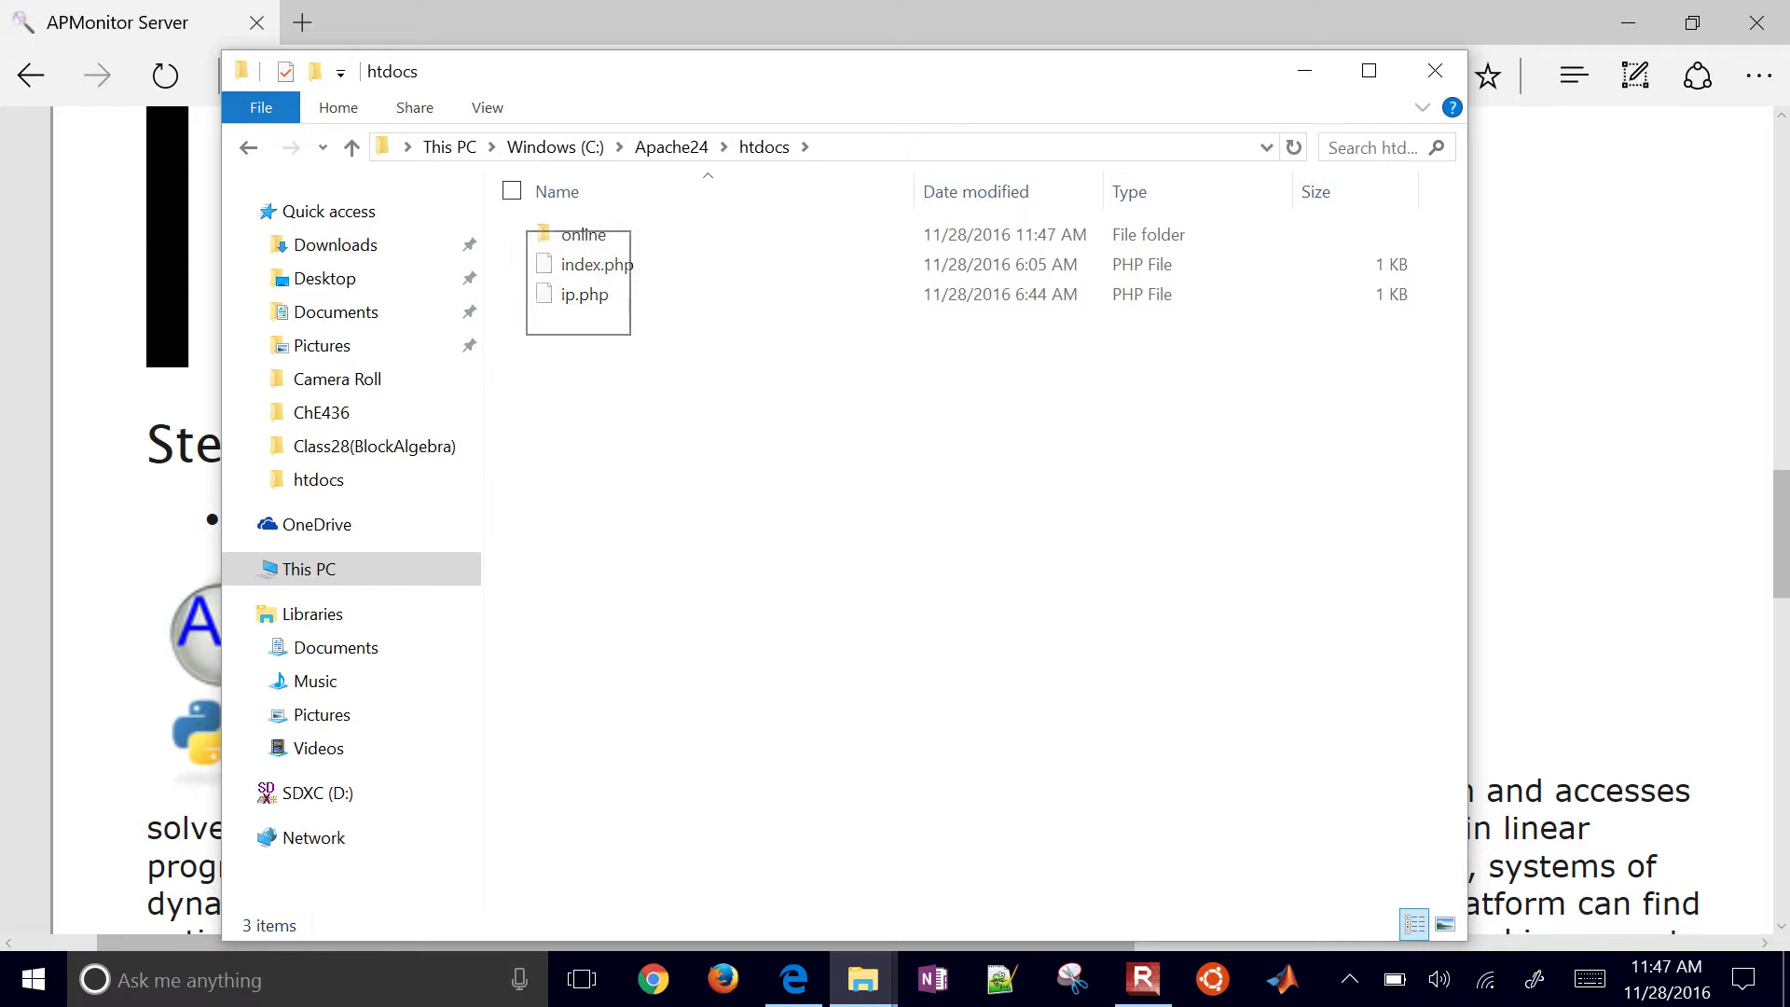
{"action": "right_click", "coordinate": [583, 294]}
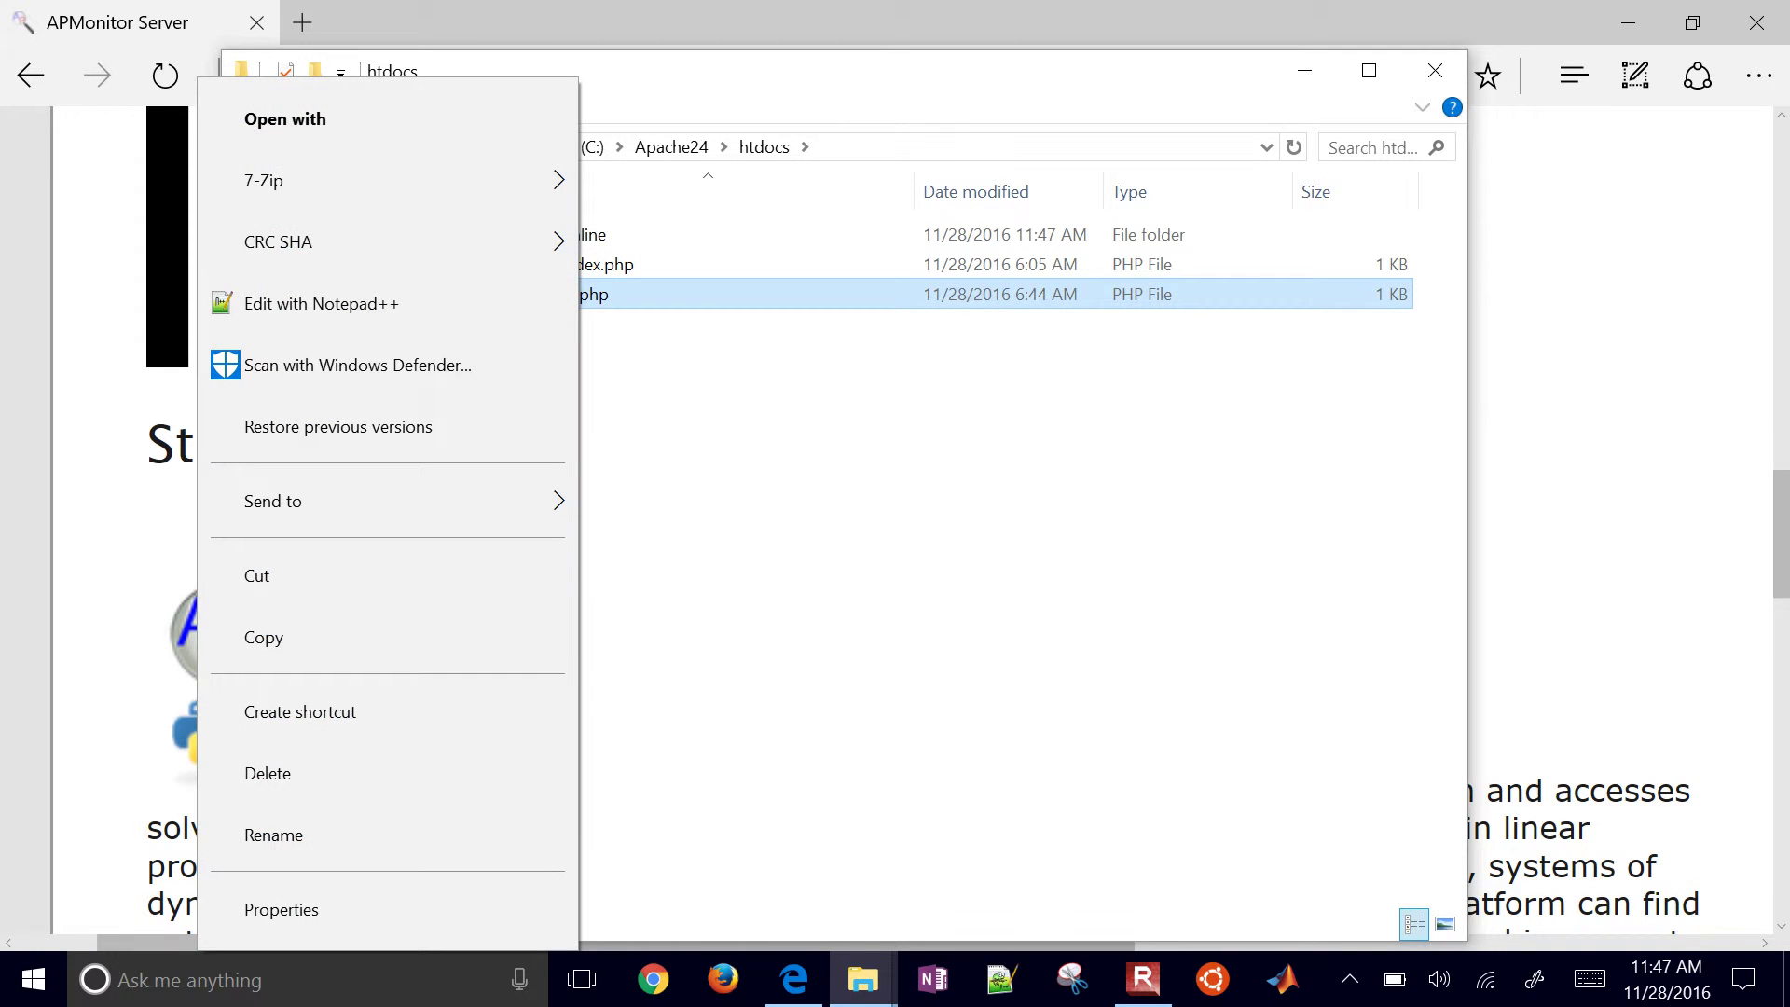
- Open ip.php in Notepad++, select its four-line REMOTE_ADDR script, then return to htdocs
{"action": "left_click", "coordinate": [453, 303]}
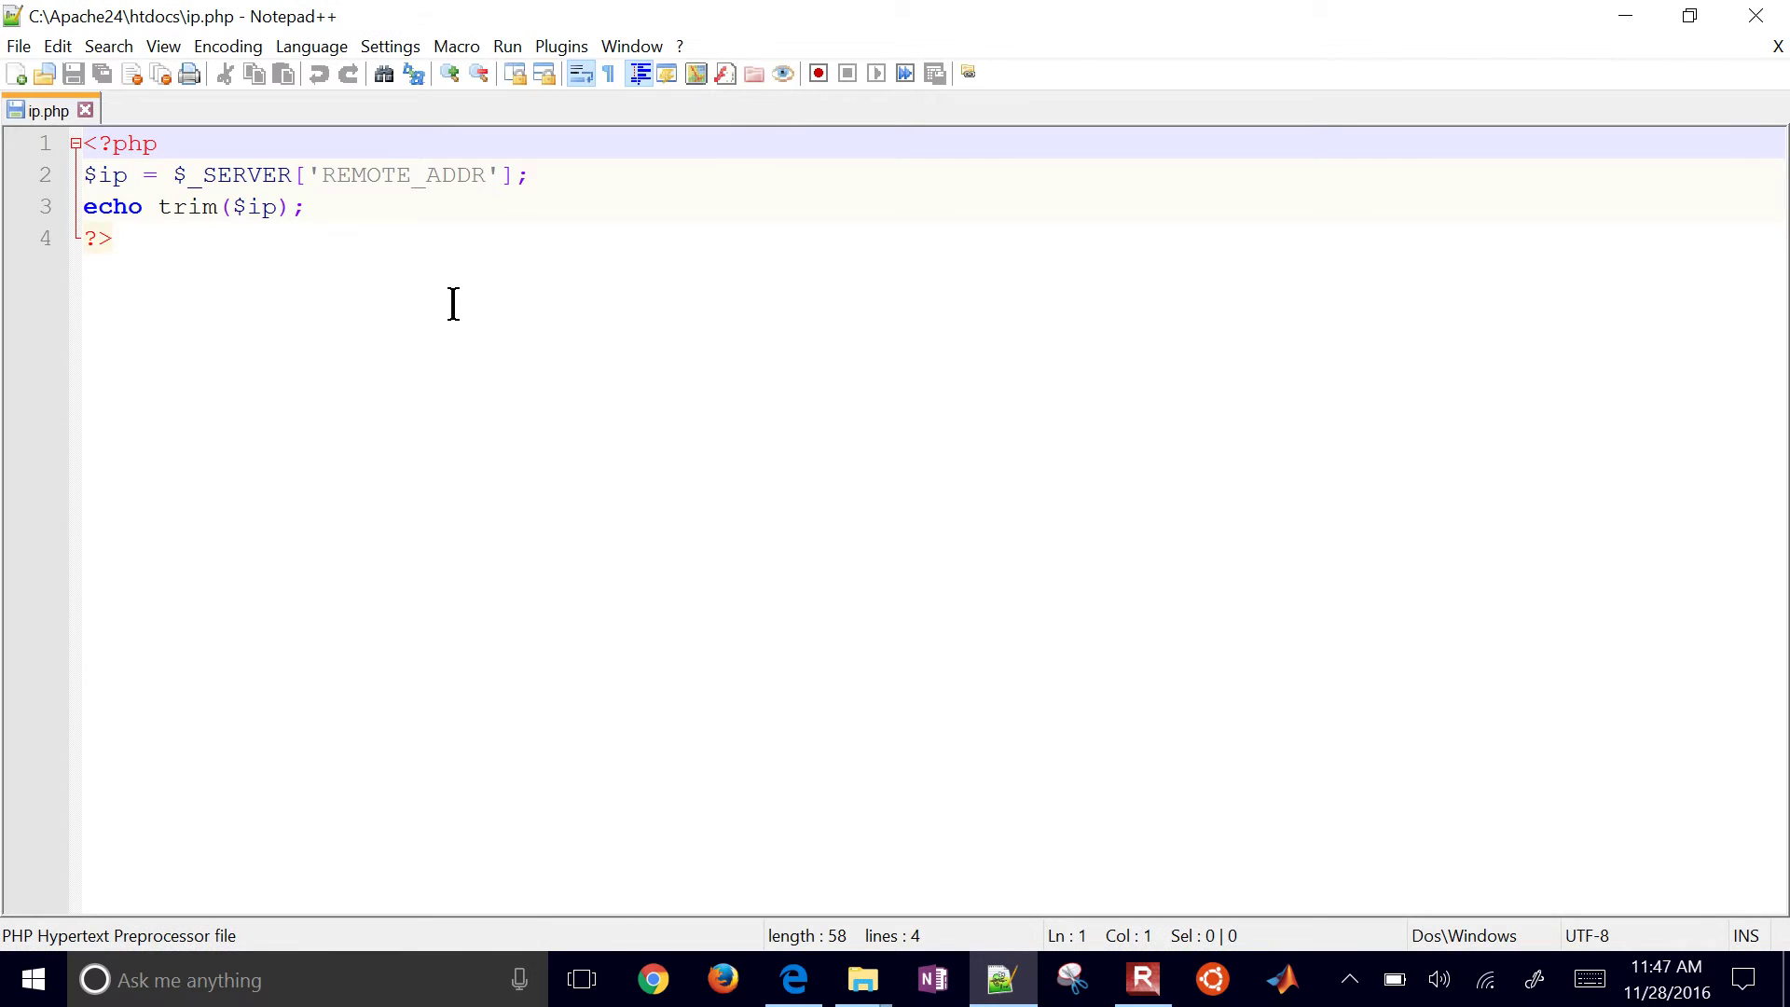
{"action": "key", "text": "shift+Down"}
{"action": "key", "text": "shift+Down"}
{"action": "key", "text": "shift+Down"}
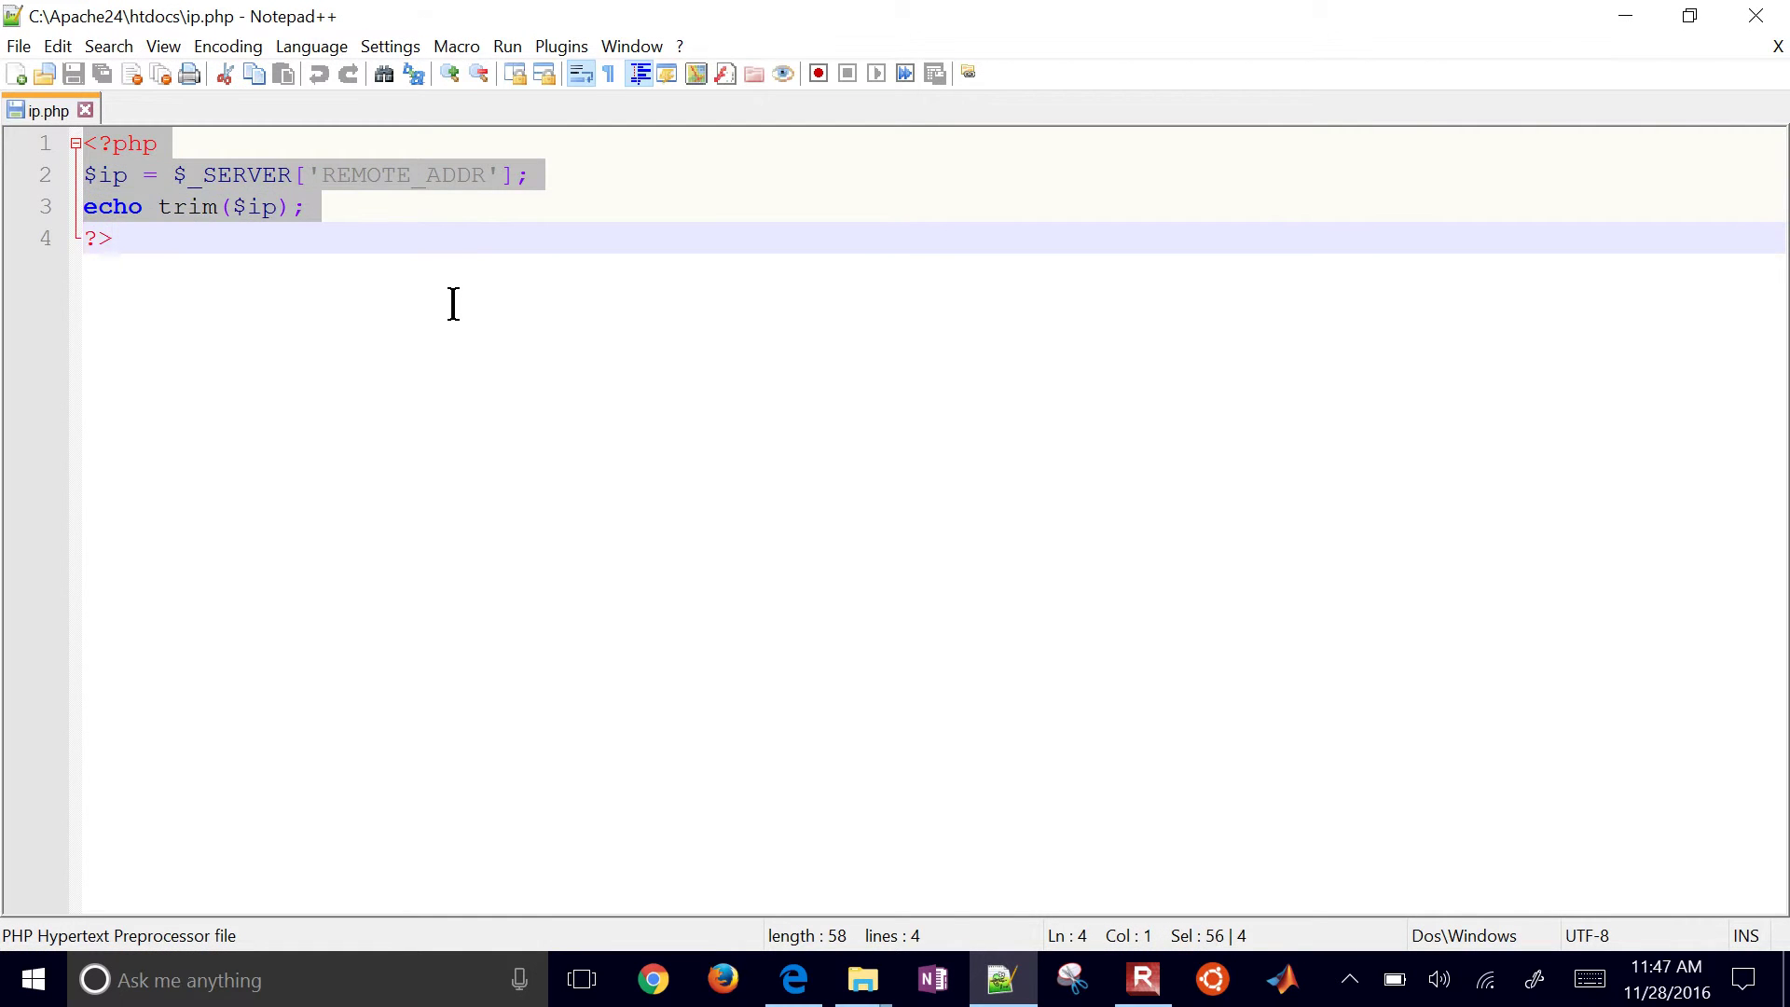
{"action": "key", "text": "shift+End"}
{"action": "left_click", "coordinate": [453, 303]}
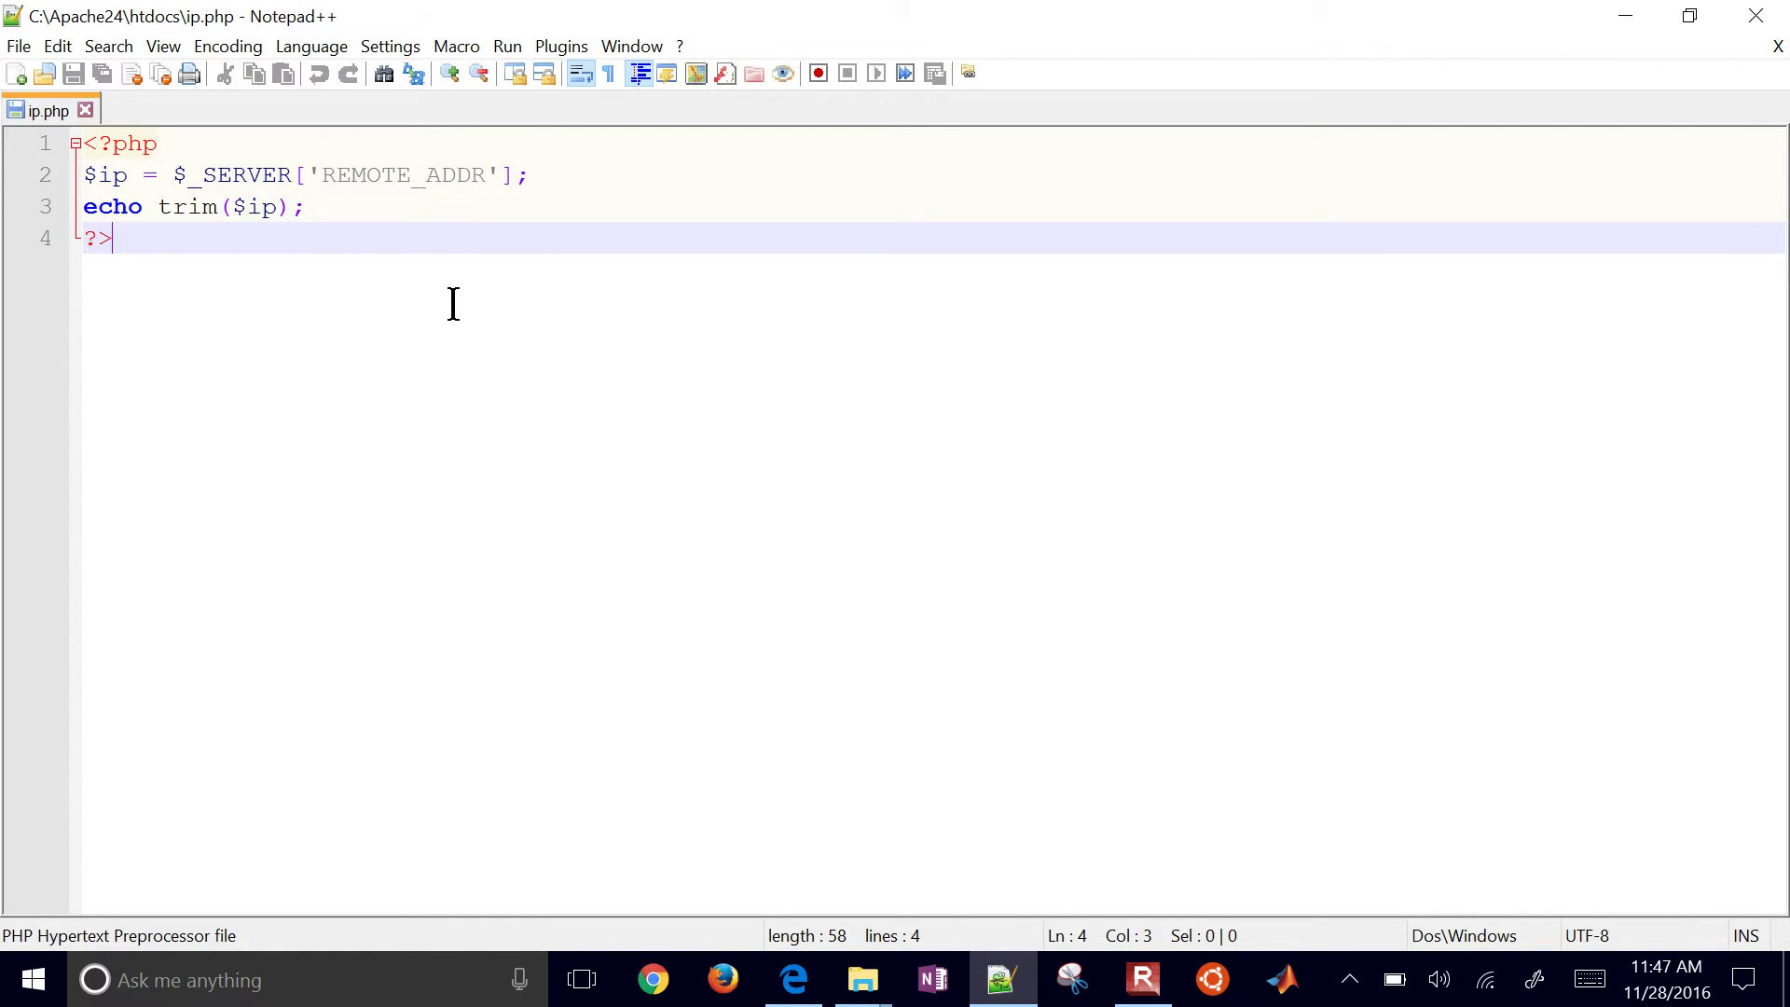
{"action": "key", "text": "shift+Up"}
{"action": "key", "text": "shift+Up"}
{"action": "key", "text": "shift+Up"}
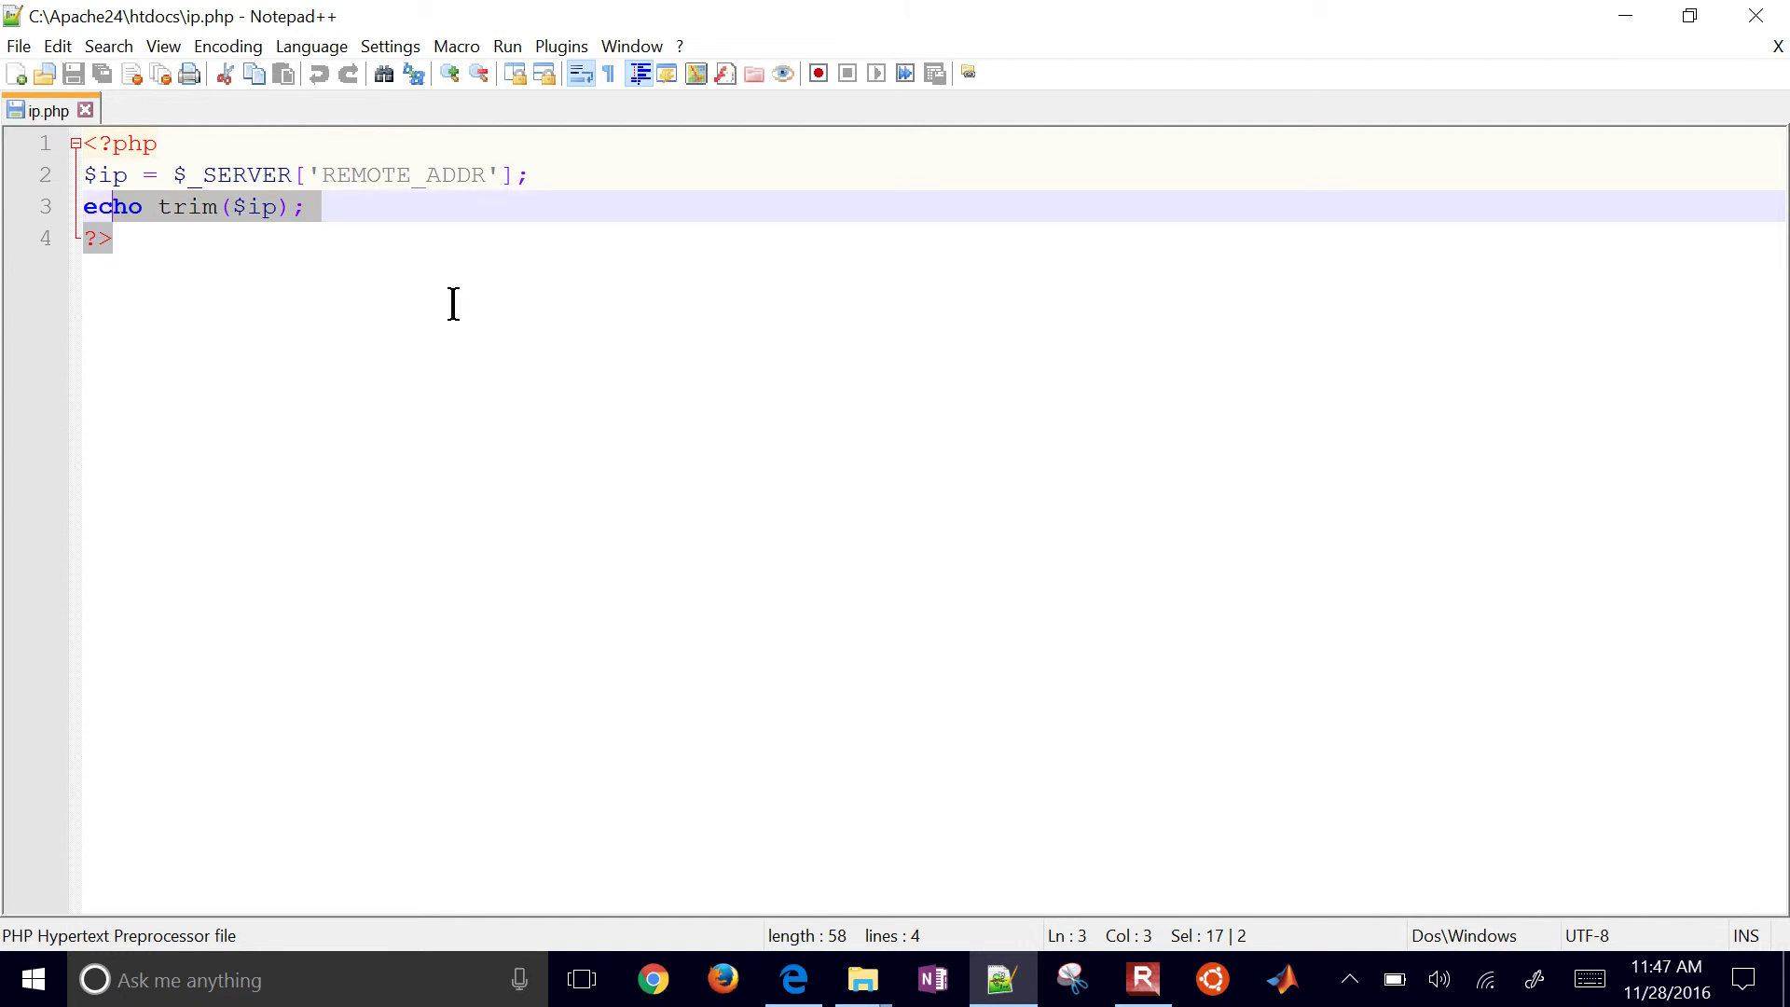
{"action": "key", "text": "shift+Home"}
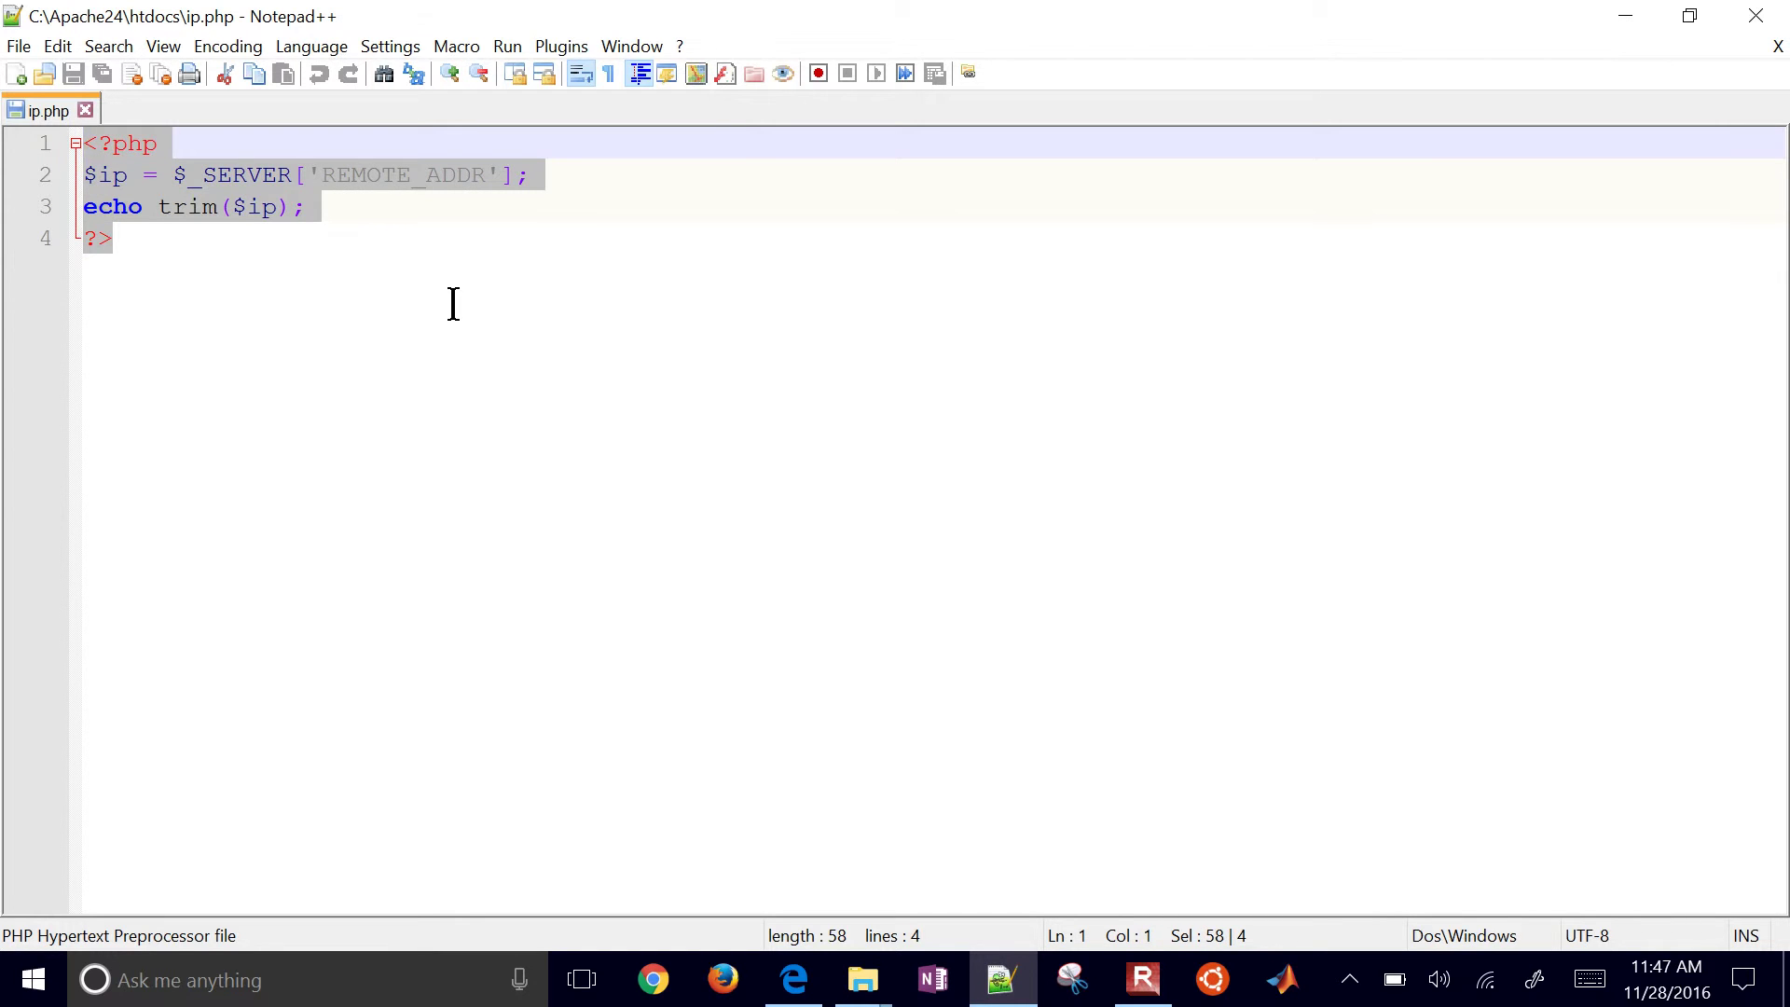
{"action": "key", "text": "alt+Tab"}
{"action": "left_click", "coordinate": [960, 465]}
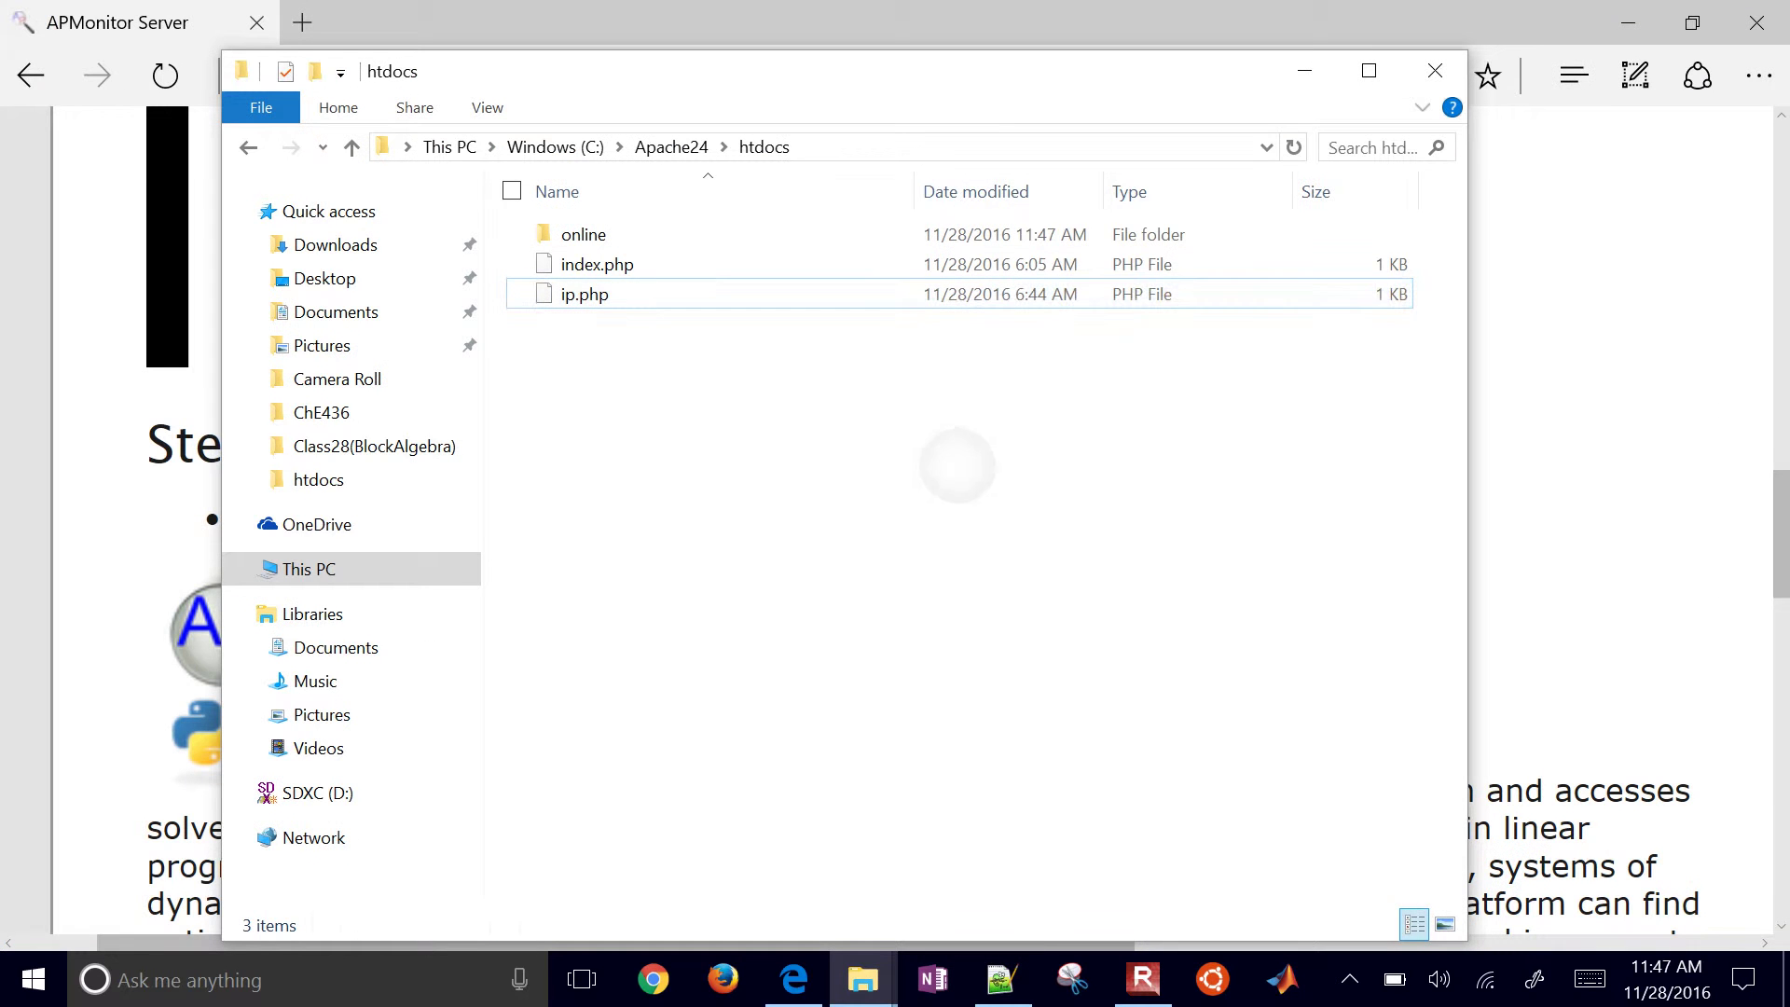
{"action": "key", "text": "alt+Tab"}
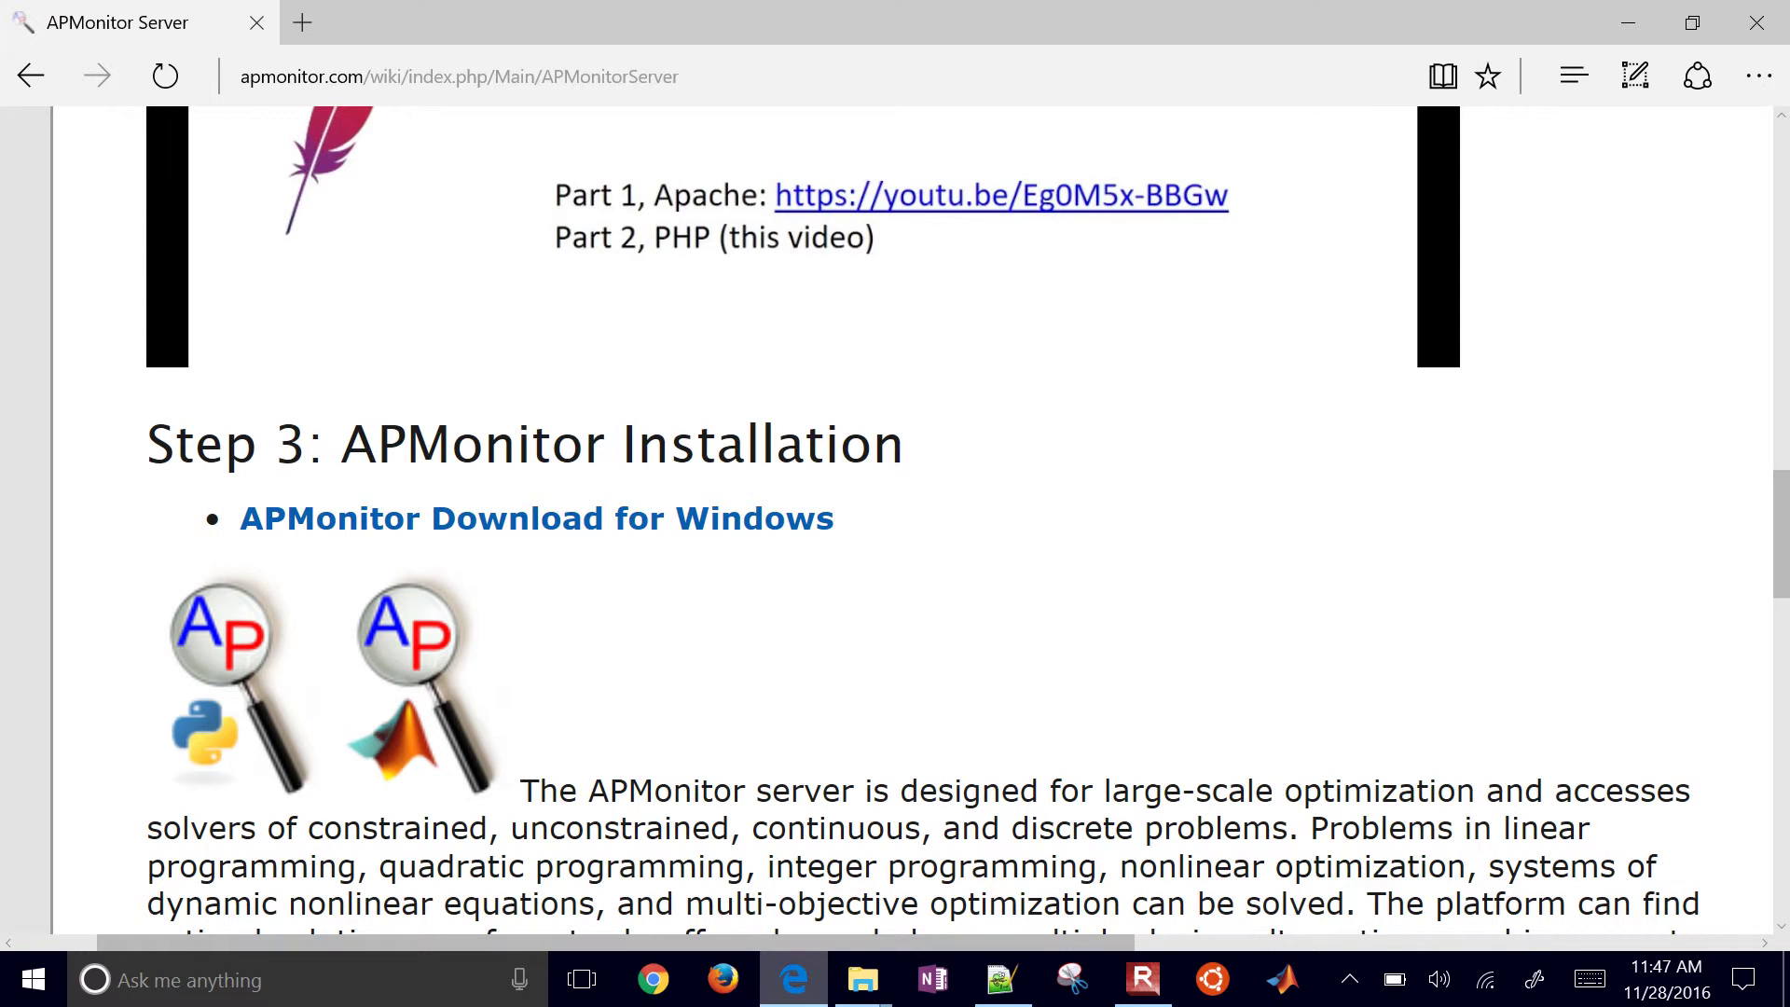
{"action": "key", "text": "ctrl+t"}
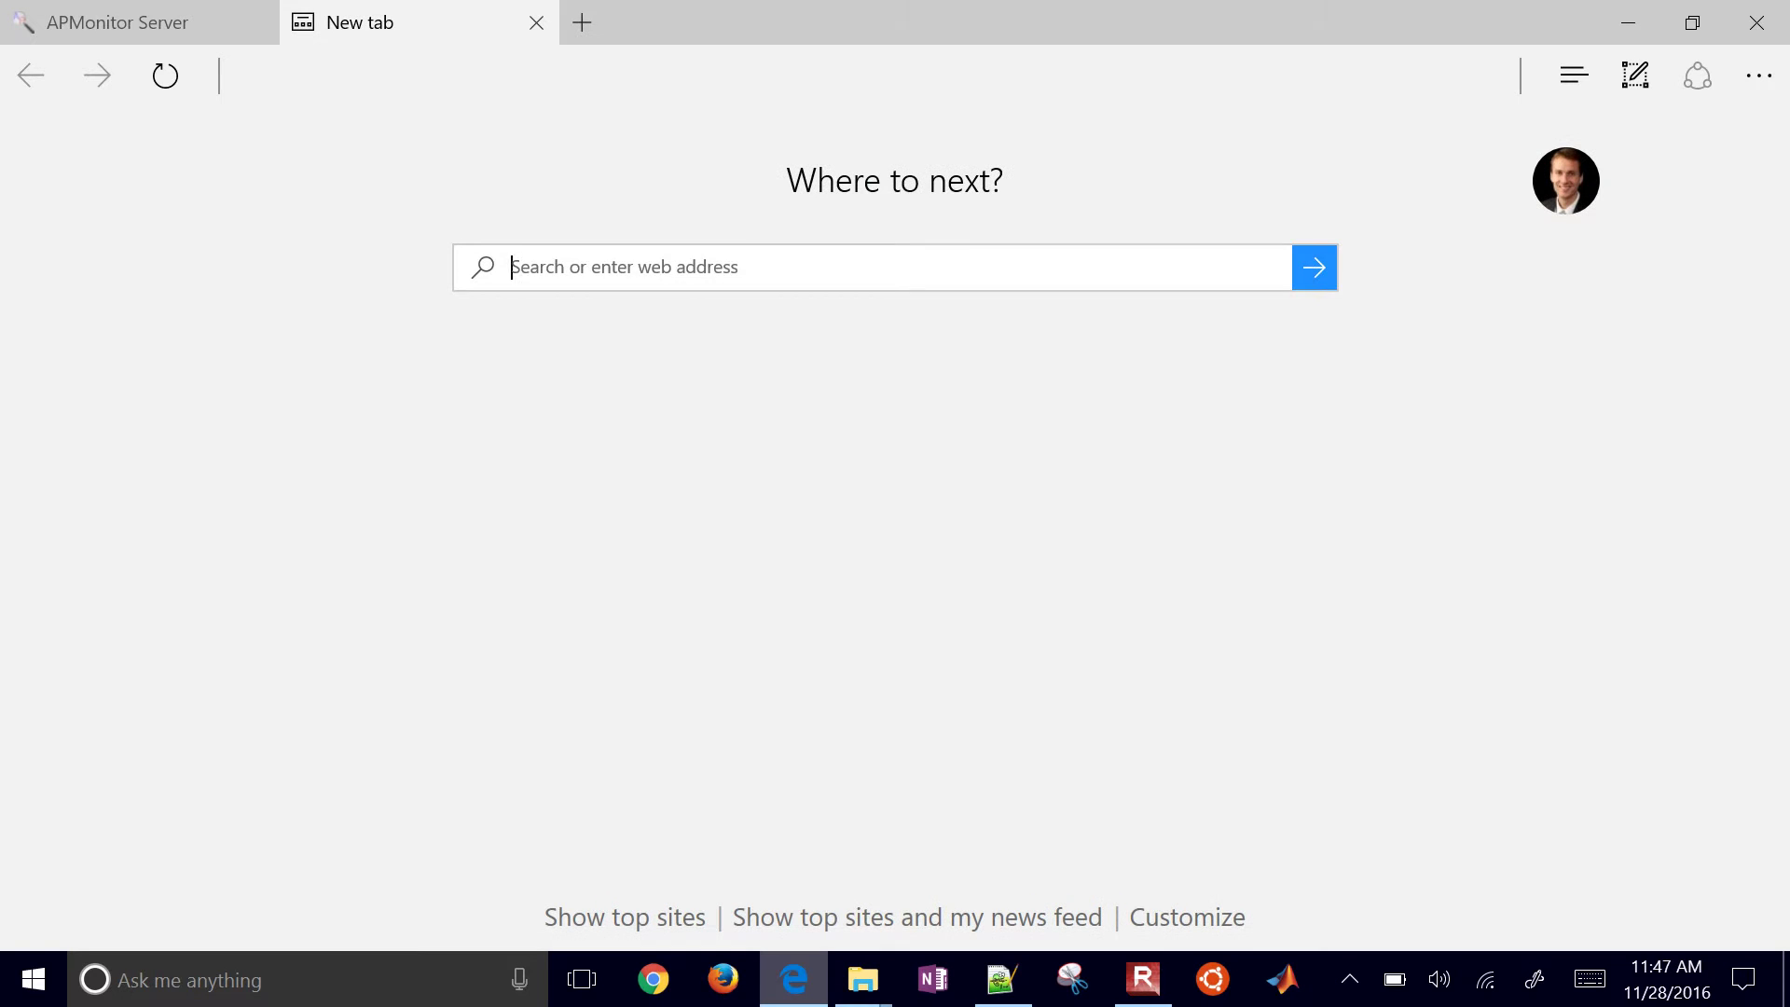
{"action": "type", "text": "http://"}
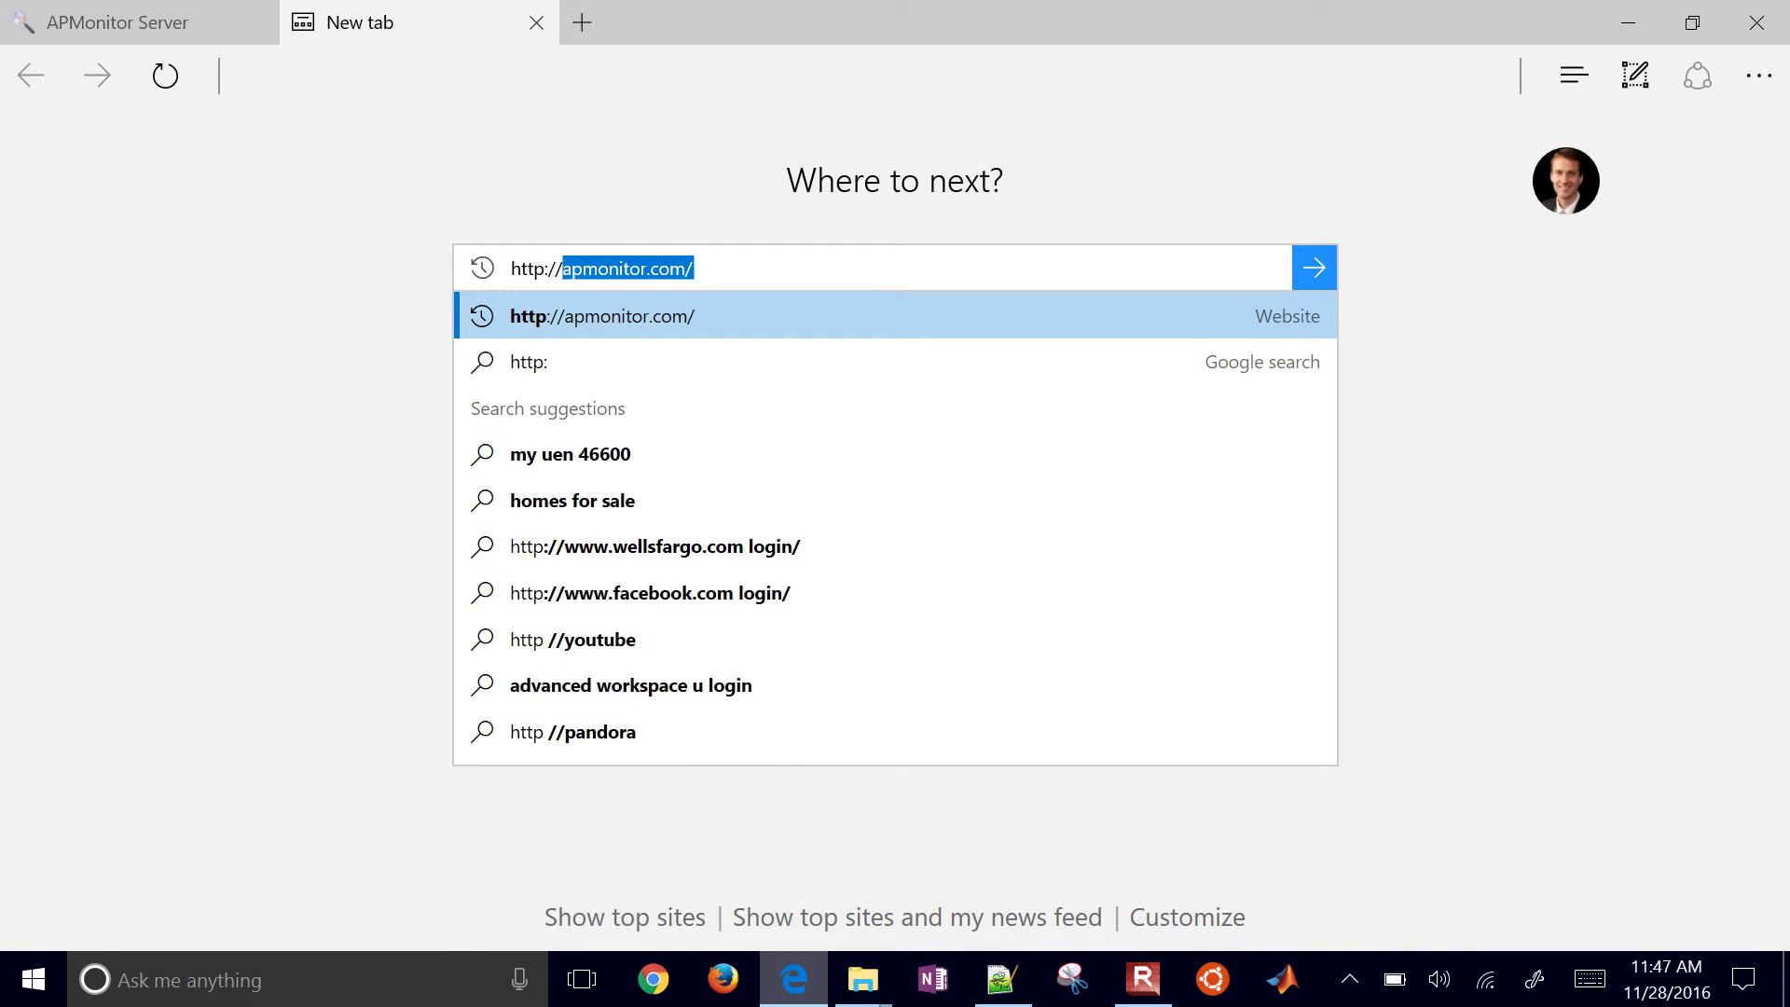
{"action": "type", "text": "127.0"}
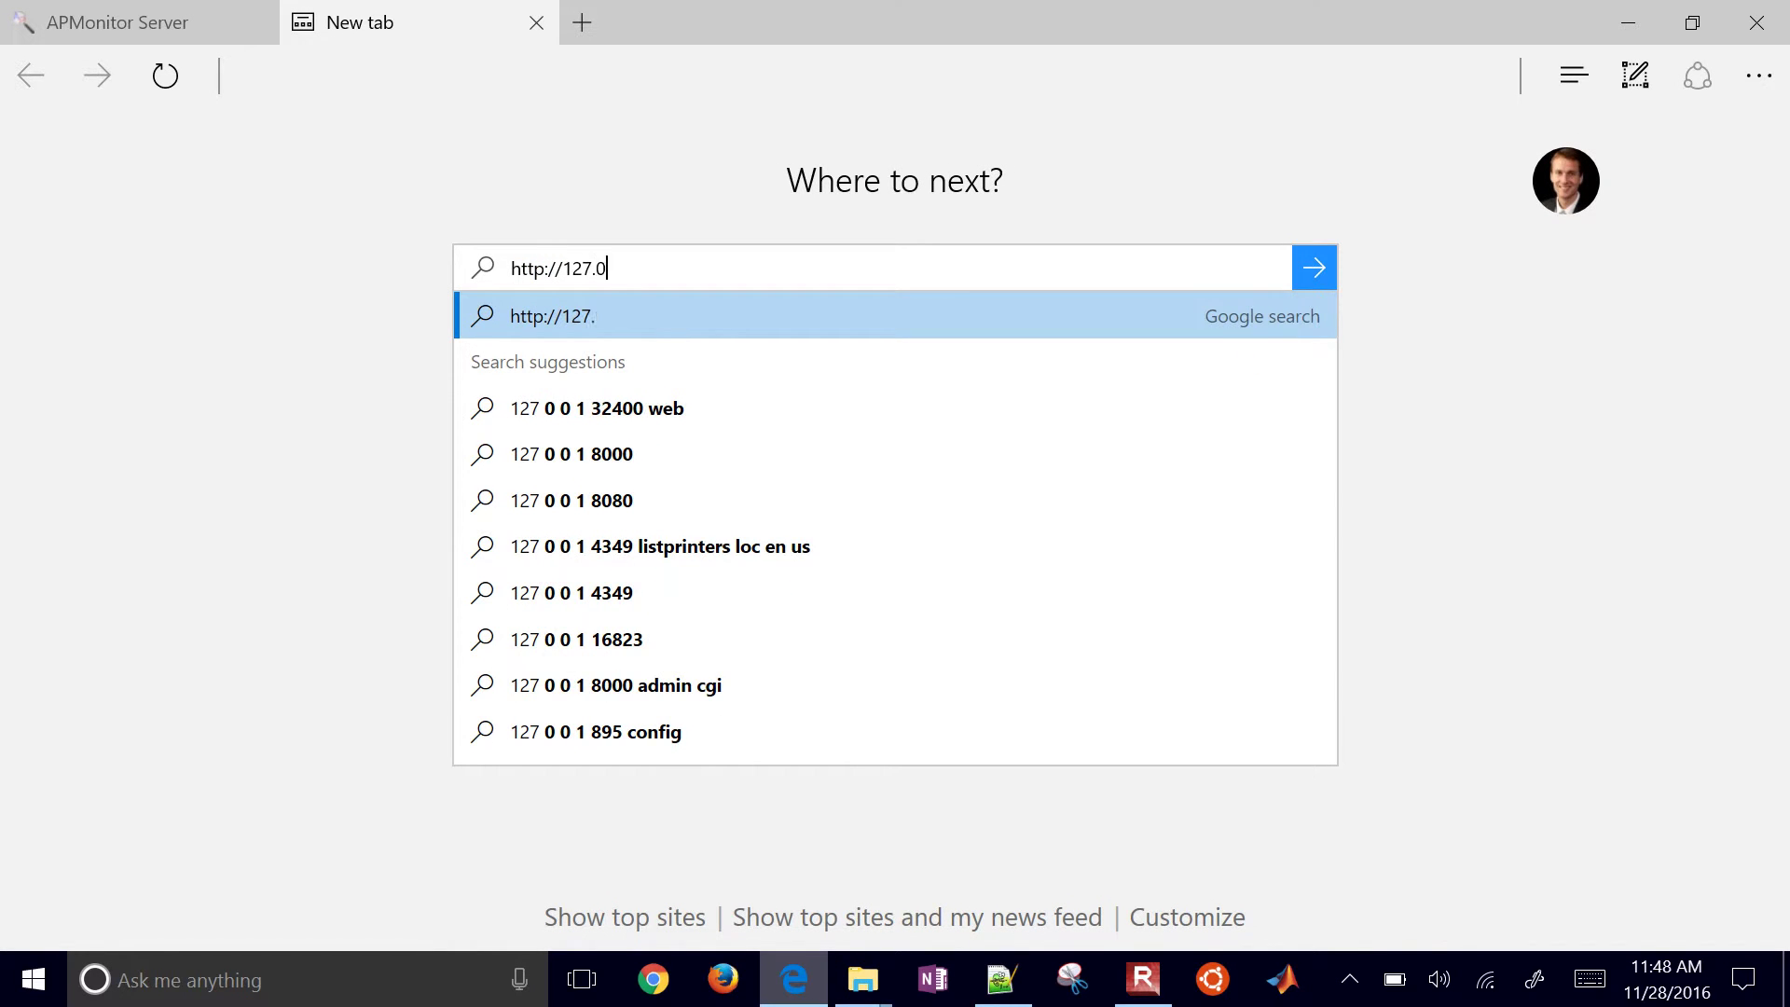
{"action": "type", "text": ".0.1/"}
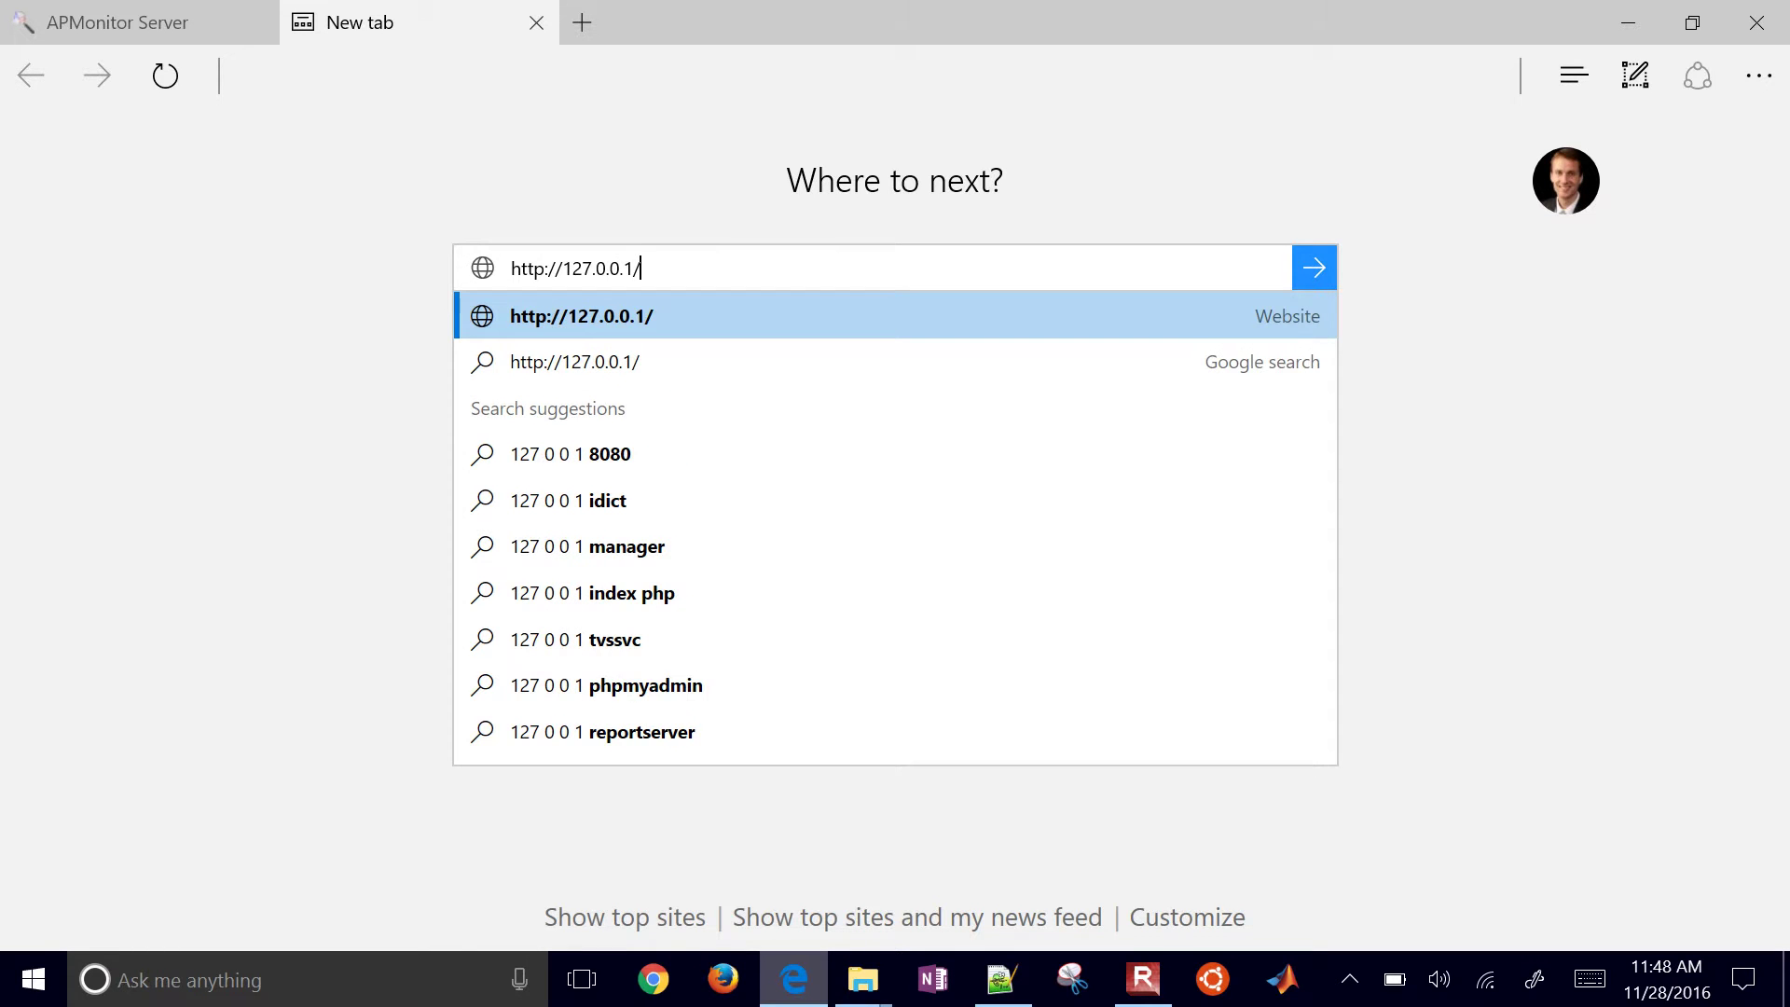
{"action": "type", "text": "ip.php"}
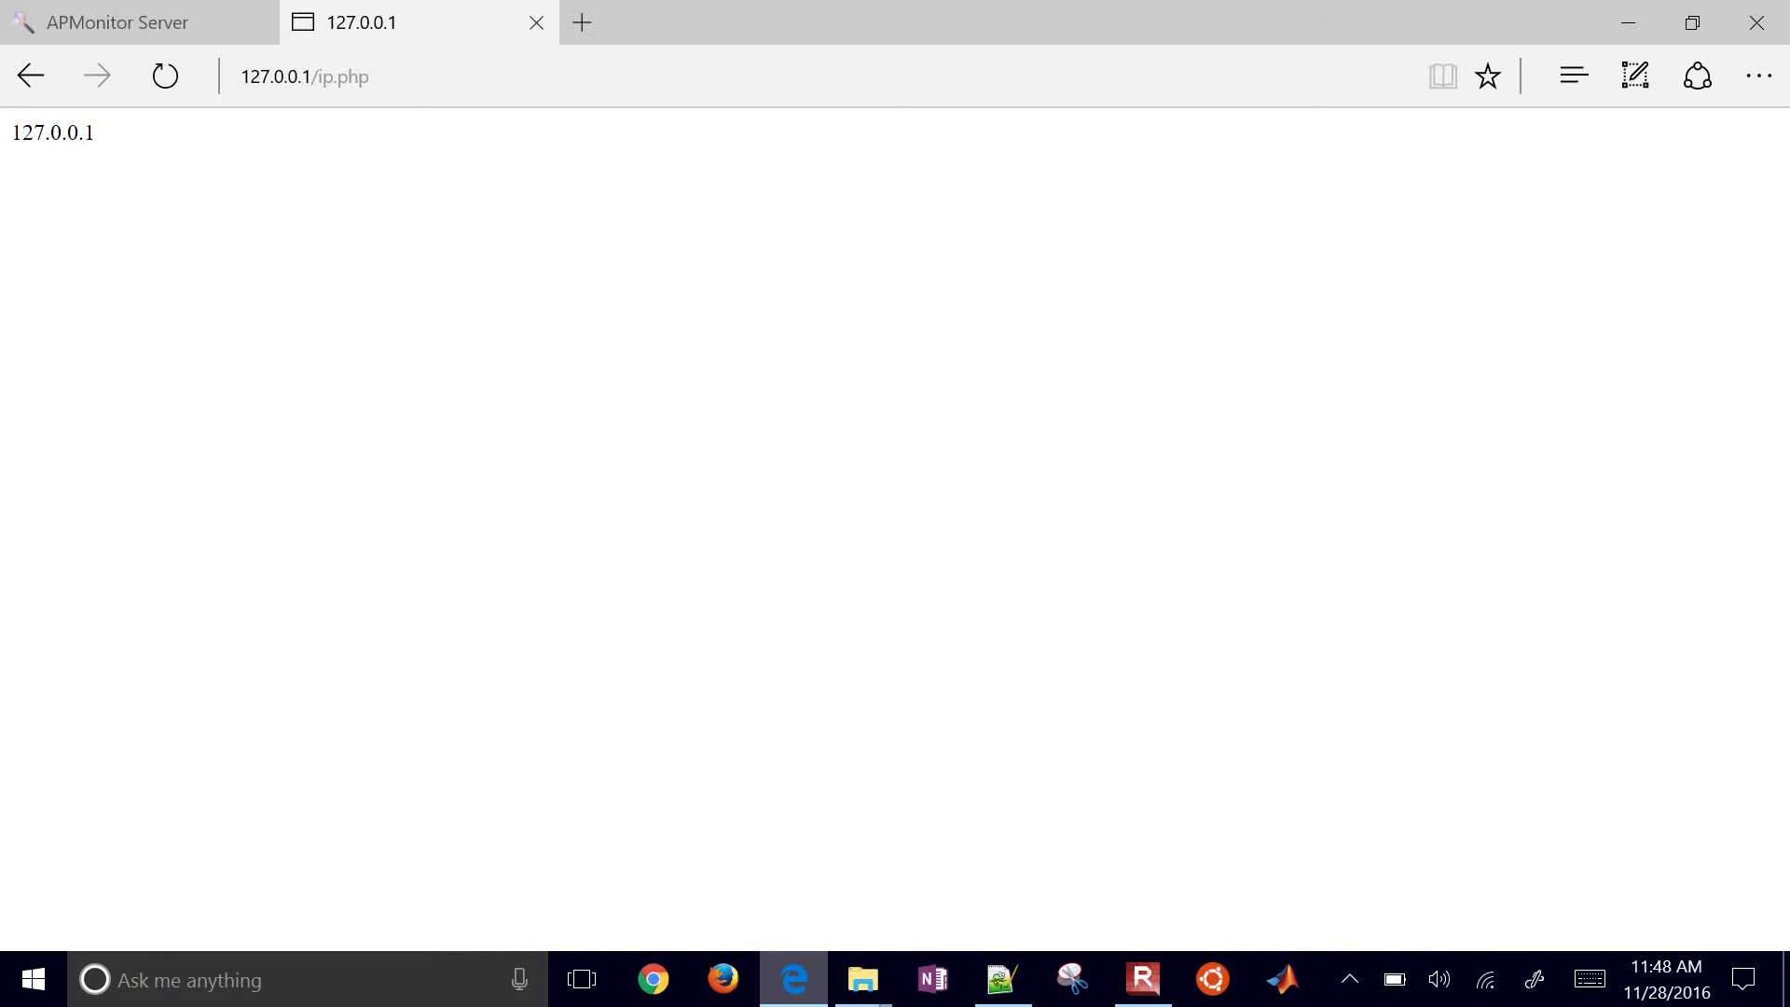
- Replace the IP in the address with localhost, showing ip.php return ::1
{"action": "left_click", "coordinate": [305, 77]}
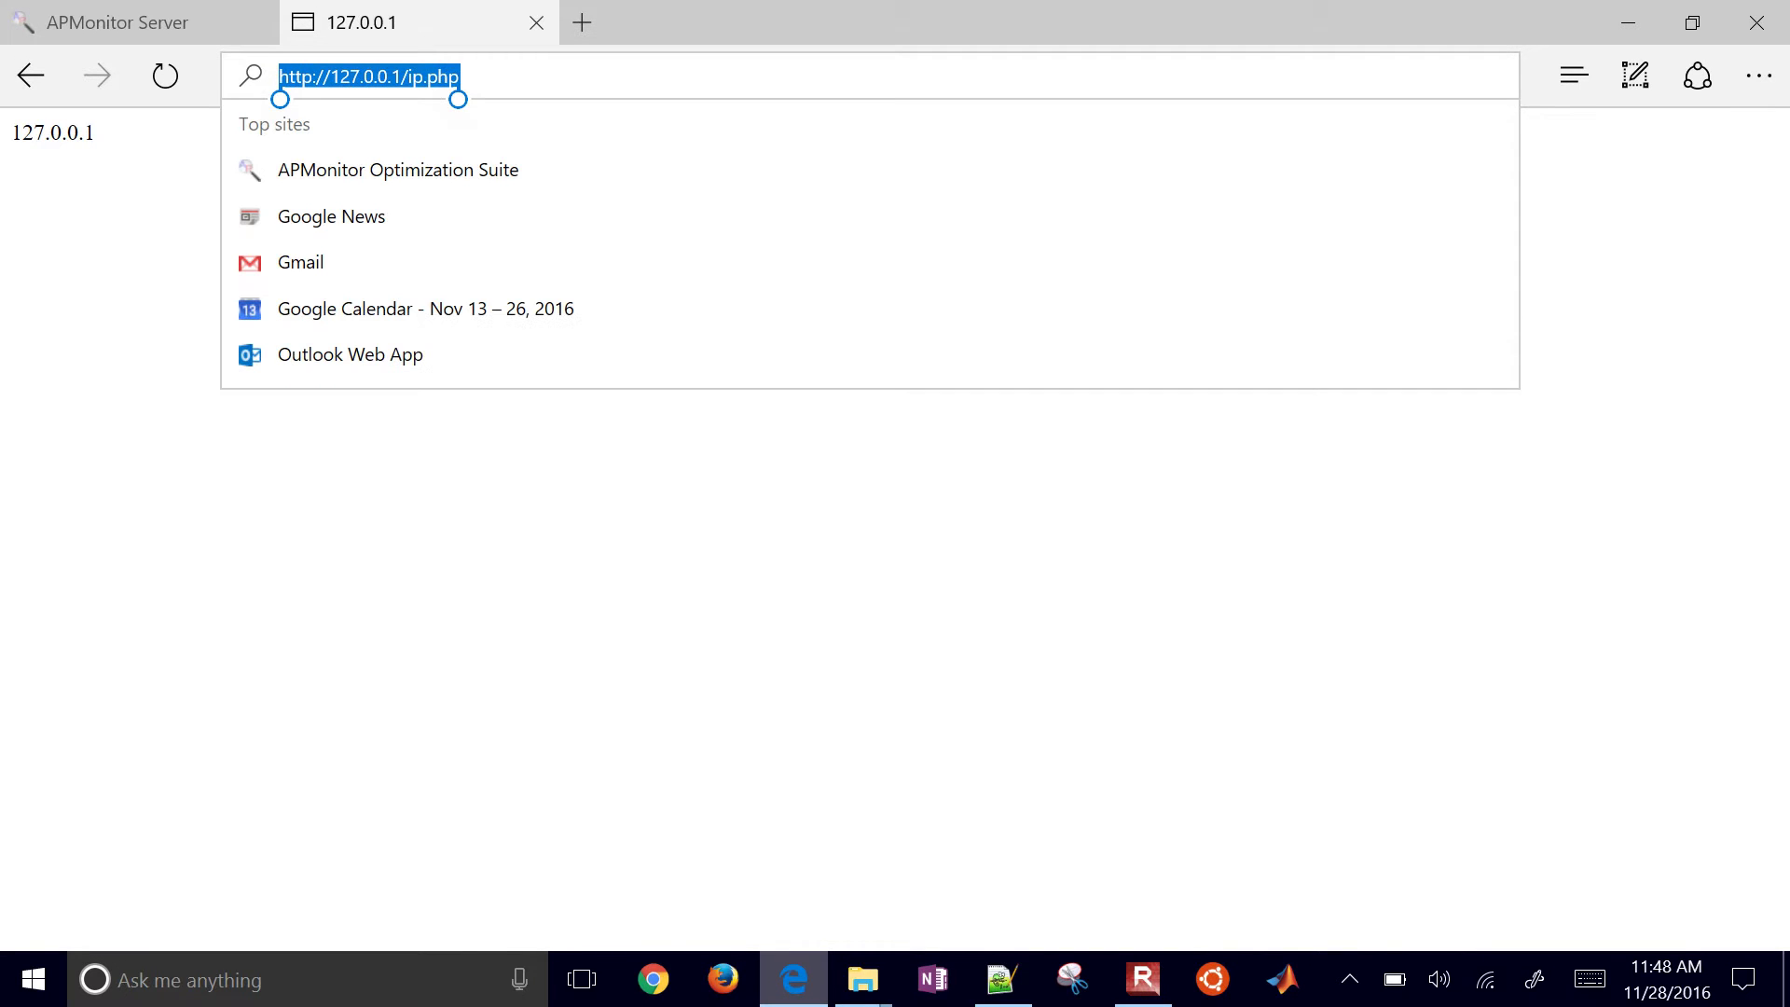
{"action": "left_click", "coordinate": [279, 77]}
{"action": "left_click_drag", "start_coordinate": [278, 99], "coordinate": [393, 99]}
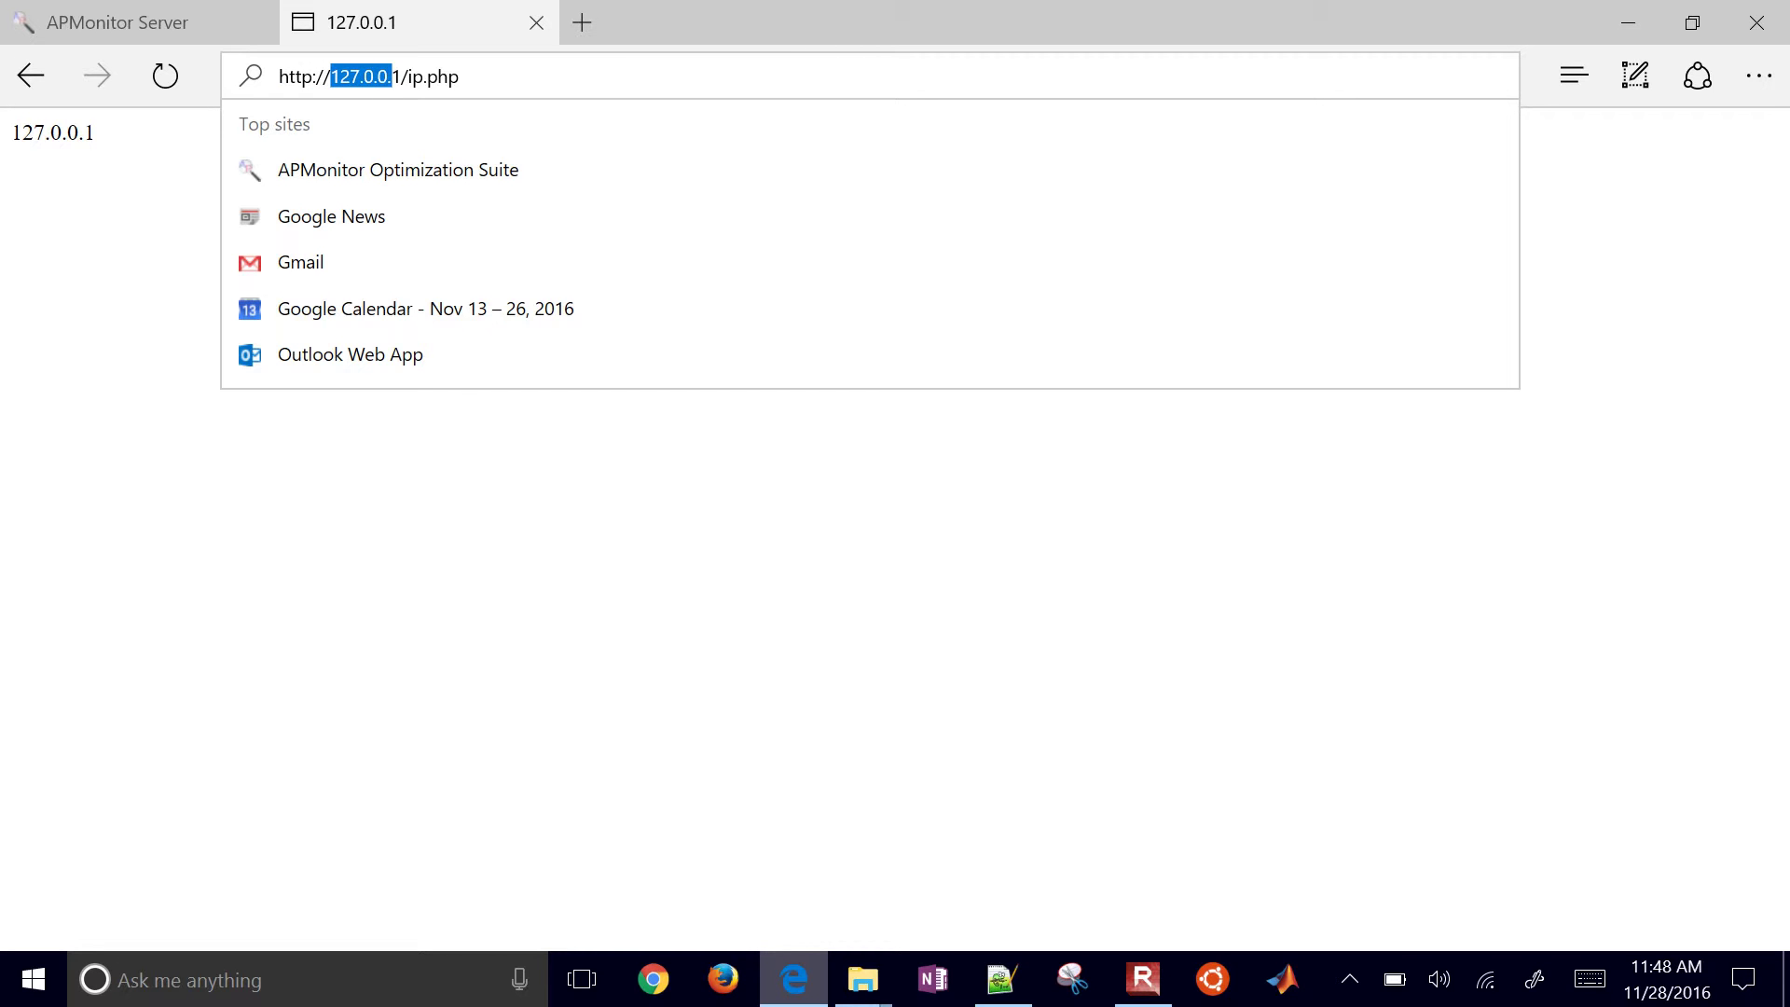
{"action": "key", "text": "BackSpace"}
{"action": "type", "text": "localhost"}
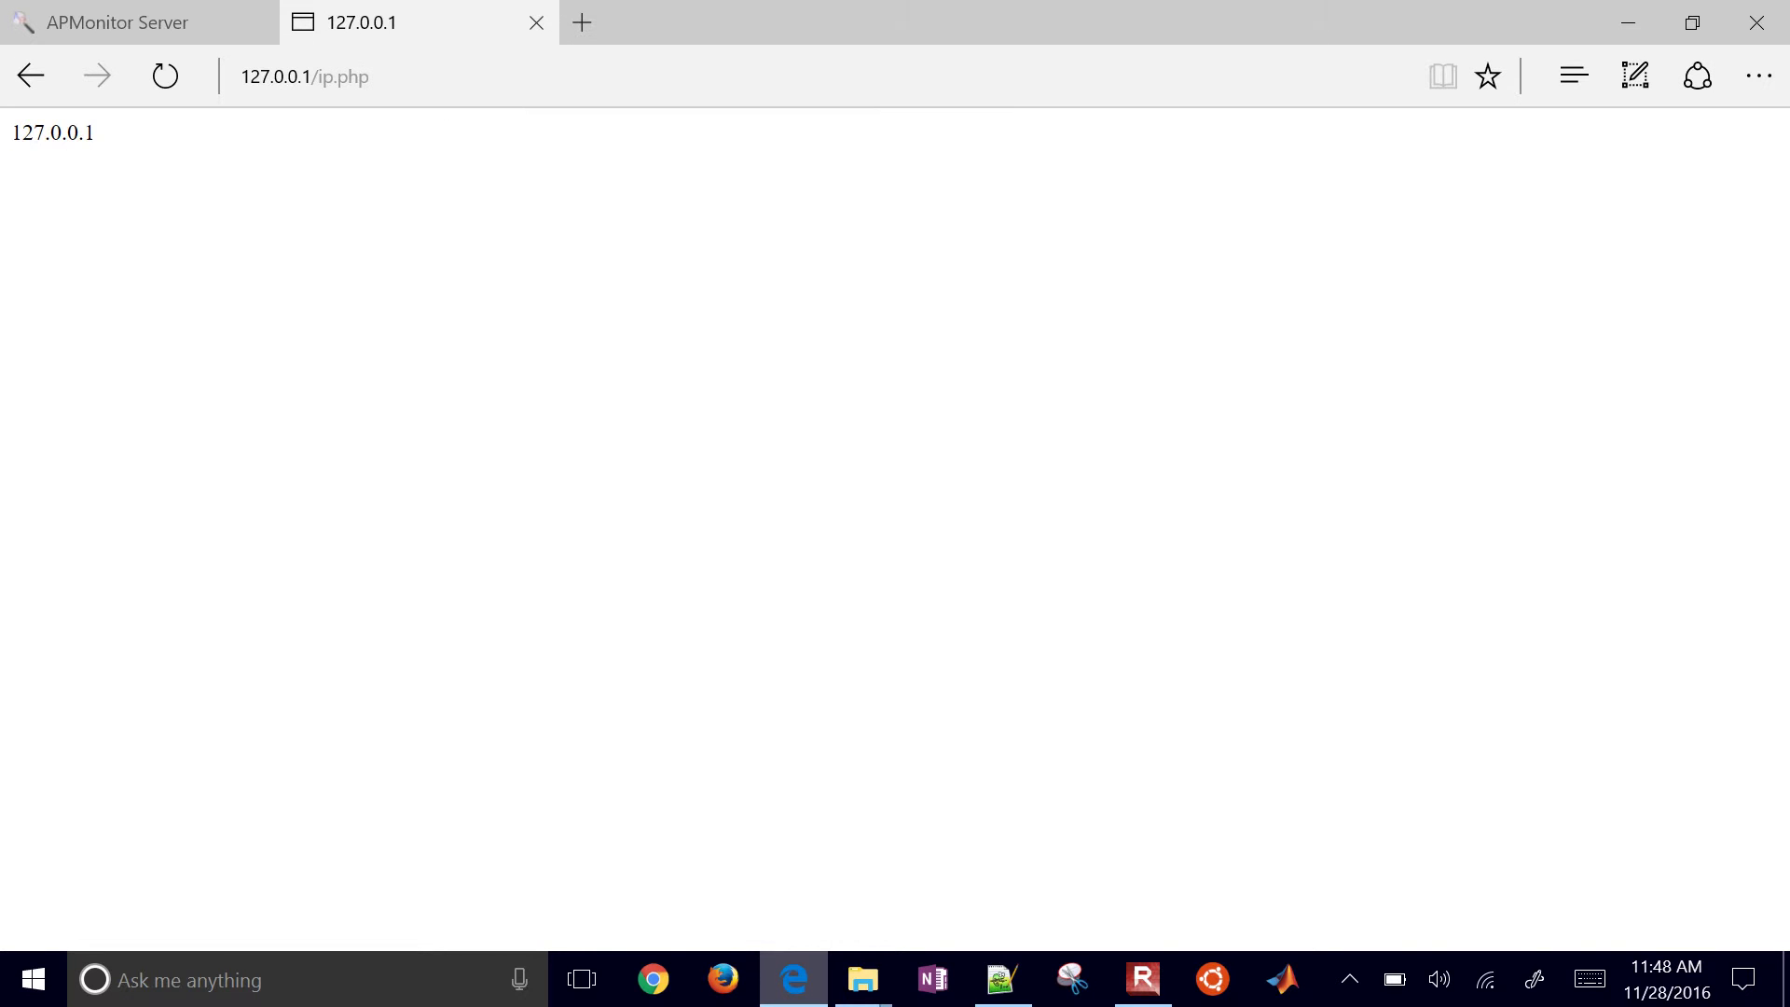
{"action": "left_click", "coordinate": [581, 22]}
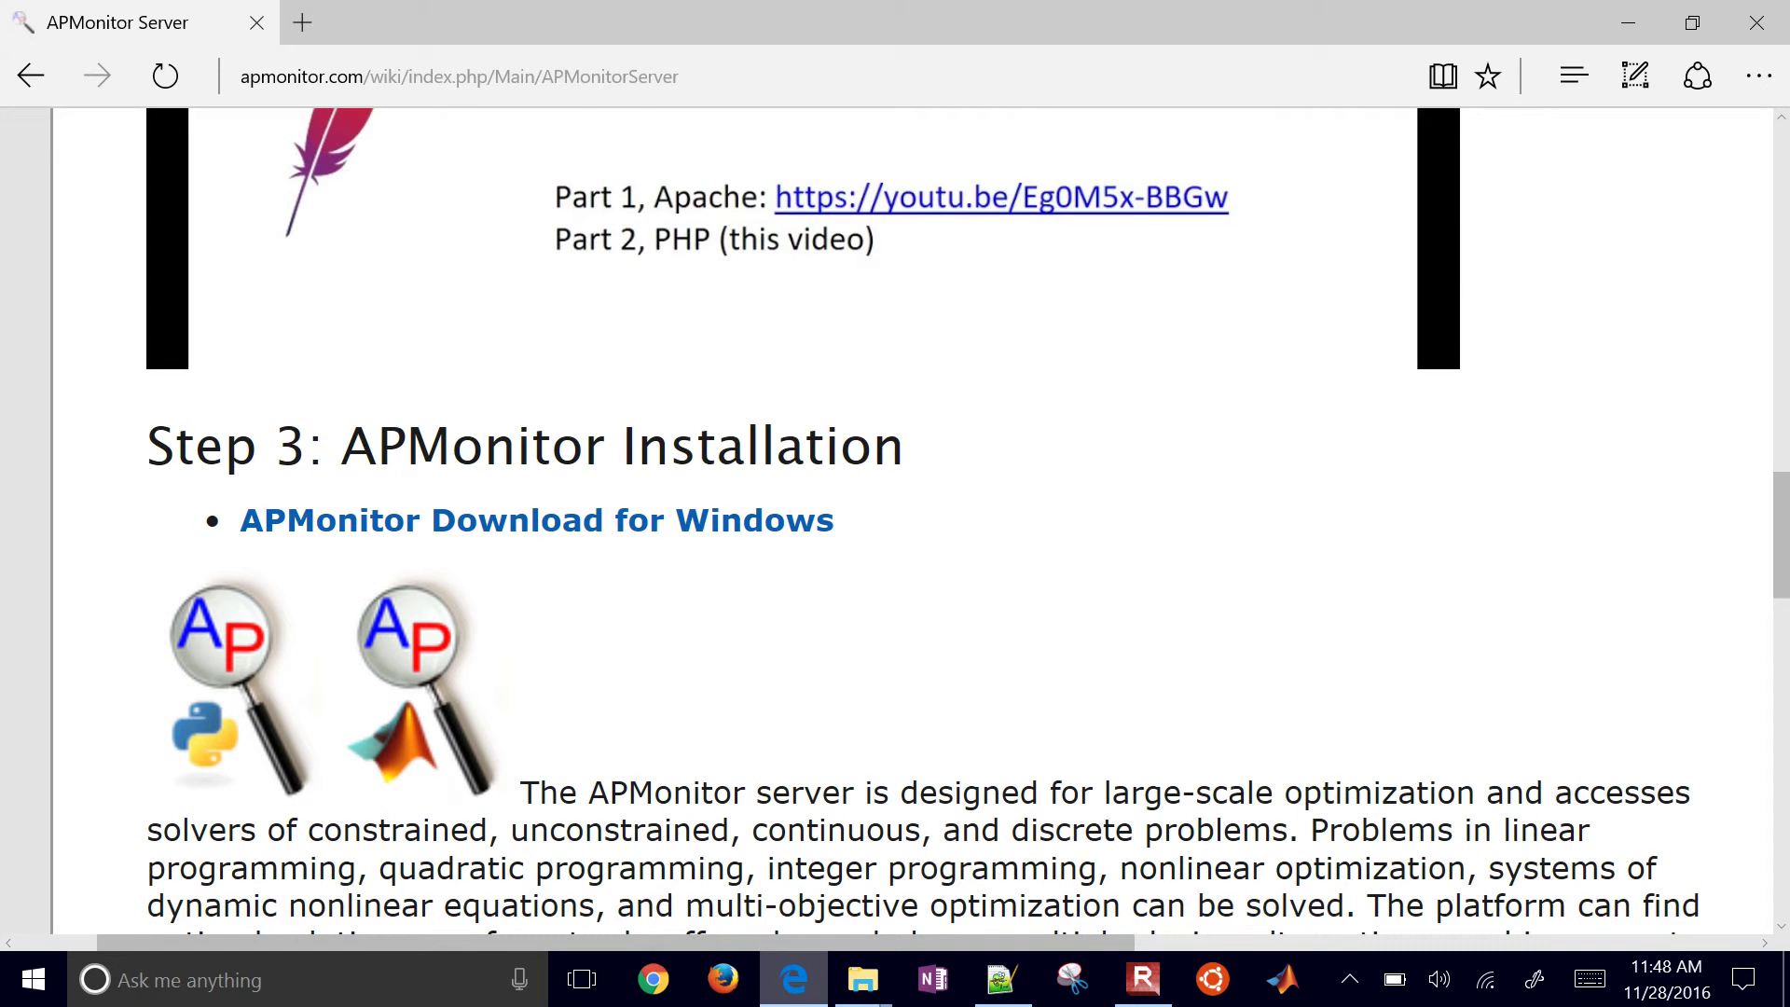
- Open htdocs\online and select apm.exe through view_pass.php, then go back to htdocs
{"action": "key", "text": "alt+Tab"}
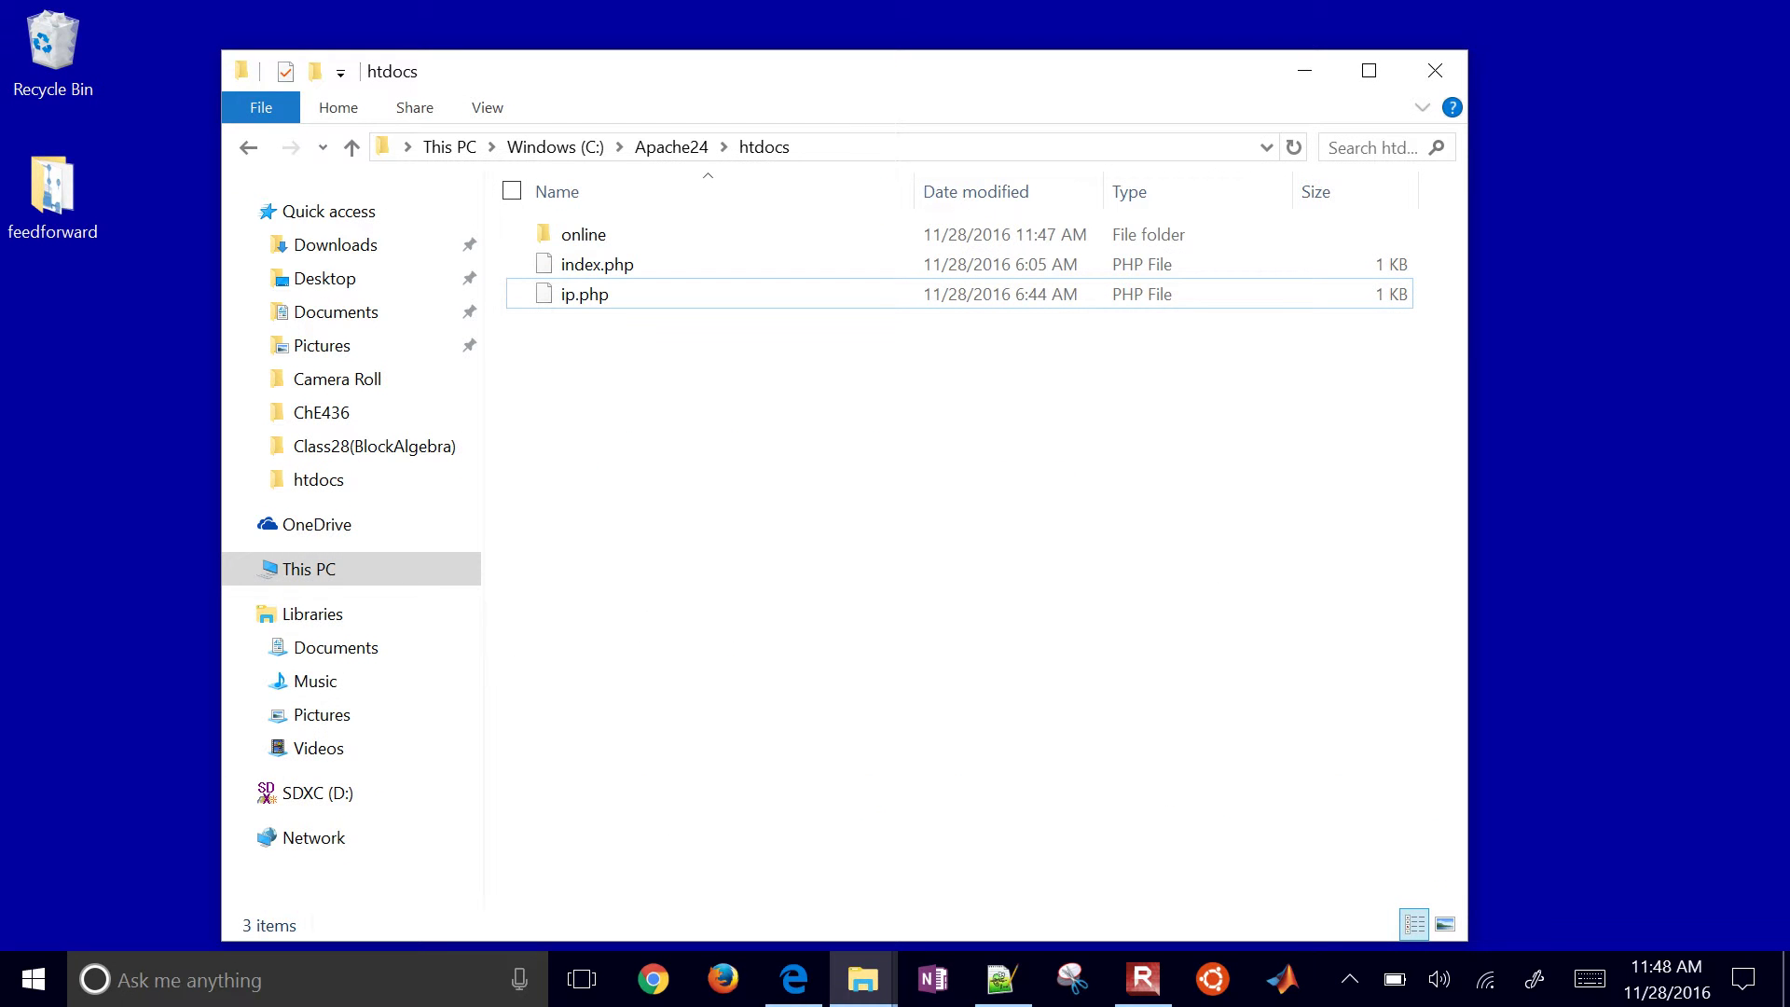
{"action": "left_click", "coordinate": [584, 234]}
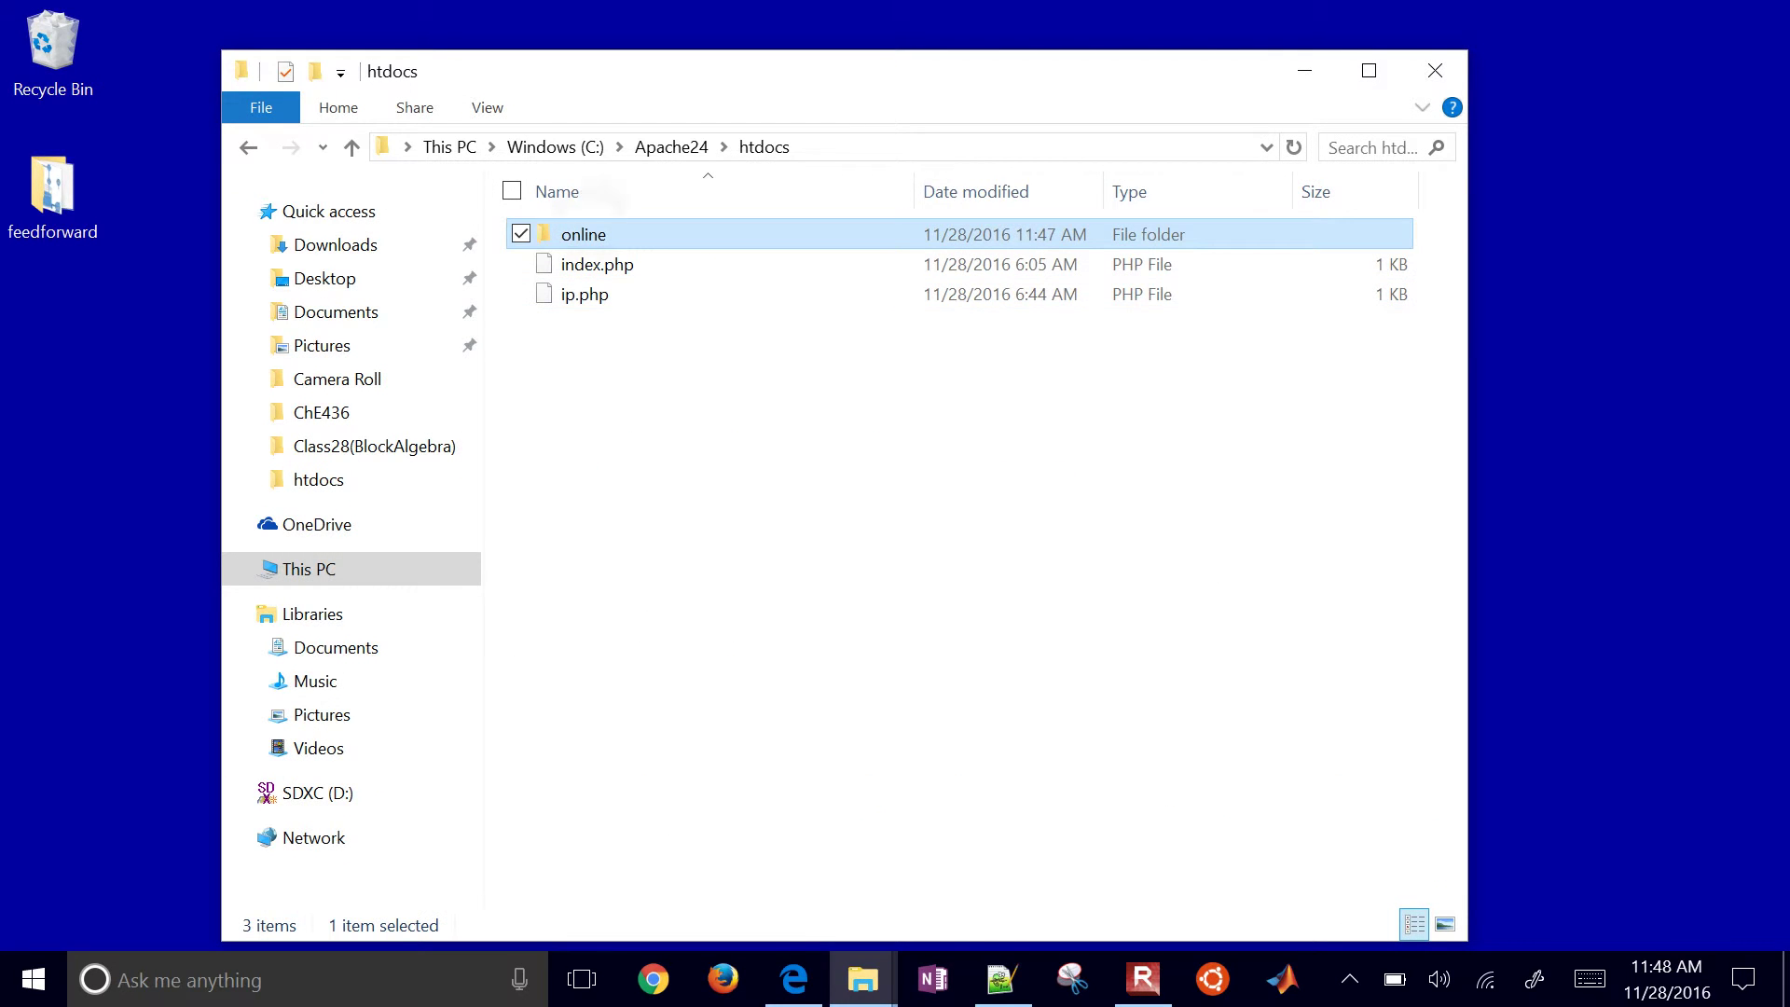
{"action": "key", "text": "Return"}
{"action": "left_click", "coordinate": [584, 234]}
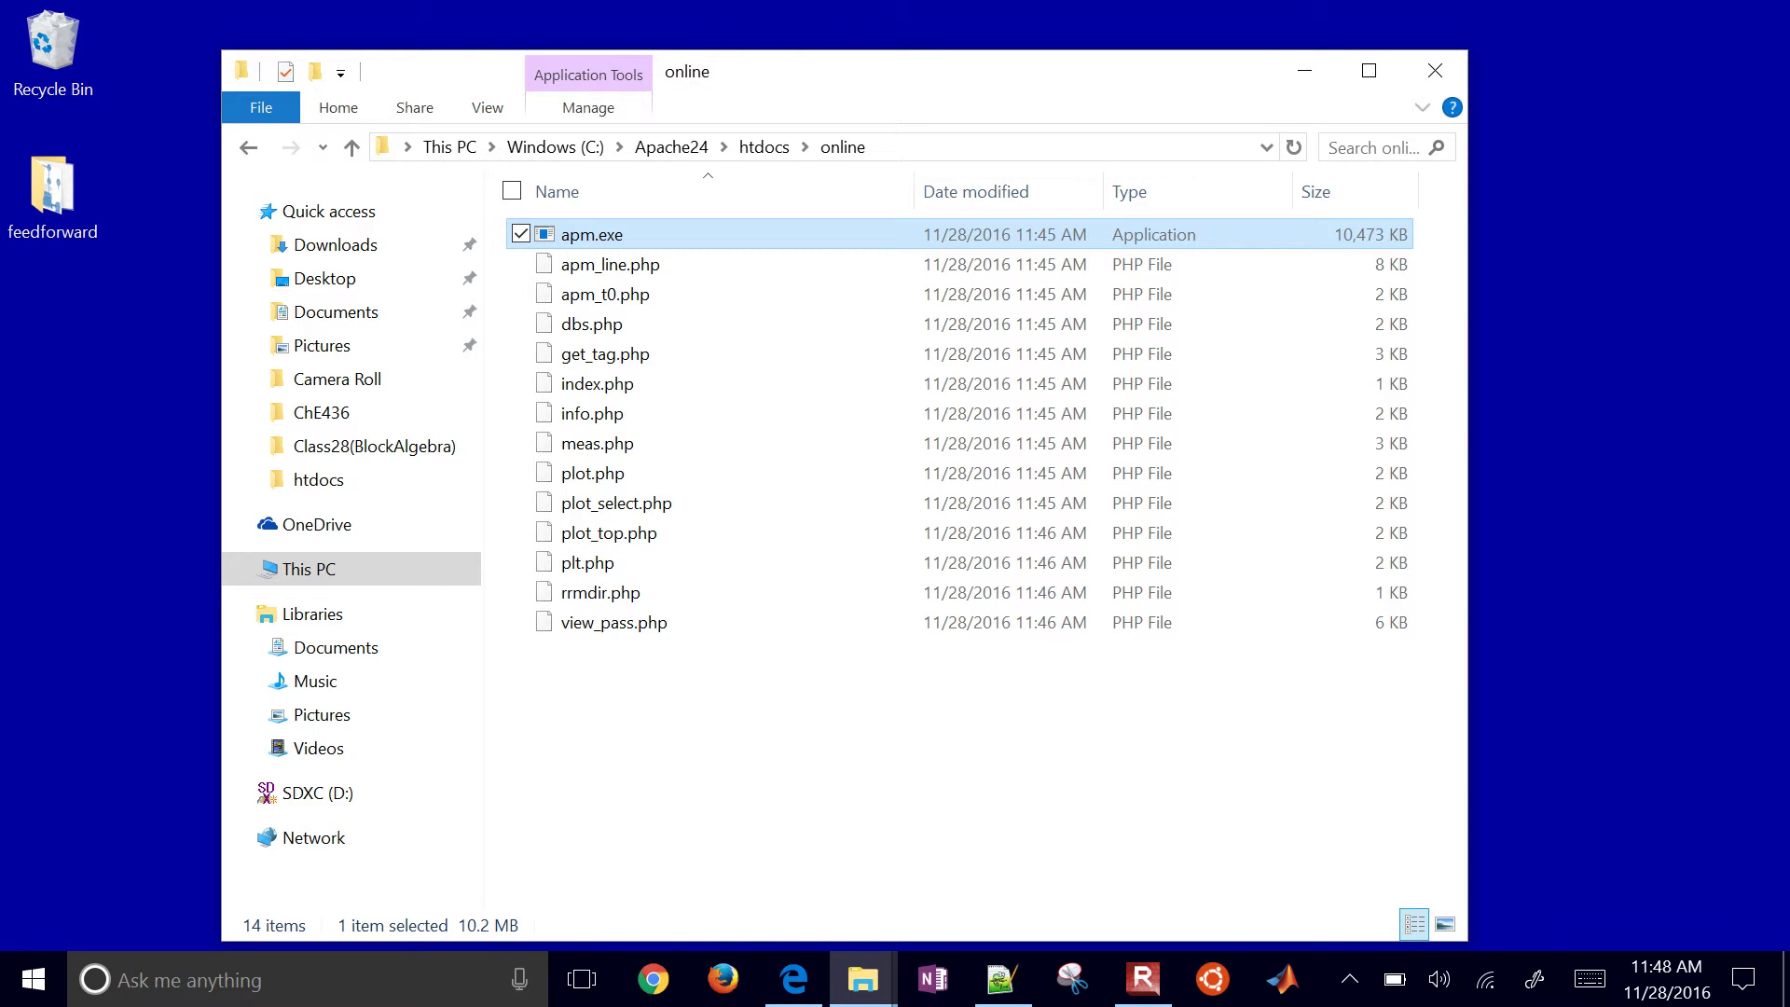
{"action": "key", "text": "Down"}
{"action": "key", "text": "shift+Down"}
{"action": "key", "text": "shift+Down"}
{"action": "key", "text": "shift+Down"}
{"action": "key", "text": "shift+Down"}
{"action": "key", "text": "shift+Down"}
{"action": "key", "text": "shift+Down"}
{"action": "key", "text": "shift+Down"}
{"action": "key", "text": "shift+Down"}
{"action": "key", "text": "shift+Down"}
{"action": "key", "text": "shift+Down"}
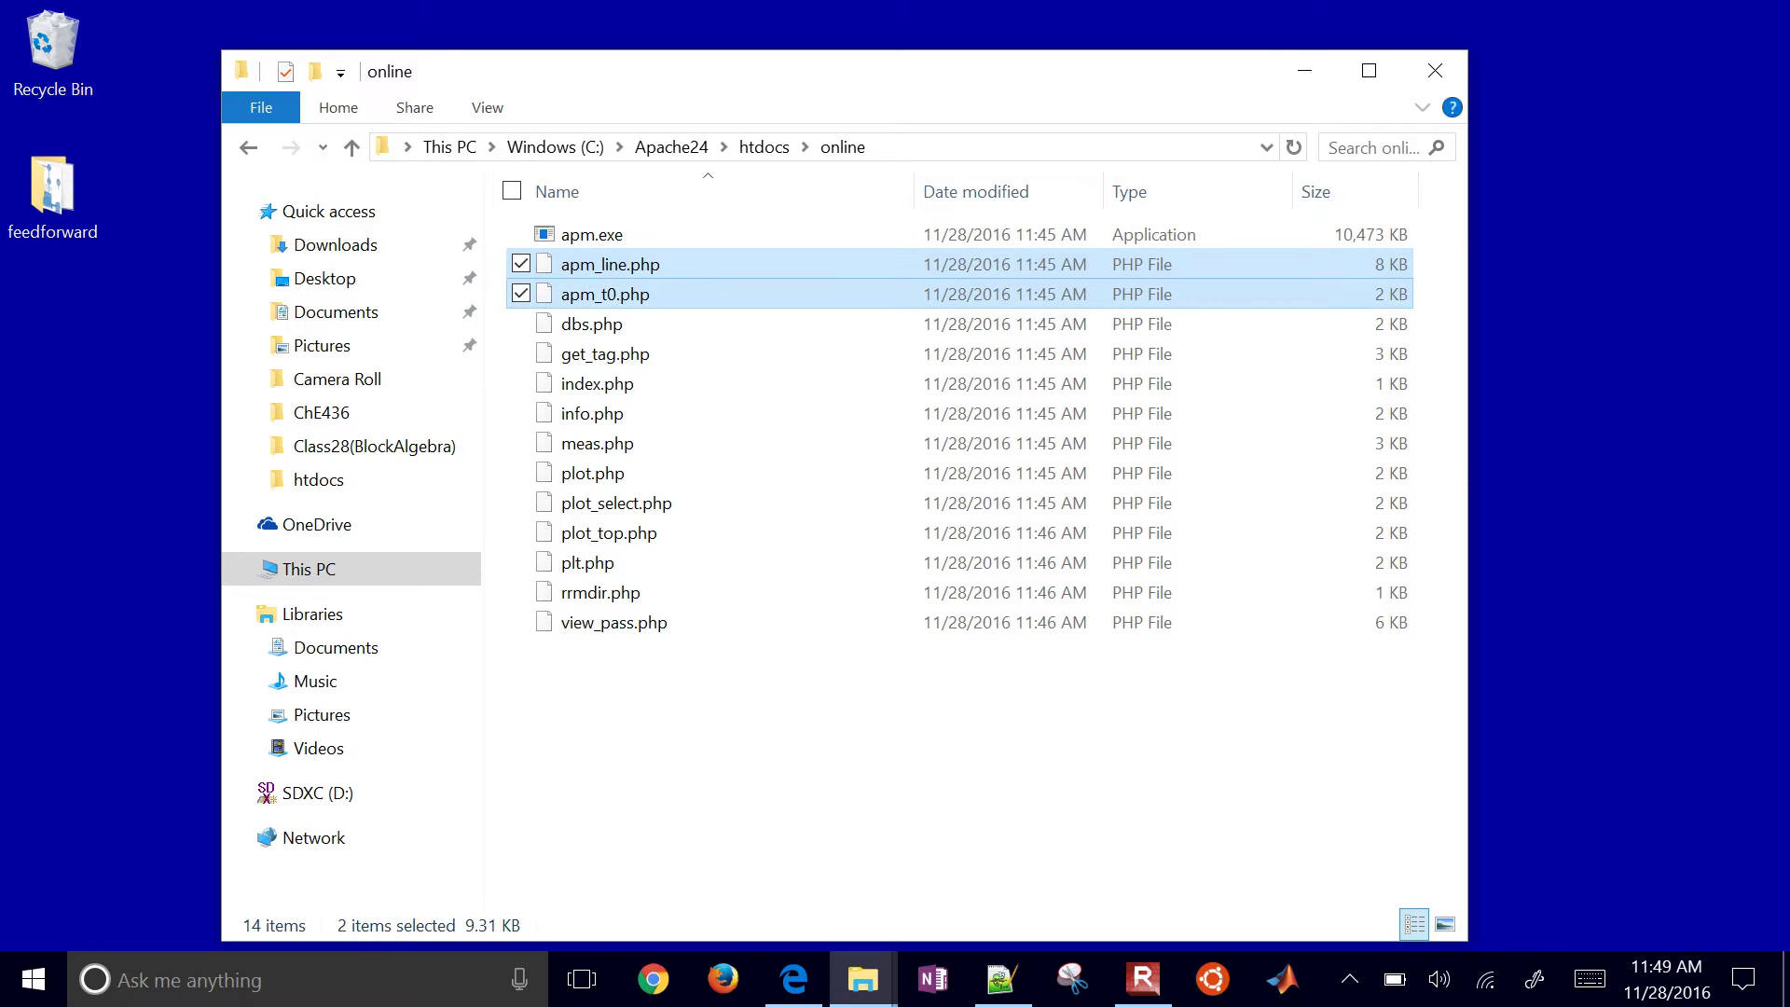
{"action": "key", "text": "shift+Down"}
{"action": "key", "text": "shift+Down"}
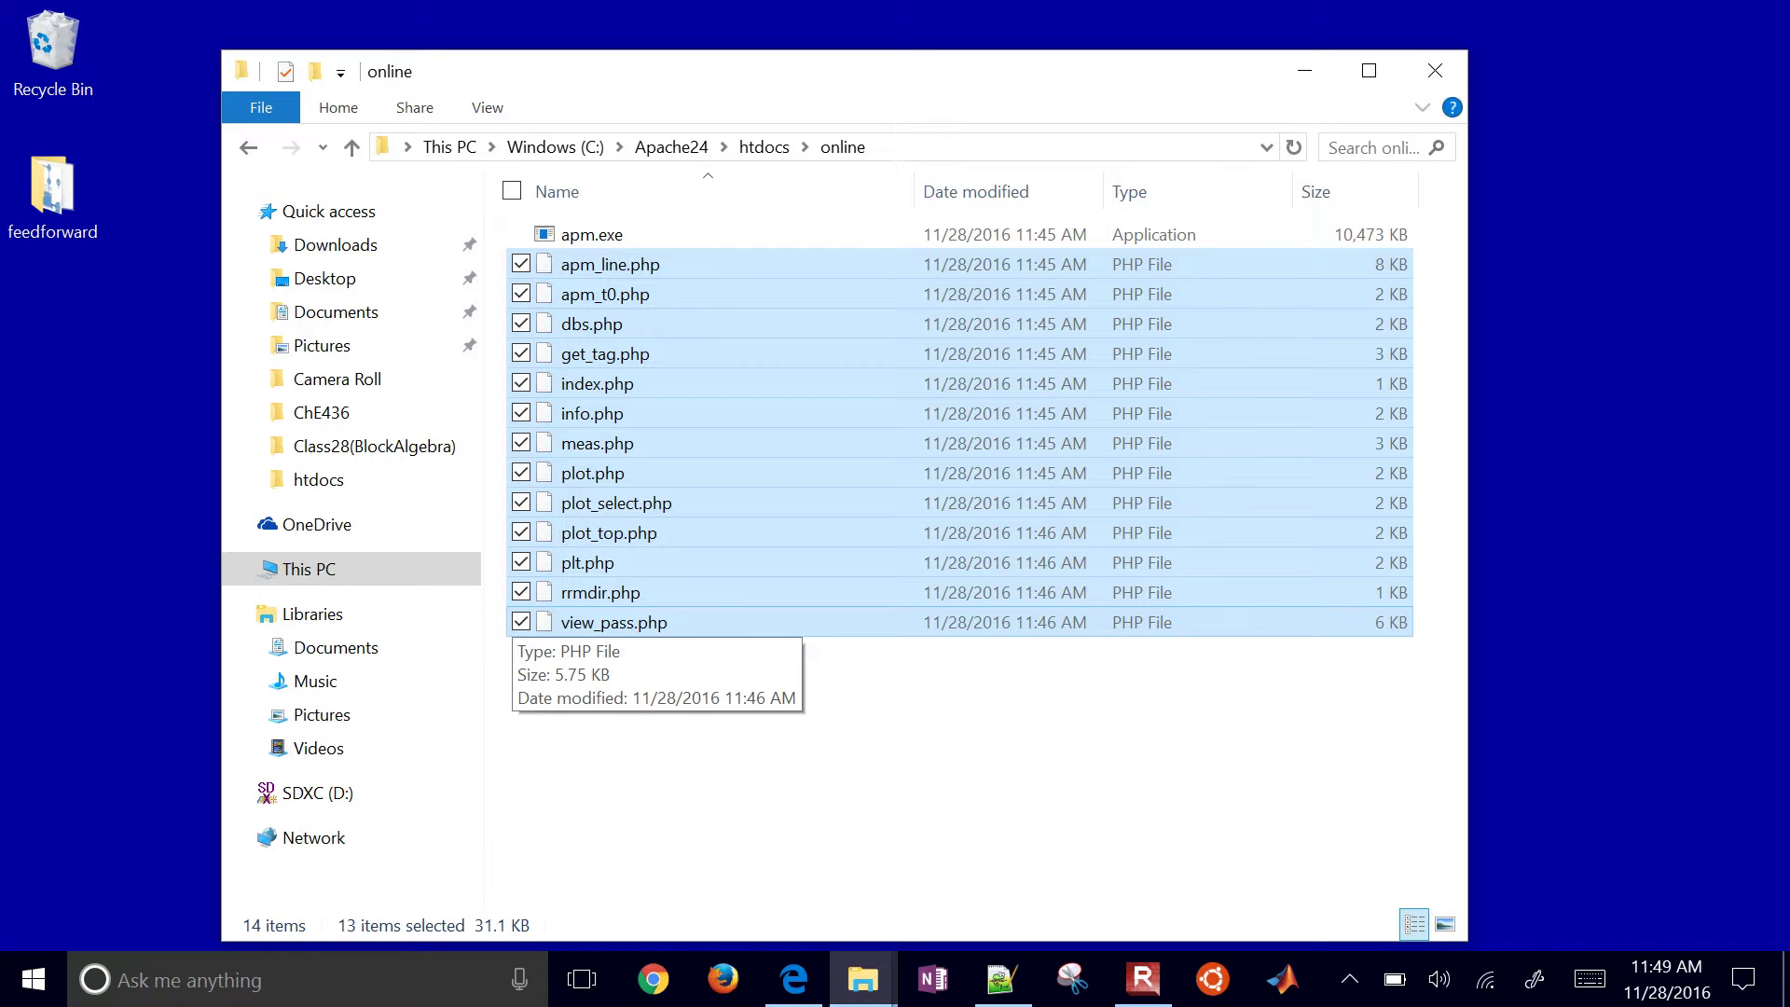
{"action": "left_click", "coordinate": [762, 147]}
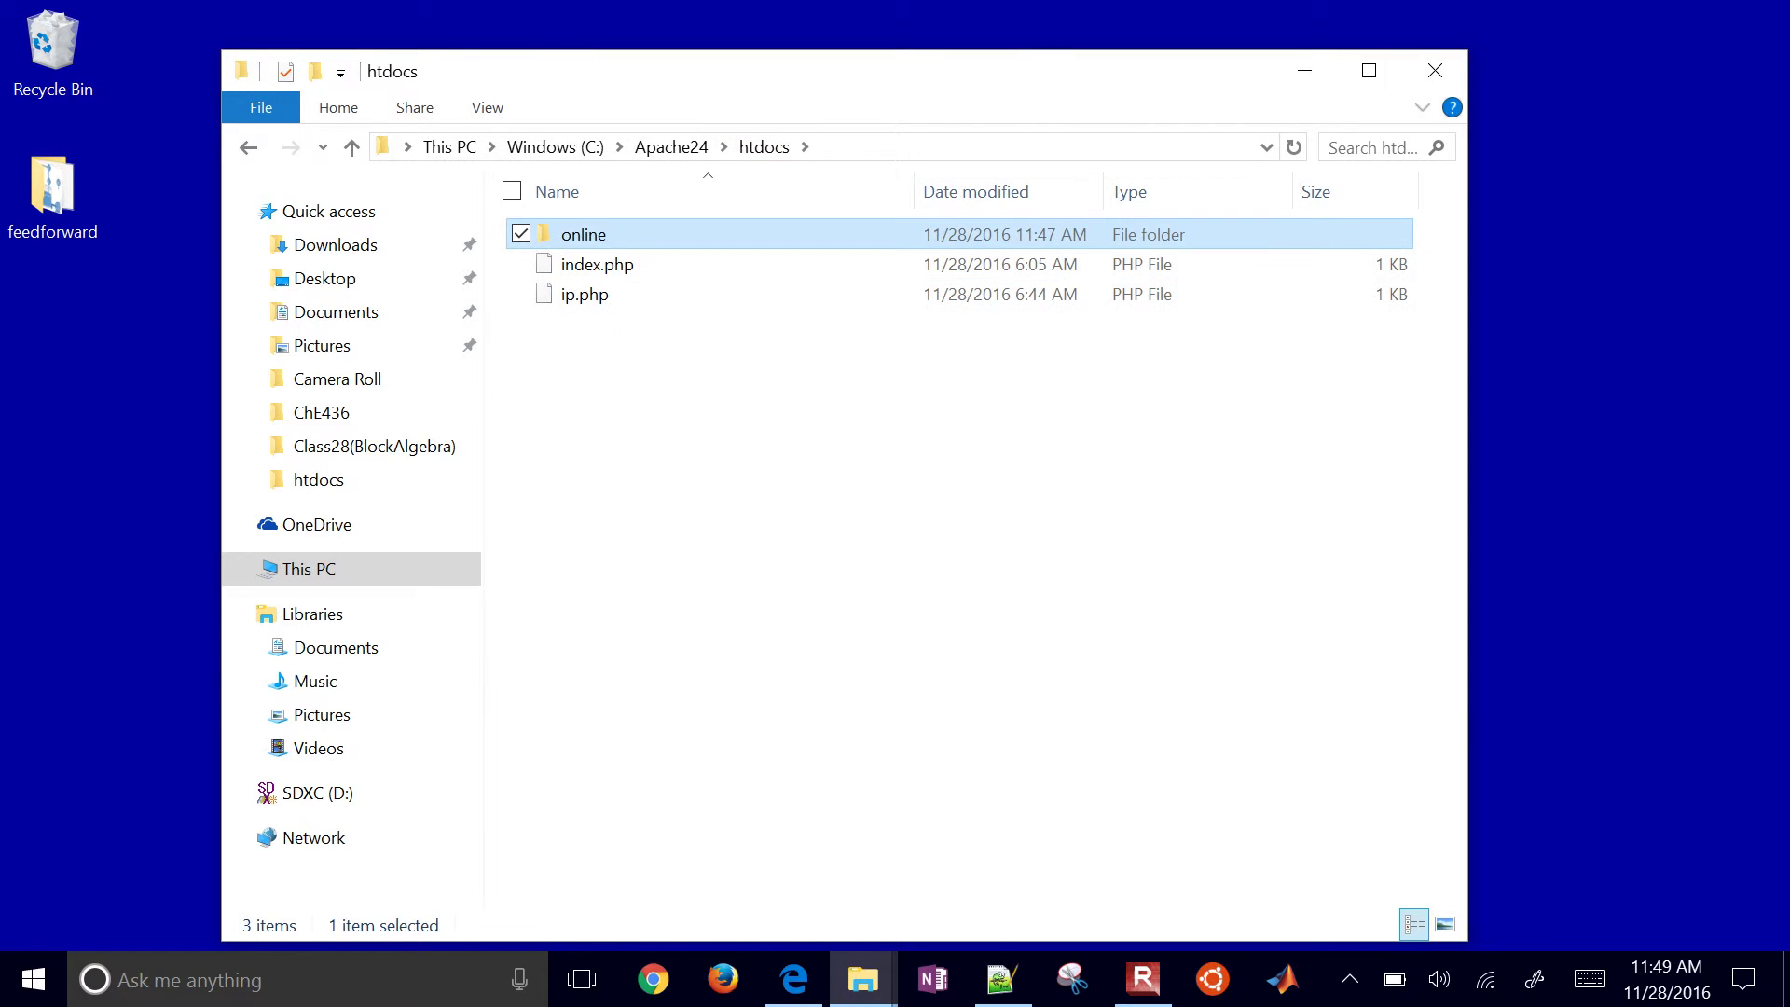
- Open Downloads\apmonitor_install\test_python and right-click hs71.py
{"action": "key", "text": "super+d"}
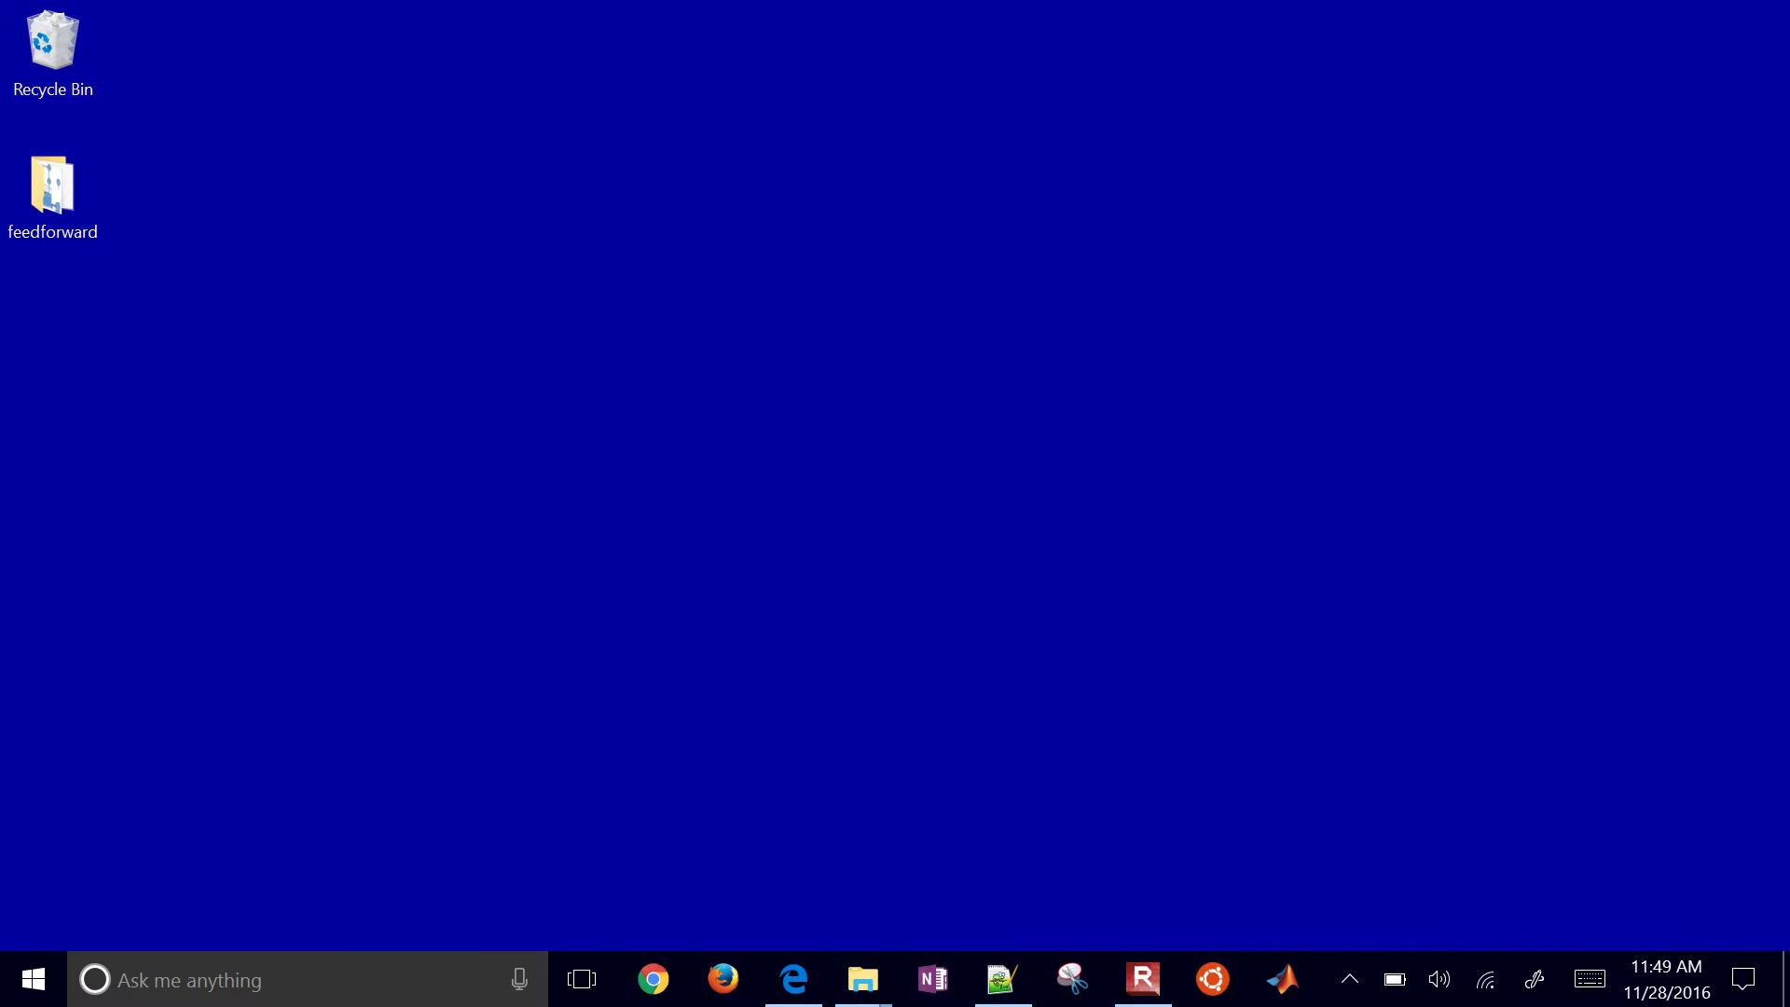
{"action": "mouse_move", "coordinate": [863, 979]}
{"action": "left_click", "coordinate": [786, 871]}
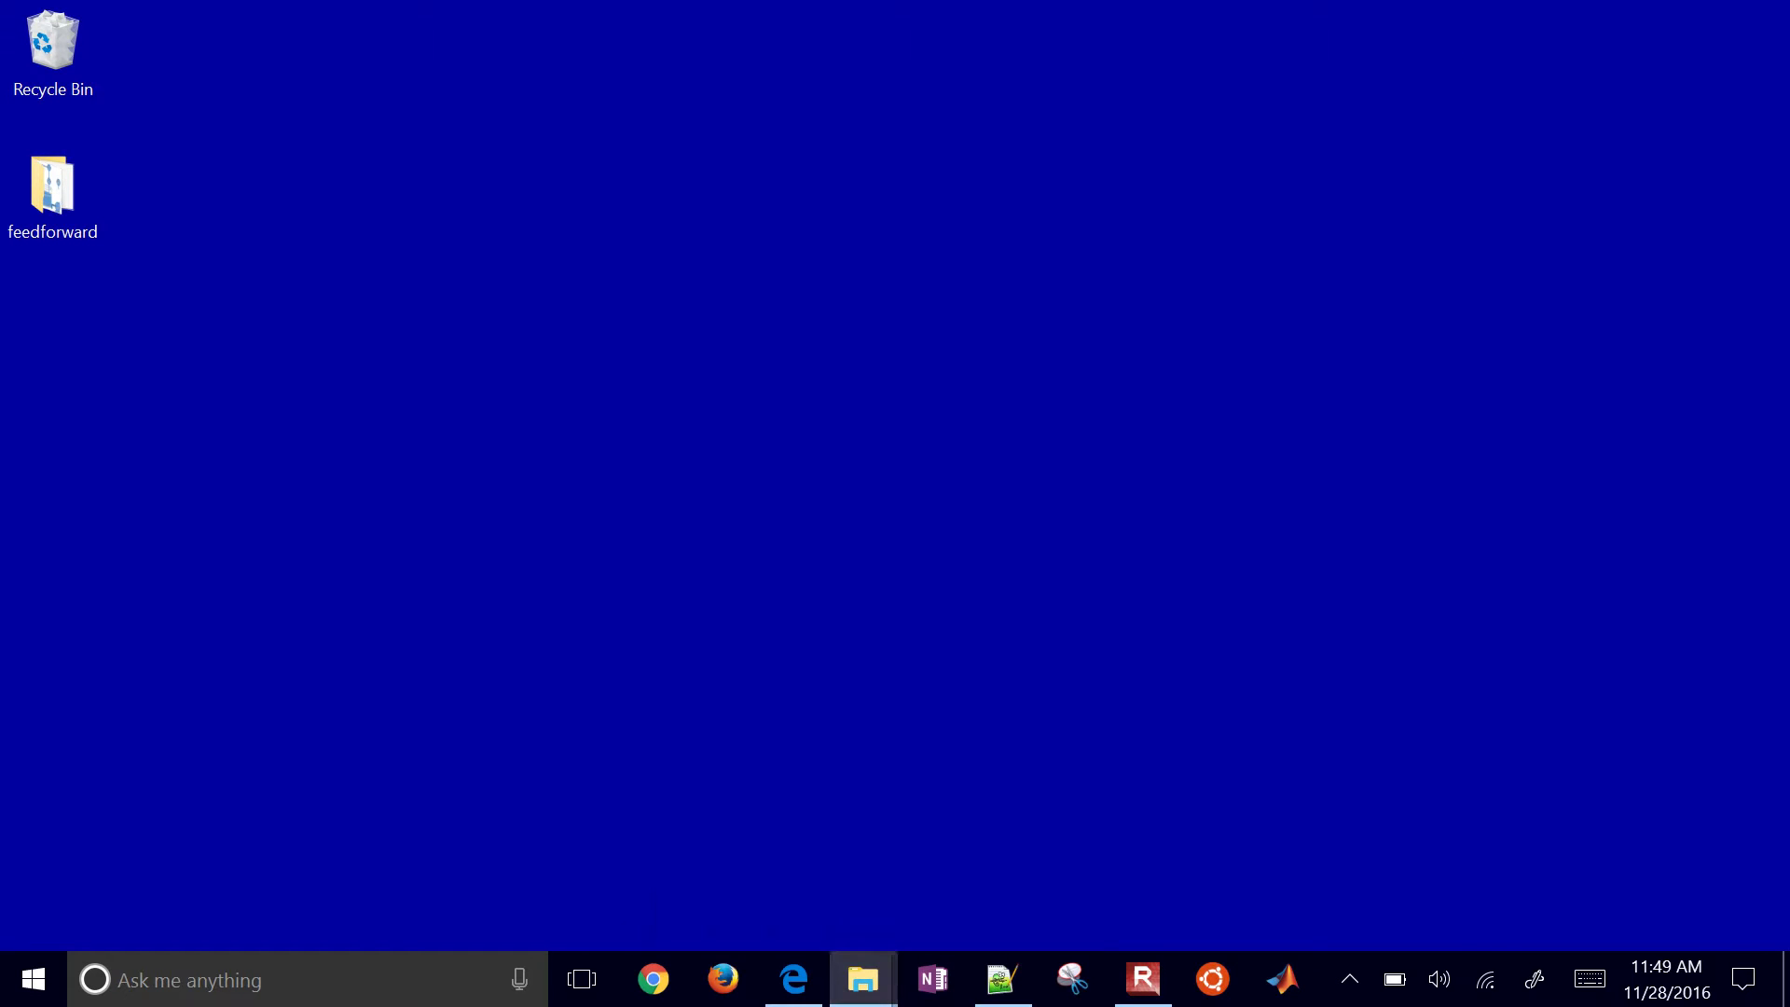
{"action": "key", "text": "Up"}
{"action": "key", "text": "Return"}
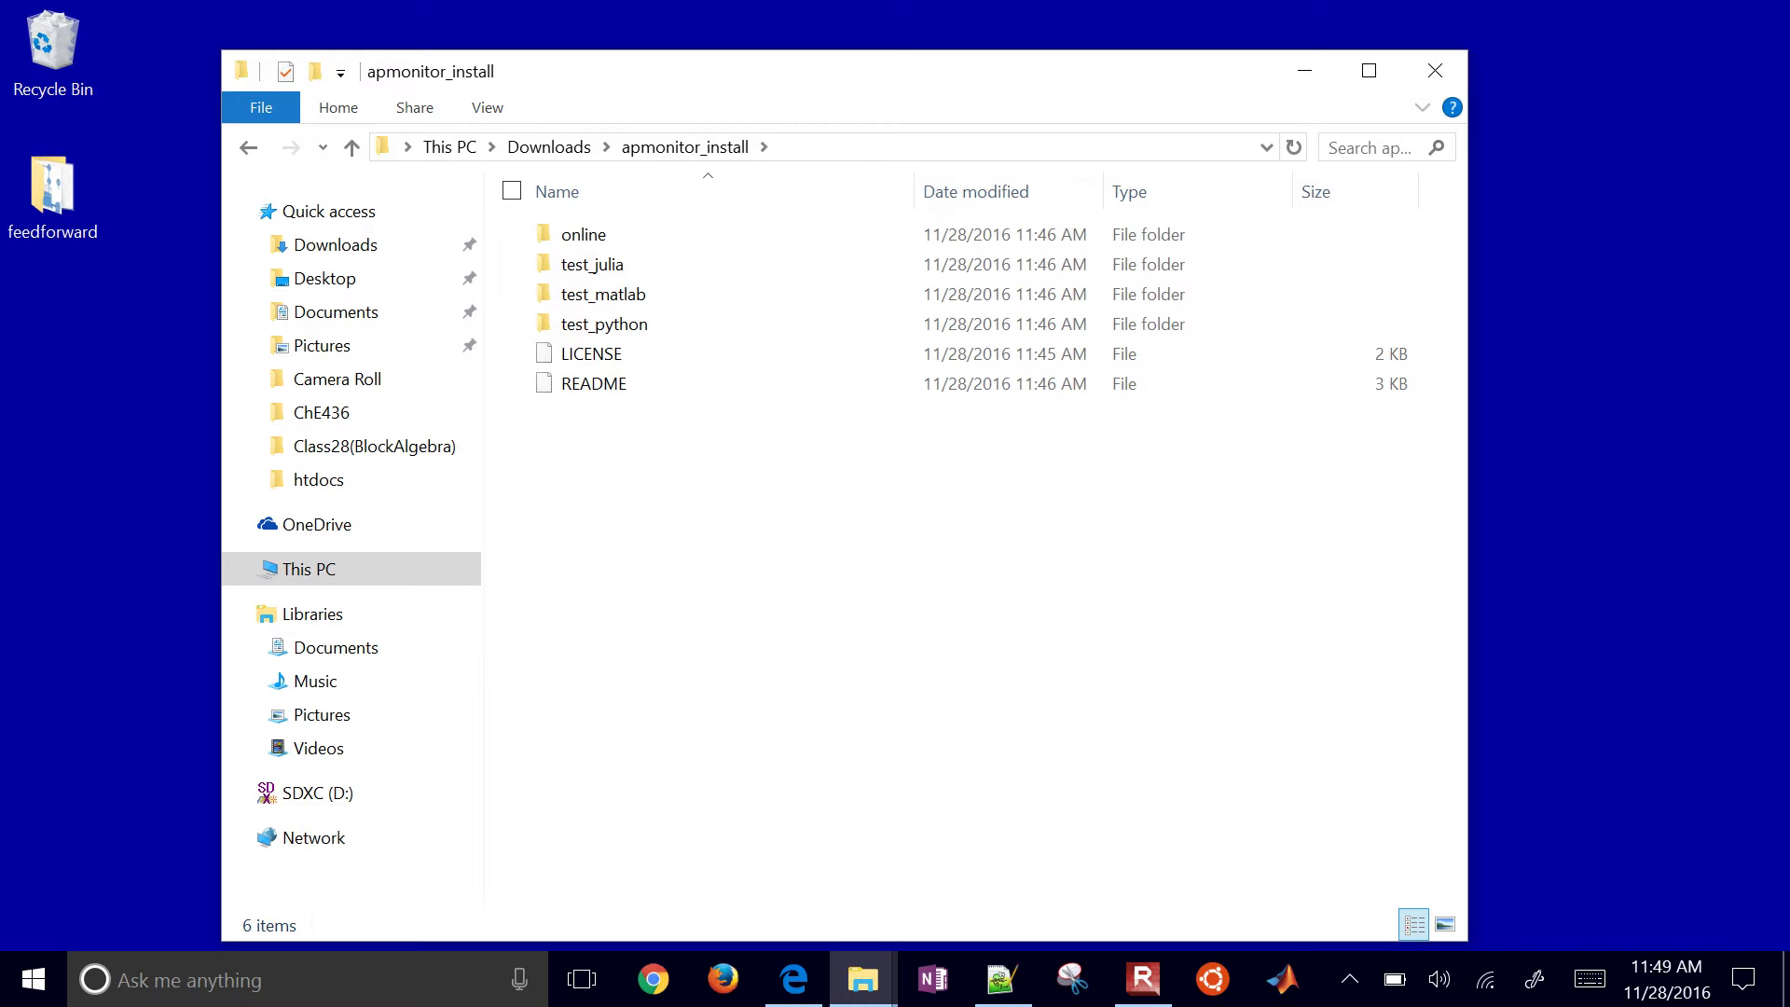
{"action": "type", "text": "ttest_p"}
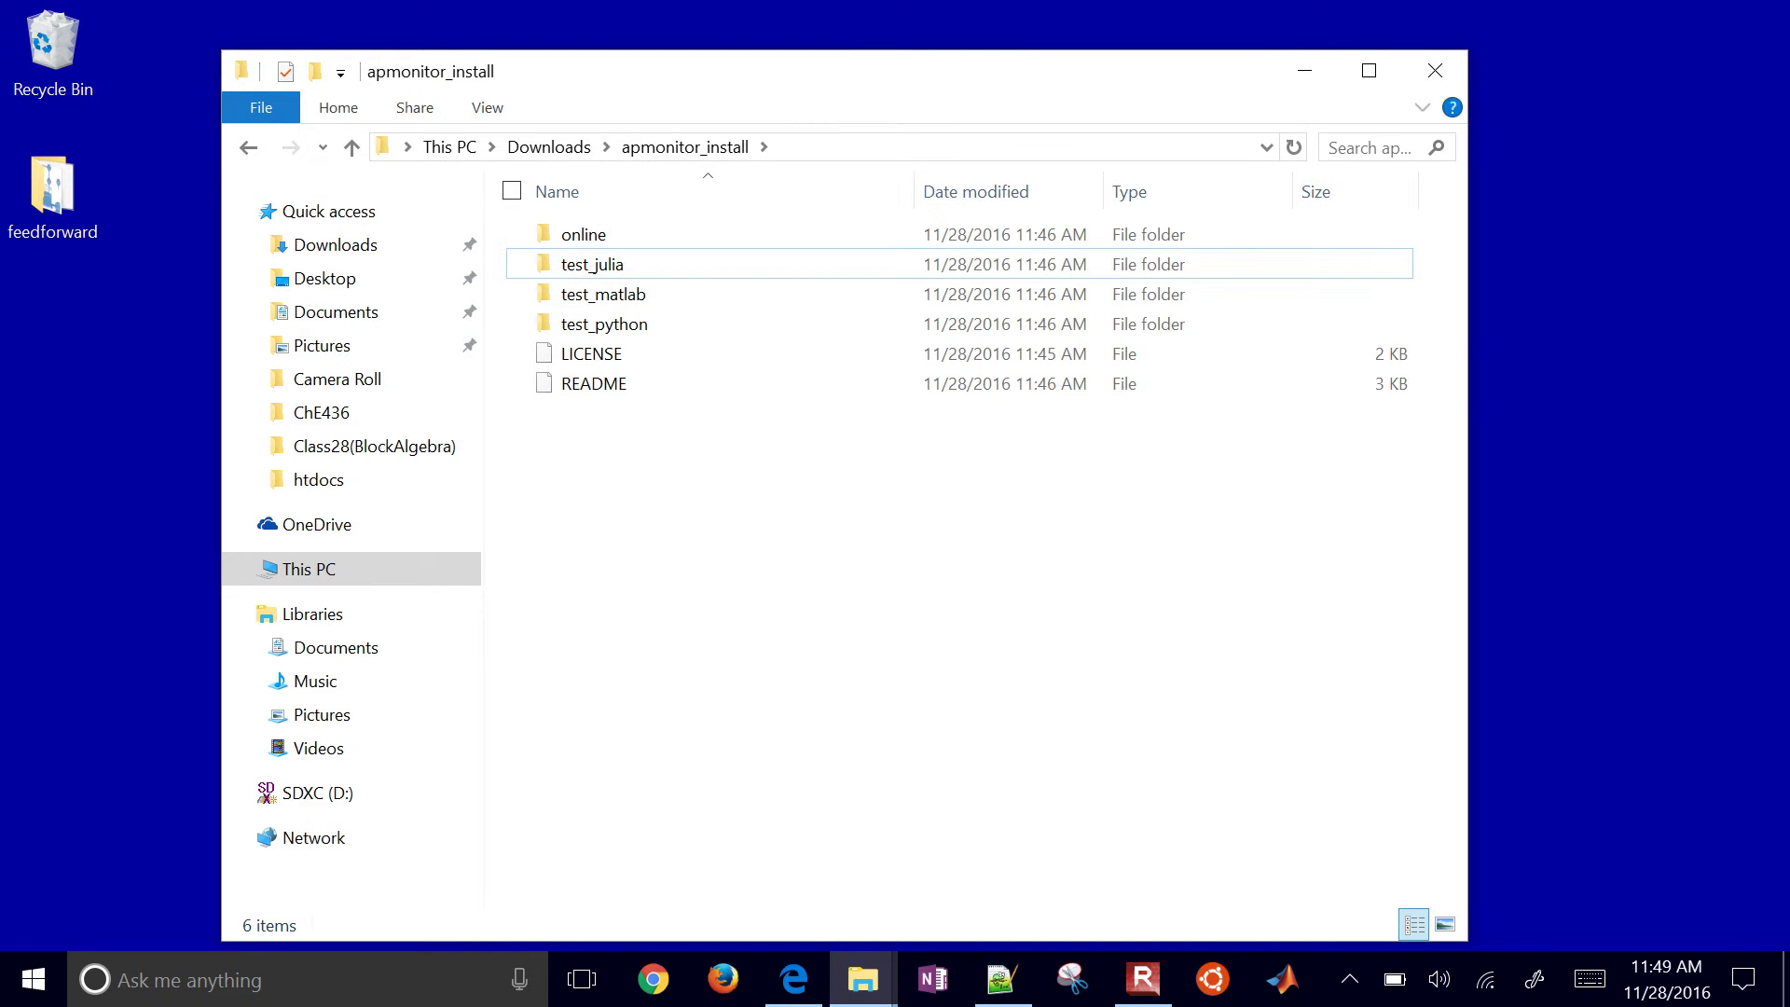
{"action": "key", "text": "Return"}
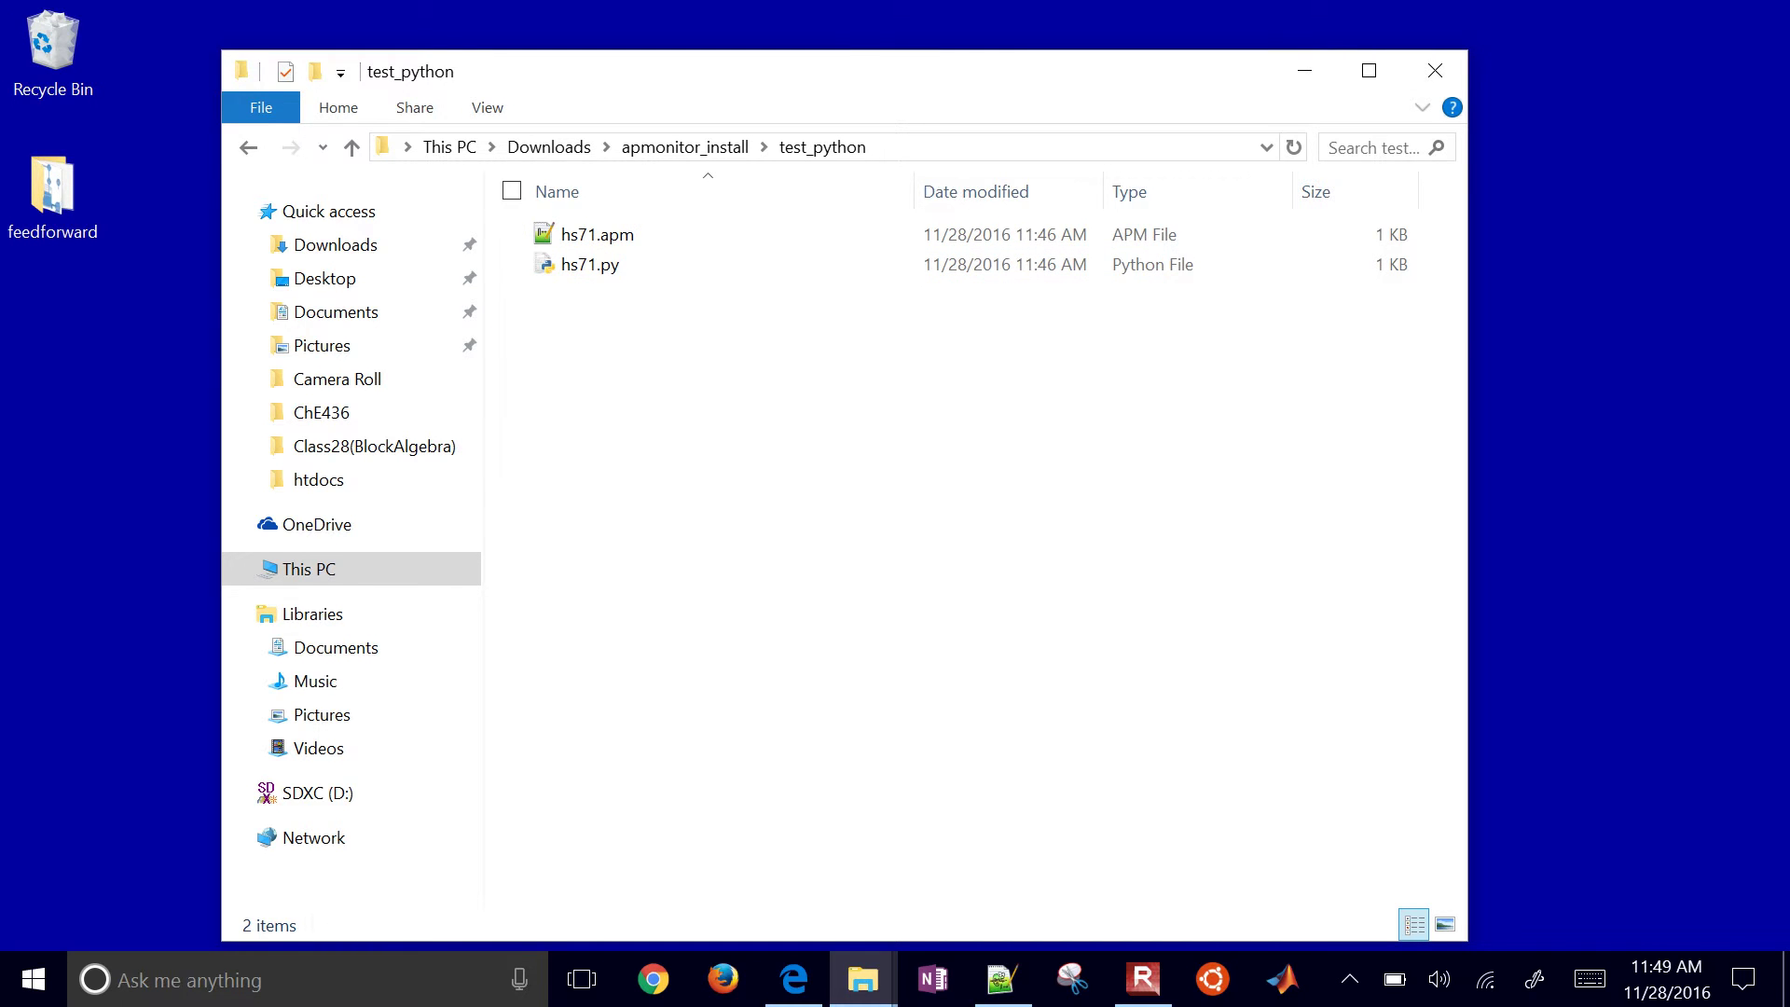
{"action": "right_click", "coordinate": [596, 261]}
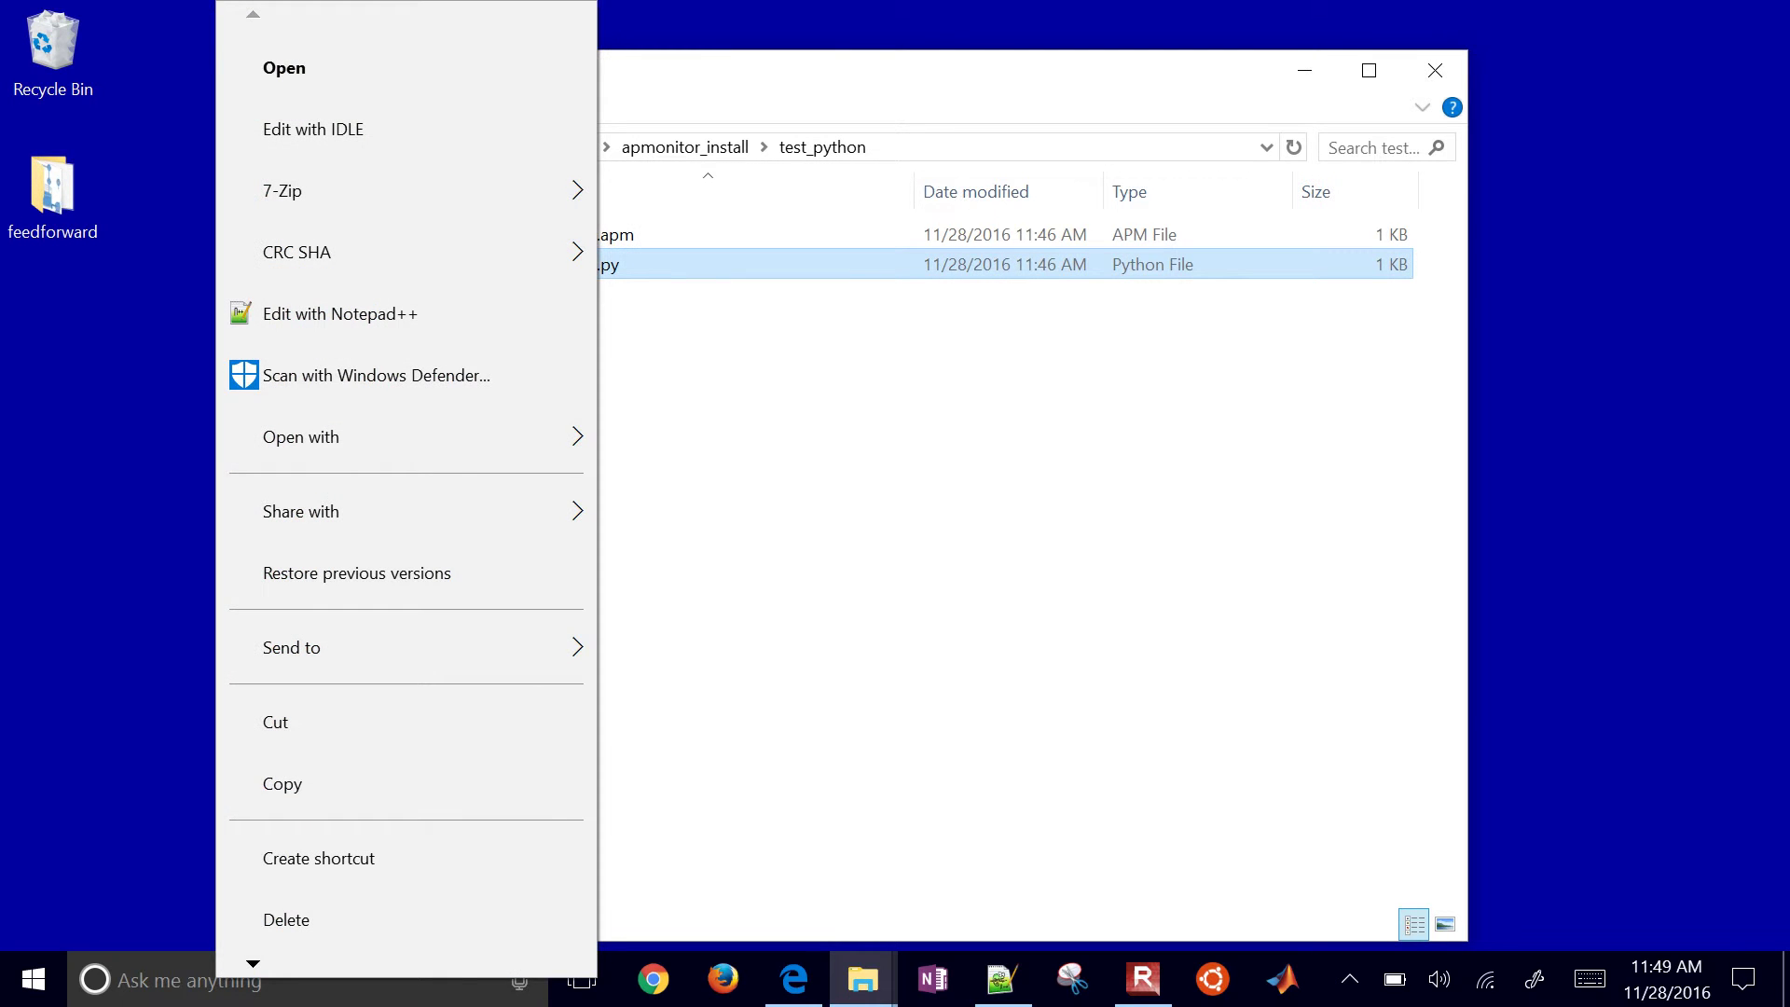
{"action": "left_click", "coordinate": [394, 115]}
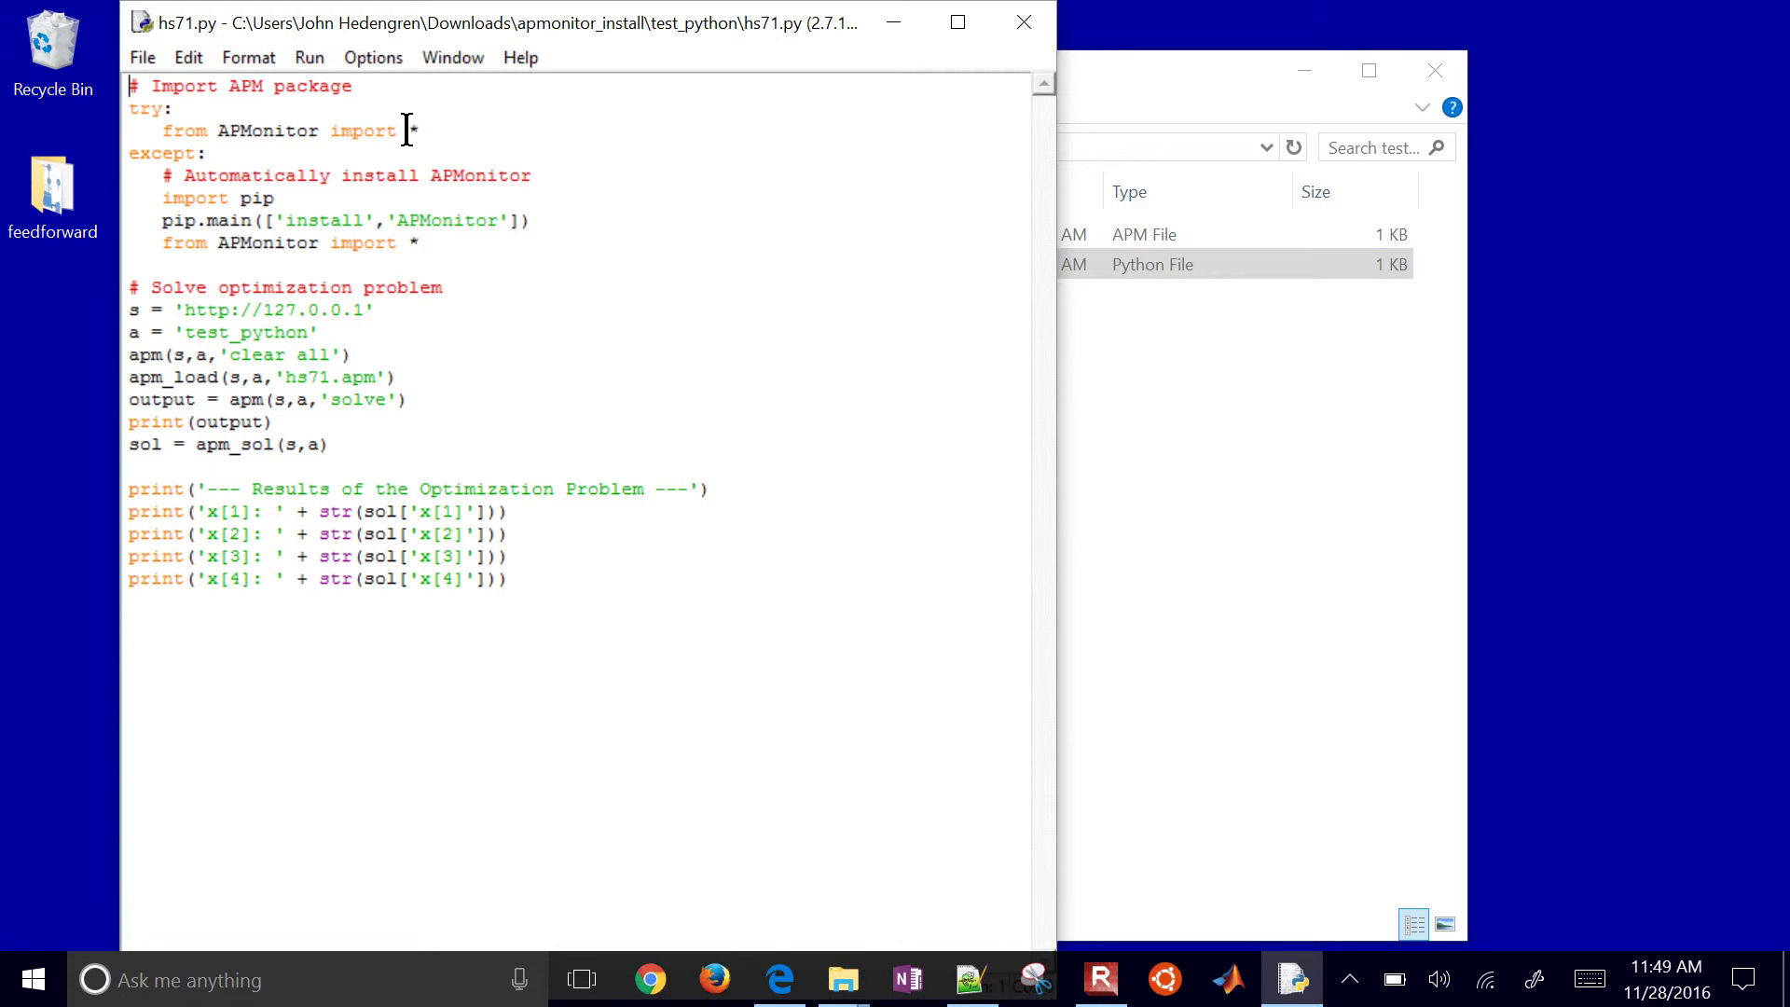
{"action": "key", "text": "shift+Down"}
{"action": "key", "text": "shift+Down"}
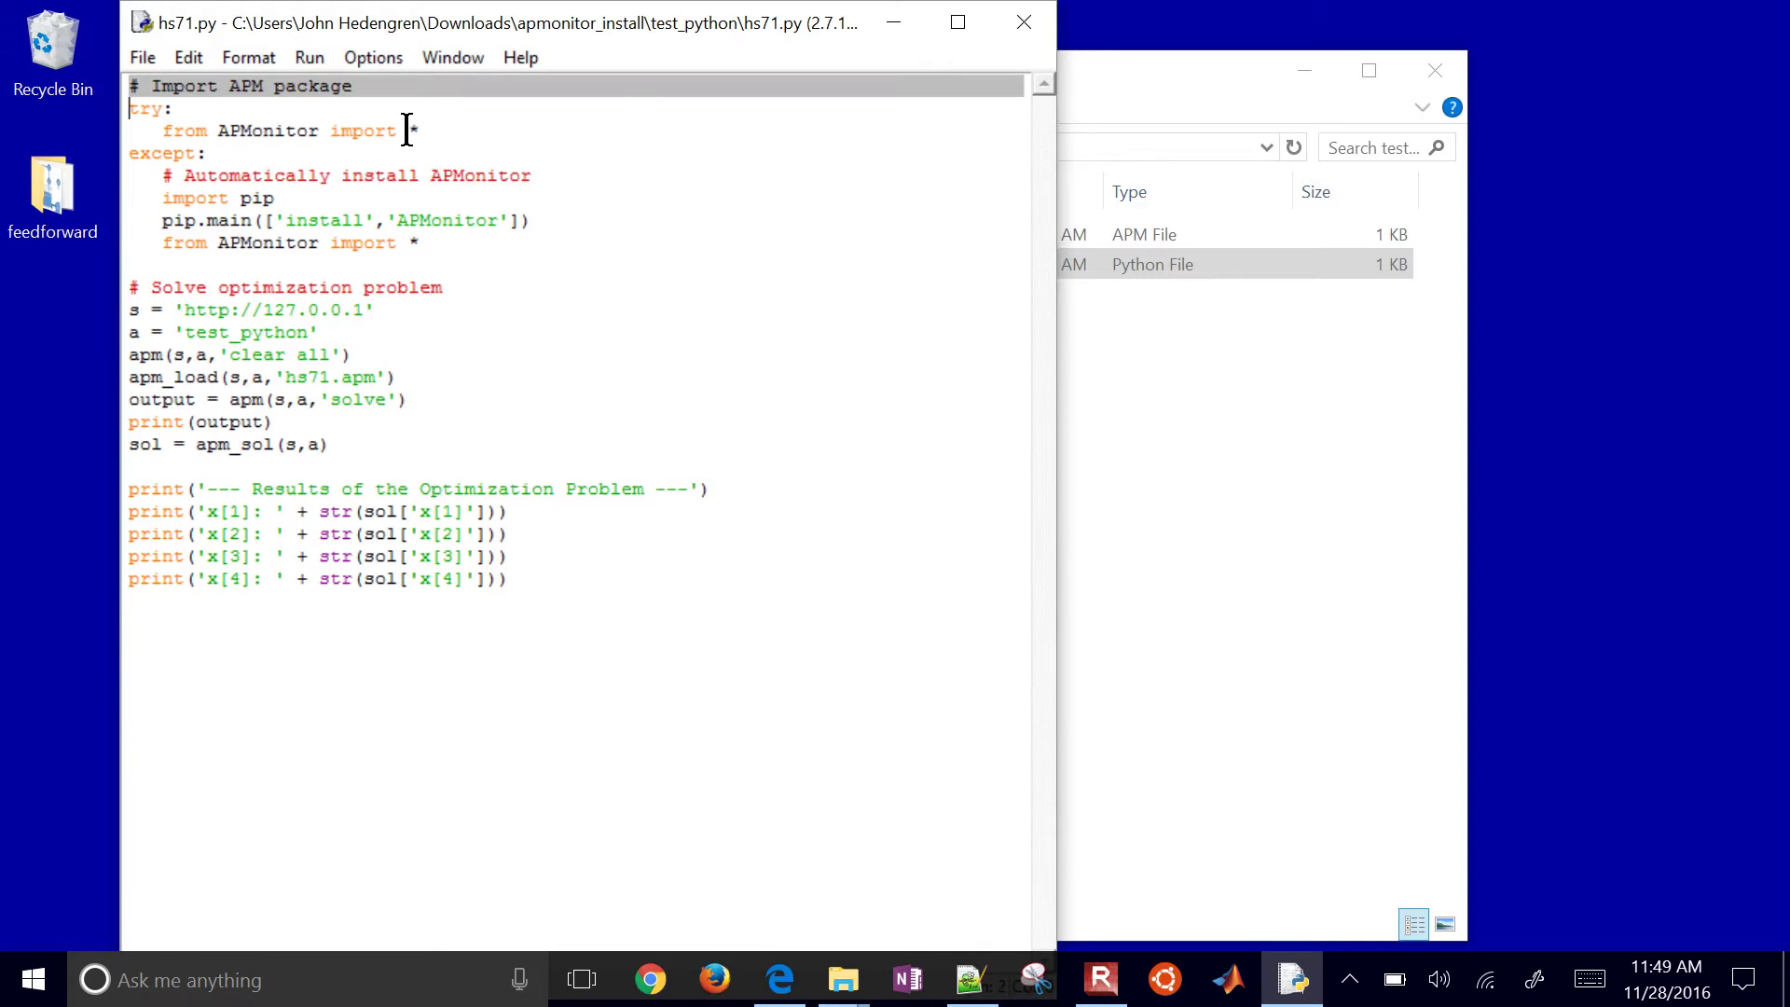
{"action": "key", "text": "shift+Down"}
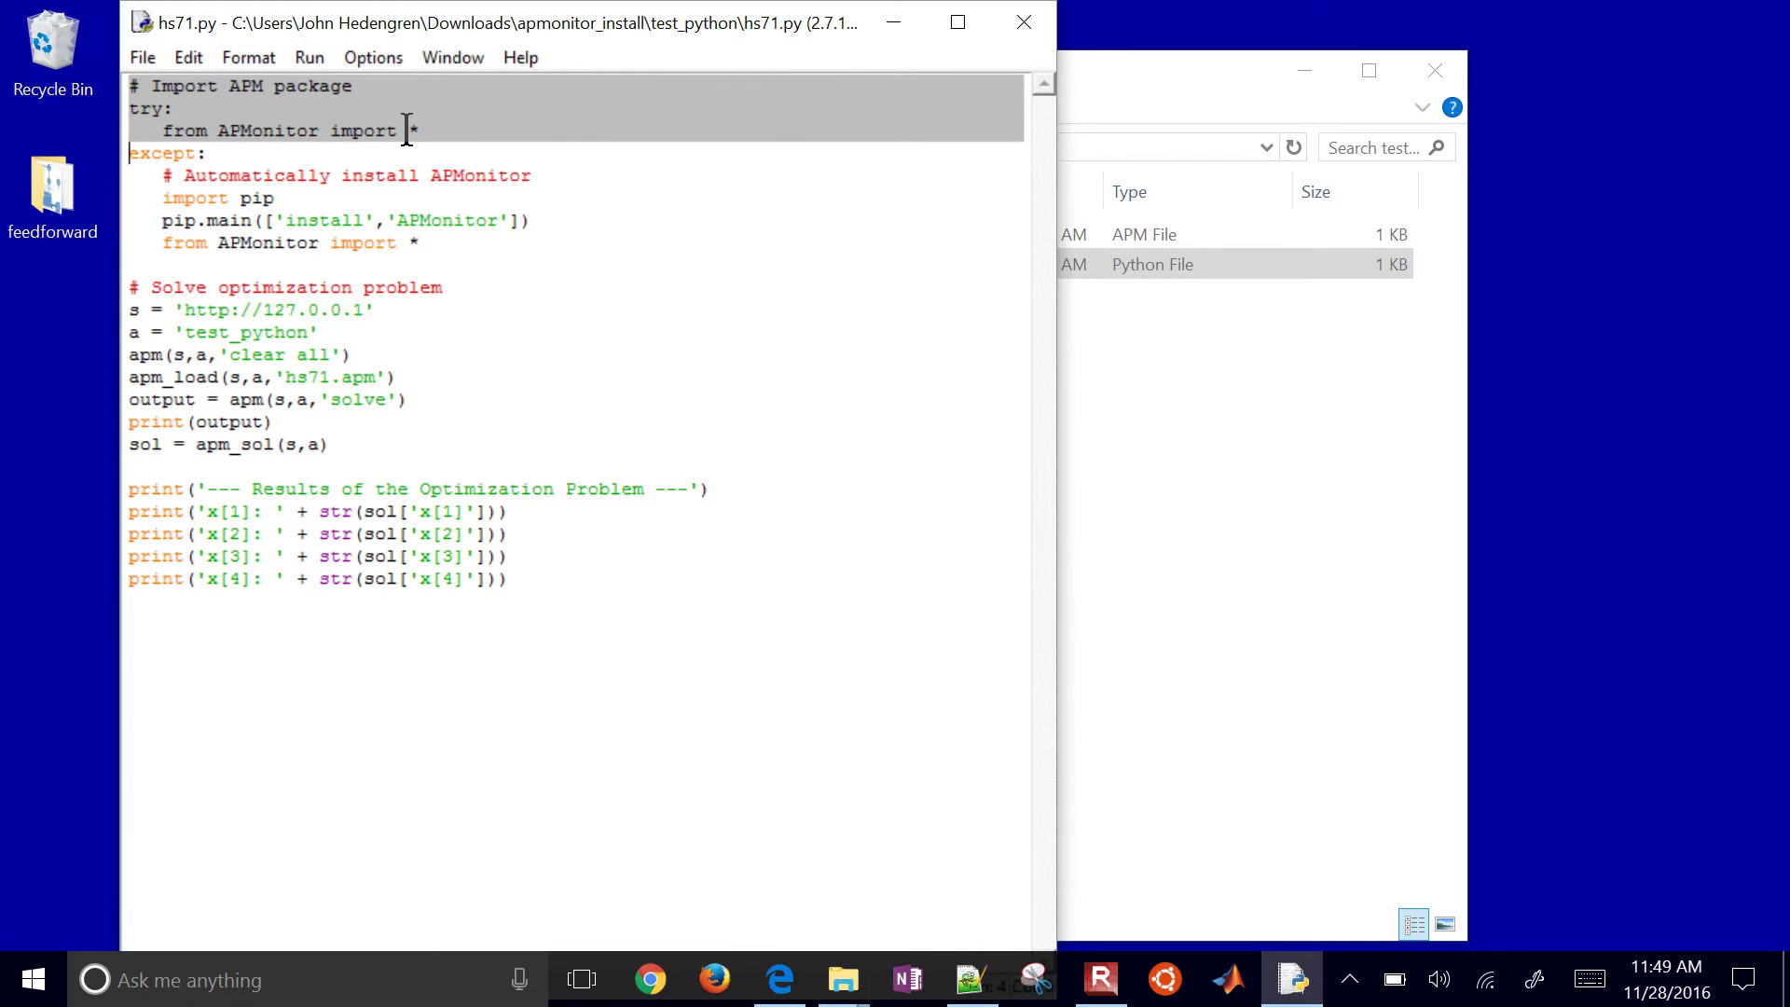
{"action": "key", "text": "Up"}
{"action": "key", "text": "shift+Down"}
{"action": "key", "text": "Up"}
{"action": "key", "text": "Up"}
{"action": "key", "text": "shift+Down"}
{"action": "key", "text": "shift+Down"}
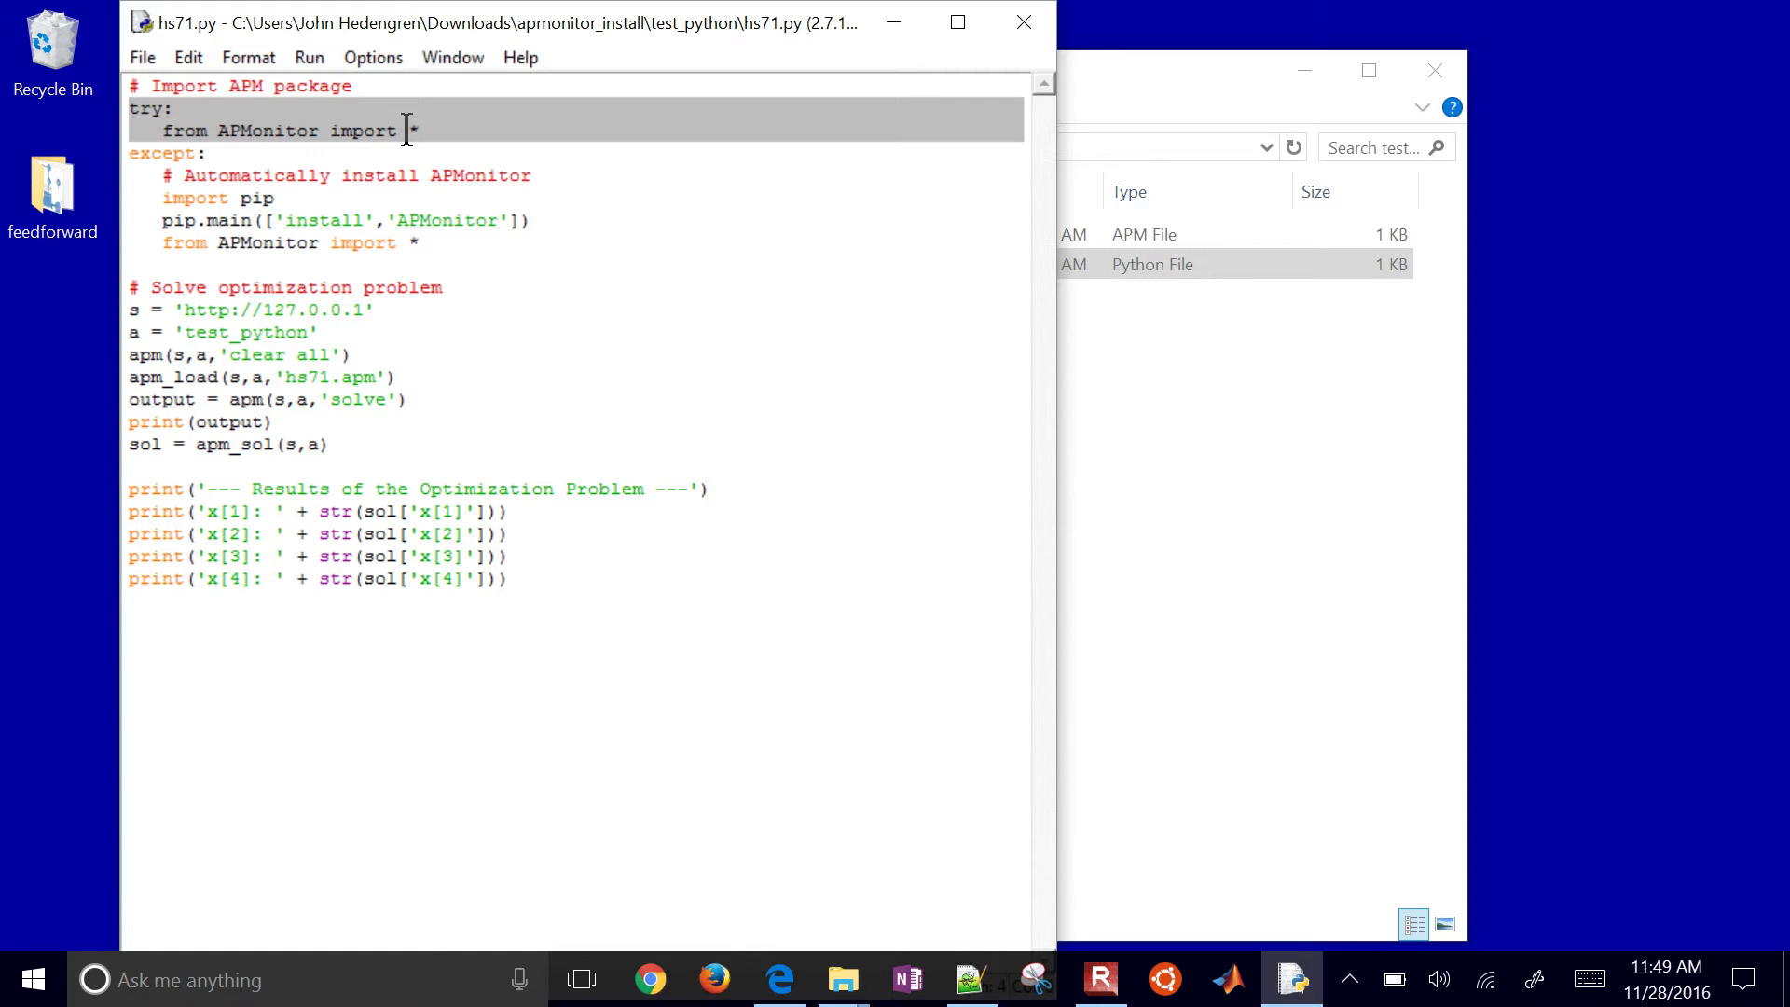
{"action": "key", "text": "Down"}
{"action": "key", "text": "Down"}
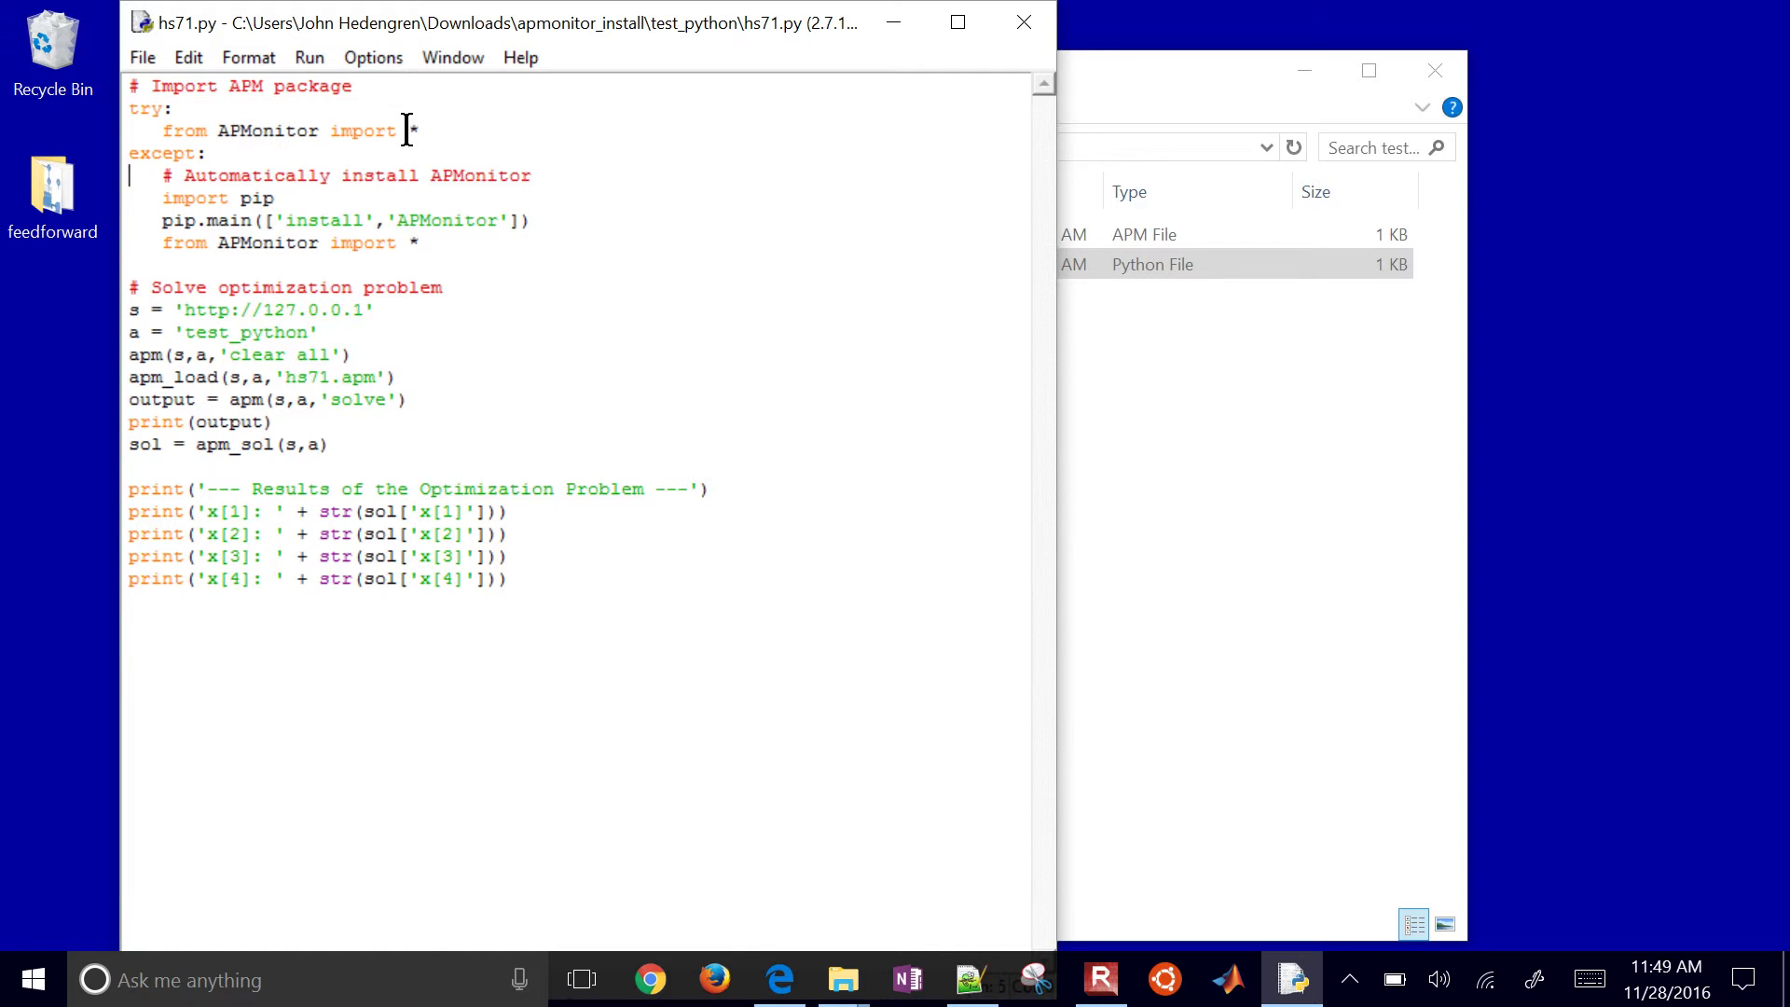
{"action": "key", "text": "shift+Down"}
{"action": "key", "text": "Down"}
{"action": "key", "text": "shift+Up"}
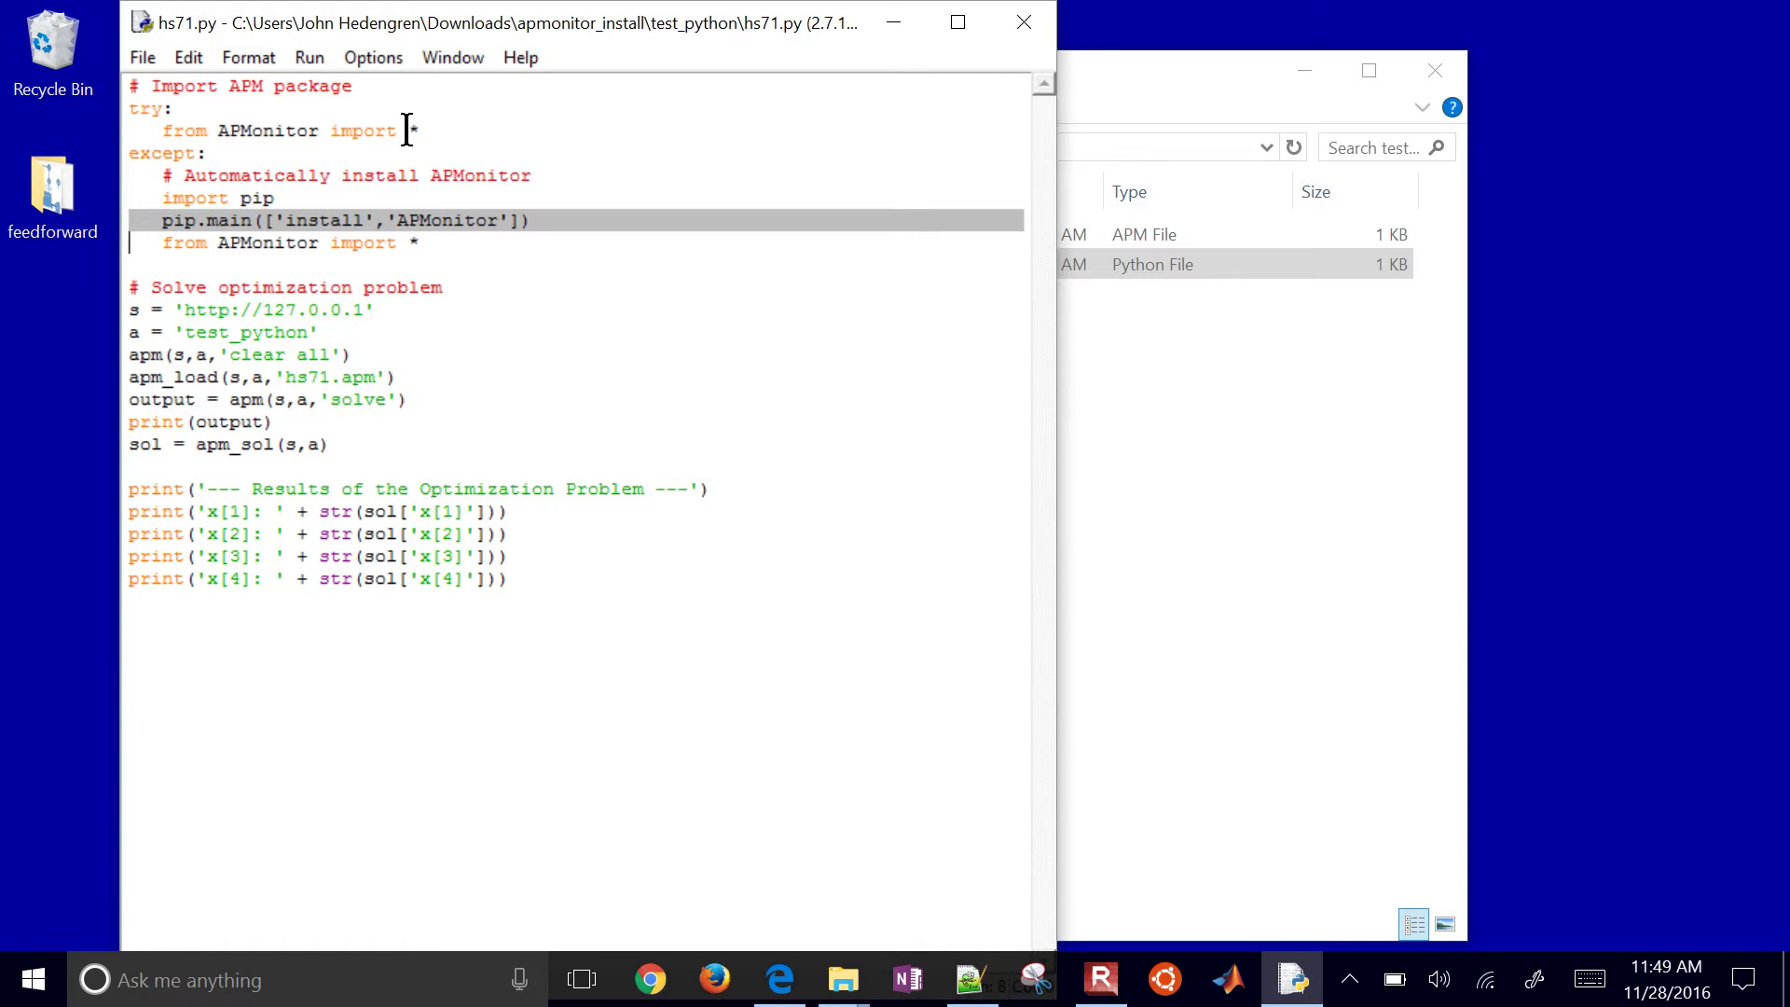
{"action": "key", "text": "Down"}
{"action": "key", "text": "shift+Down"}
{"action": "key", "text": "Down"}
{"action": "key", "text": "Down"}
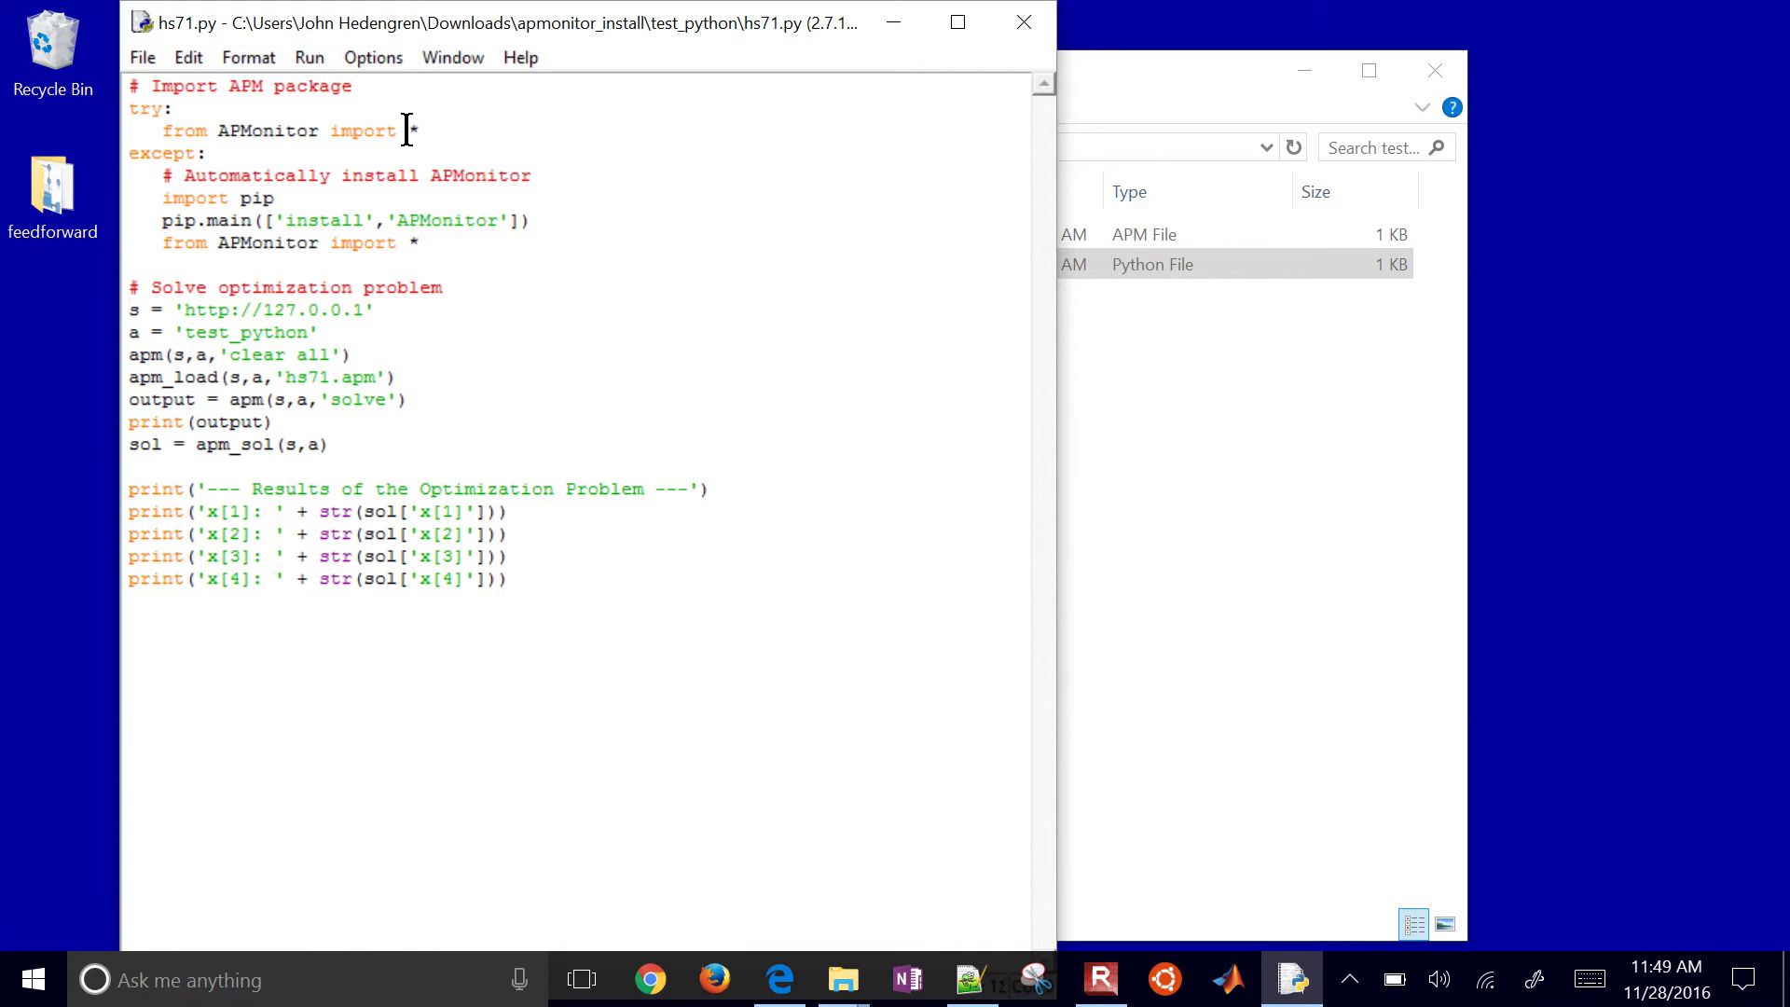
{"action": "key", "text": "shift+Down"}
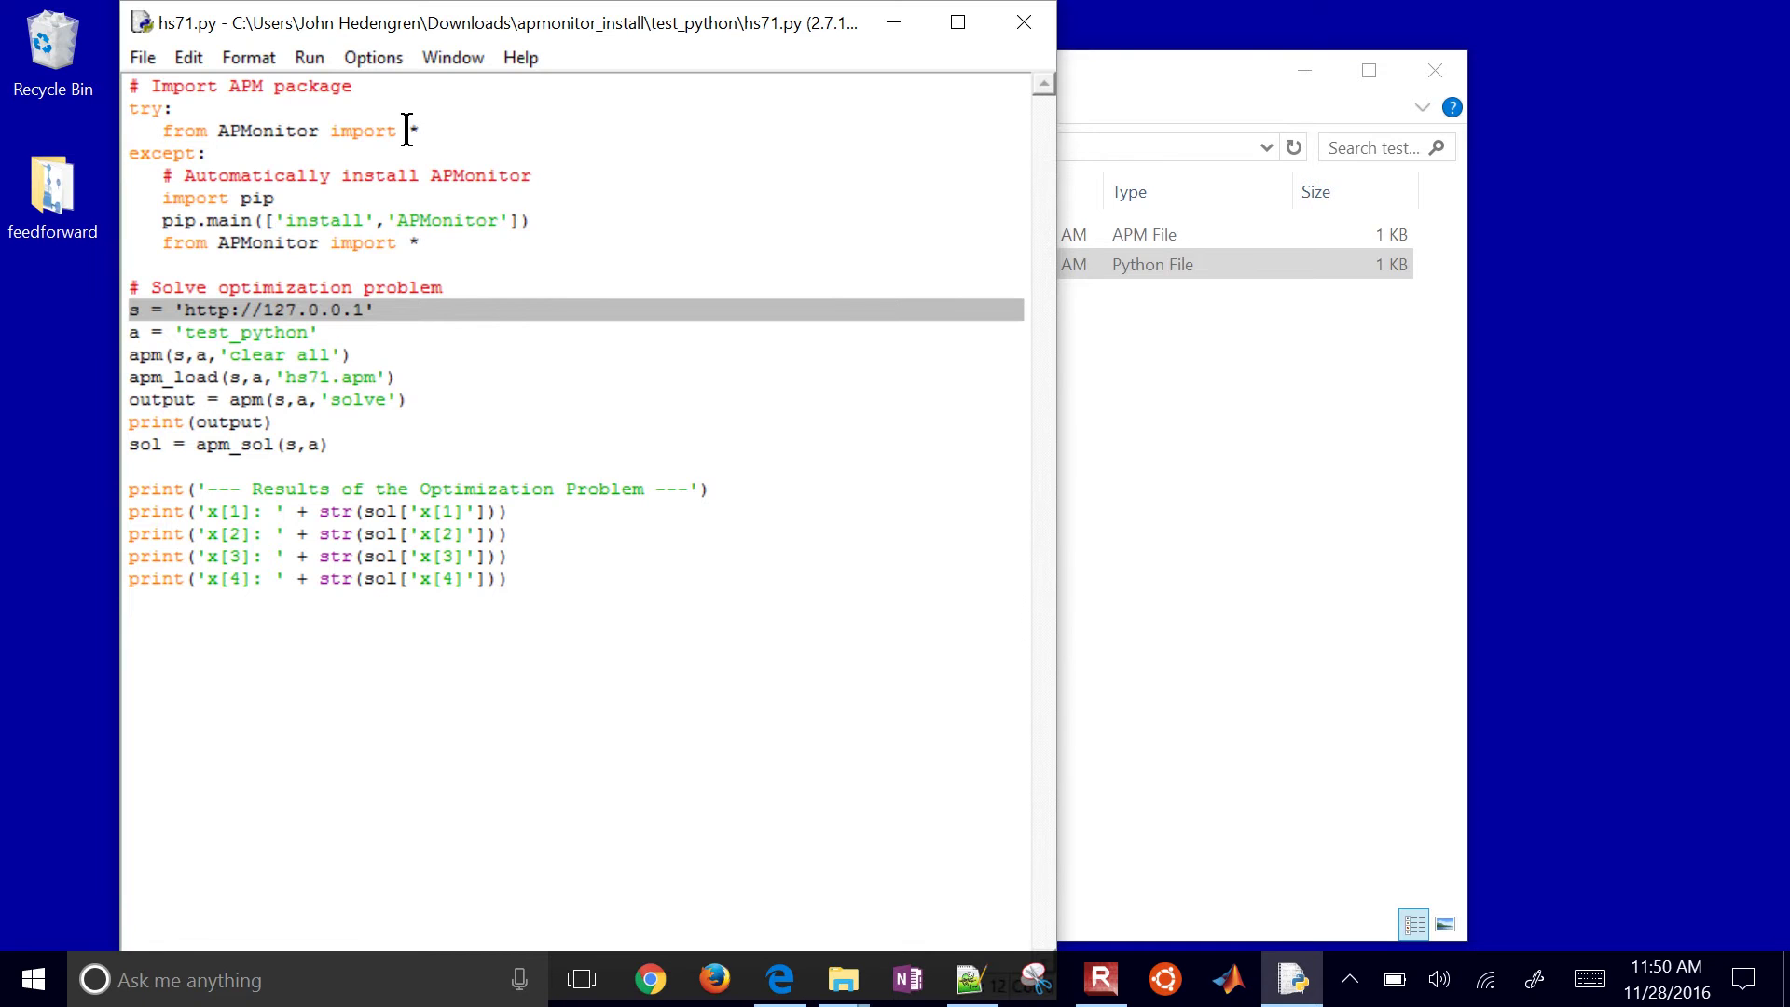
{"action": "key", "text": "Up"}
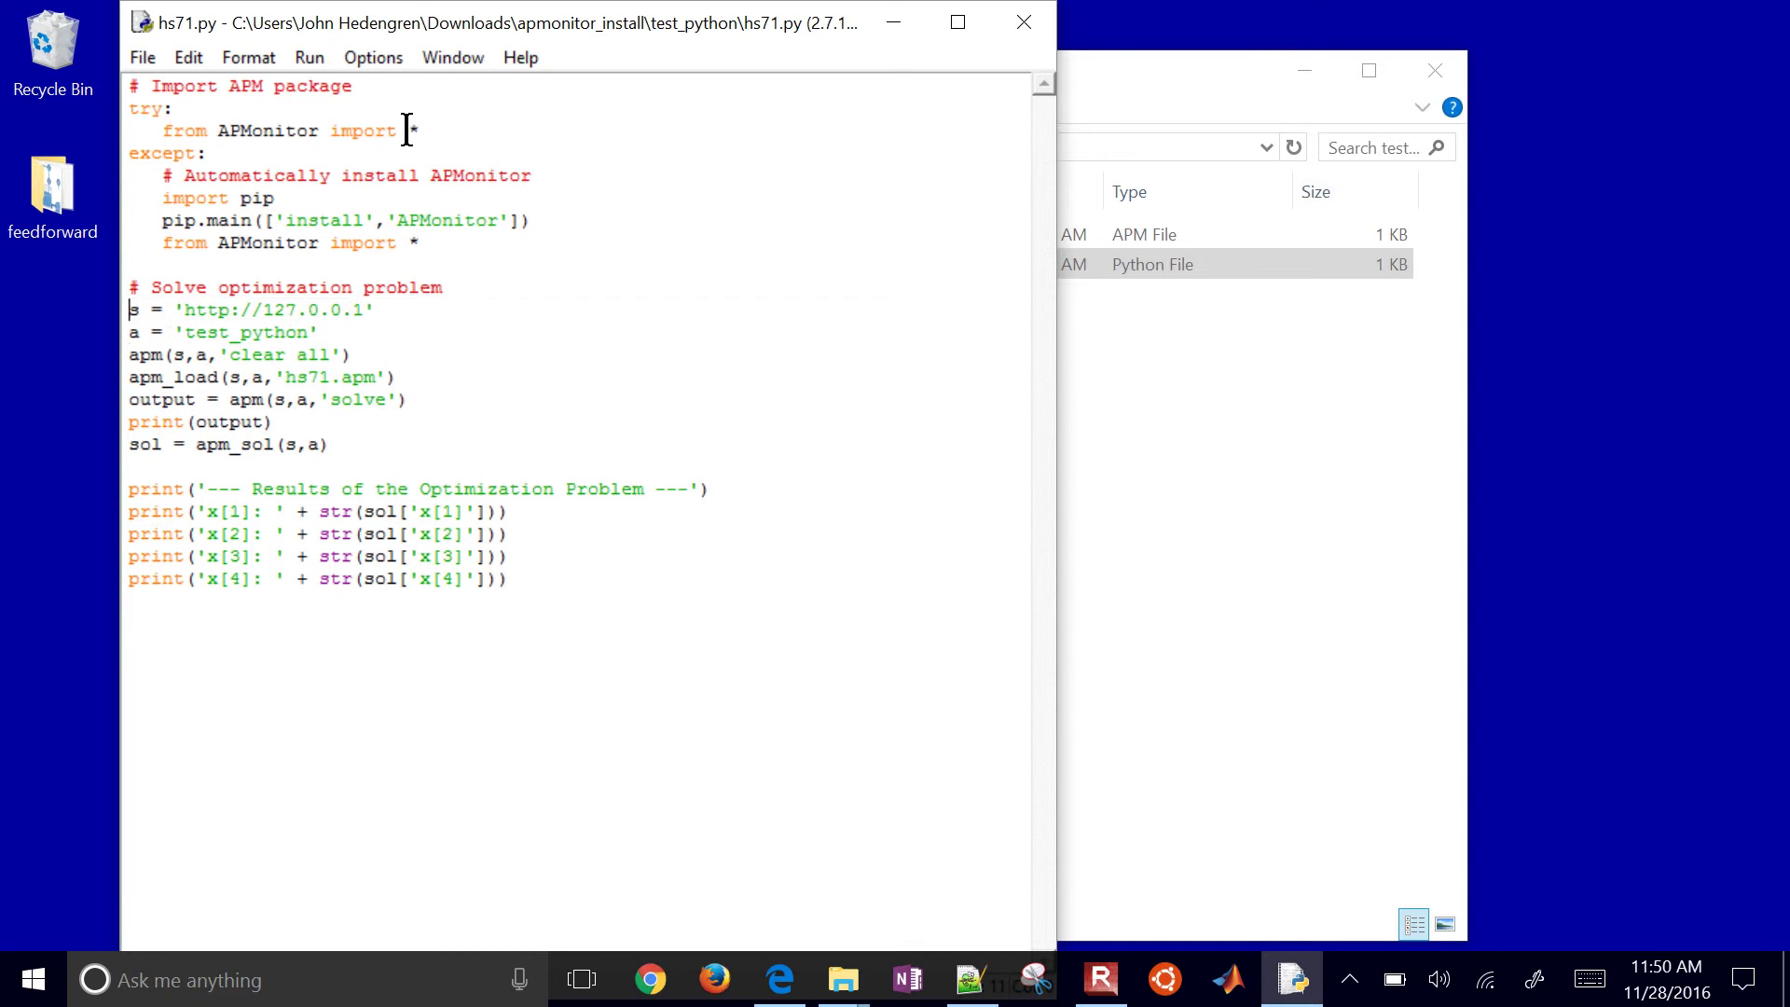
{"action": "key", "text": "Down"}
{"action": "key", "text": "shift+Down"}
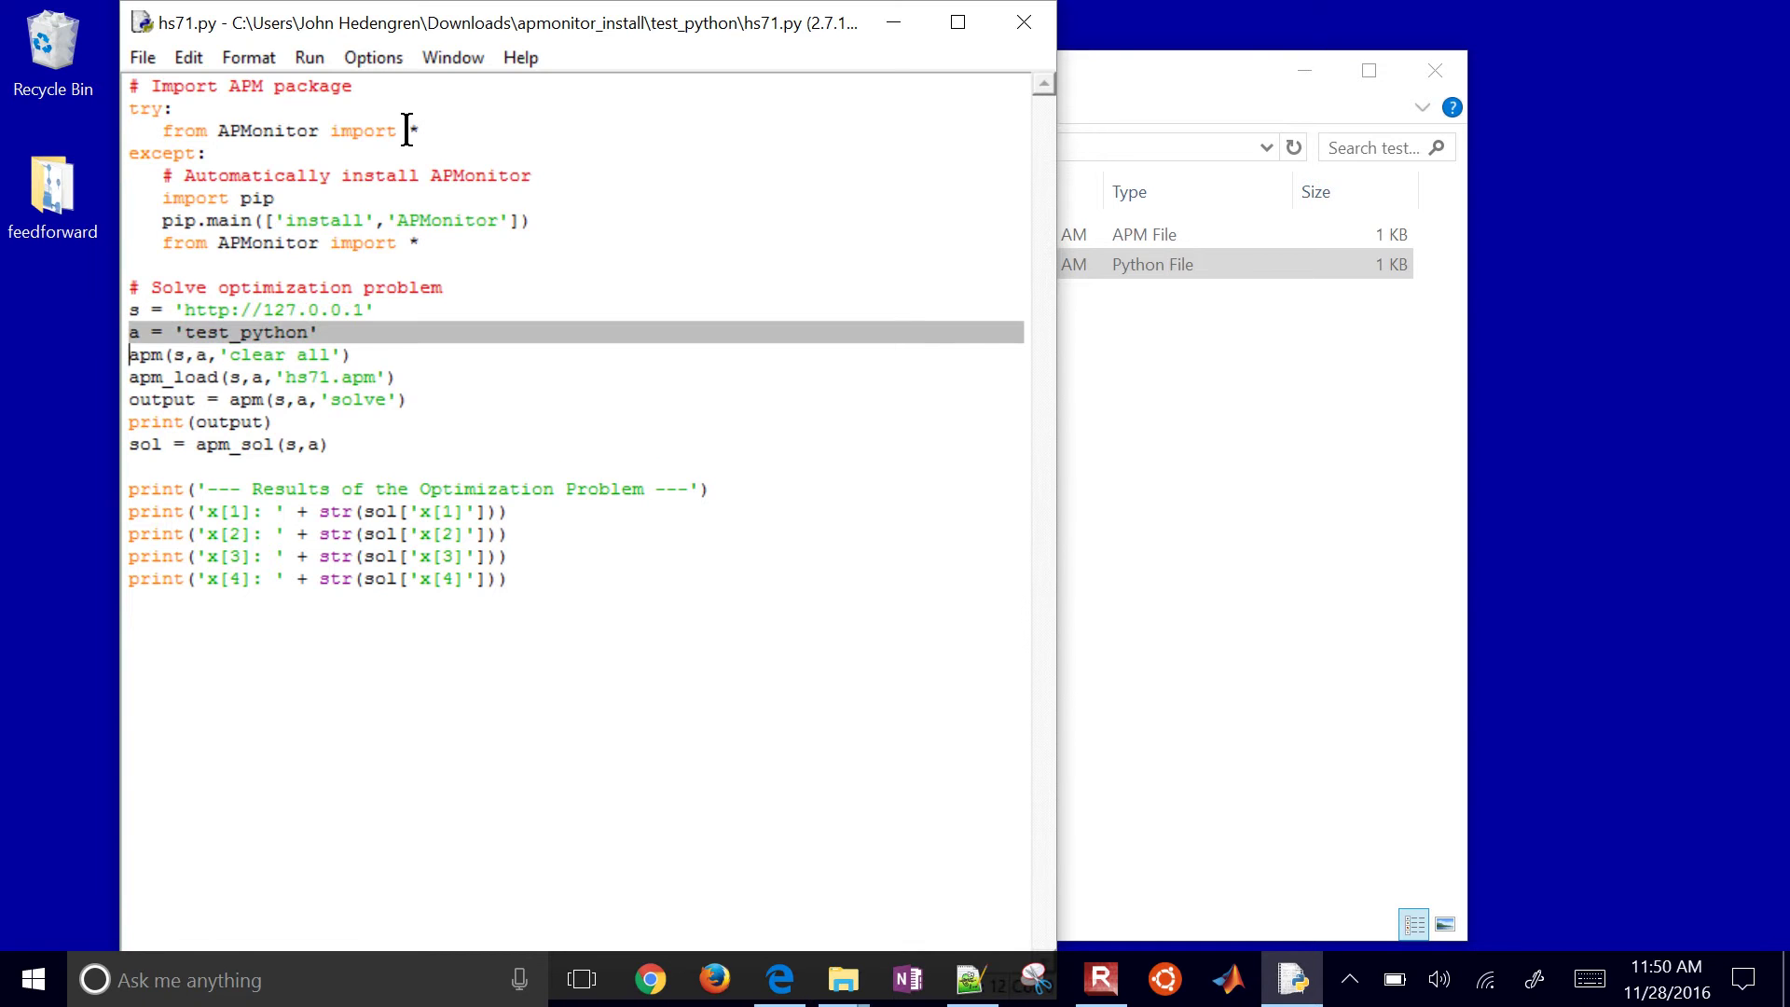
{"action": "key", "text": "Down"}
{"action": "key", "text": "shift+Down"}
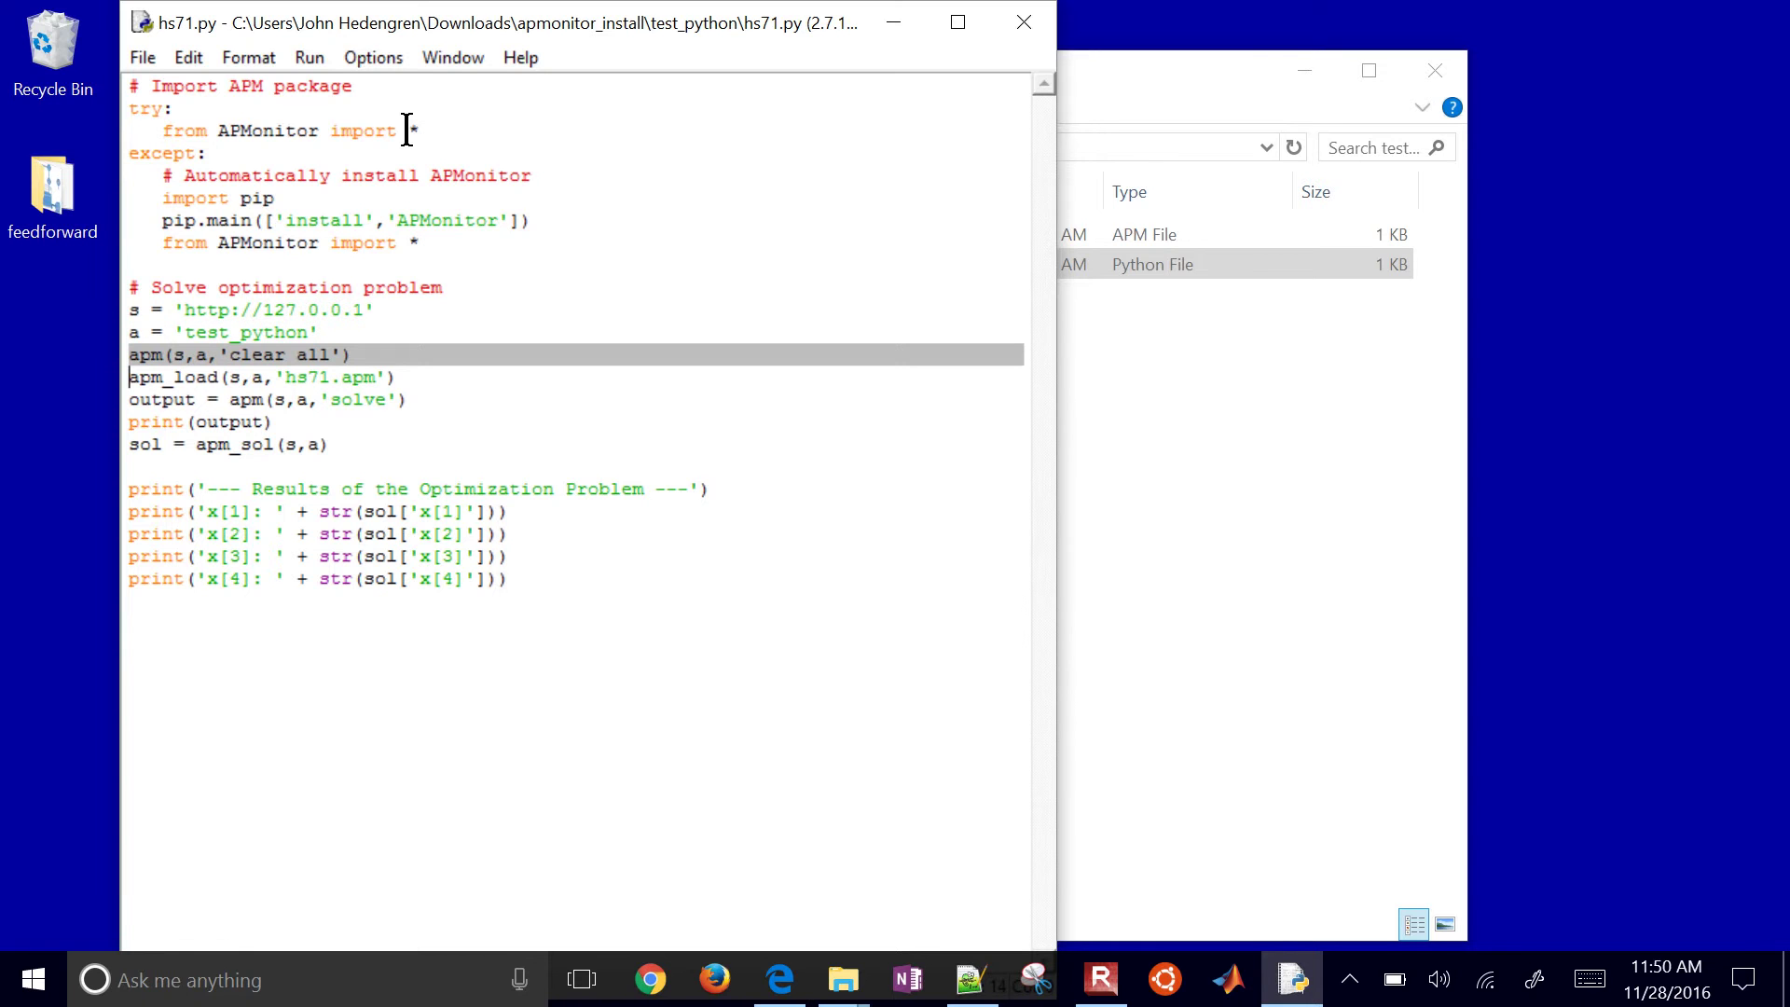
{"action": "key", "text": "Down"}
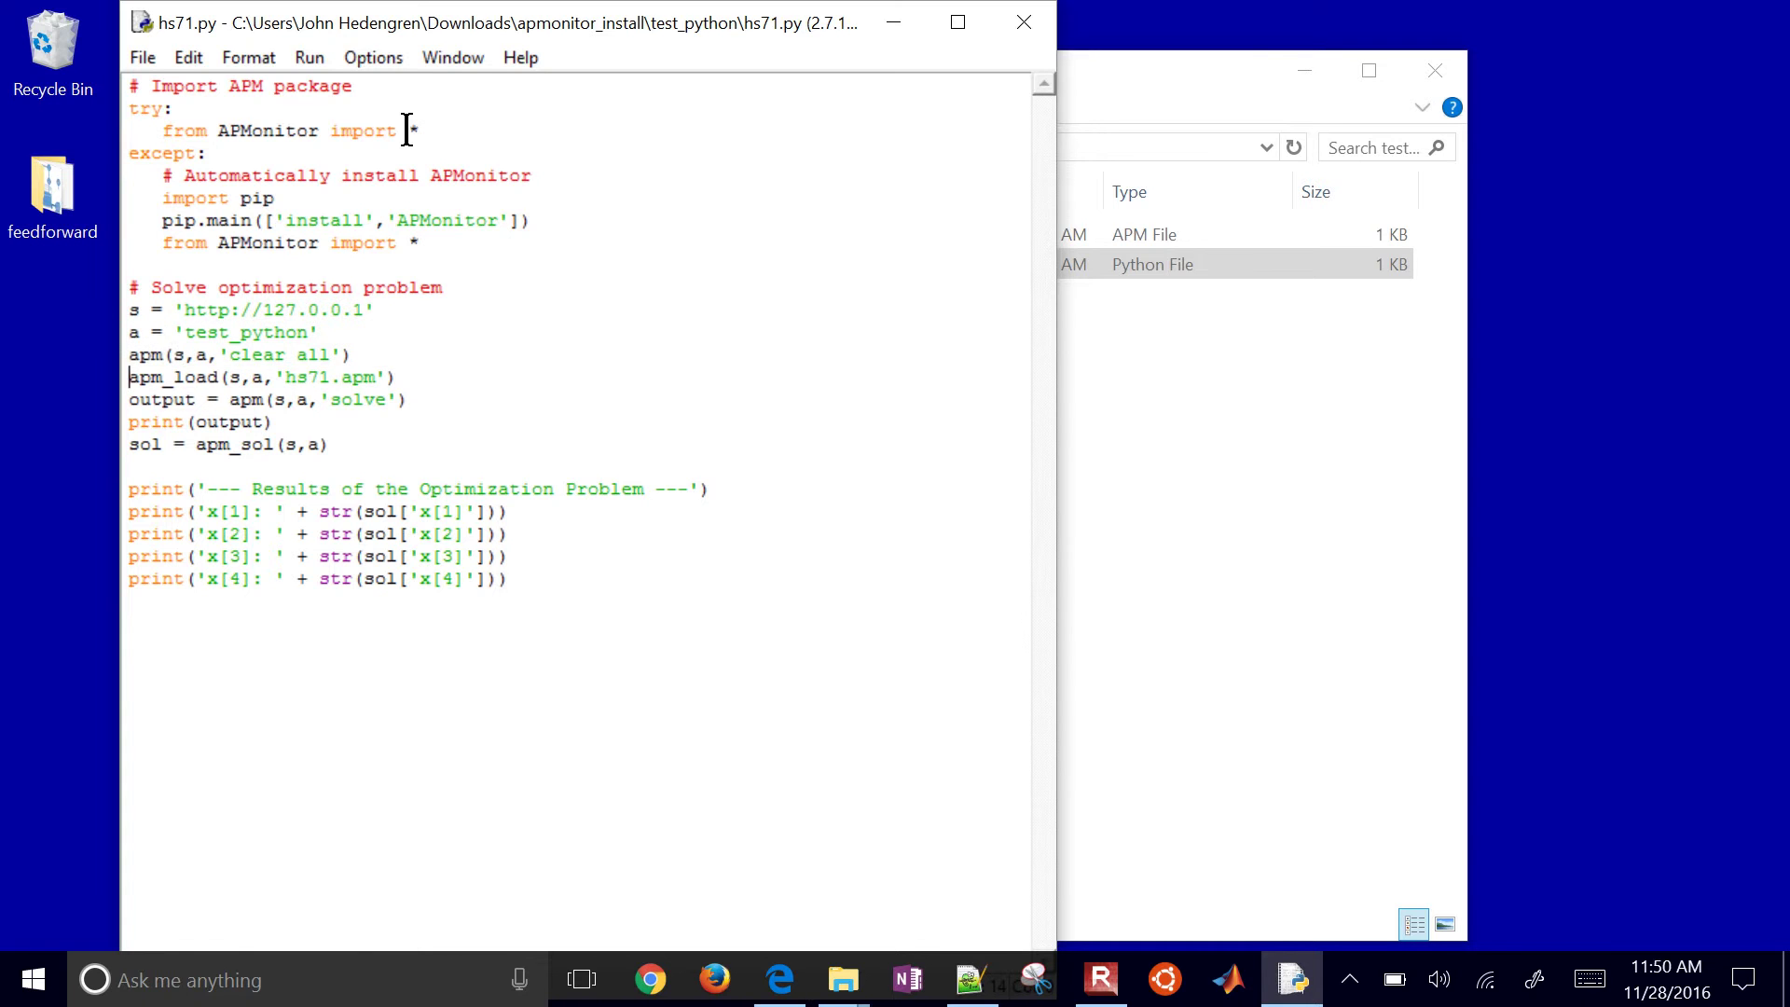
{"action": "key", "text": "shift+Down"}
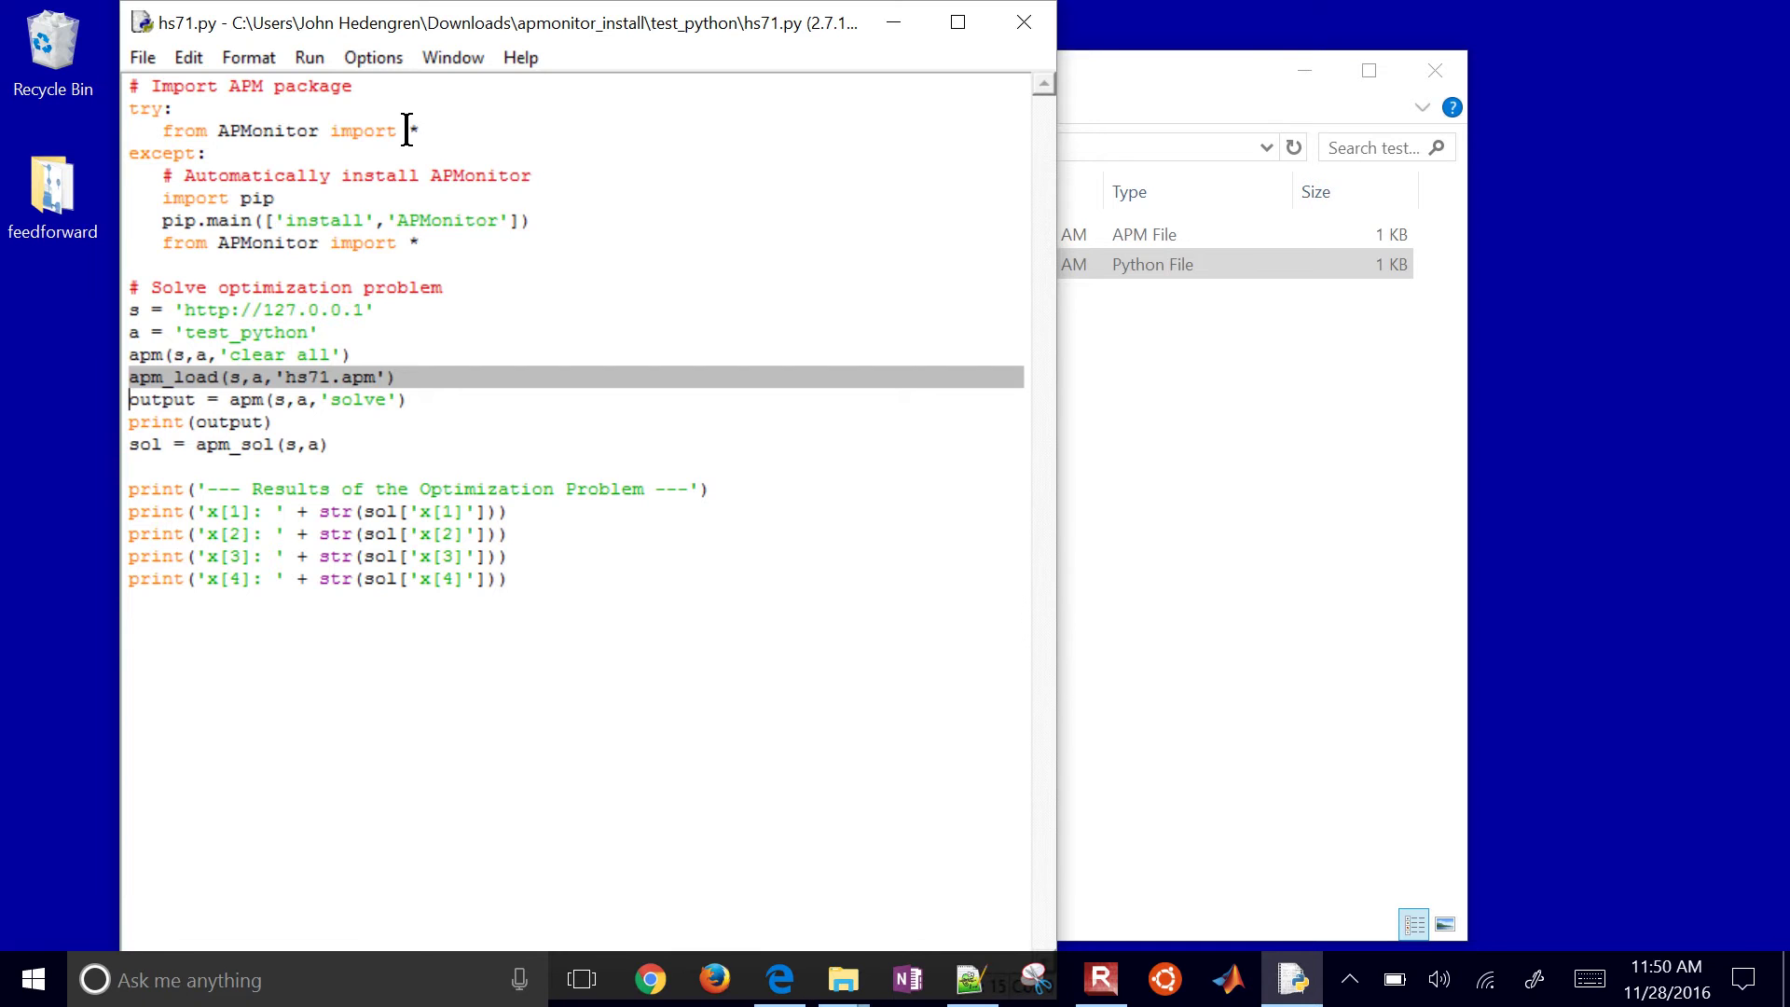
{"action": "key", "text": "shift+Up"}
{"action": "key", "text": "Down"}
{"action": "key", "text": "shift+Down"}
{"action": "key", "text": "Down"}
{"action": "key", "text": "Up"}
{"action": "key", "text": "shift+Down"}
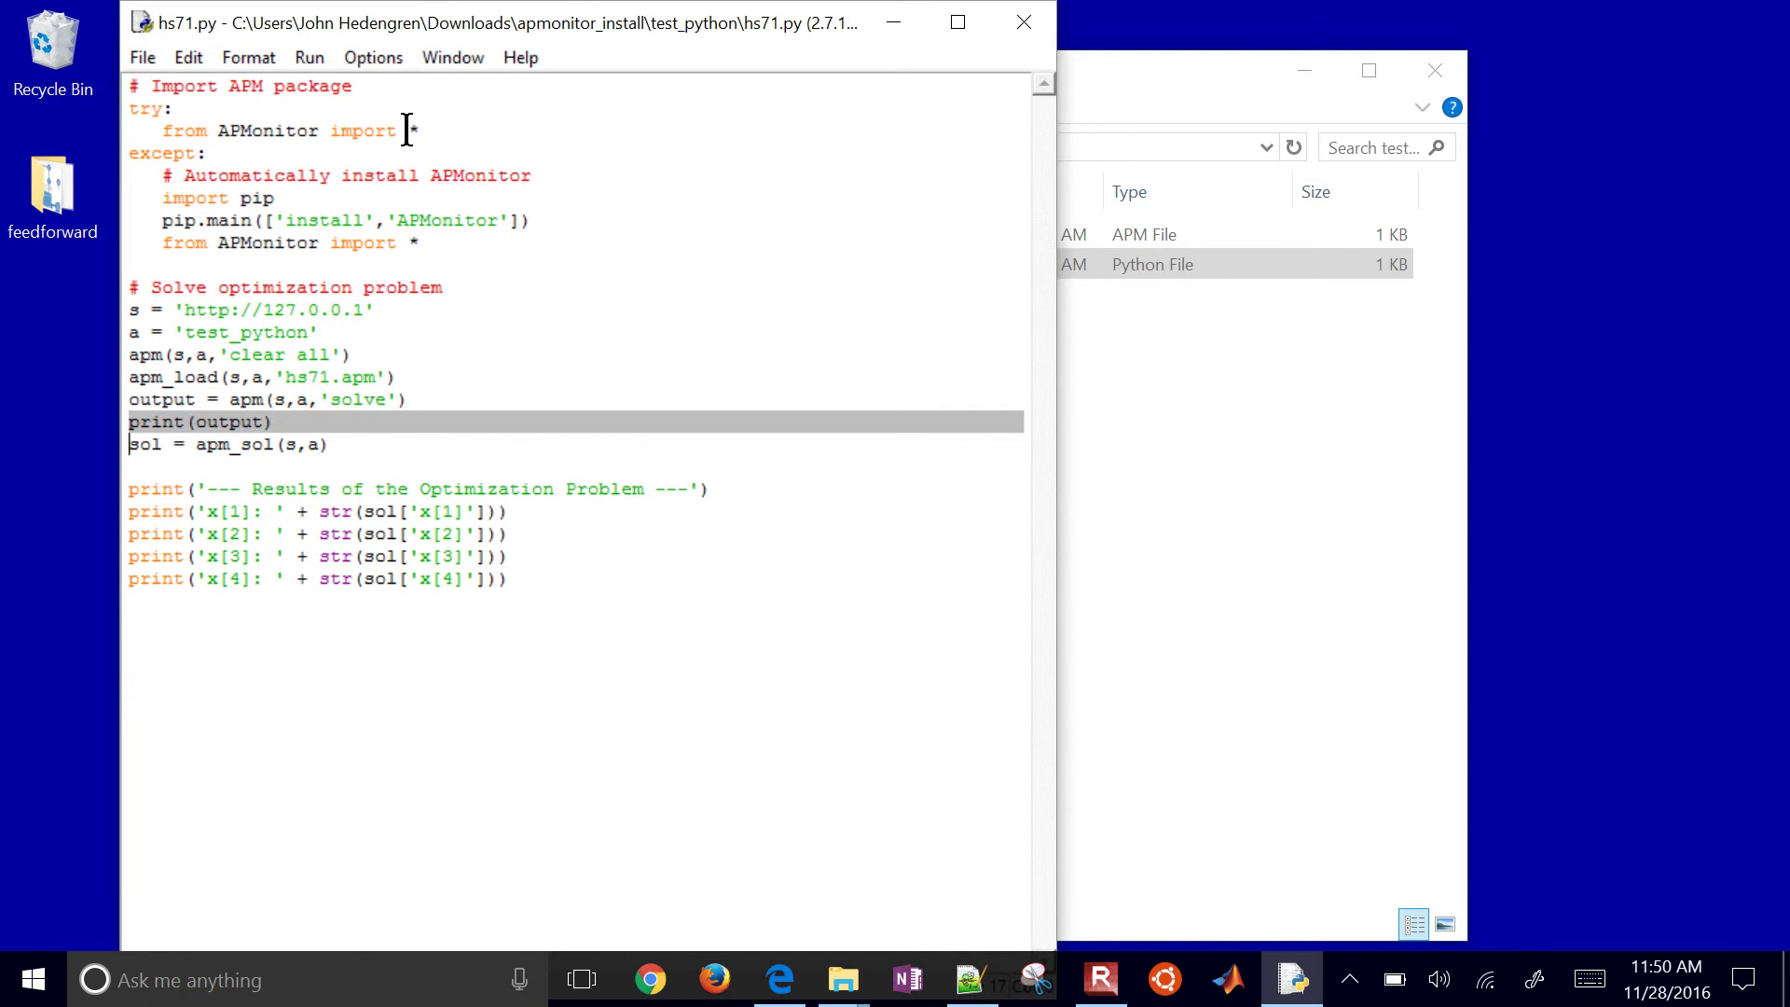
{"action": "key", "text": "Down"}
{"action": "key", "text": "Up"}
{"action": "key", "text": "shift+Down"}
{"action": "key", "text": "Down"}
{"action": "key", "text": "shift+Down"}
{"action": "key", "text": "shift+Down"}
{"action": "key", "text": "shift+Down"}
{"action": "key", "text": "shift+Down"}
{"action": "key", "text": "shift+Down"}
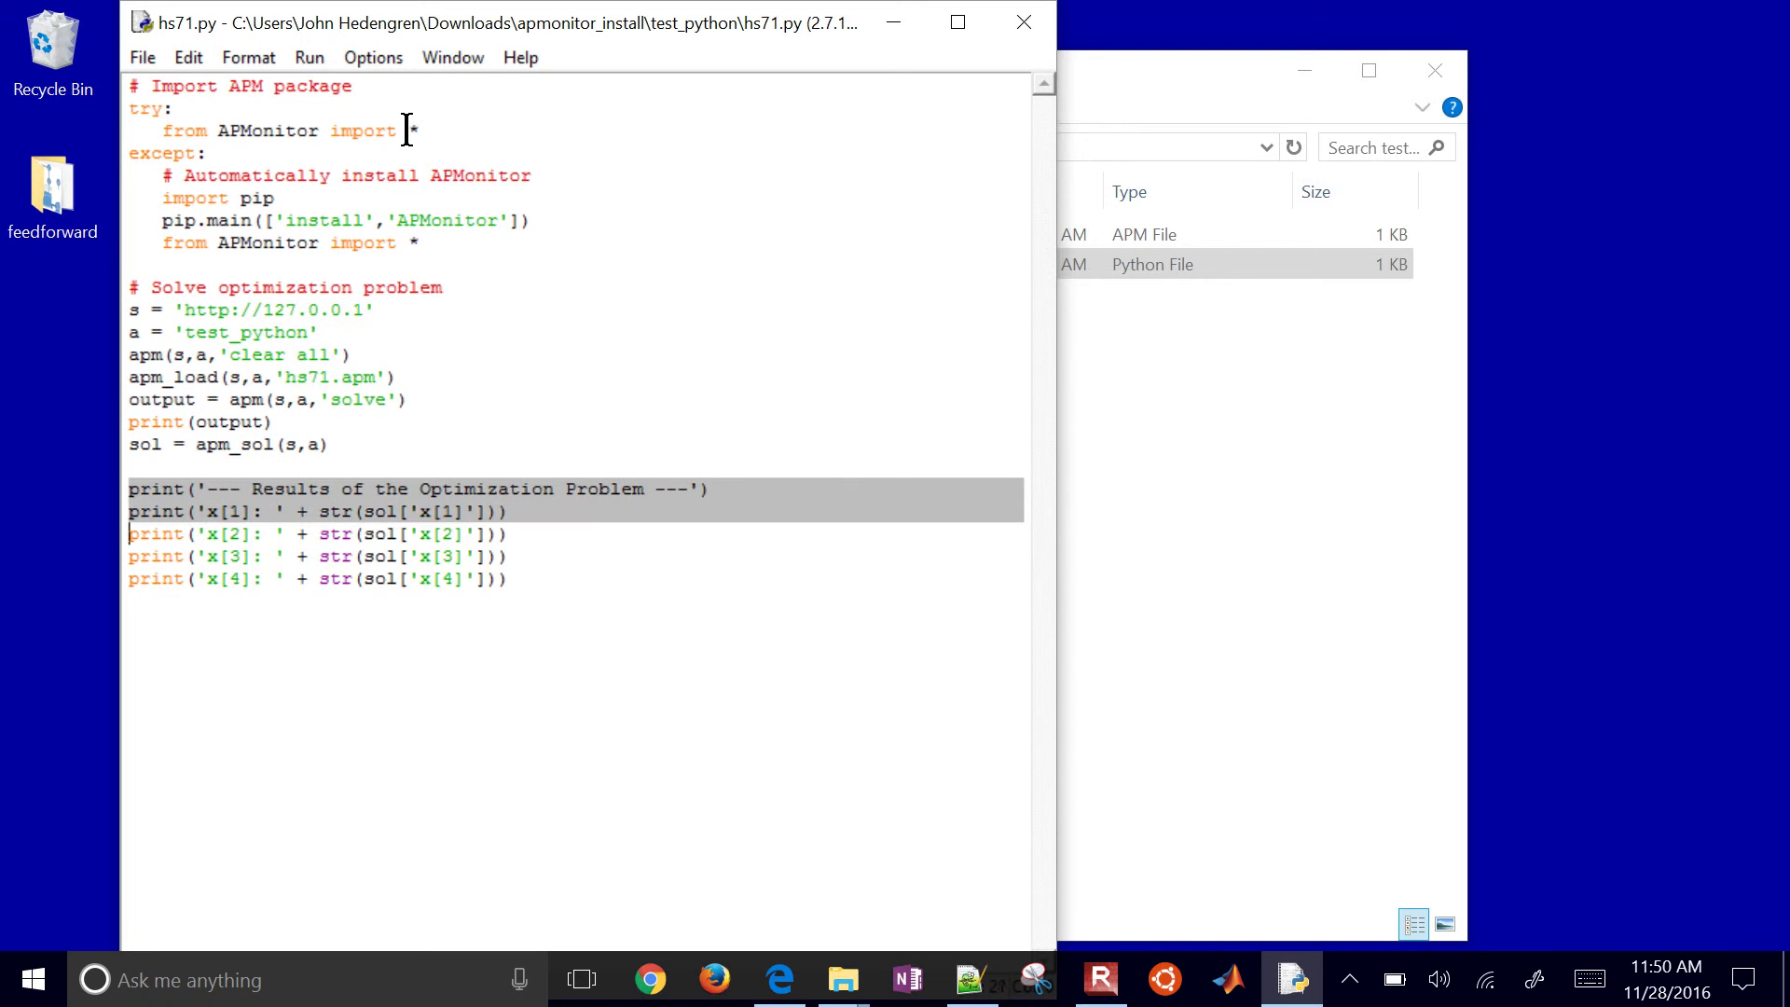
- Open hs71.apm in Notepad++ and highlight its variables, constraints and minimize objective
{"action": "left_click", "coordinate": [1200, 515]}
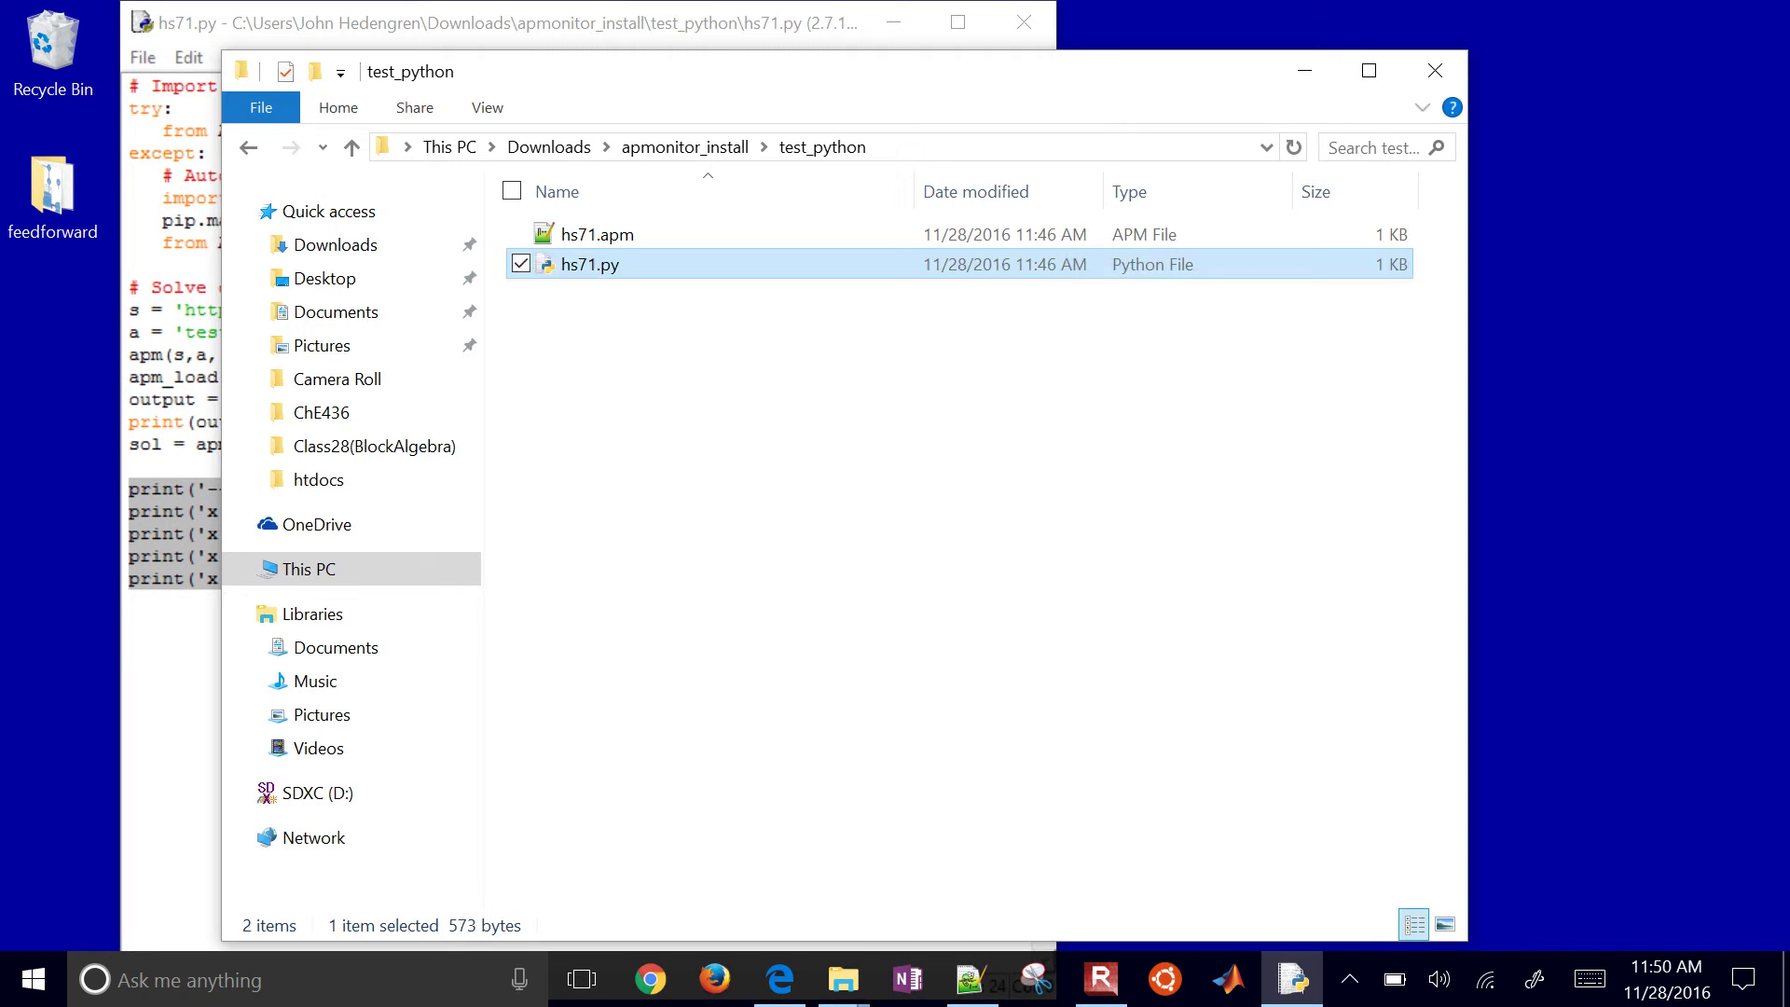
{"action": "double_click", "coordinate": [541, 233]}
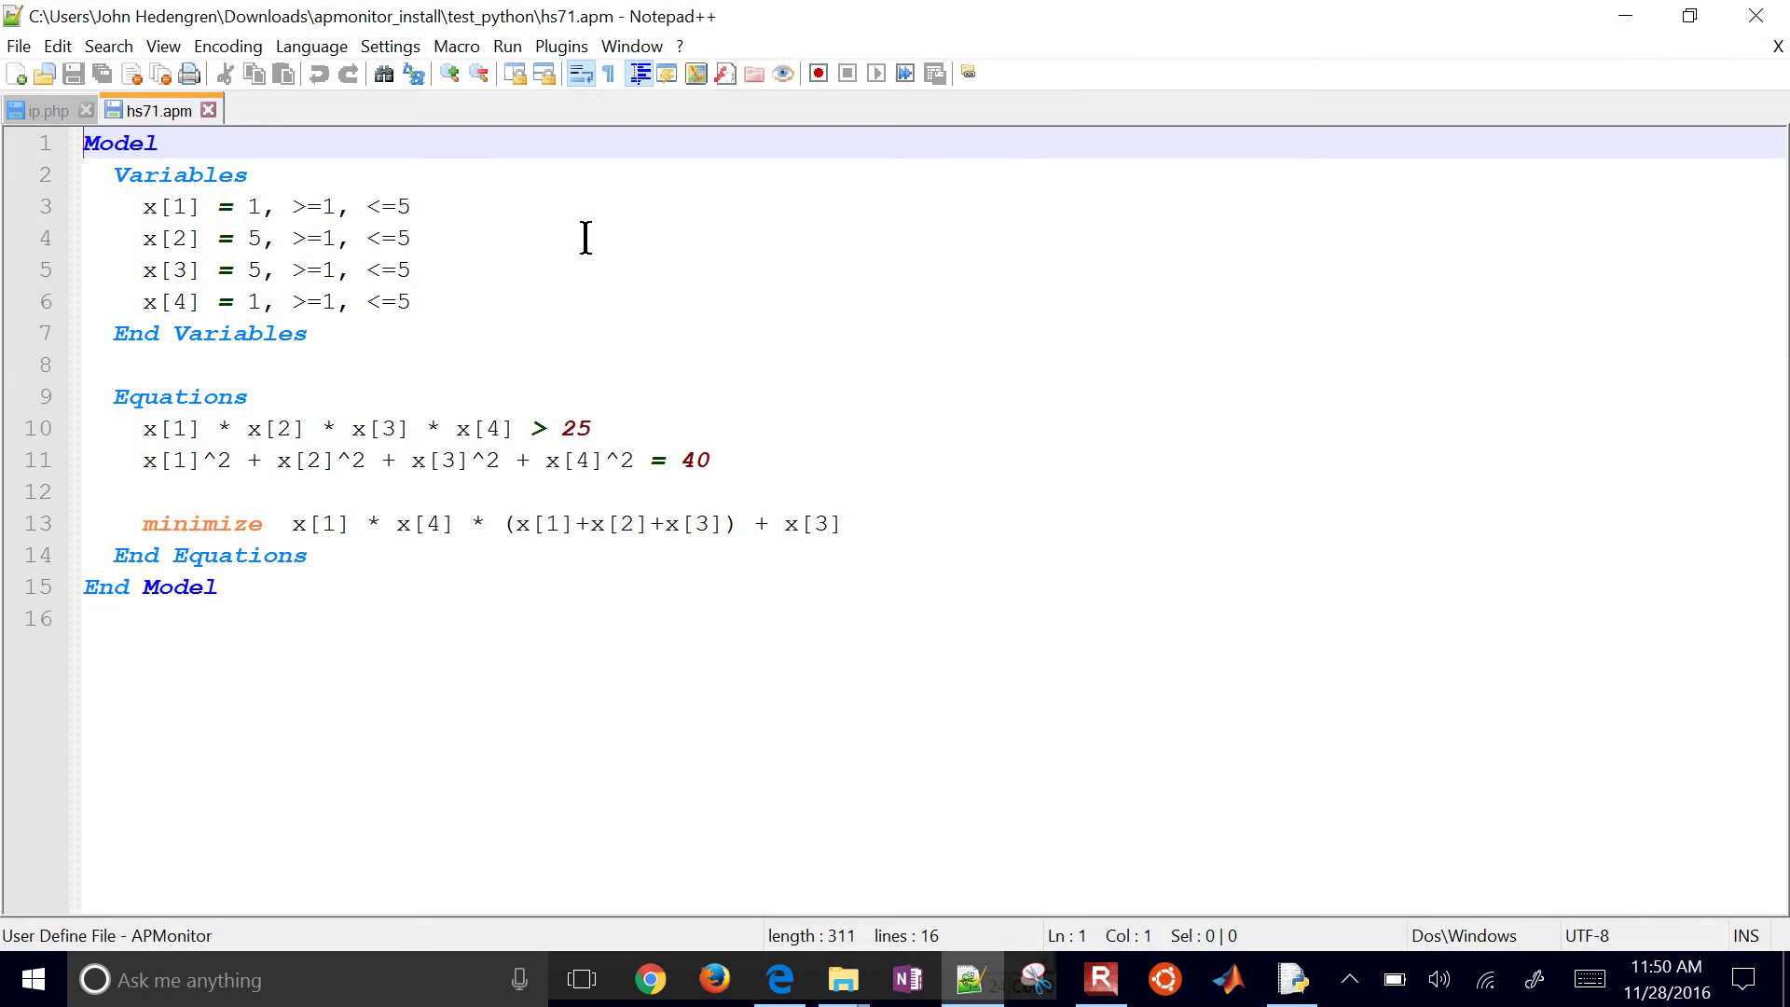
{"action": "key", "text": "Down"}
{"action": "key", "text": "Down"}
{"action": "key", "text": "shift+Down"}
{"action": "key", "text": "shift+Down"}
{"action": "key", "text": "shift+Down"}
{"action": "key", "text": "shift+Down"}
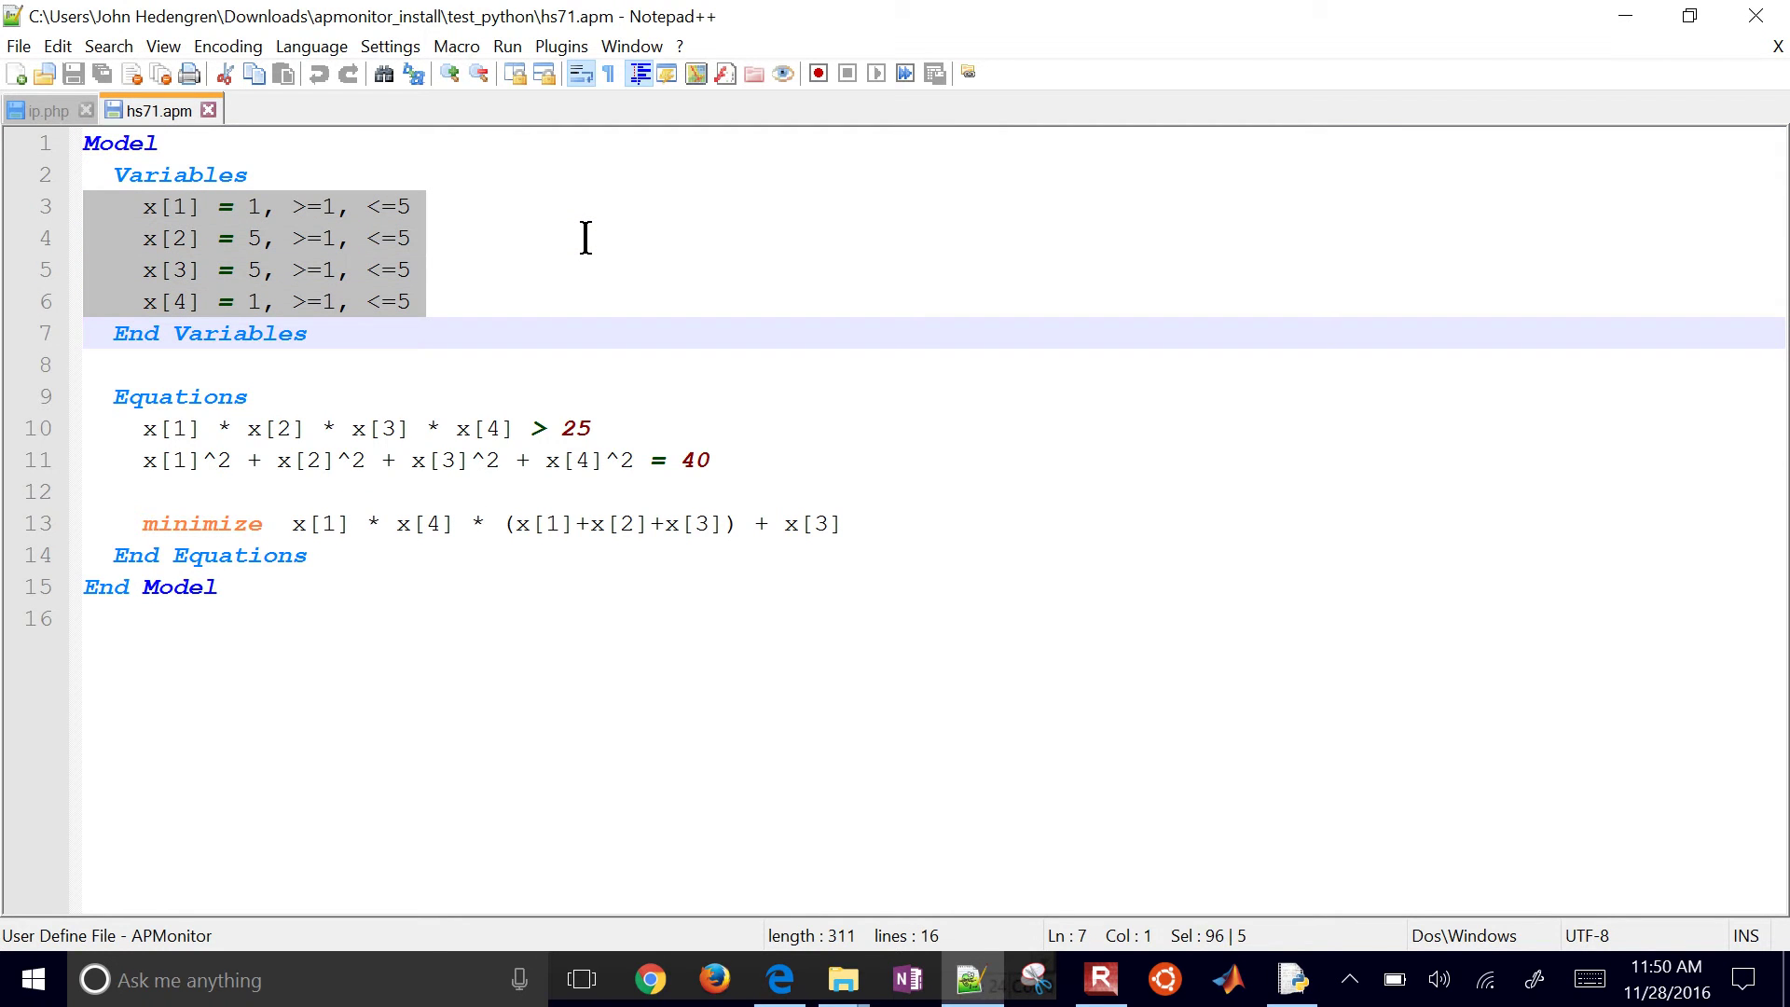
{"action": "key", "text": "Down"}
{"action": "key", "text": "Down"}
{"action": "key", "text": "Down"}
{"action": "key", "text": "shift+Down"}
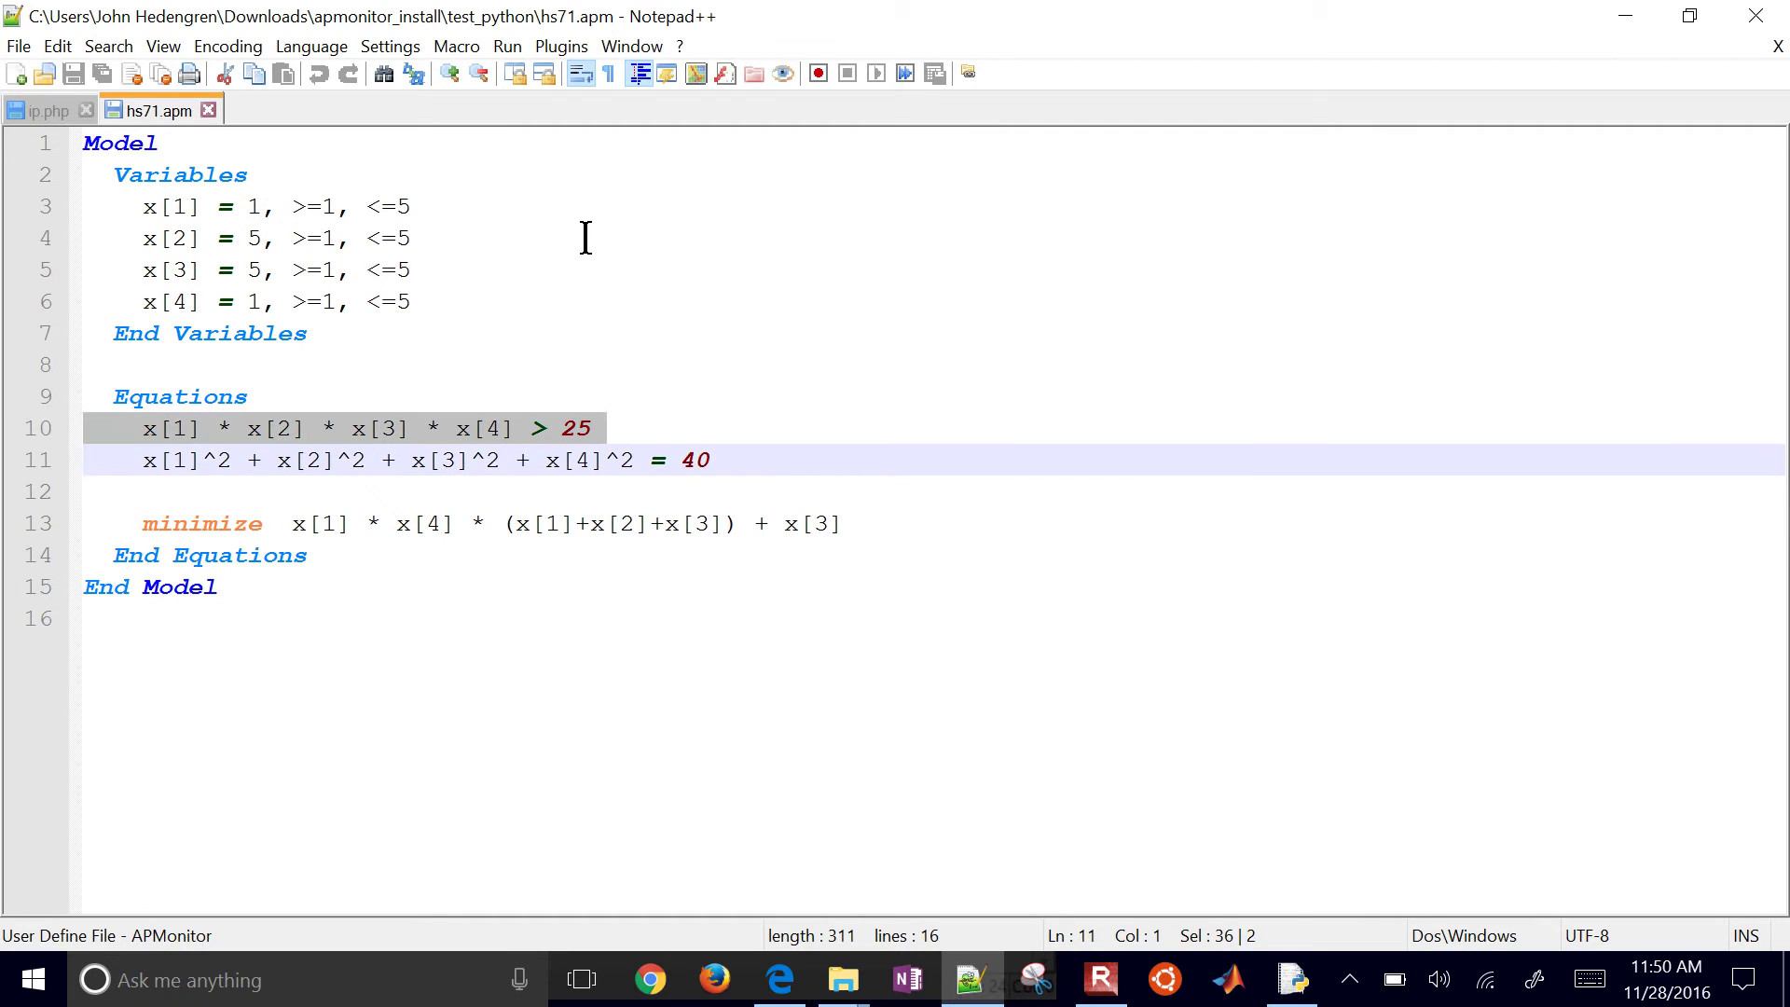
{"action": "key", "text": "Down"}
{"action": "key", "text": "Up"}
{"action": "key", "text": "shift+Down"}
{"action": "key", "text": "Down"}
{"action": "key", "text": "Down"}
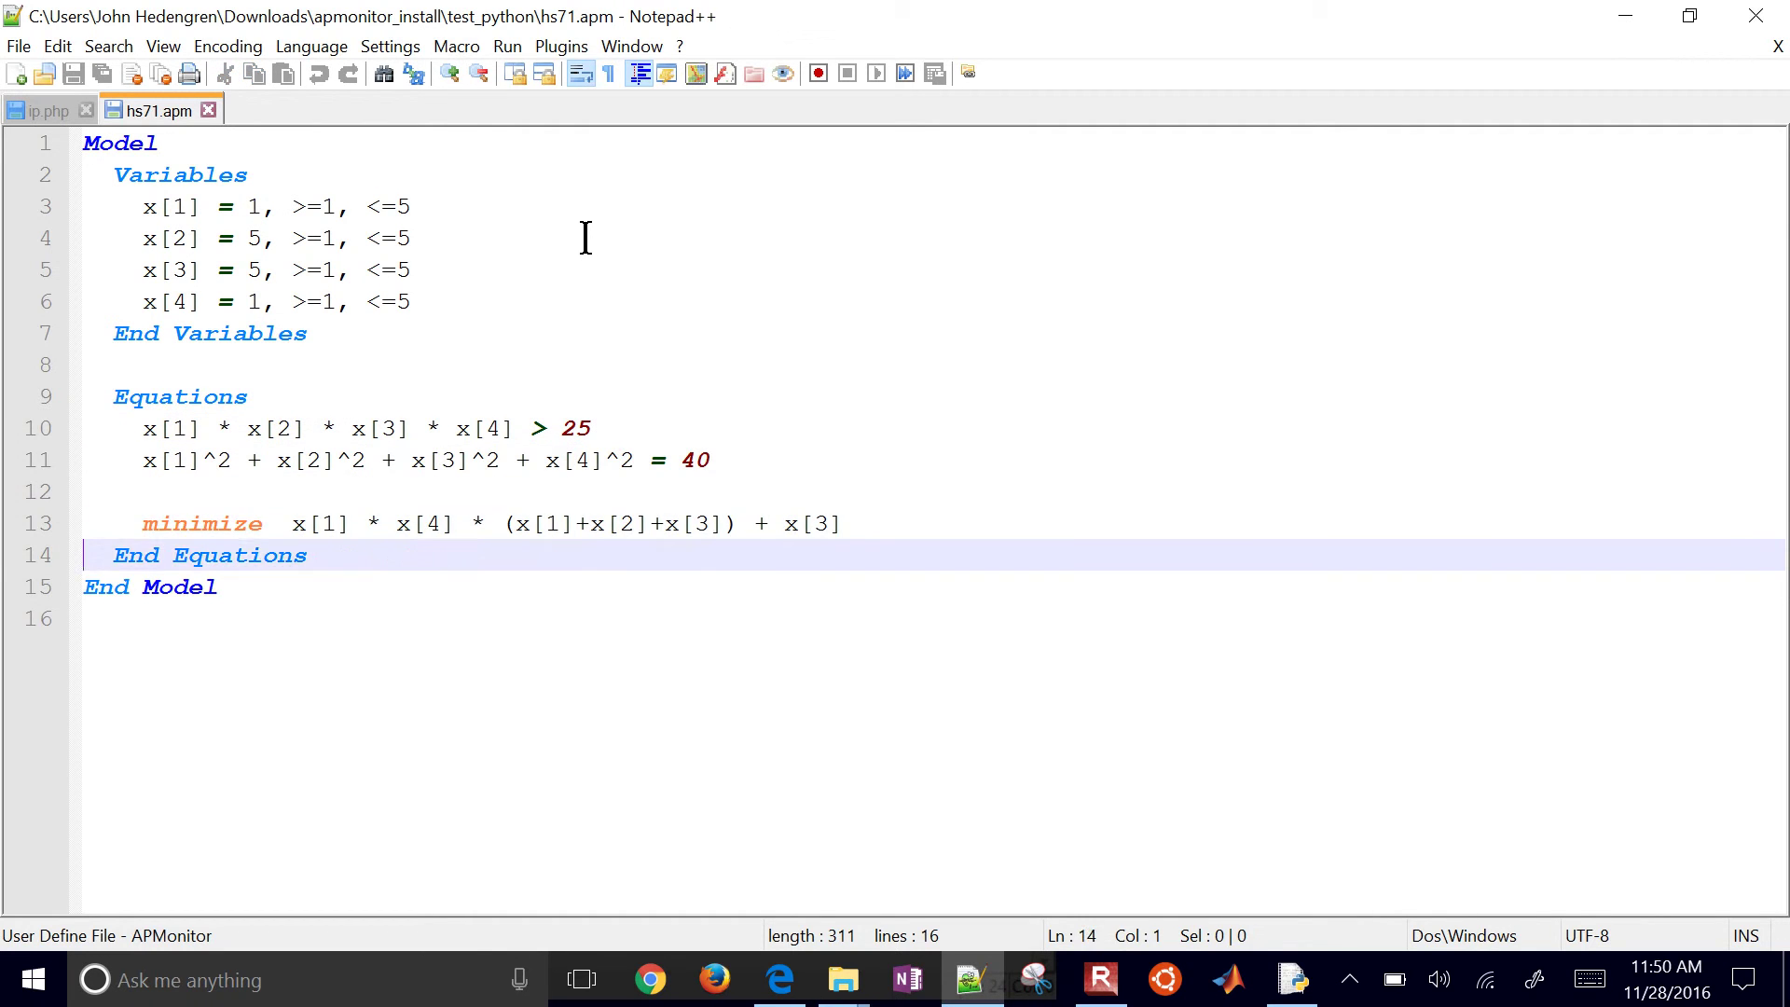
{"action": "key", "text": "Up"}
{"action": "key", "text": "shift+Down"}
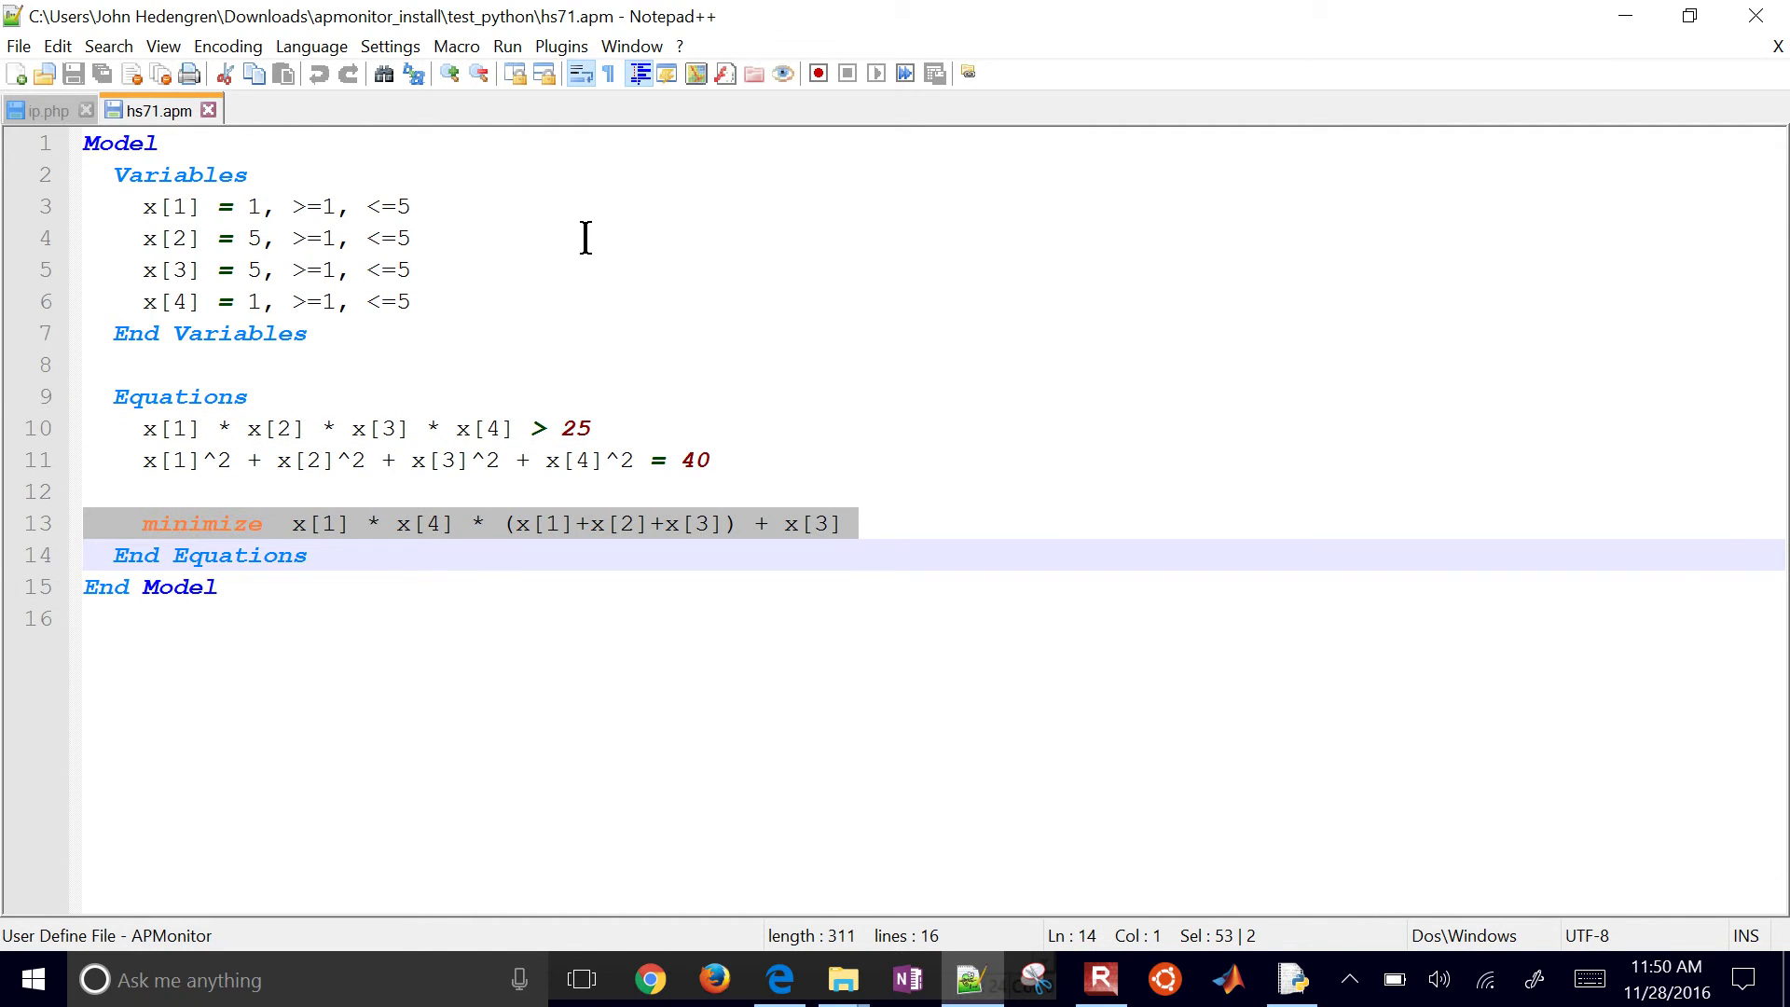
- Close hs71.apm, ip.php and Notepad++, then open hs71.py with Edit with IDLE
{"action": "key", "text": "ctrl+w"}
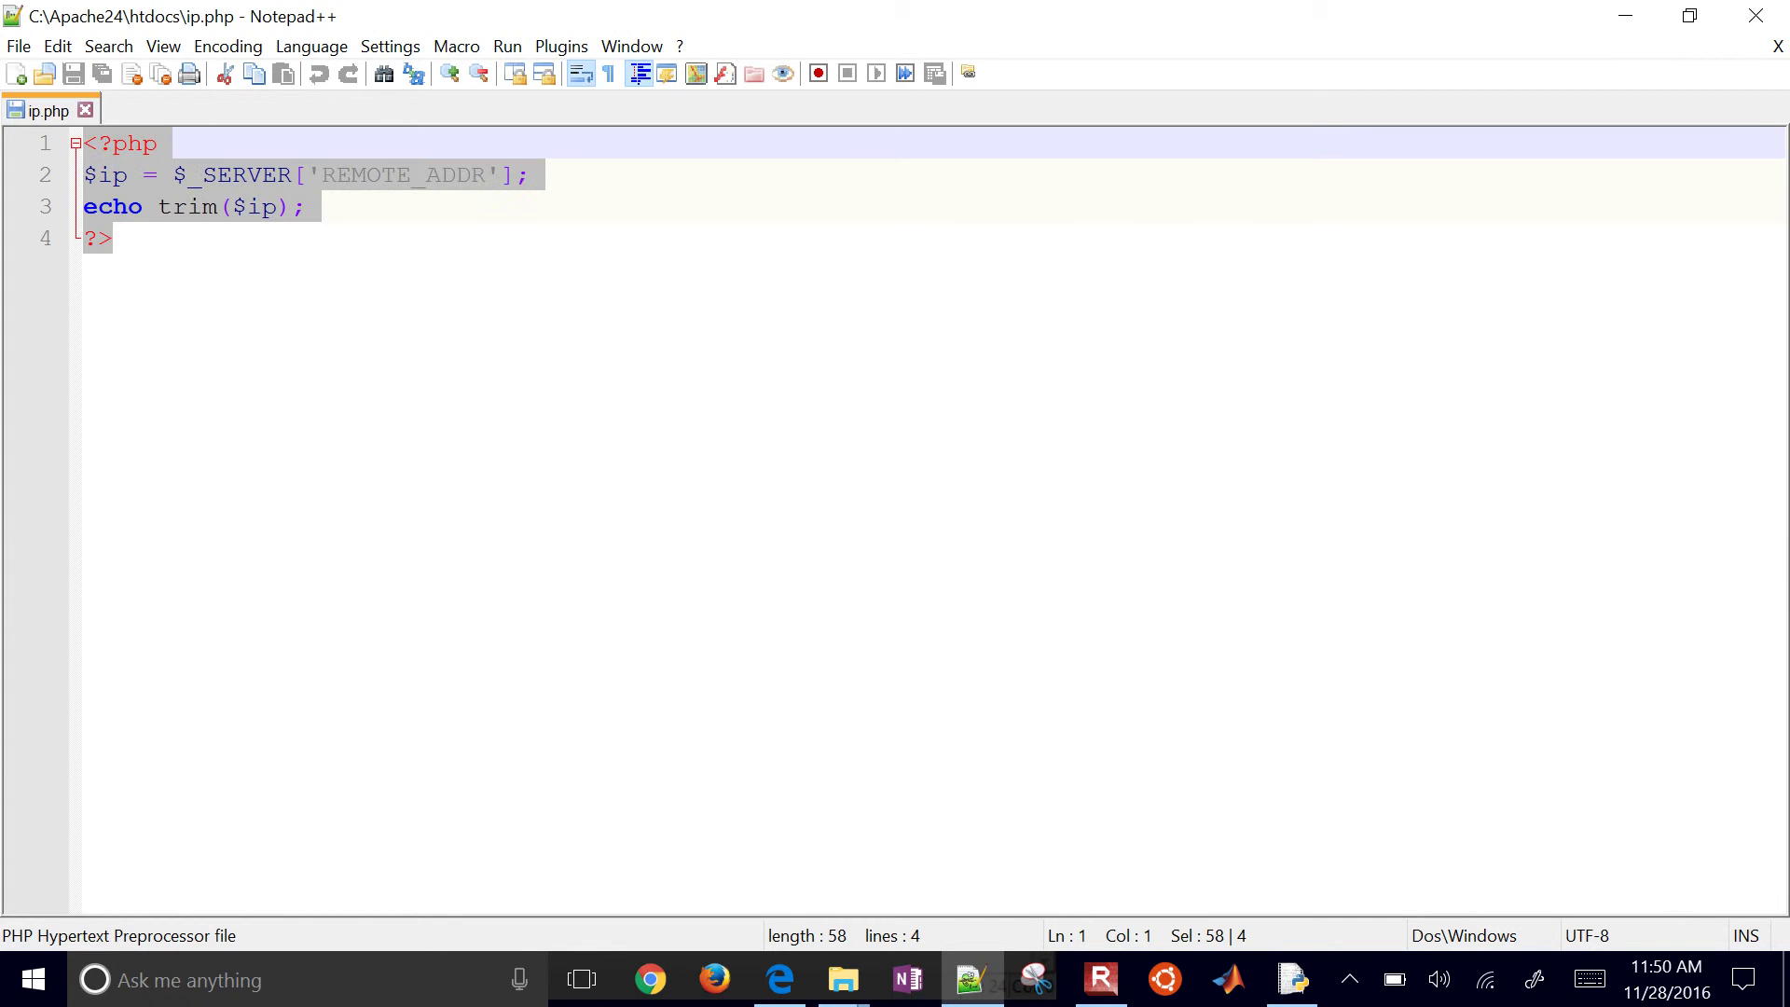
{"action": "key", "text": "ctrl+w"}
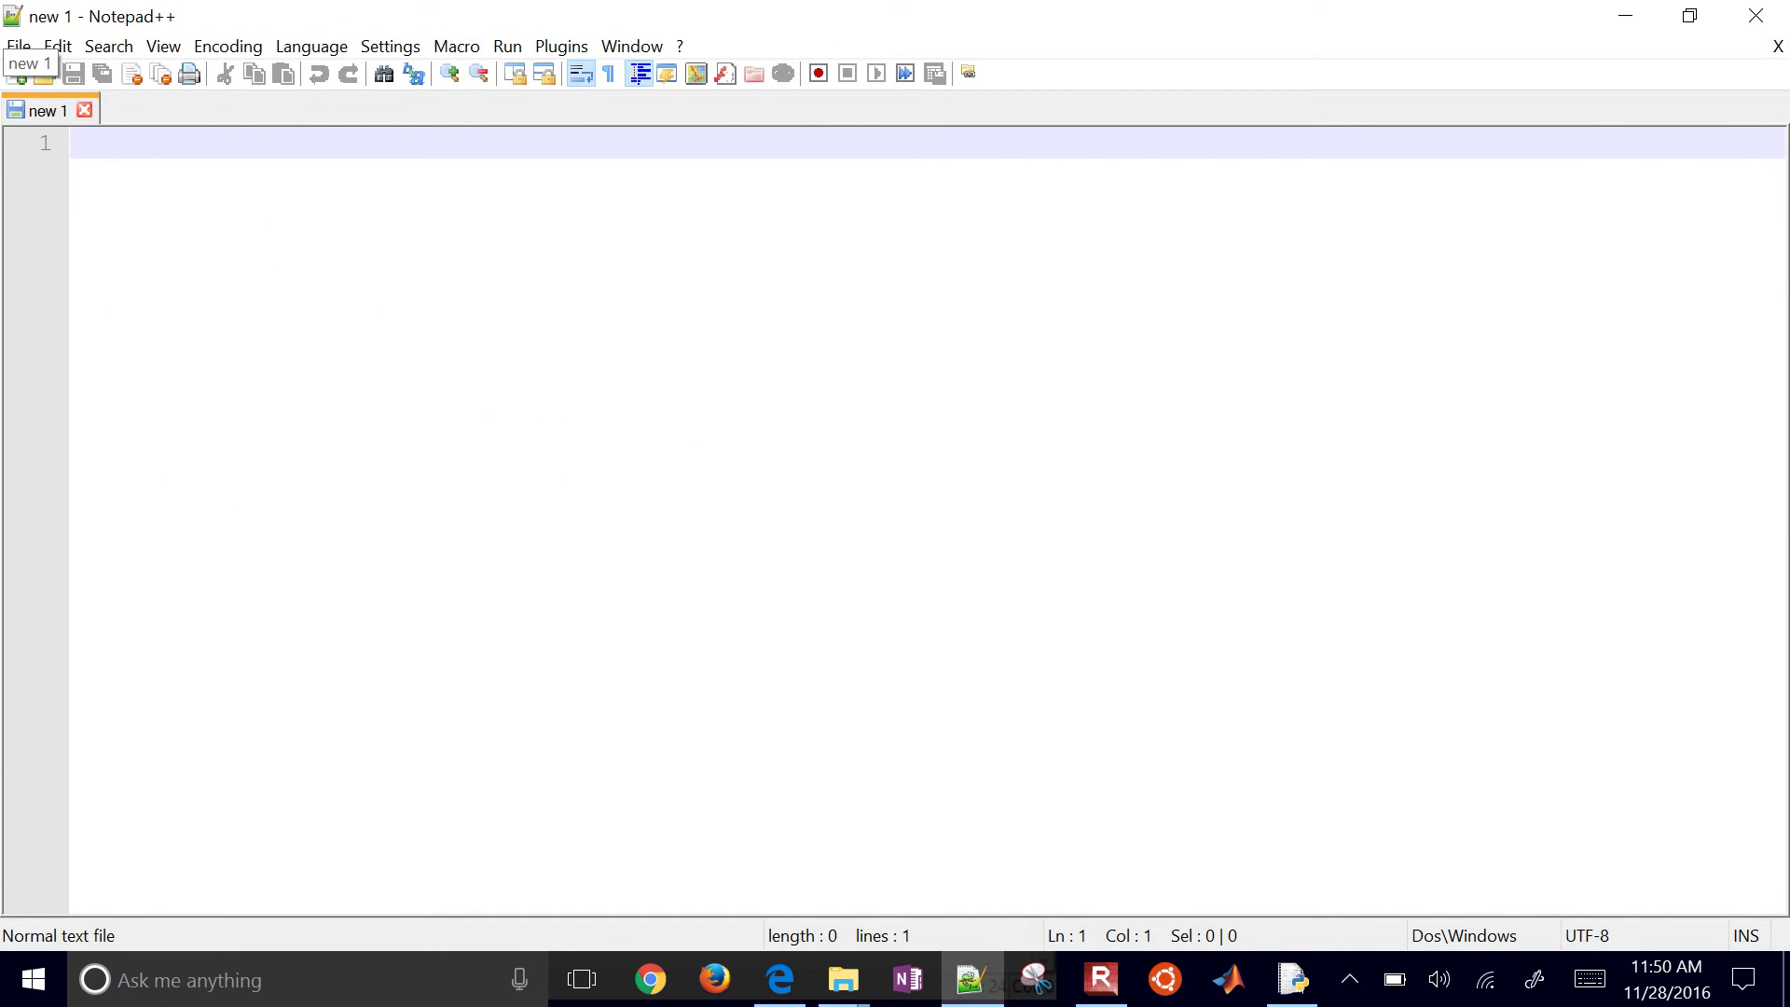
{"action": "key", "text": "alt+F4"}
{"action": "left_click", "coordinate": [924, 446]}
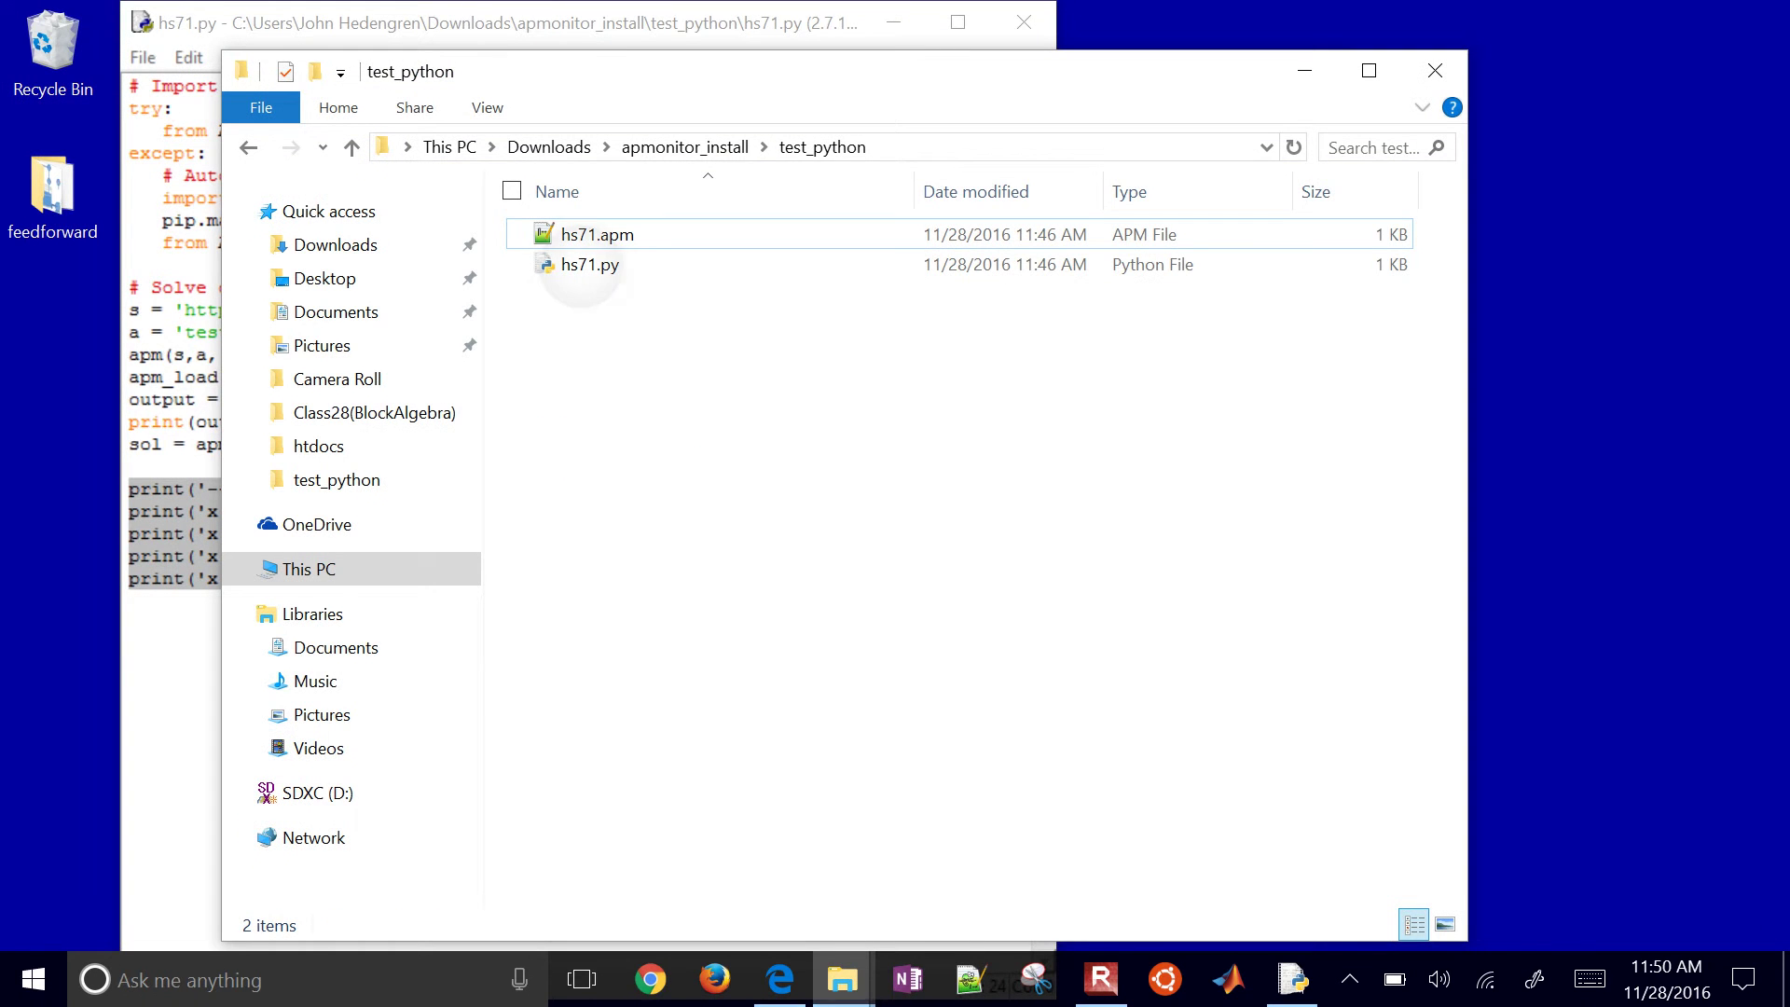
{"action": "right_click", "coordinate": [578, 270]}
{"action": "left_click", "coordinate": [373, 129]}
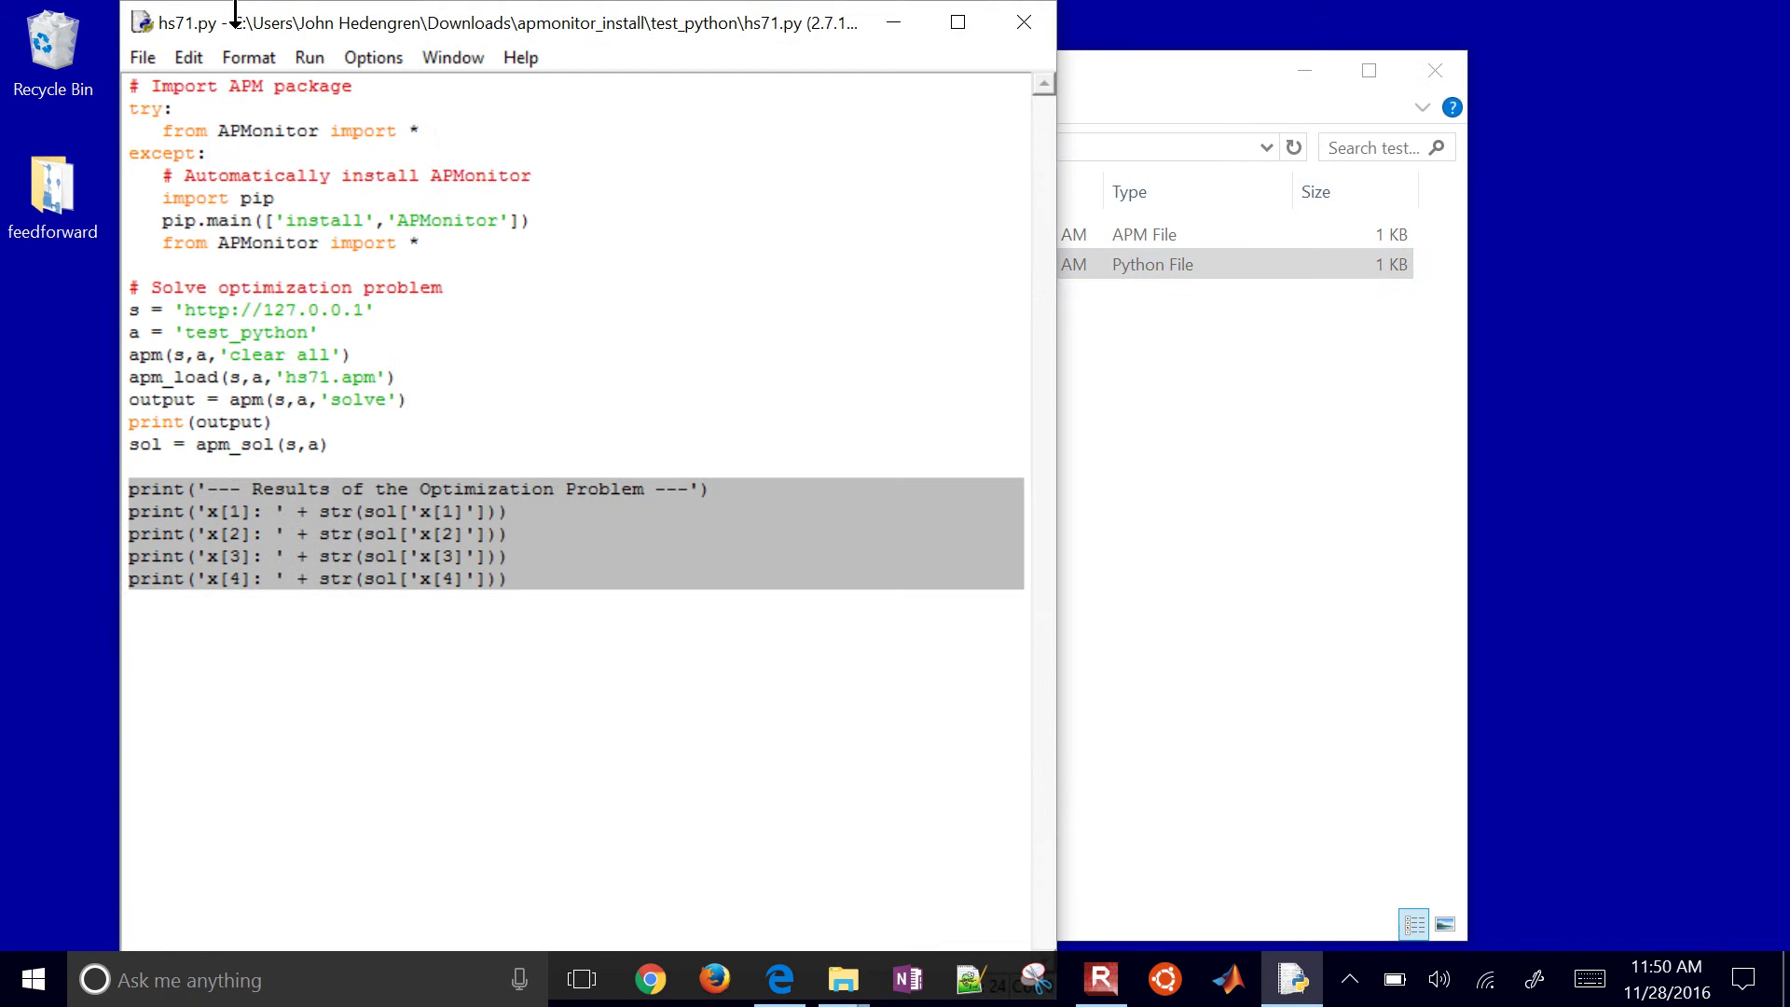
- Run hs71.py via Run Module, installing APMonitor-1.1.0 before an ImportError appears
{"action": "key", "text": "alt+r"}
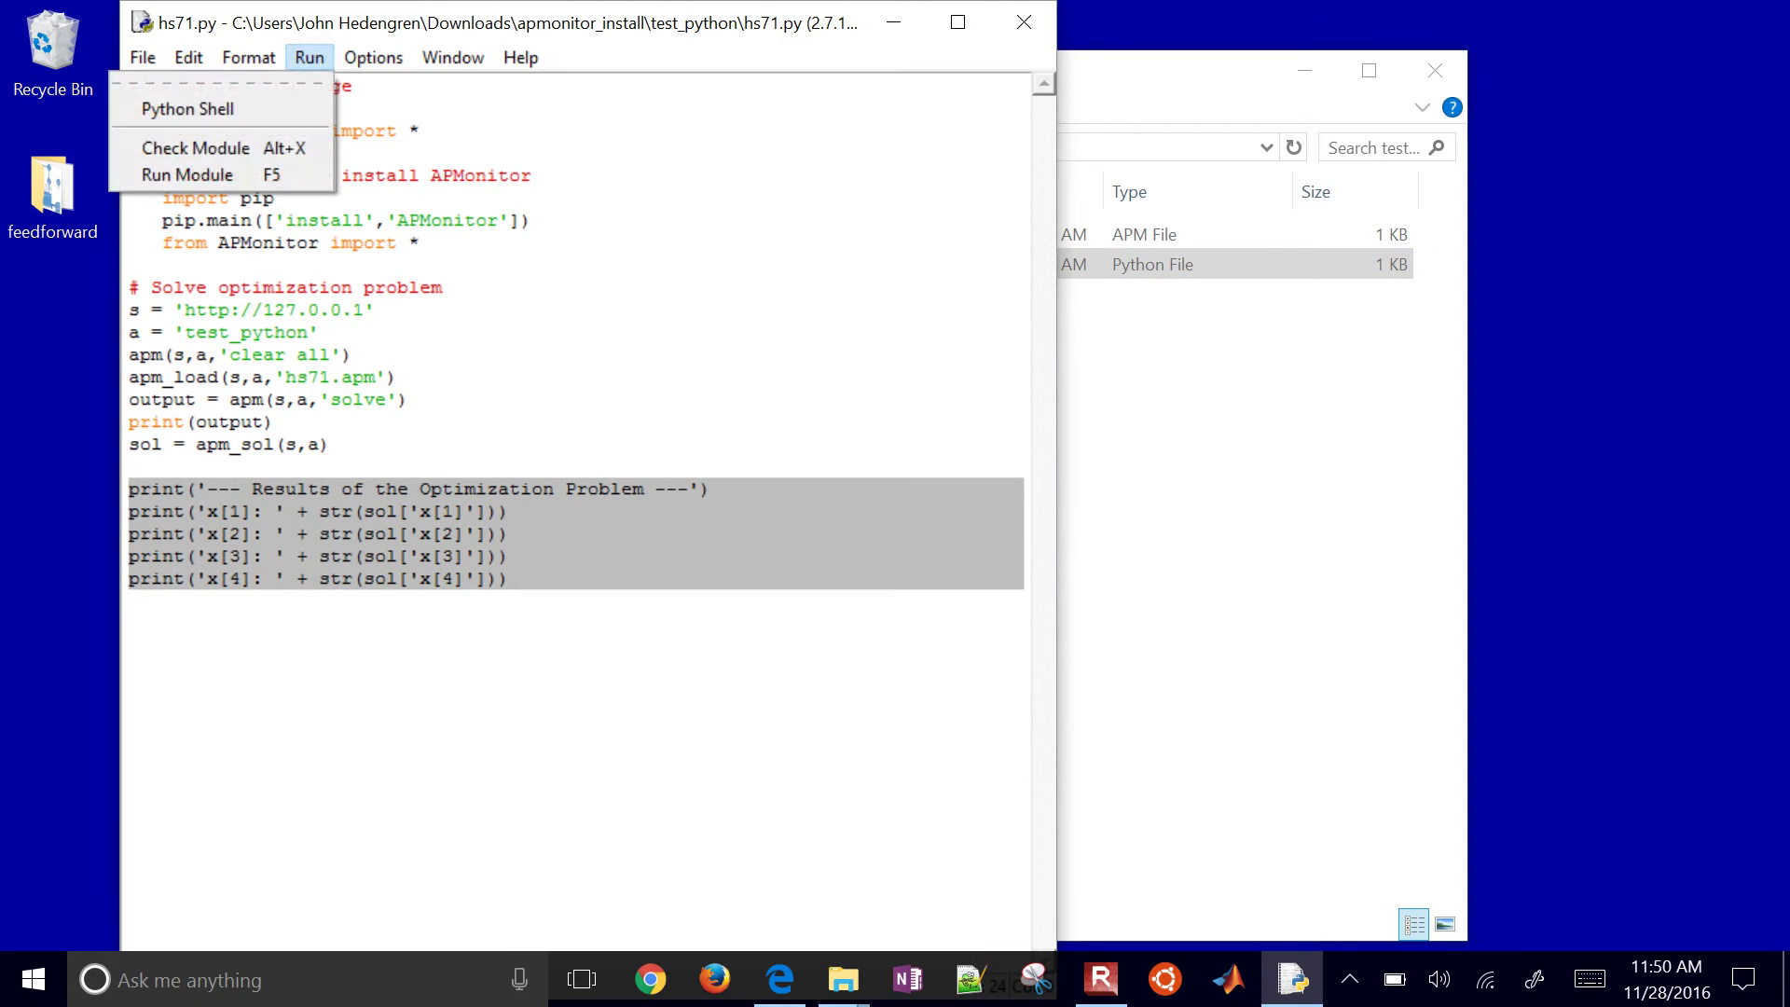
{"action": "left_click", "coordinate": [280, 174]}
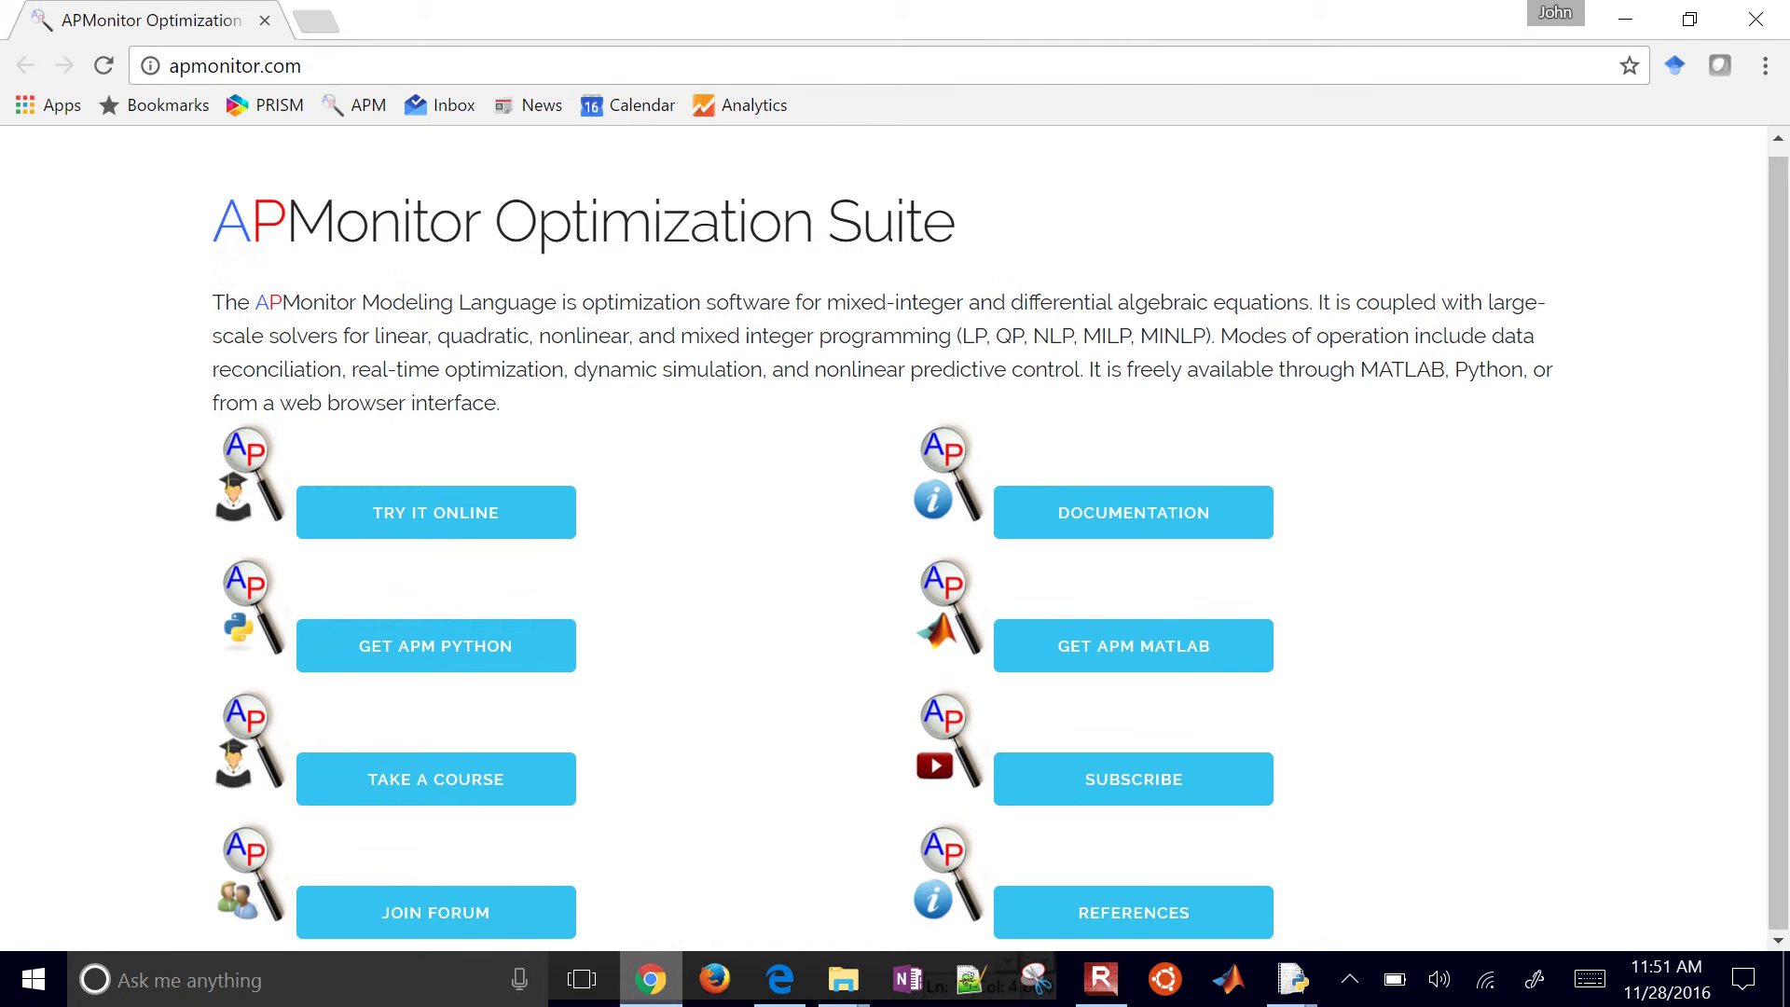
- Open the APM Python documentation page and scroll through it
{"action": "left_click", "coordinate": [436, 646]}
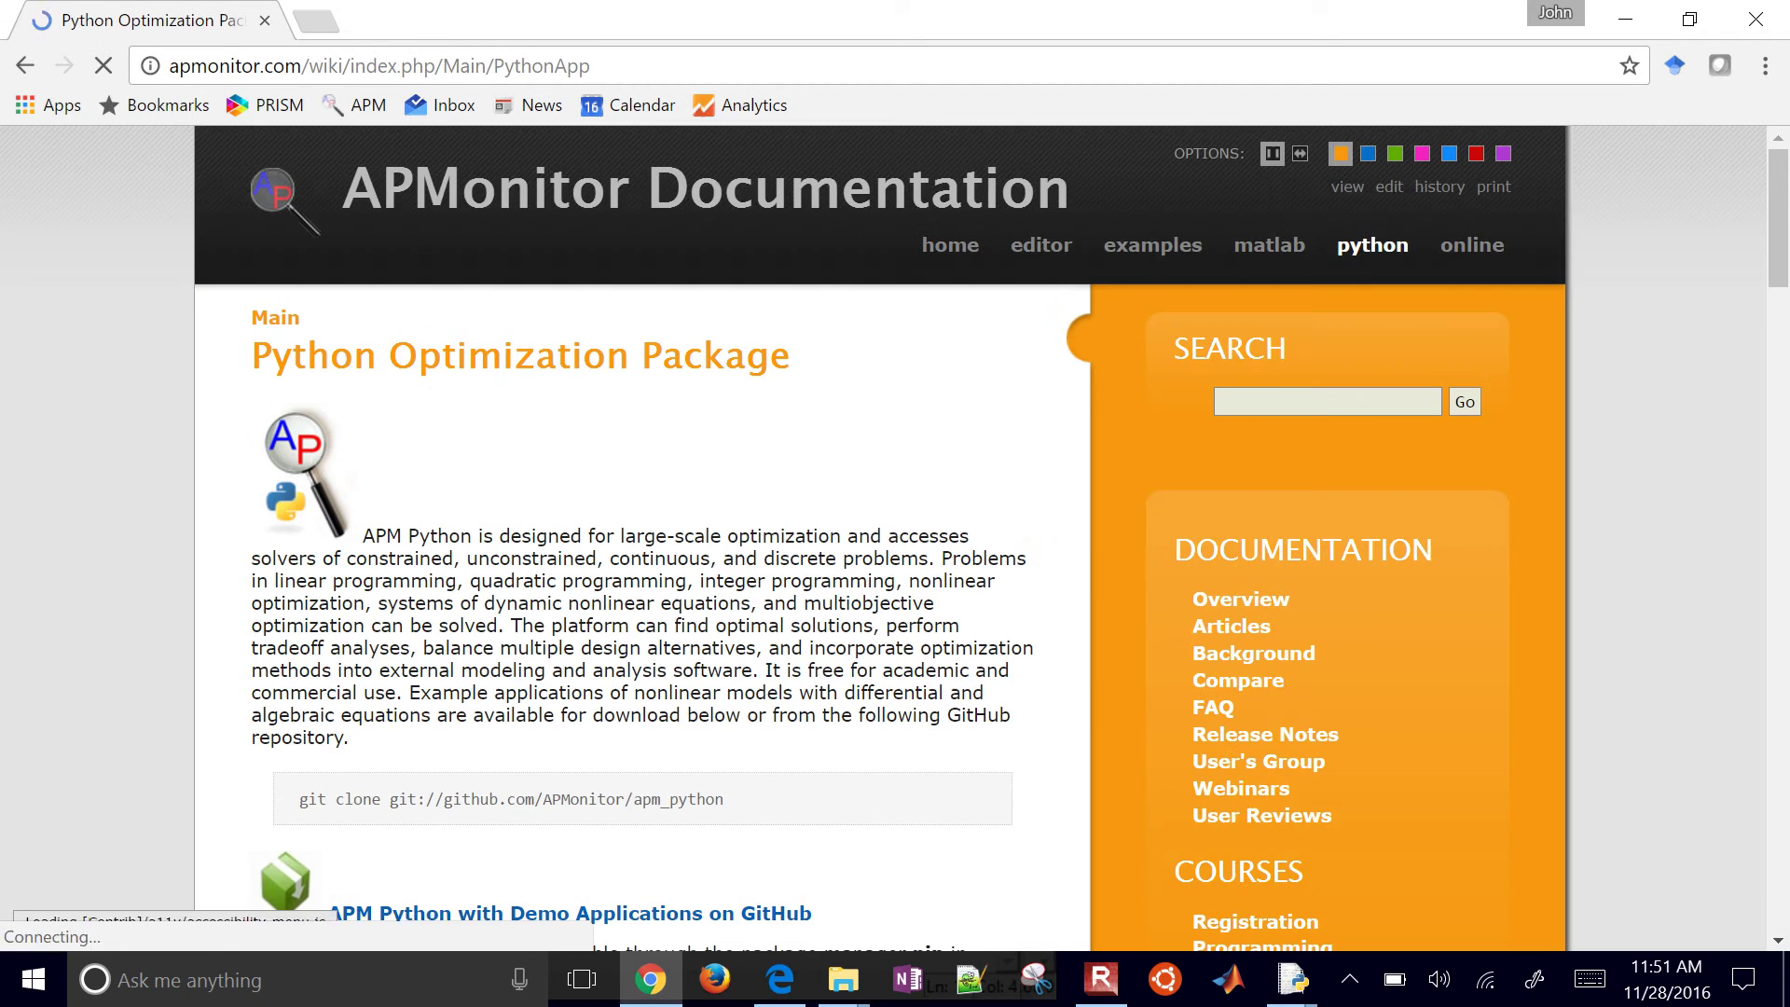
{"action": "scroll", "coordinate": [895, 537], "scroll_direction": "down", "scroll_amount": 2}
{"action": "scroll", "coordinate": [895, 538], "scroll_direction": "down", "scroll_amount": 2}
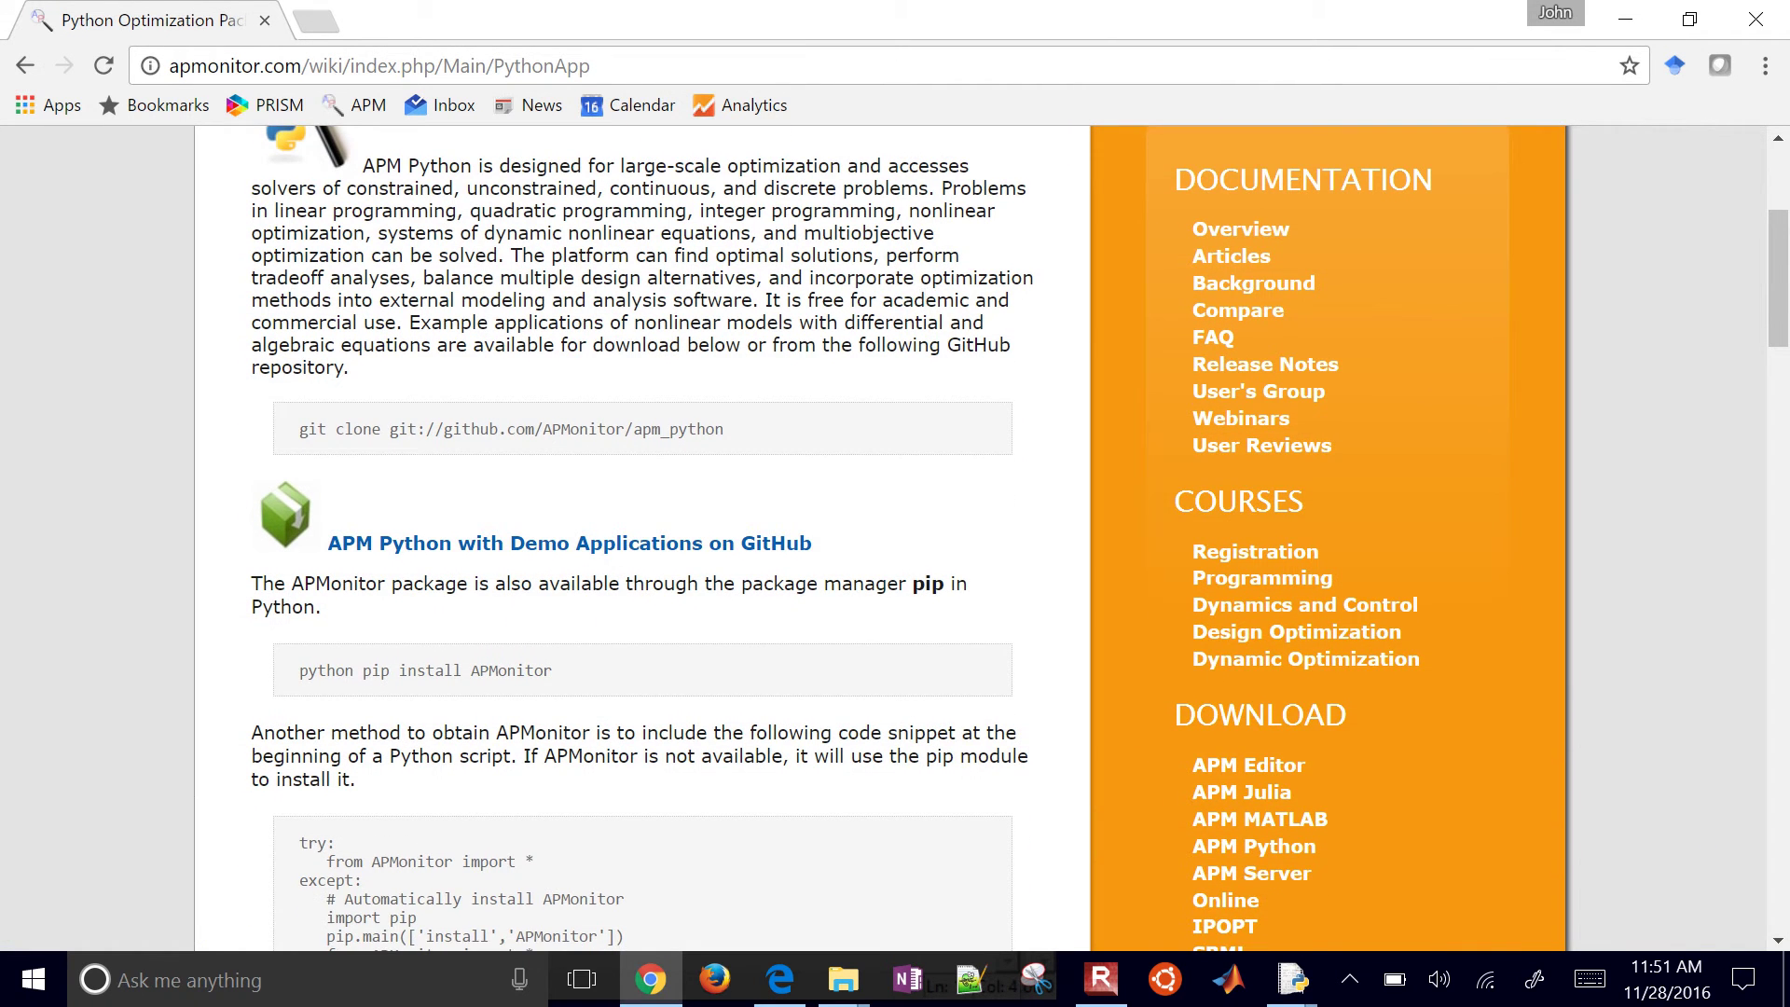
{"action": "scroll", "coordinate": [894, 538], "scroll_direction": "down", "scroll_amount": 1}
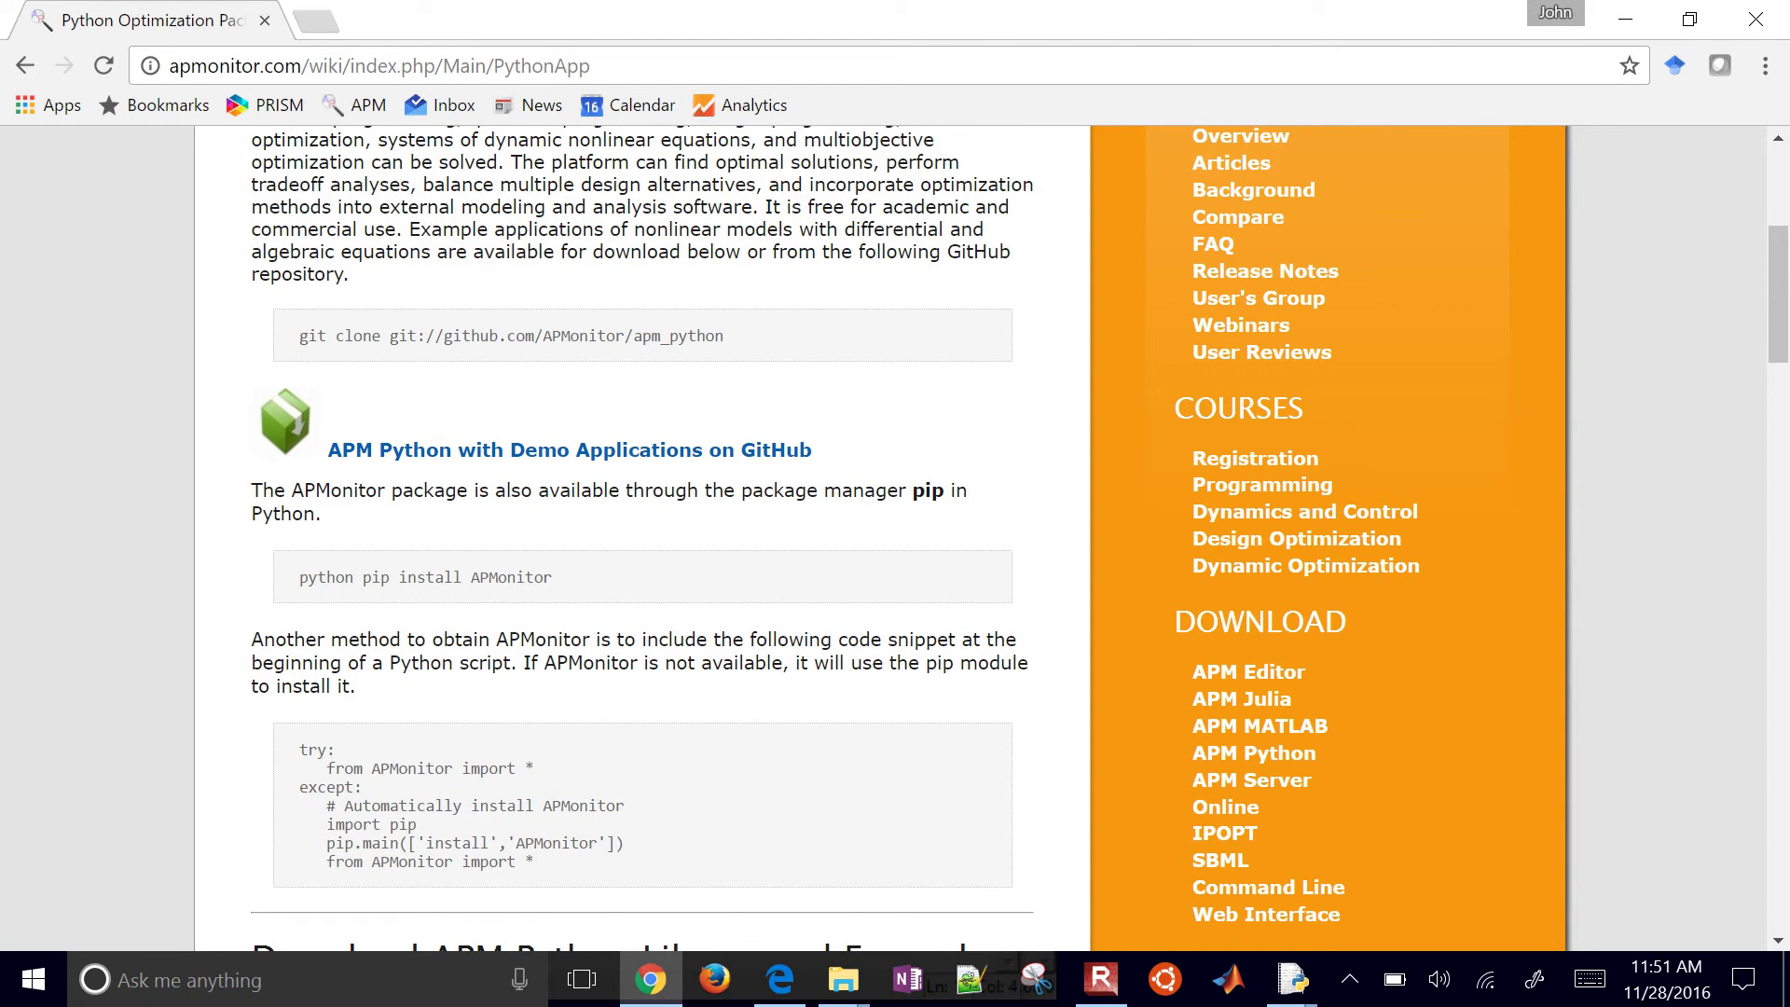
{"action": "scroll", "coordinate": [683, 657], "scroll_direction": "down", "scroll_amount": 3}
{"action": "scroll", "coordinate": [683, 657], "scroll_direction": "up", "scroll_amount": 4}
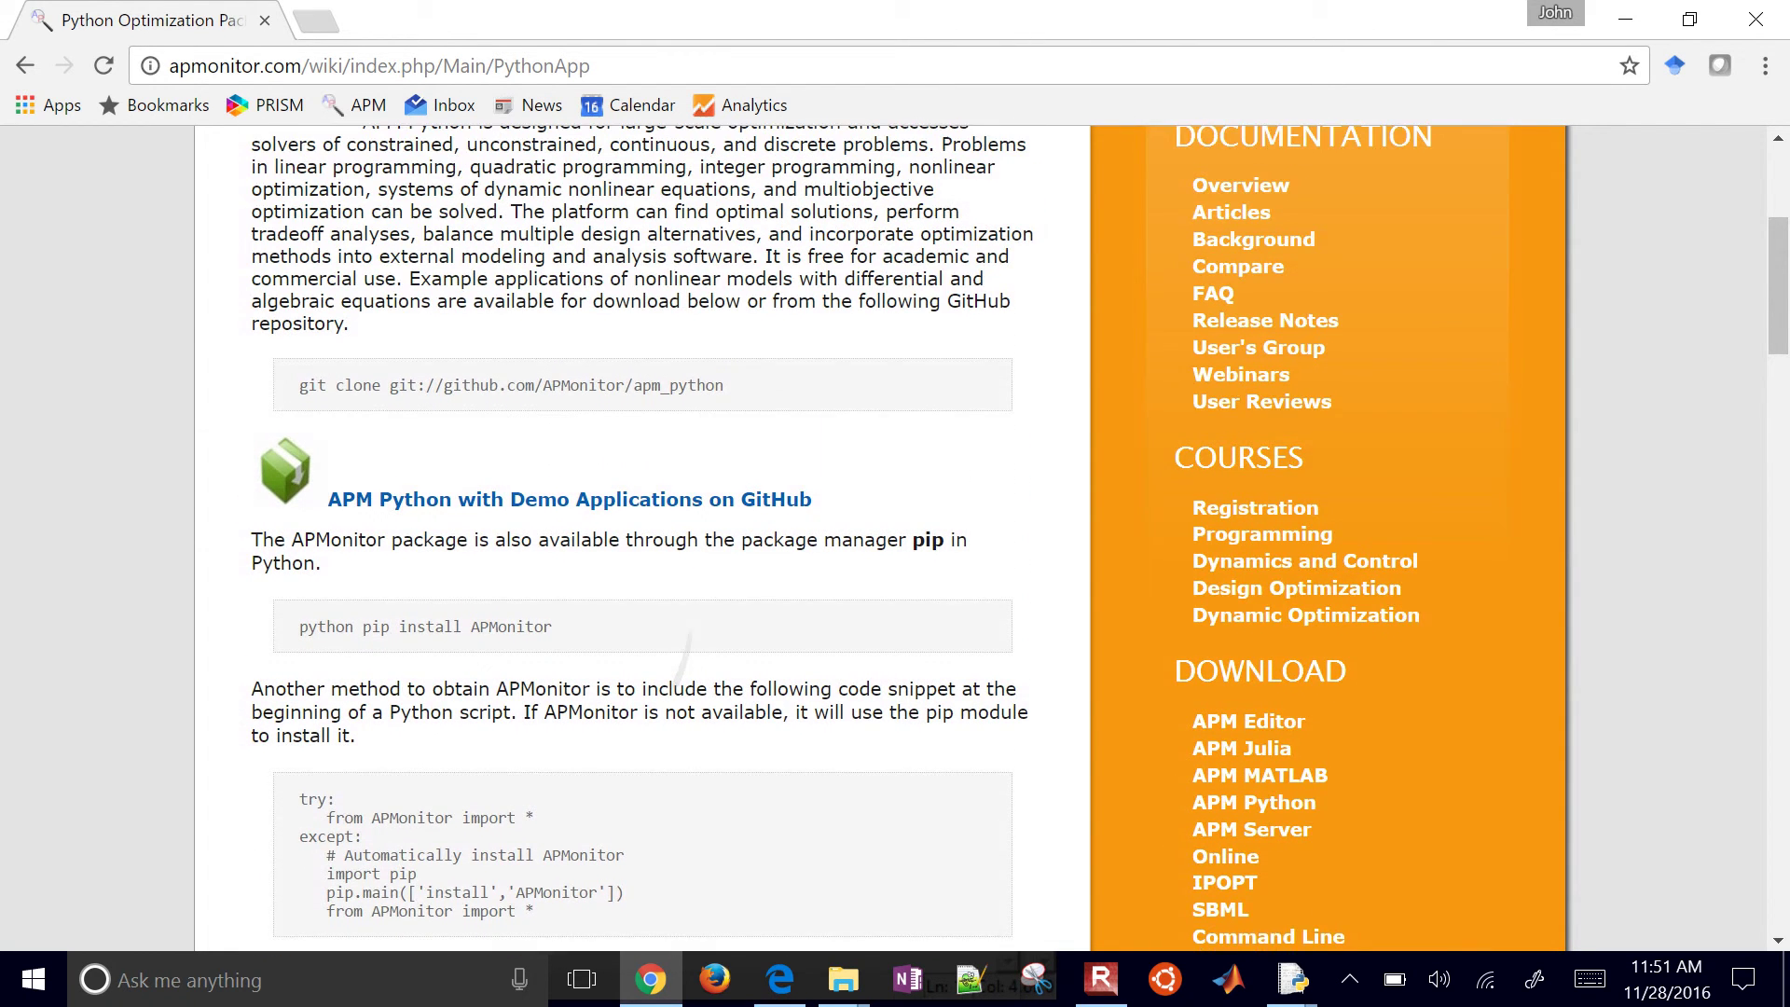
- Open apm.py from the apm_python GitHub repository as raw text and select all of it
{"action": "left_click", "coordinate": [648, 513]}
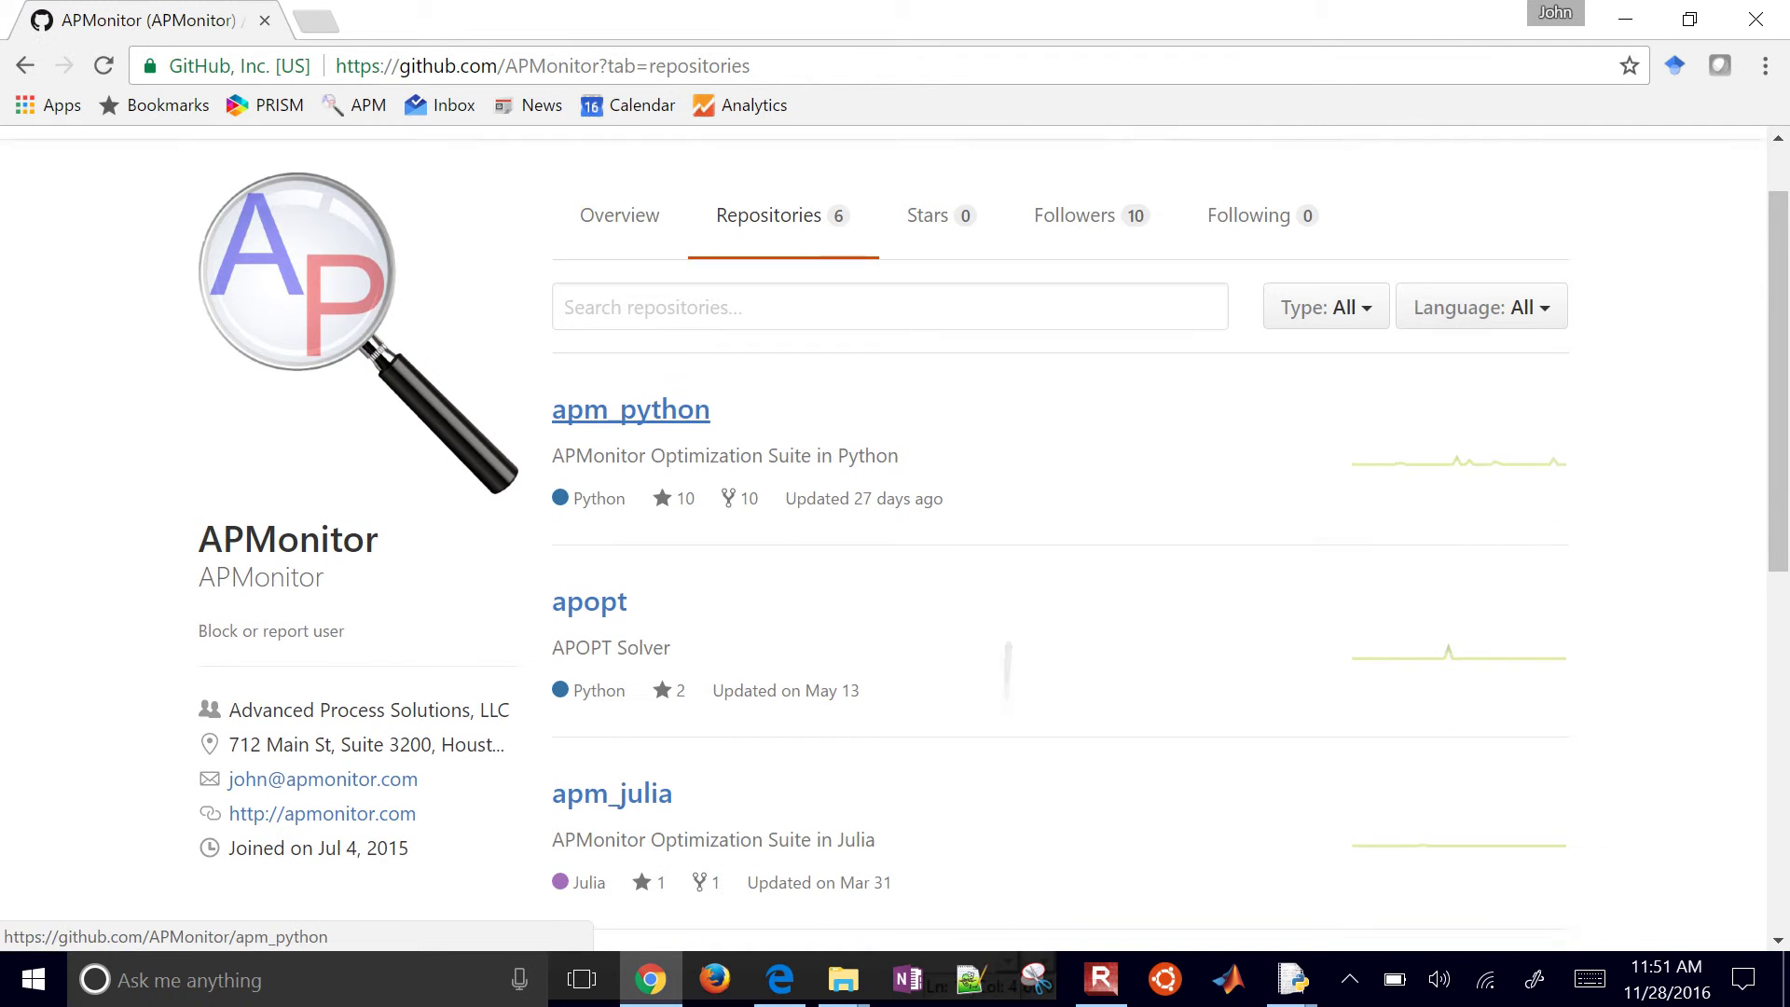
{"action": "left_click", "coordinate": [630, 398]}
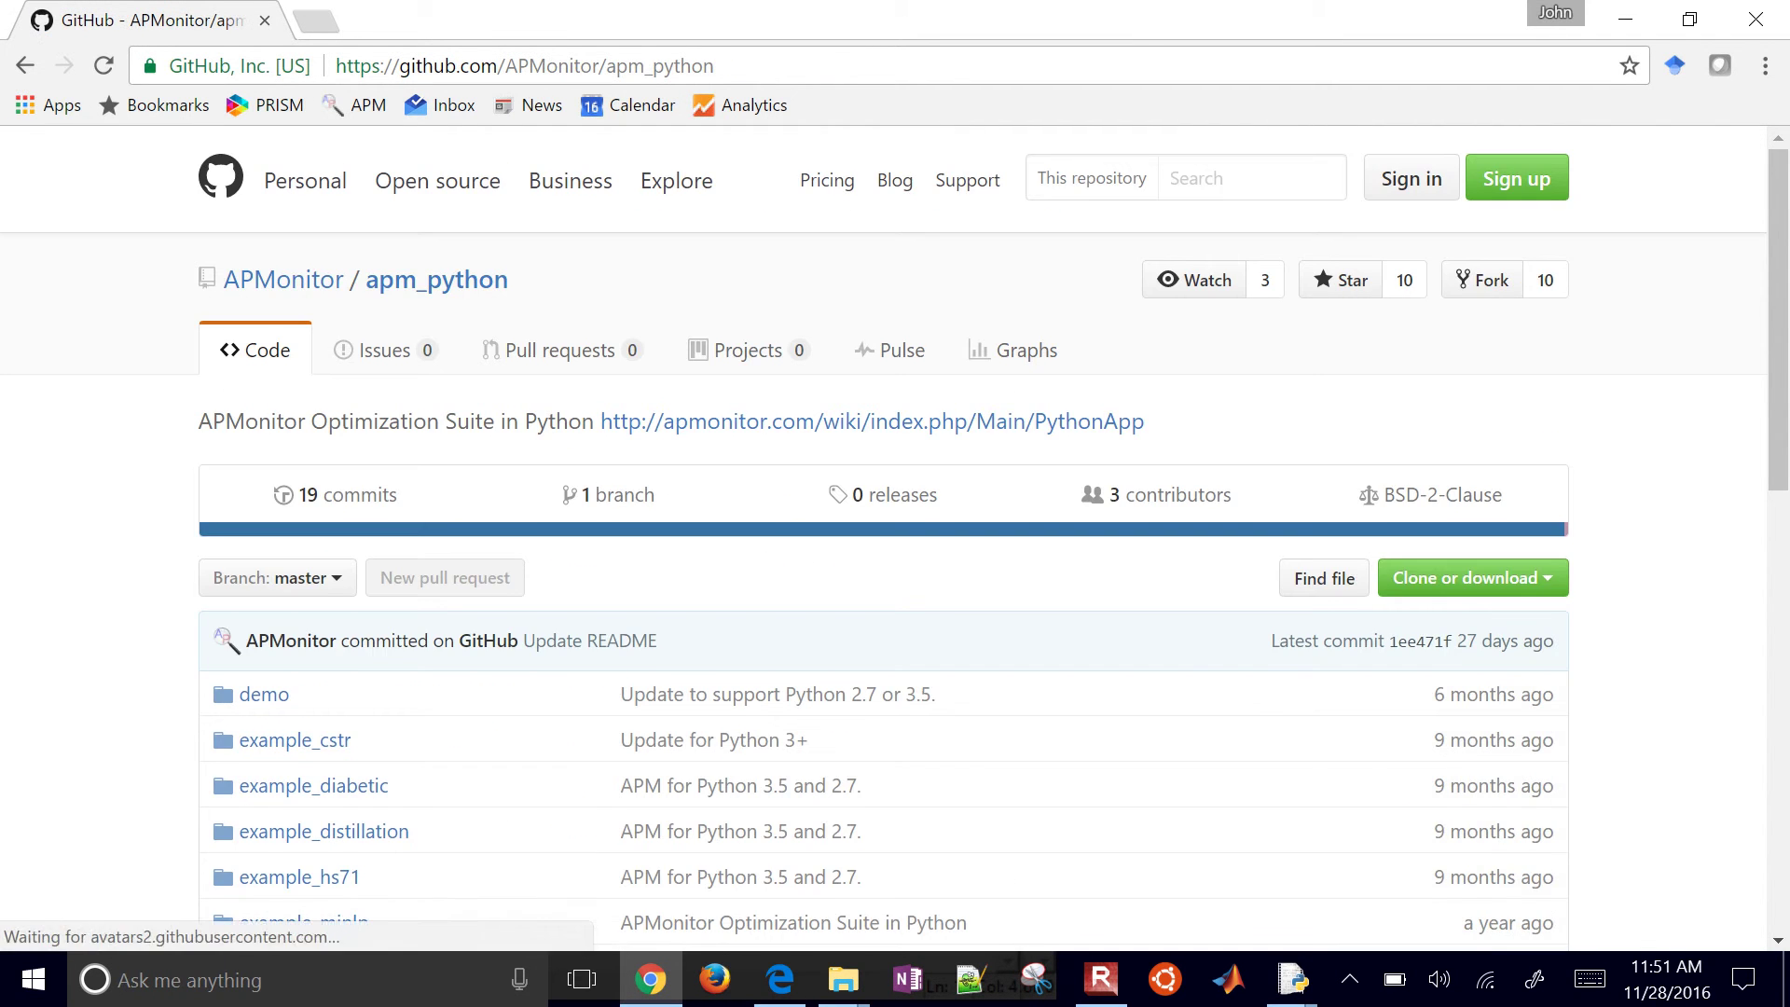
{"action": "scroll", "coordinate": [983, 537], "scroll_direction": "down", "scroll_amount": 5}
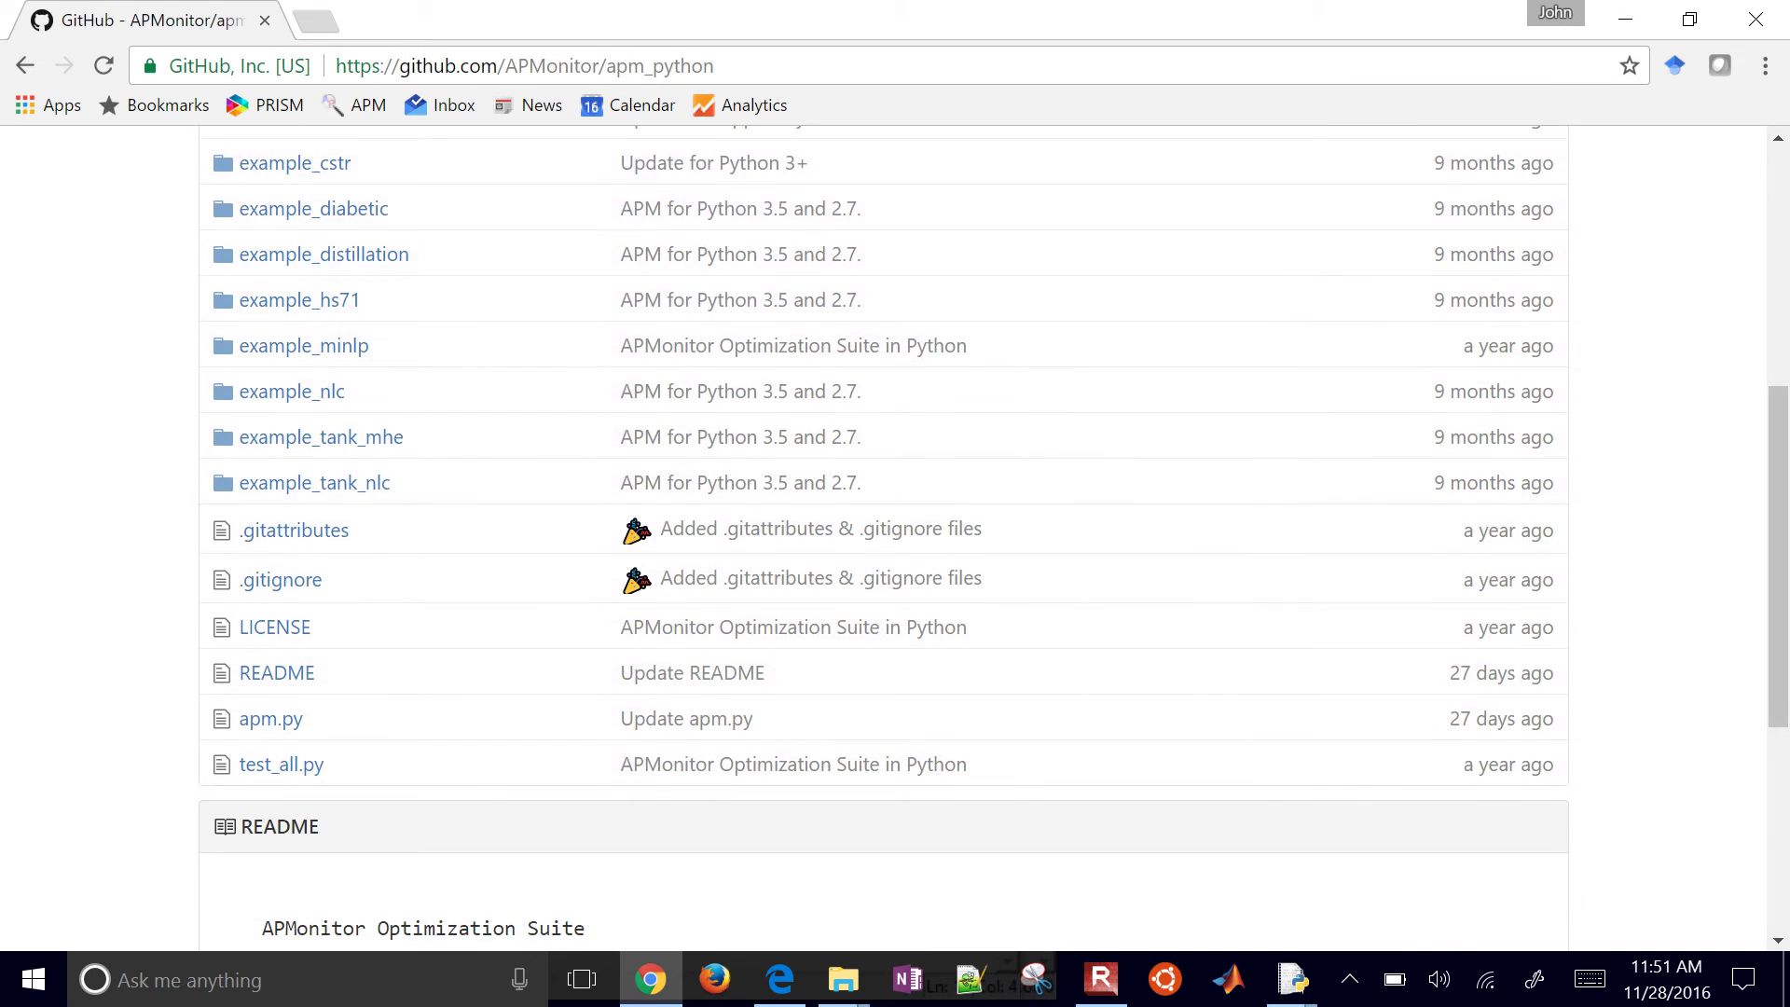
{"action": "left_click", "coordinate": [271, 718]}
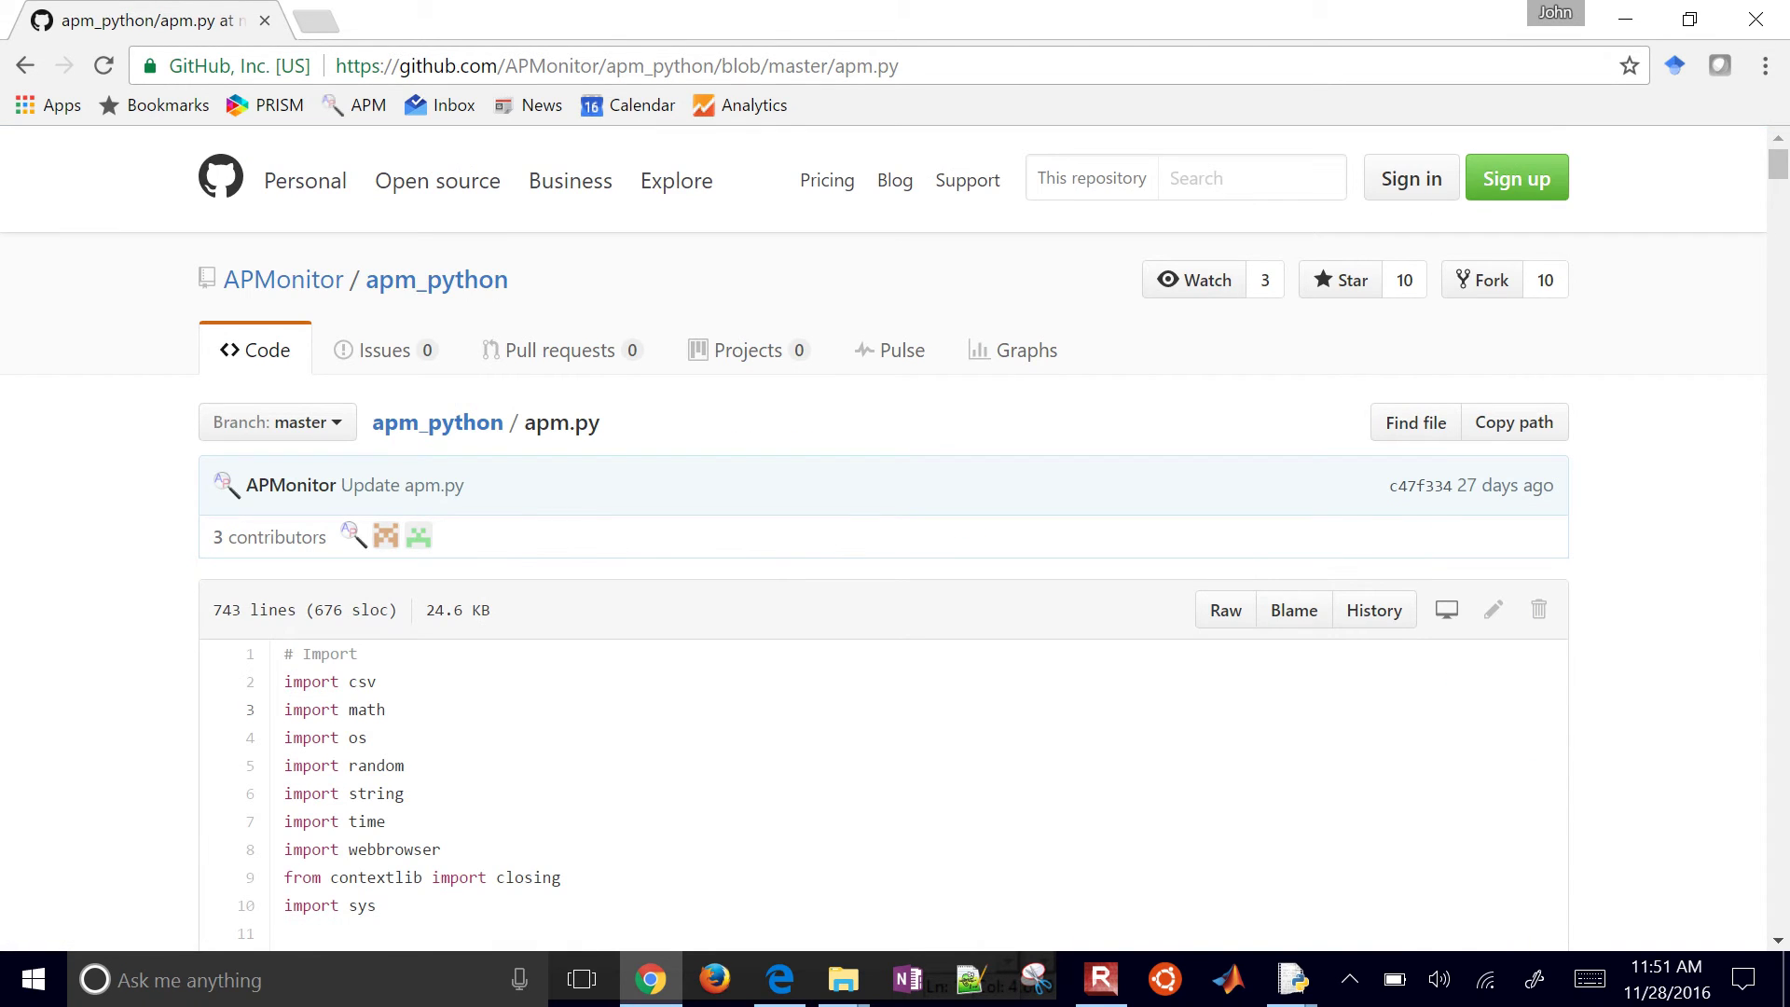
{"action": "scroll", "coordinate": [884, 546], "scroll_direction": "down", "scroll_amount": 1}
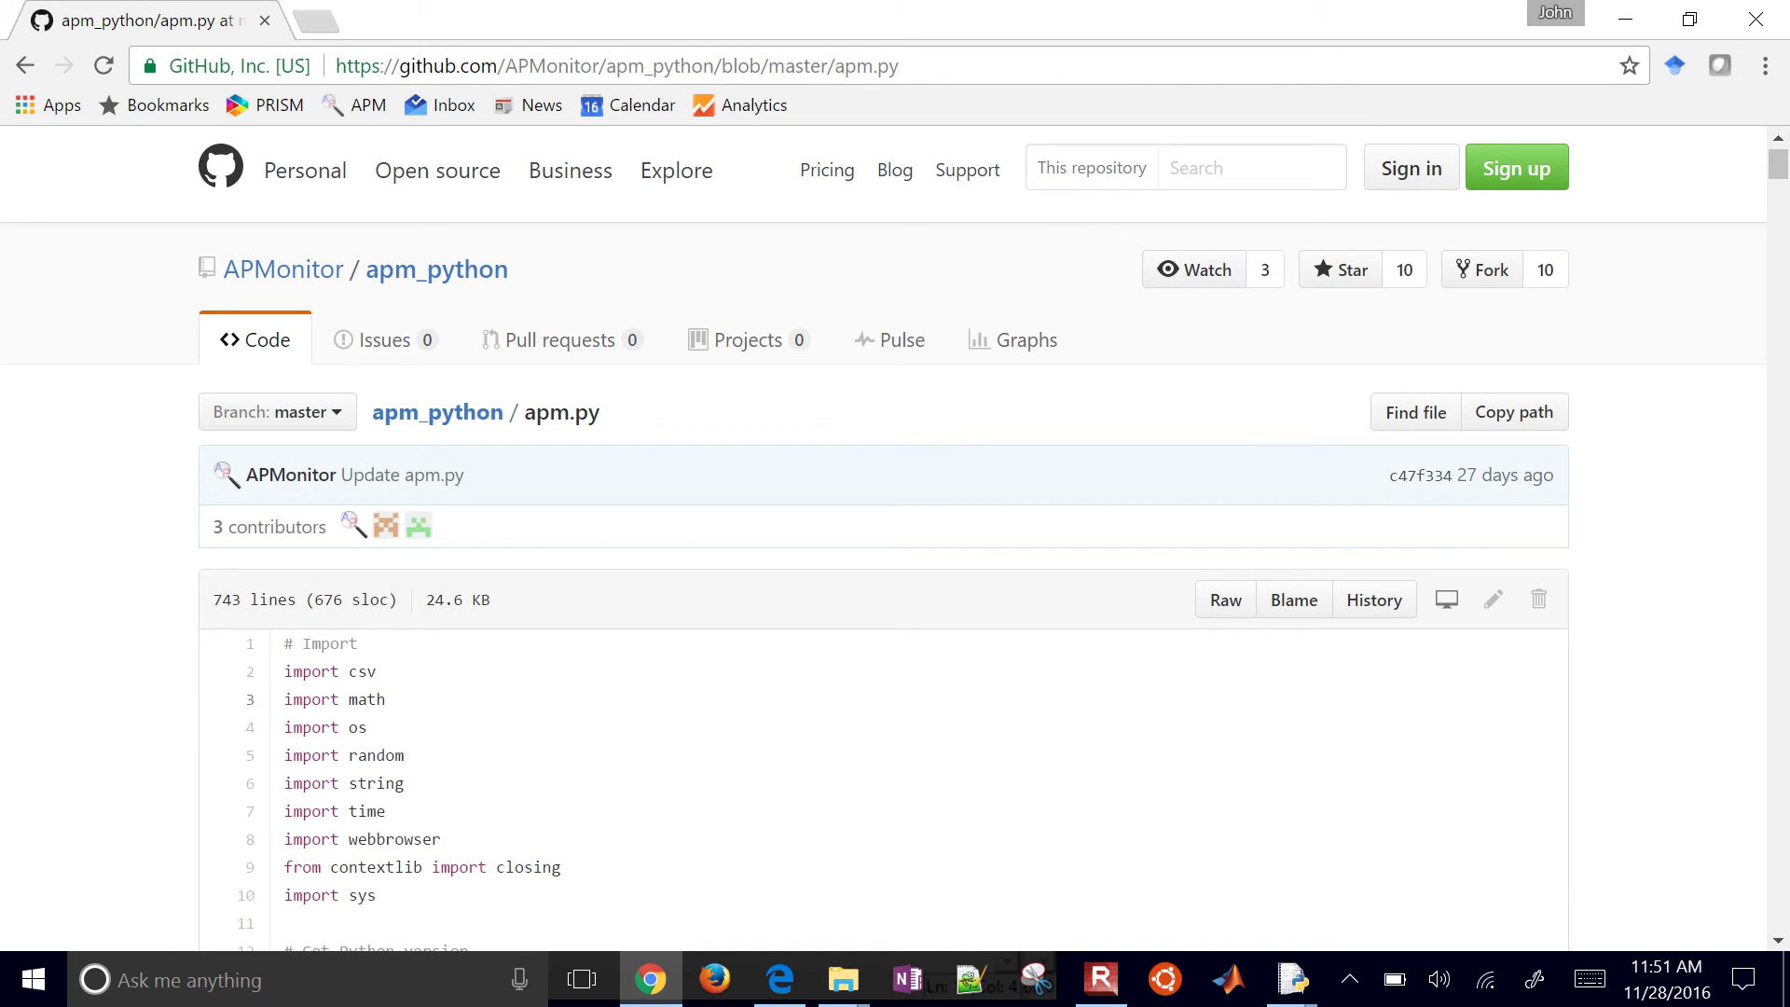
{"action": "left_click", "coordinate": [1226, 600]}
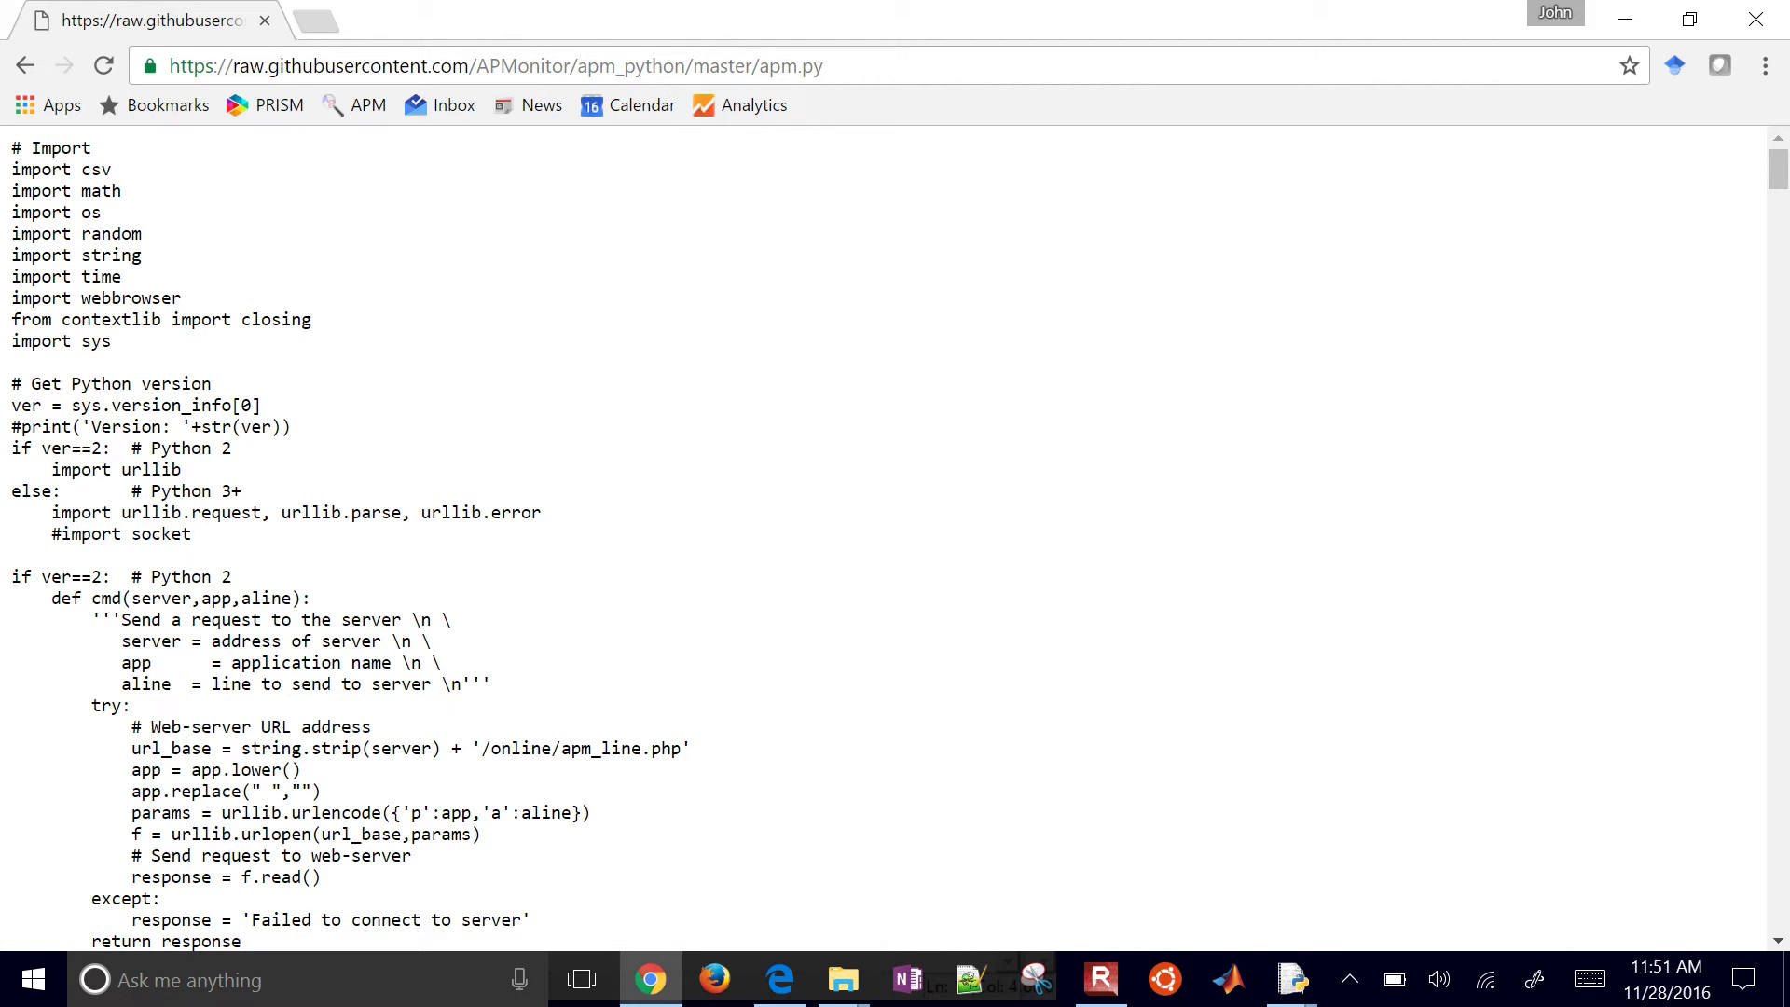
{"action": "key", "text": "ctrl+a"}
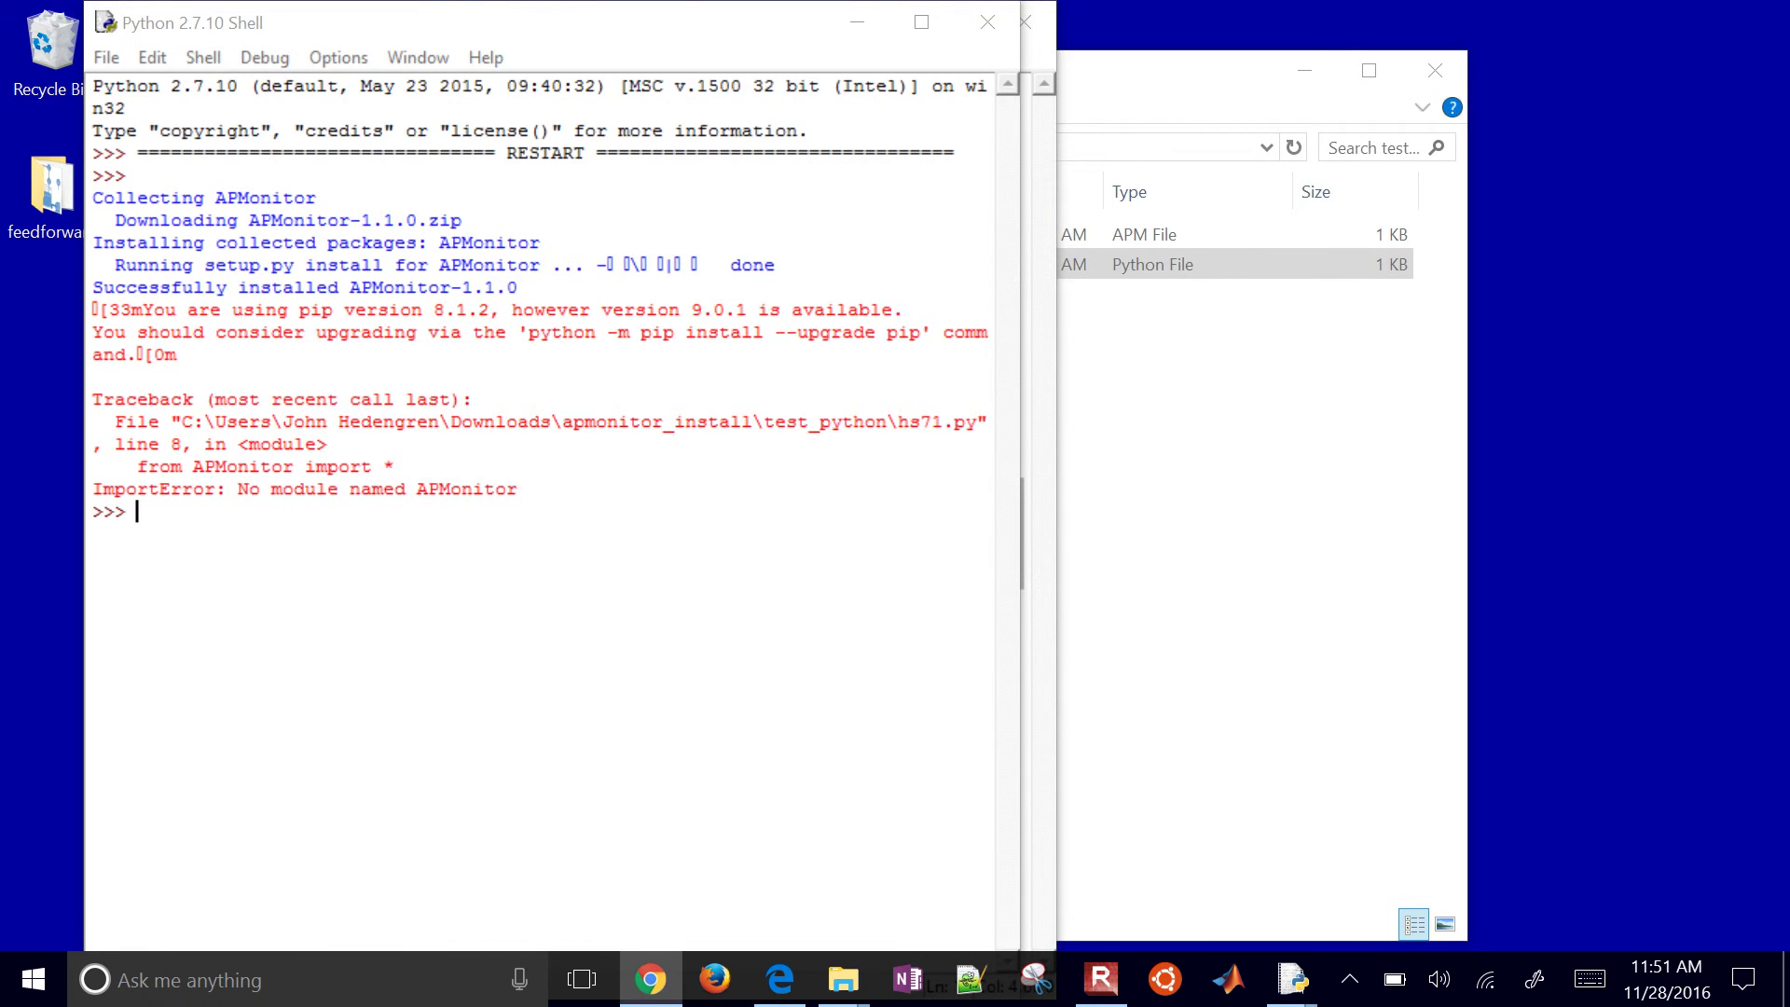
- Create a new file named apm.py in test_python, accepting the extension change
{"action": "key", "text": "alt+Tab"}
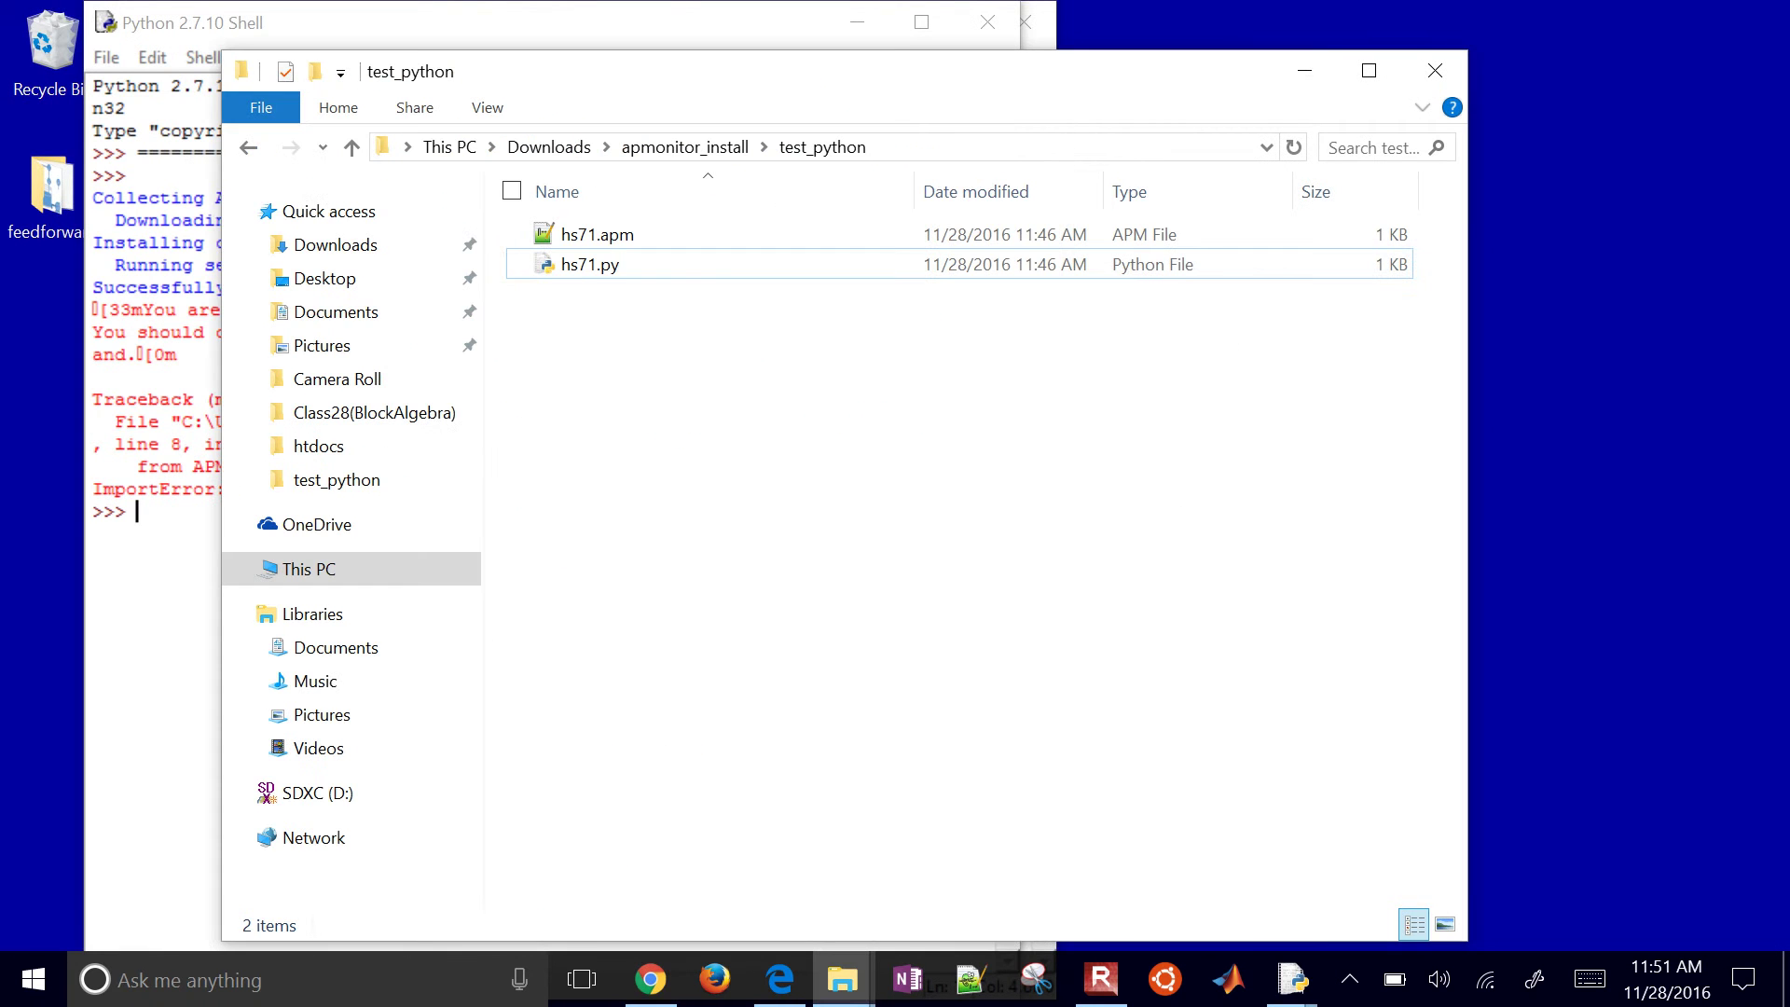
{"action": "right_click", "coordinate": [623, 430]}
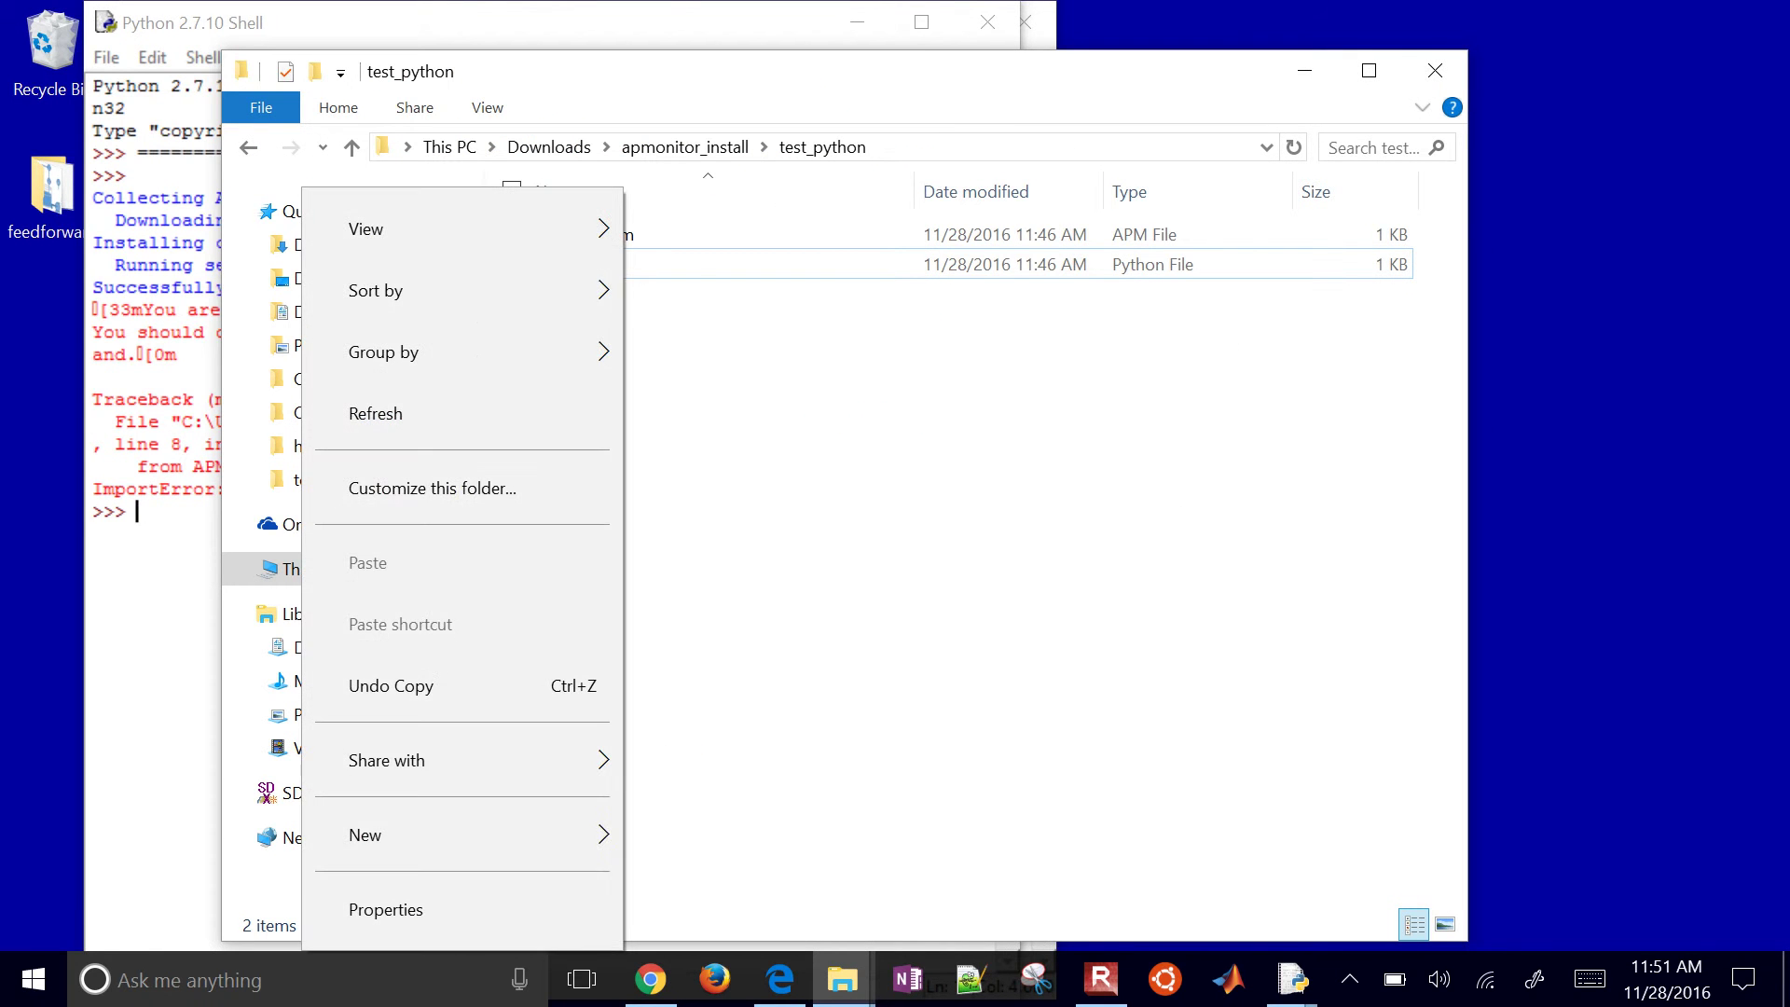
{"action": "left_click", "coordinate": [365, 834]}
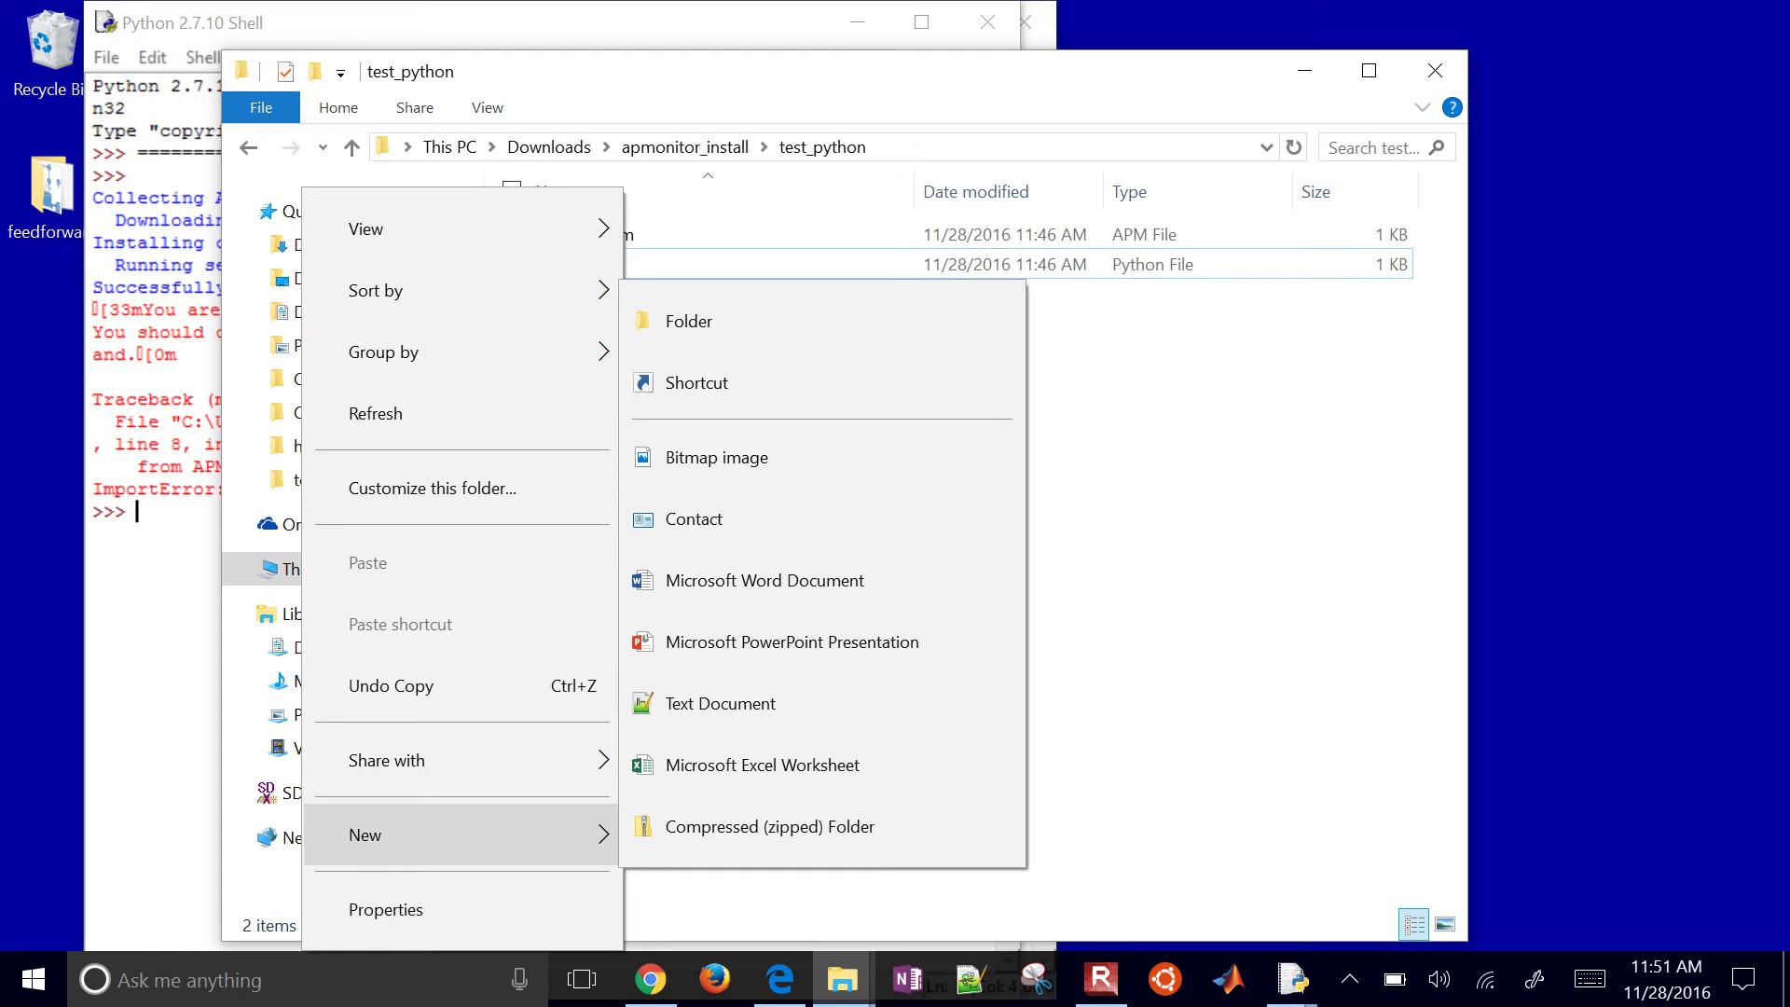
{"action": "left_click", "coordinate": [718, 591]}
{"action": "type", "text": "apm"}
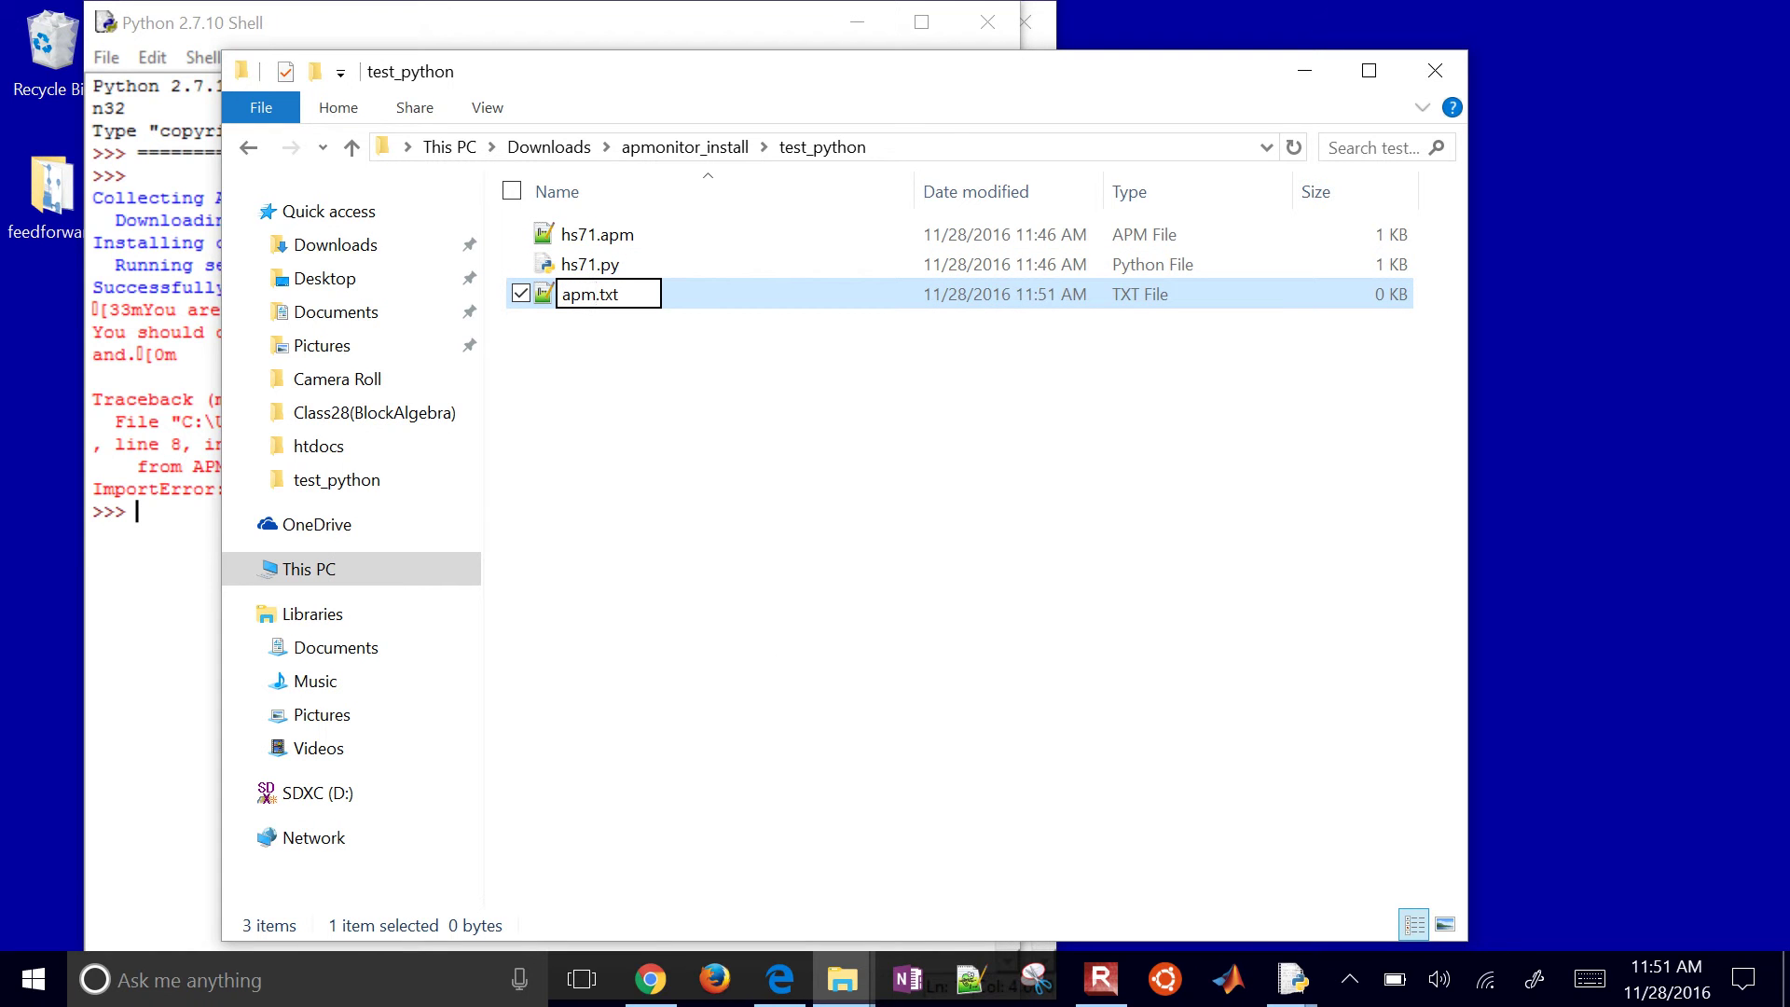
{"action": "type", "text": ".py"}
{"action": "key", "text": "shift+Right"}
{"action": "key", "text": "shift+Right"}
{"action": "key", "text": "shift+Right"}
{"action": "key", "text": "shift+Right"}
{"action": "key", "text": "Delete"}
{"action": "key", "text": "Return"}
{"action": "key", "text": "Return"}
{"action": "left_click", "coordinate": [914, 618]}
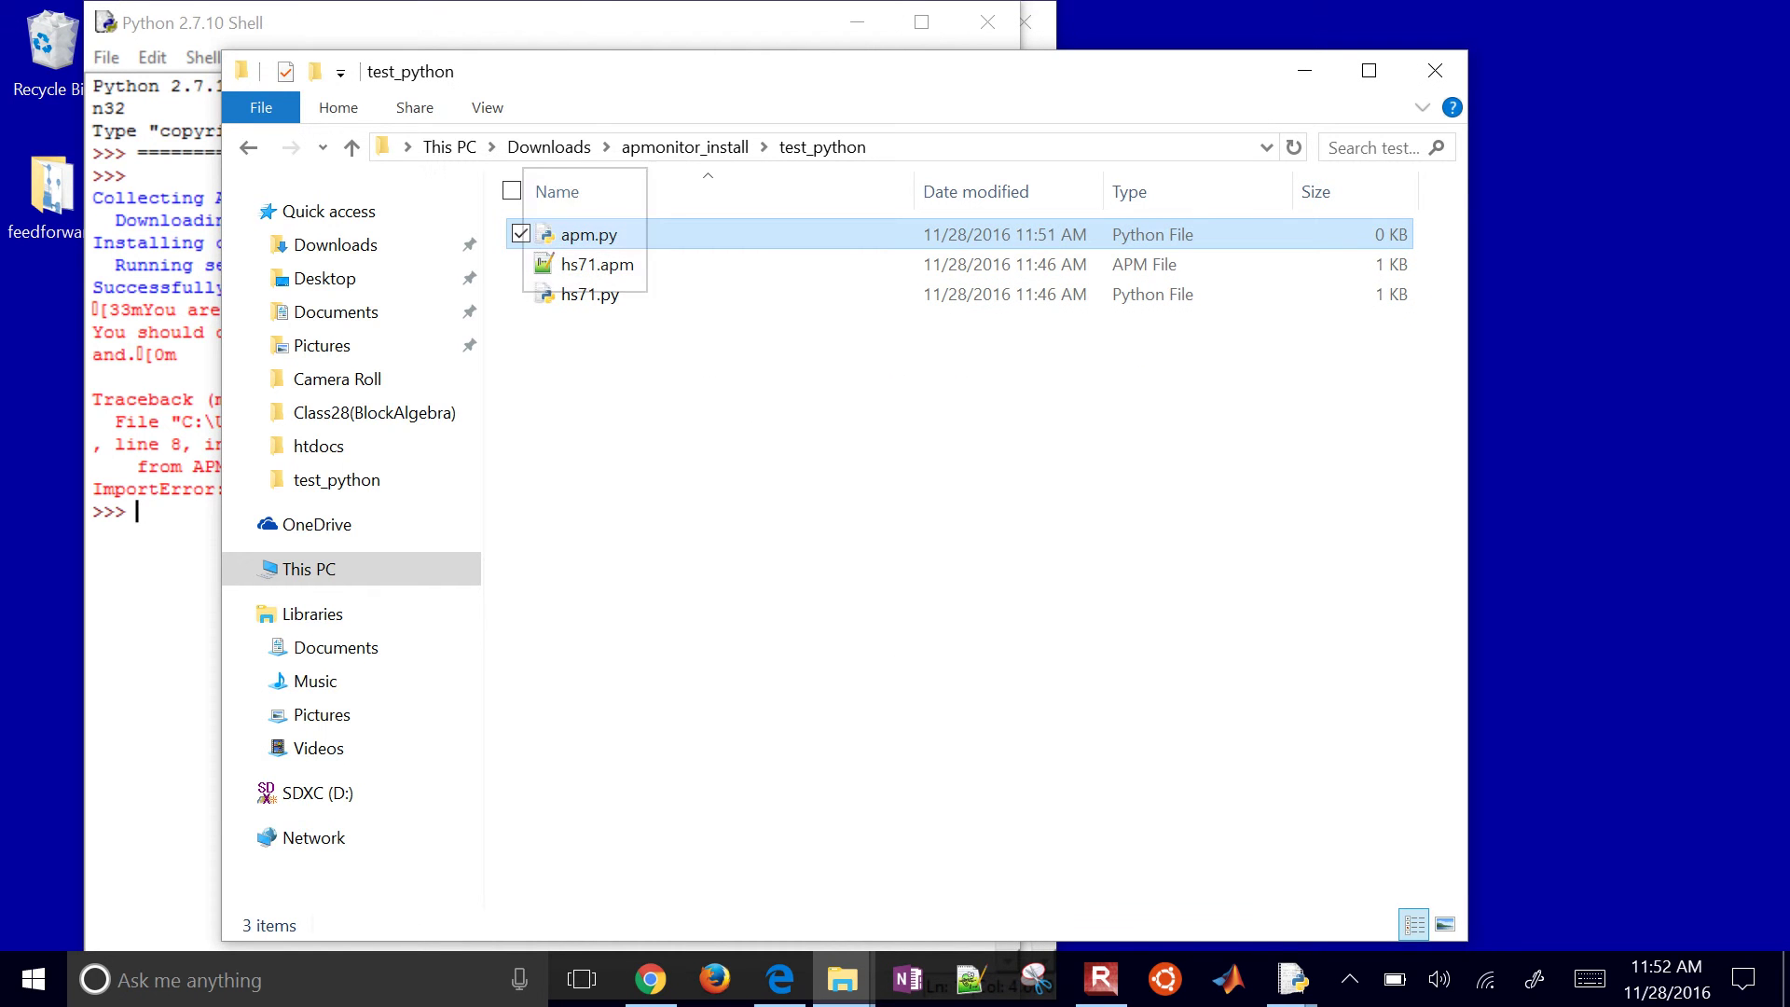
- Paste the copied APMonitor code into apm.py in IDLE, then save and close it
{"action": "right_click", "coordinate": [585, 233]}
{"action": "left_click", "coordinate": [300, 128]}
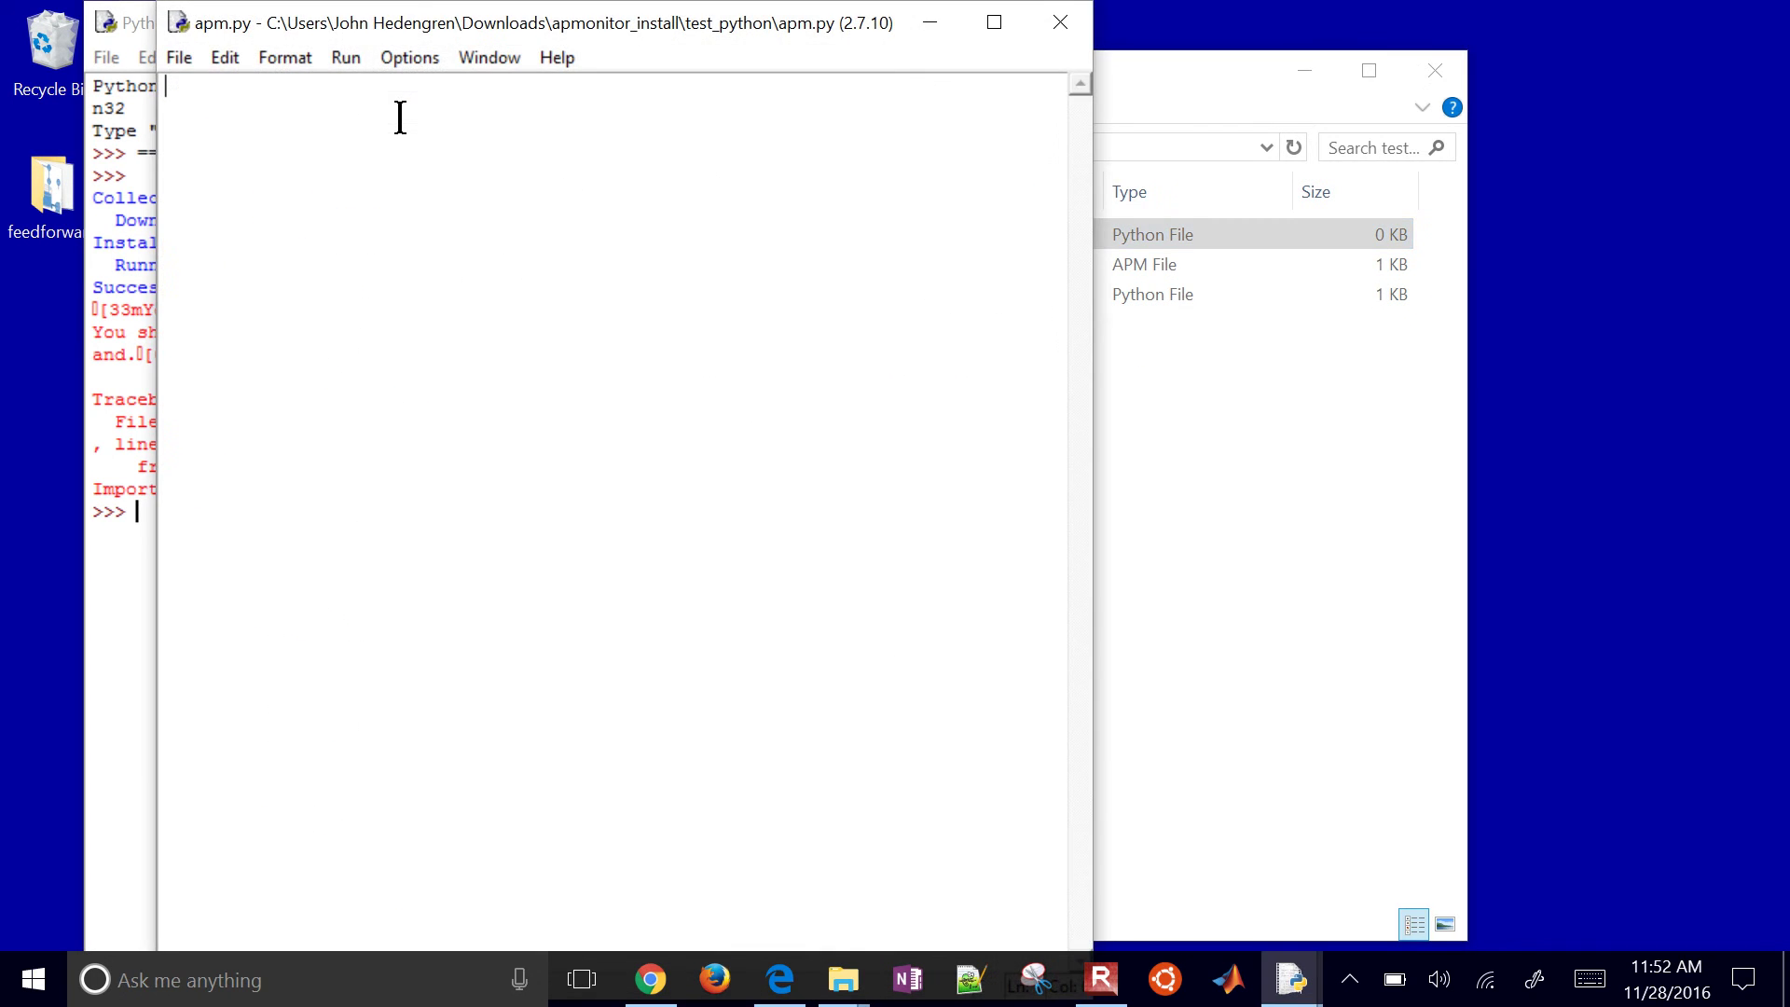
{"action": "key", "text": "ctrl+v"}
{"action": "key", "text": "ctrl+s"}
{"action": "key", "text": "alt+F4"}
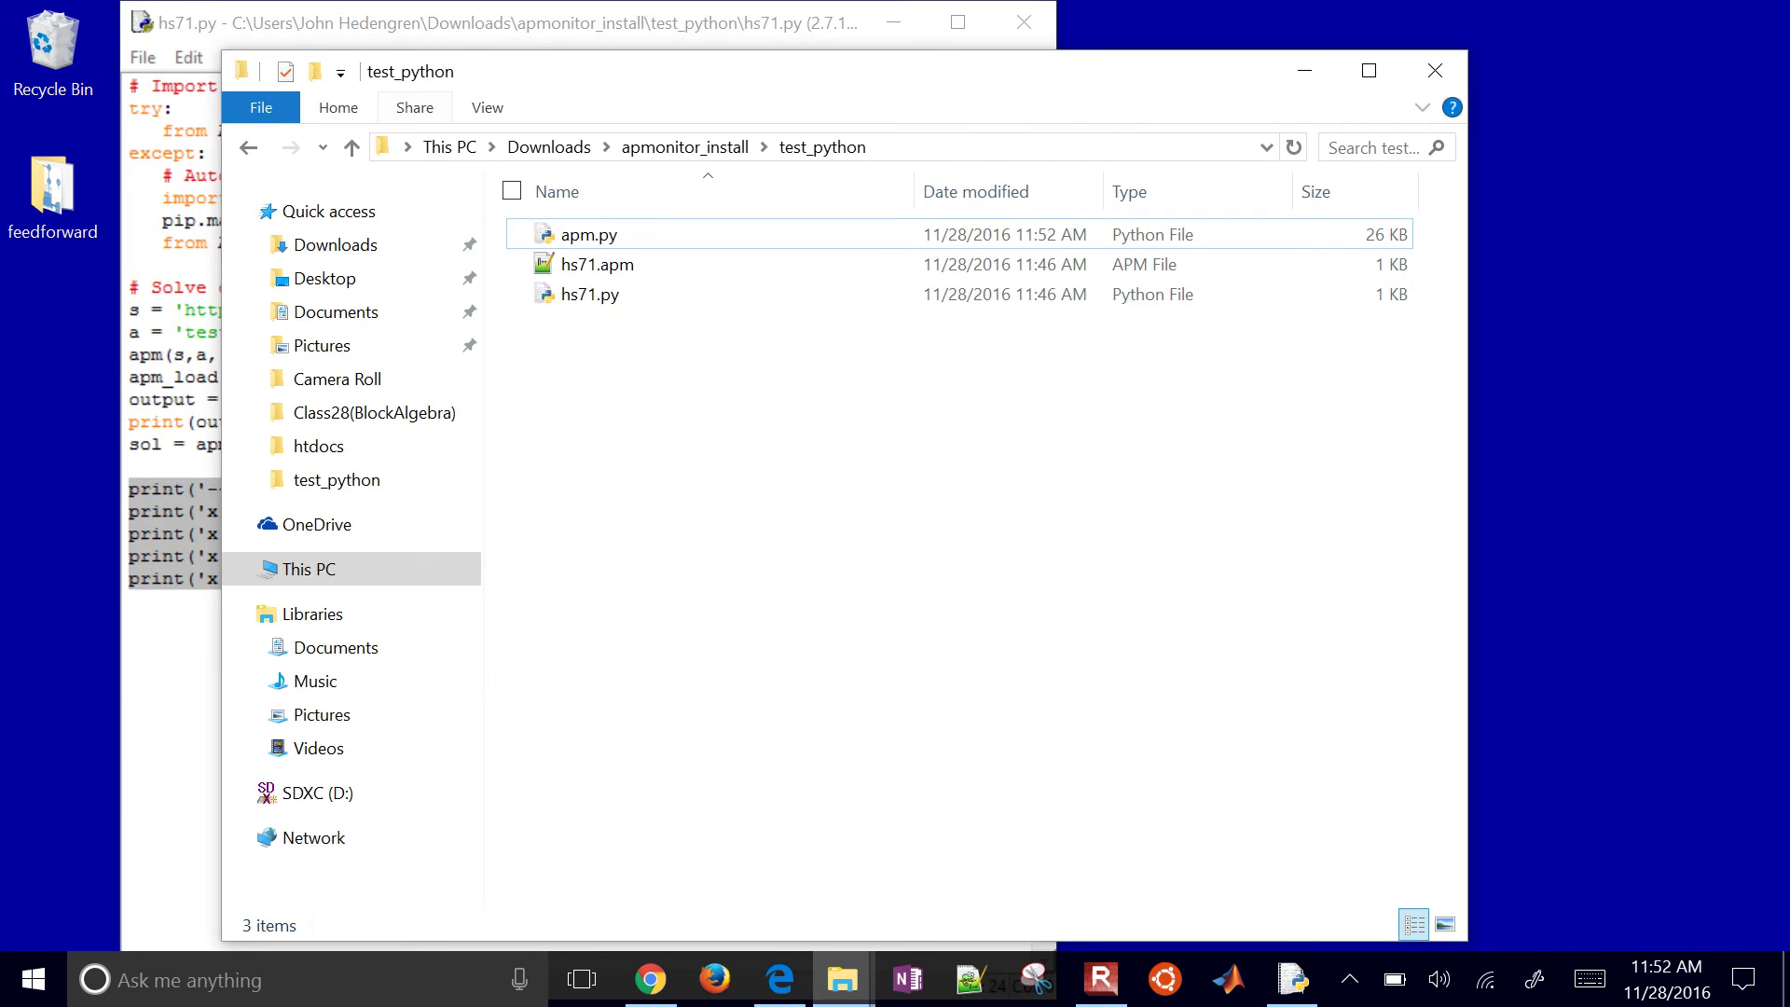
- Delete the try/except APMonitor import block in hs71.py
{"action": "left_click", "coordinate": [159, 199]}
{"action": "key", "text": "Down"}
{"action": "key", "text": "Down"}
{"action": "key", "text": "Right"}
{"action": "key", "text": "Down"}
{"action": "key", "text": "shift+Up"}
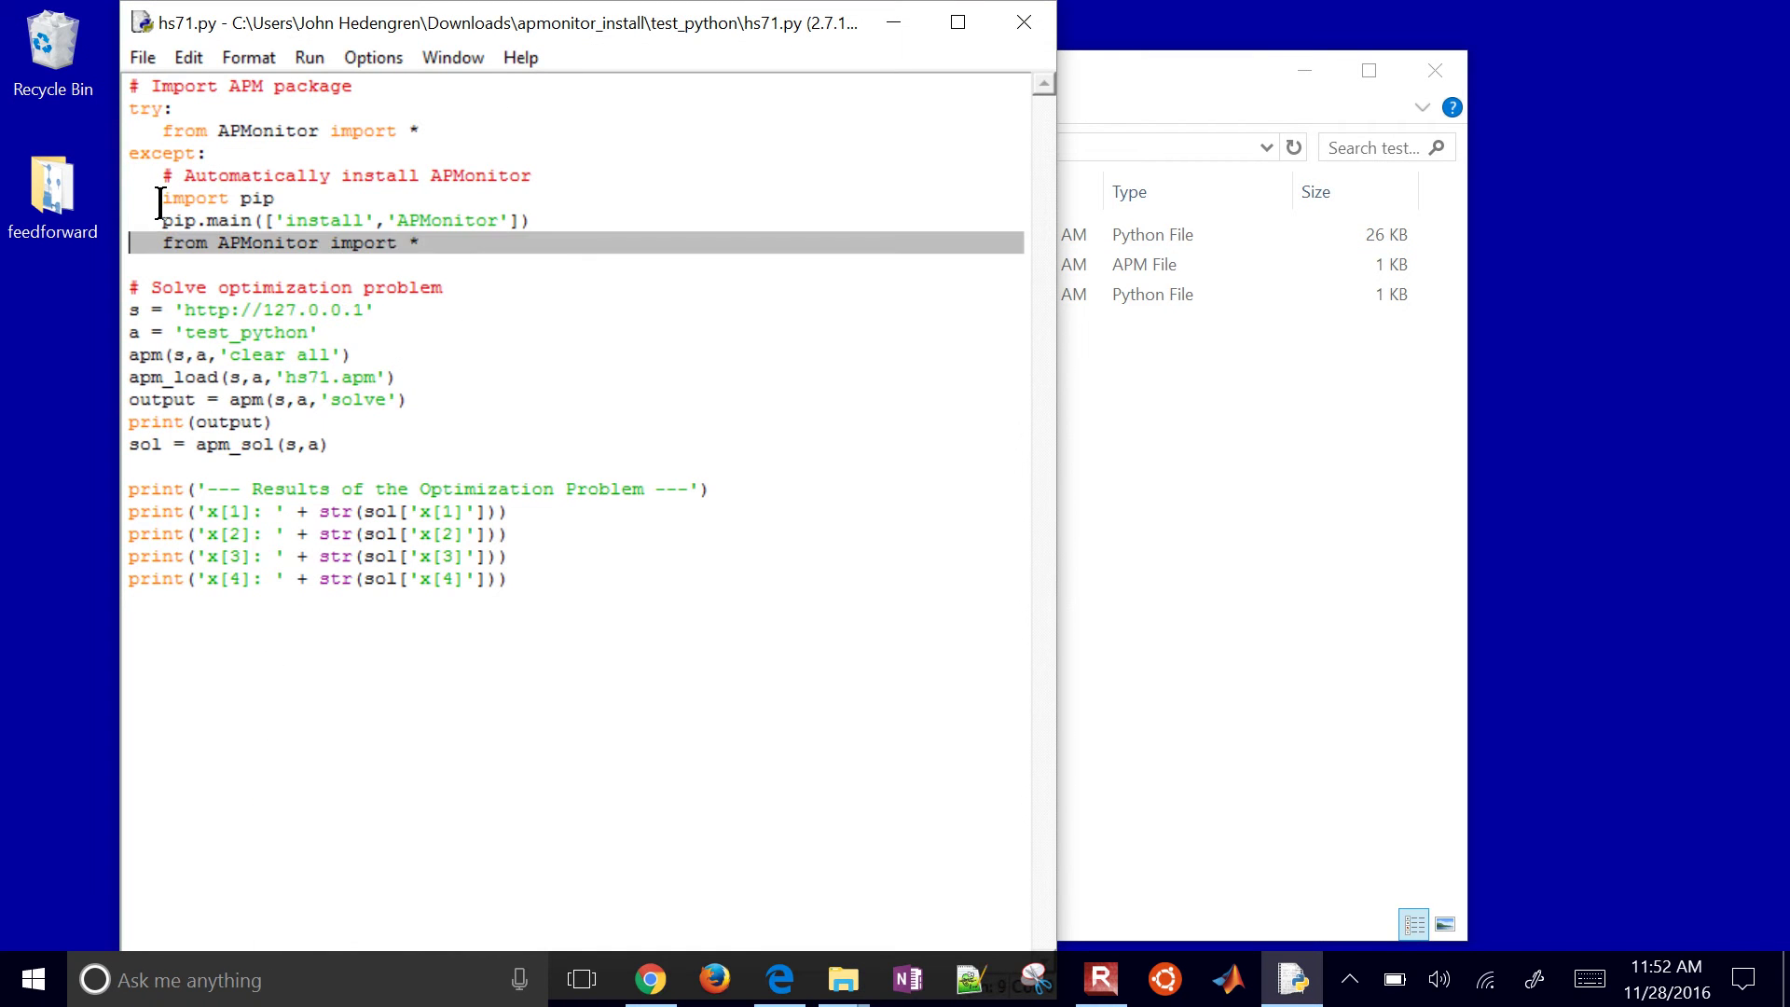
{"action": "key", "text": "shift+Up"}
{"action": "key", "text": "shift+Up"}
{"action": "key", "text": "shift+Up"}
{"action": "key", "text": "shift+Up"}
{"action": "key", "text": "shift+Up"}
{"action": "key", "text": "shift+Up"}
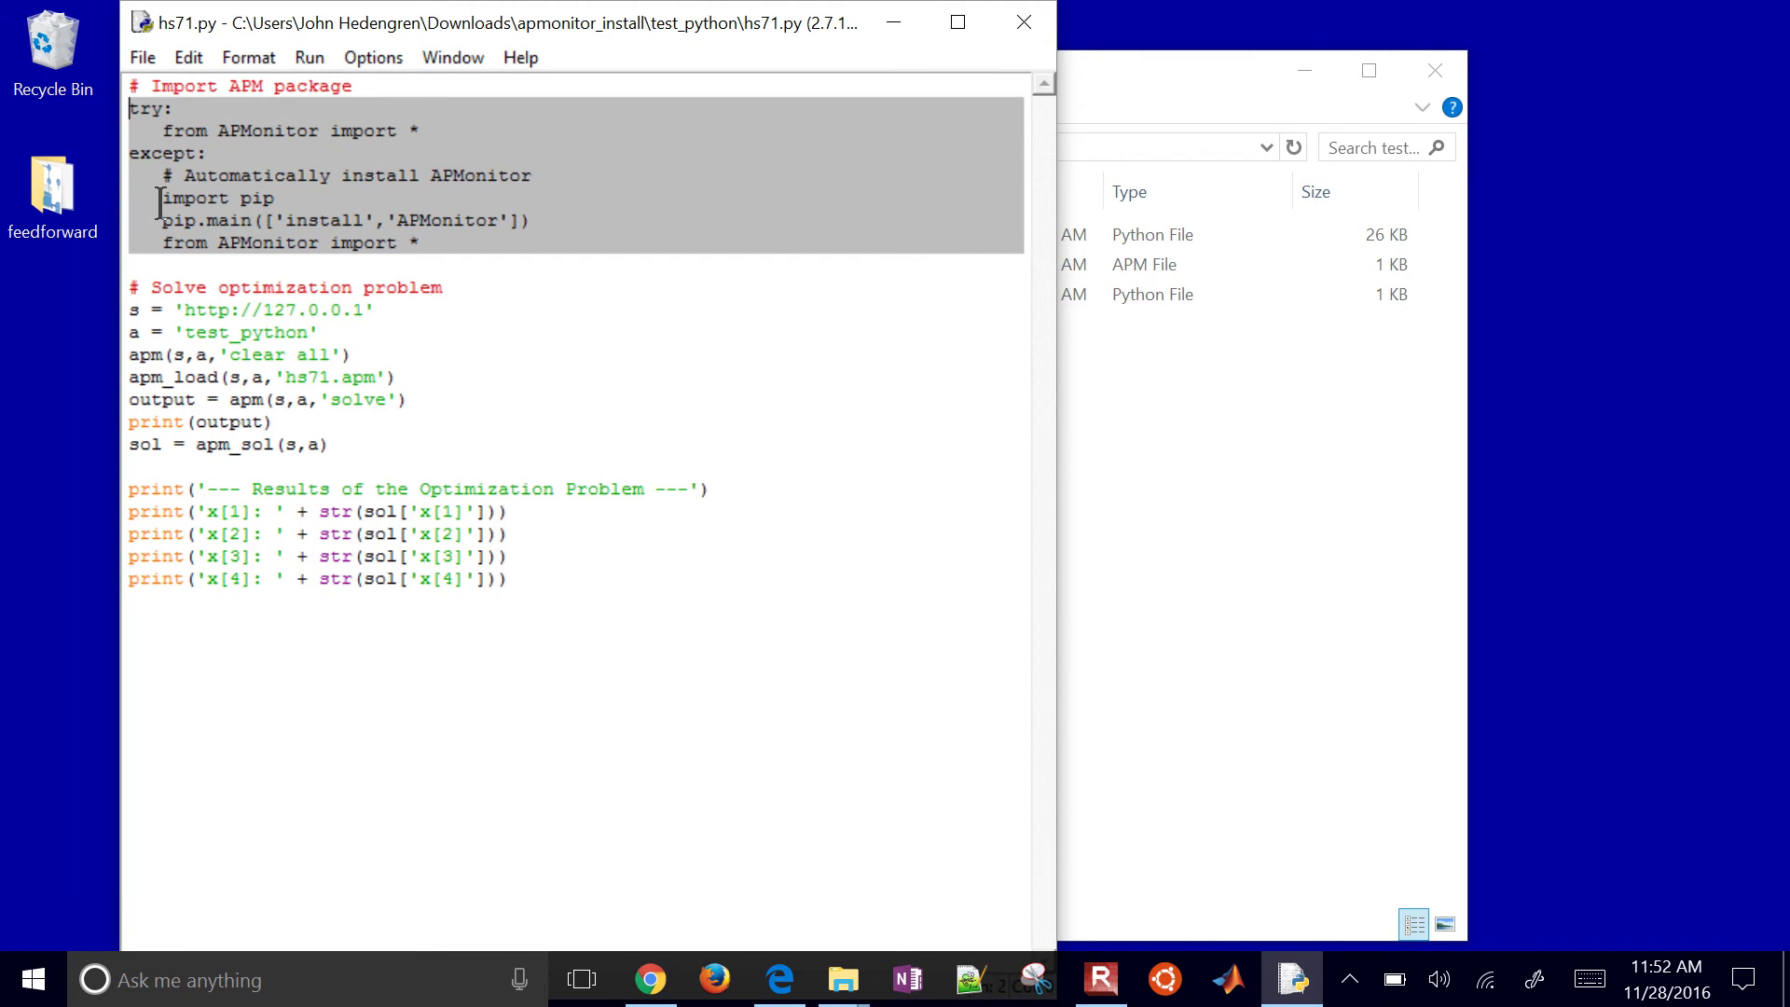
{"action": "key", "text": "BackSpace"}
- Add a 'from apm import *' line, save hs71.py, and check apm.py's size
{"action": "key", "text": "Return"}
{"action": "key", "text": "Up"}
{"action": "type", "text": "from "}
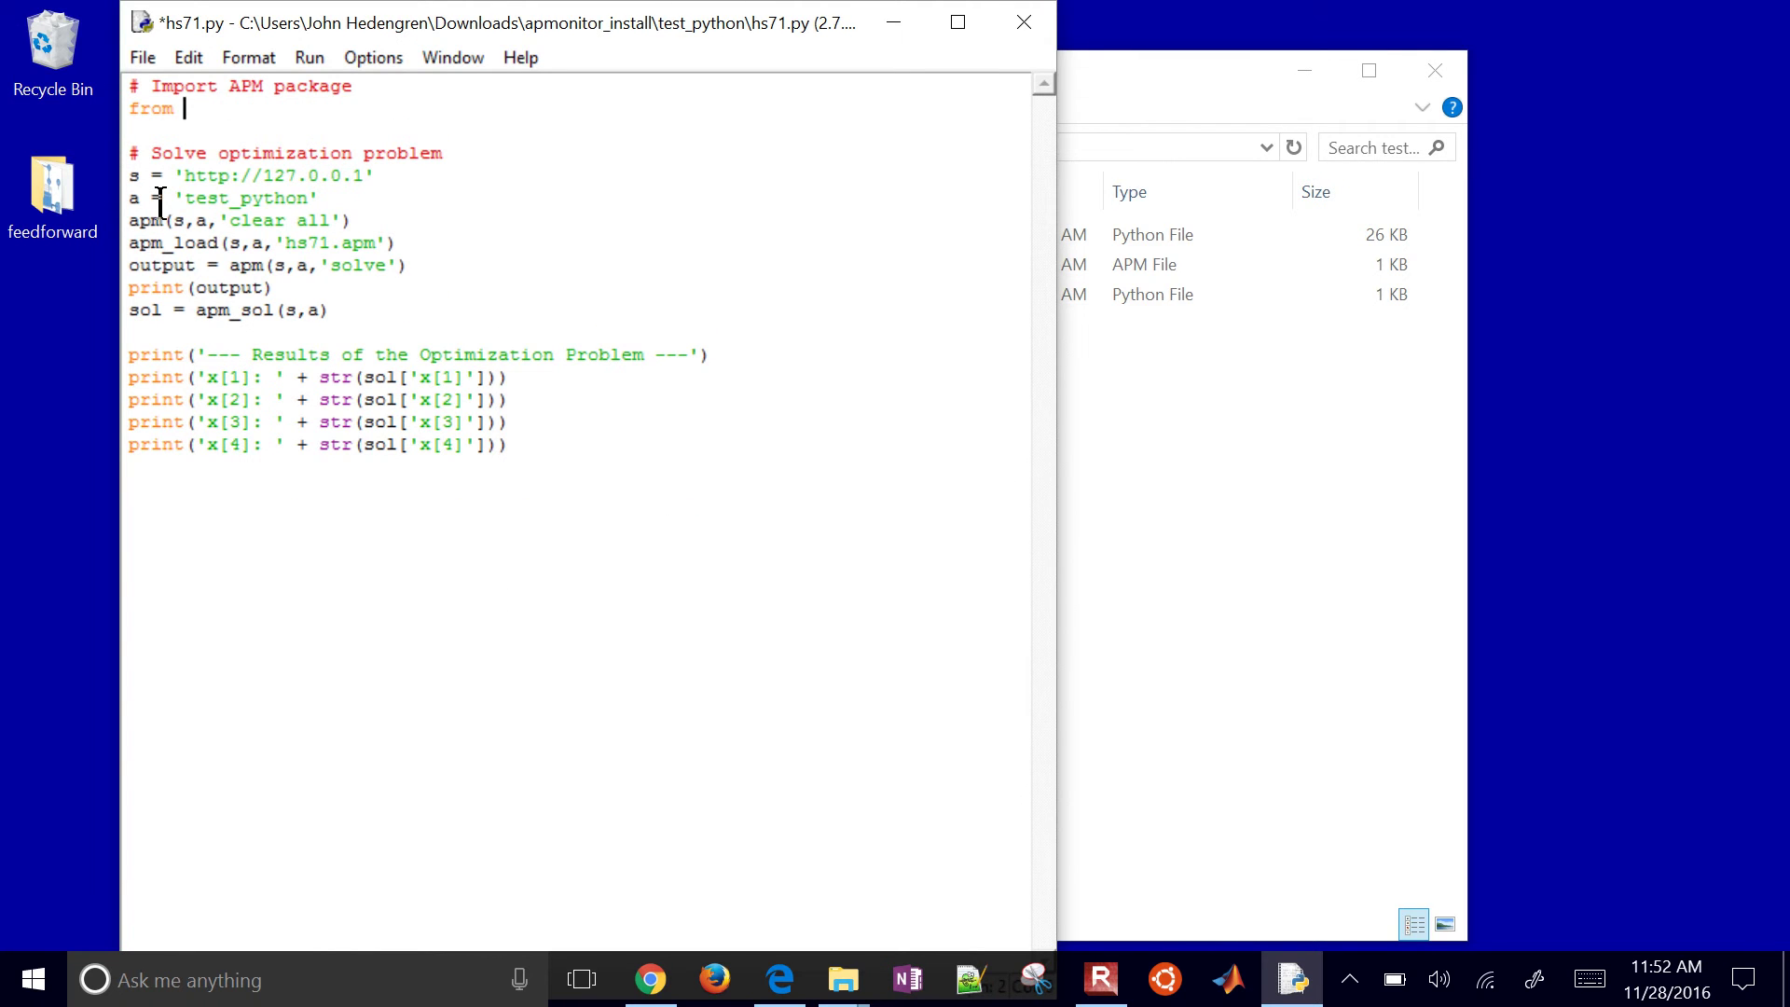
{"action": "type", "text": "apm import *"}
{"action": "key", "text": "ctrl+s"}
{"action": "left_click", "coordinate": [1170, 430]}
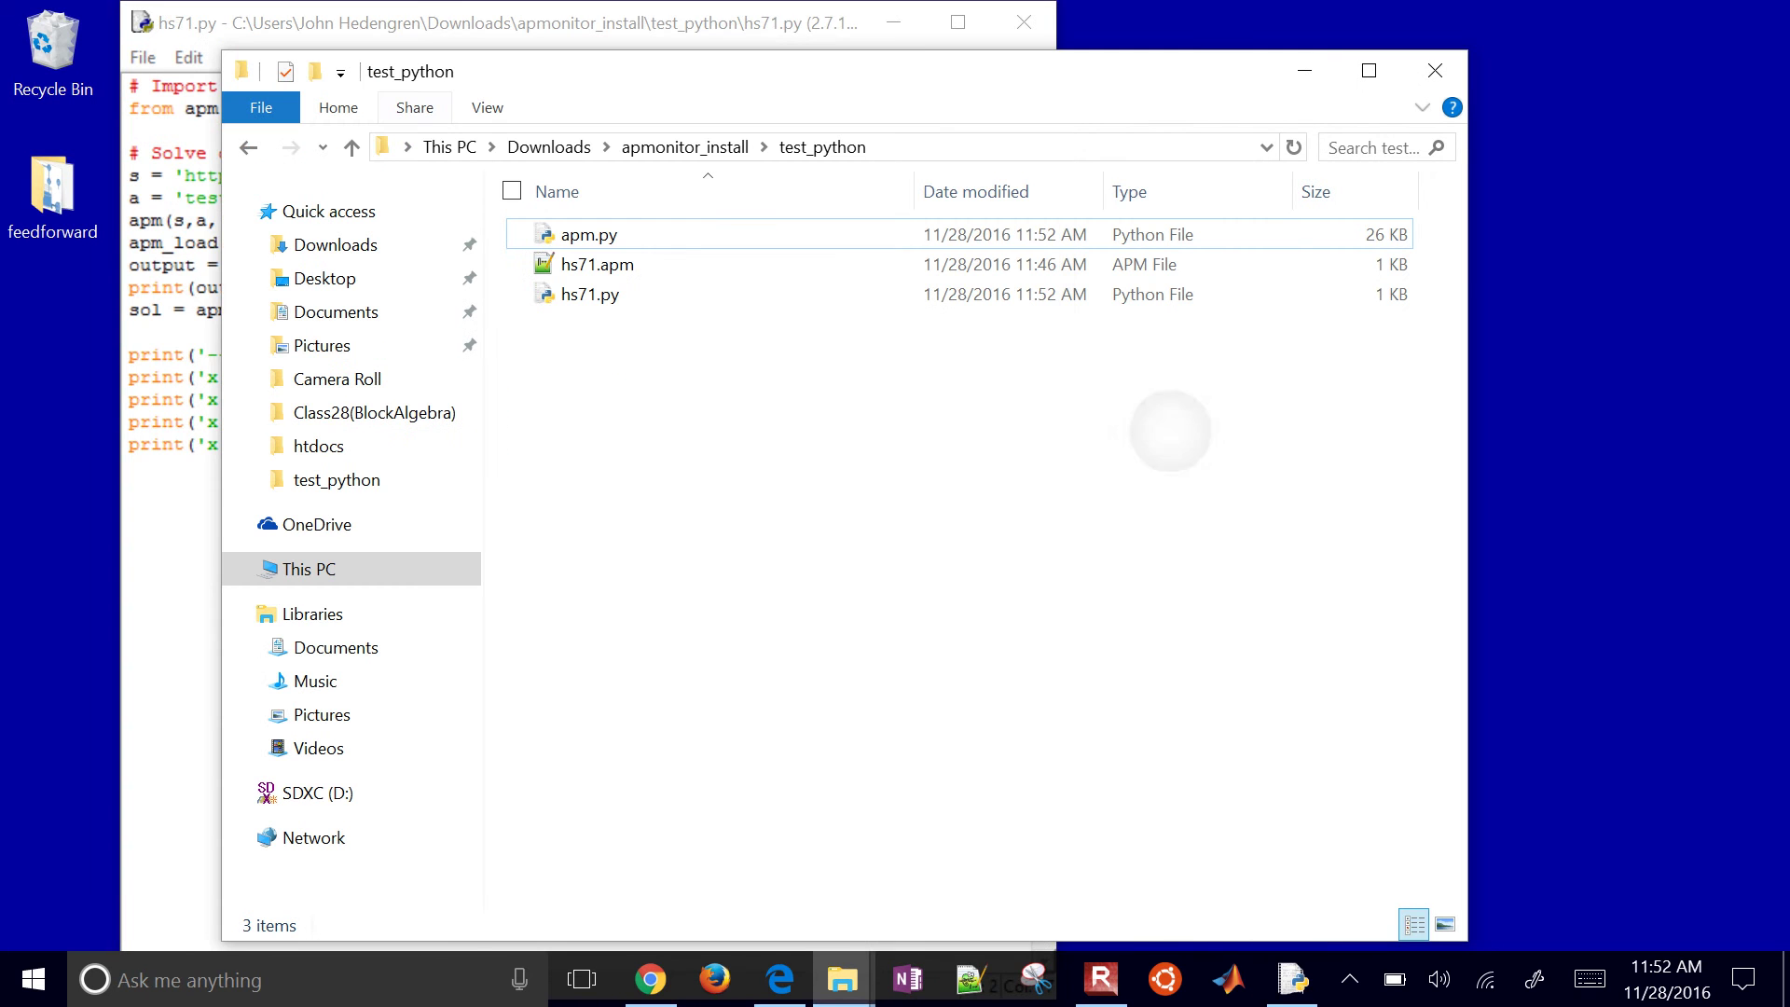
{"action": "left_click", "coordinate": [588, 234]}
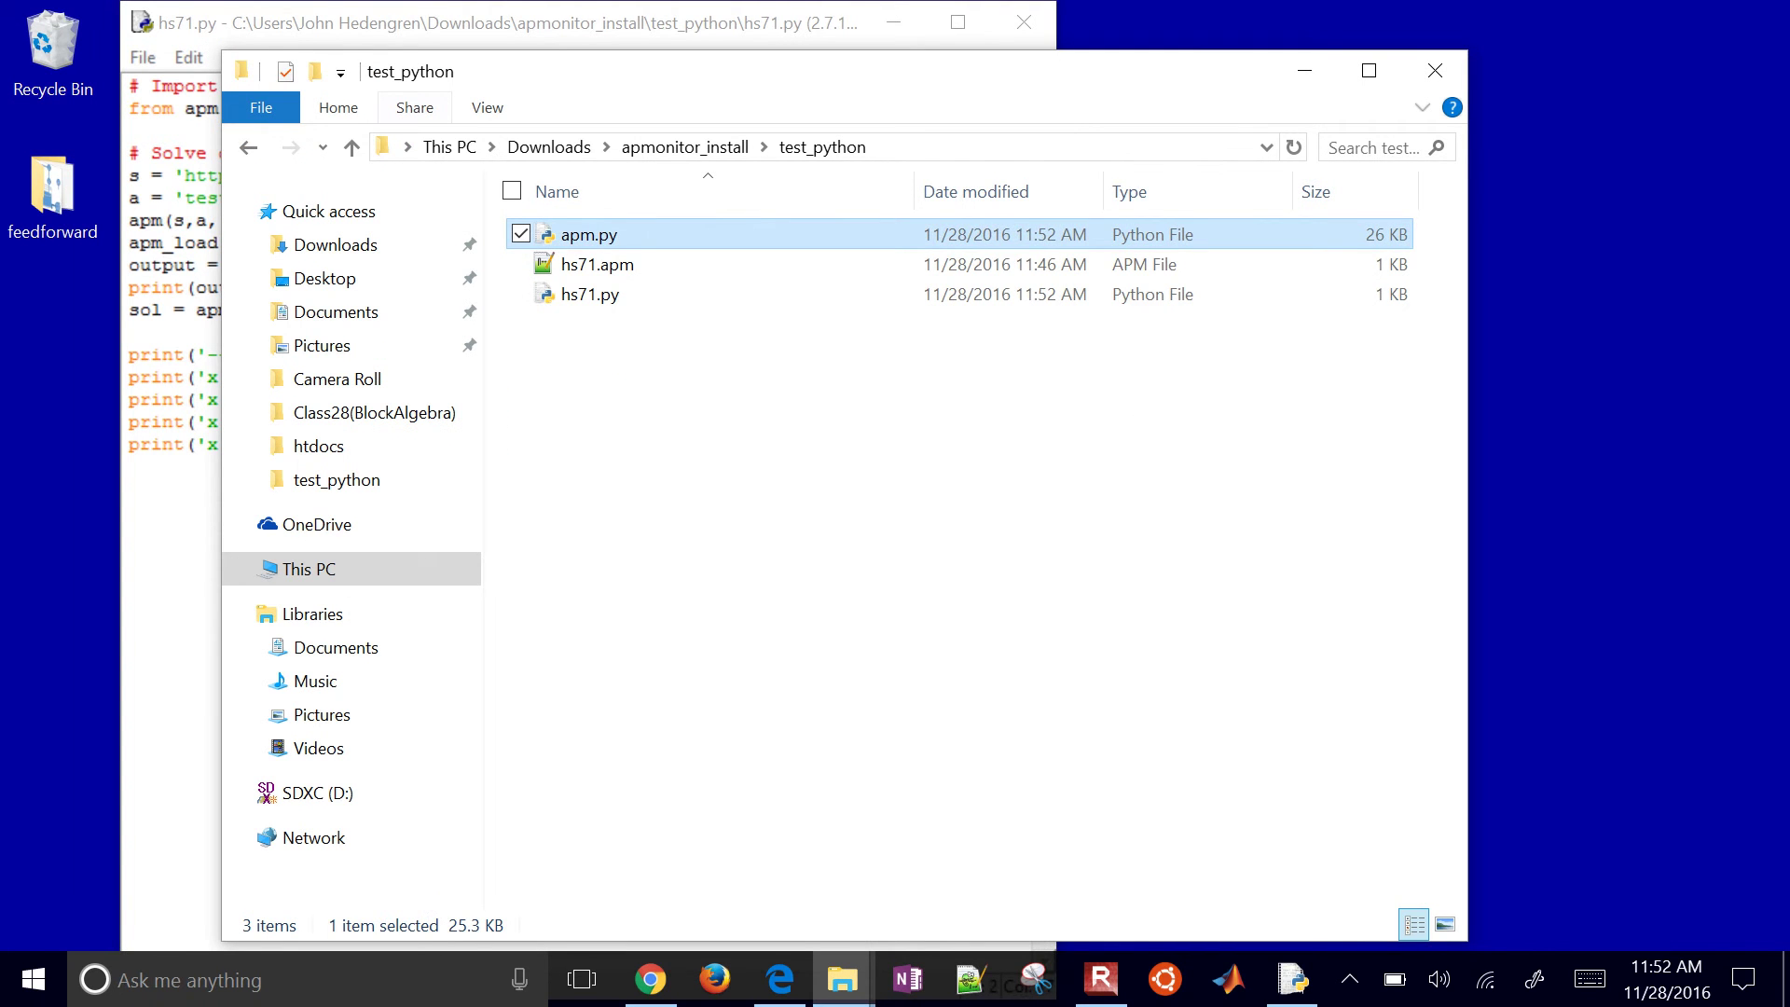
- Run hs71.py from IDLE, getting x = 1.0, 4.743, 3.82115, 1.379408, then close the shell
{"action": "left_click_drag", "start_coordinate": [839, 71], "coordinate": [1142, 35]}
{"action": "left_click", "coordinate": [369, 565]}
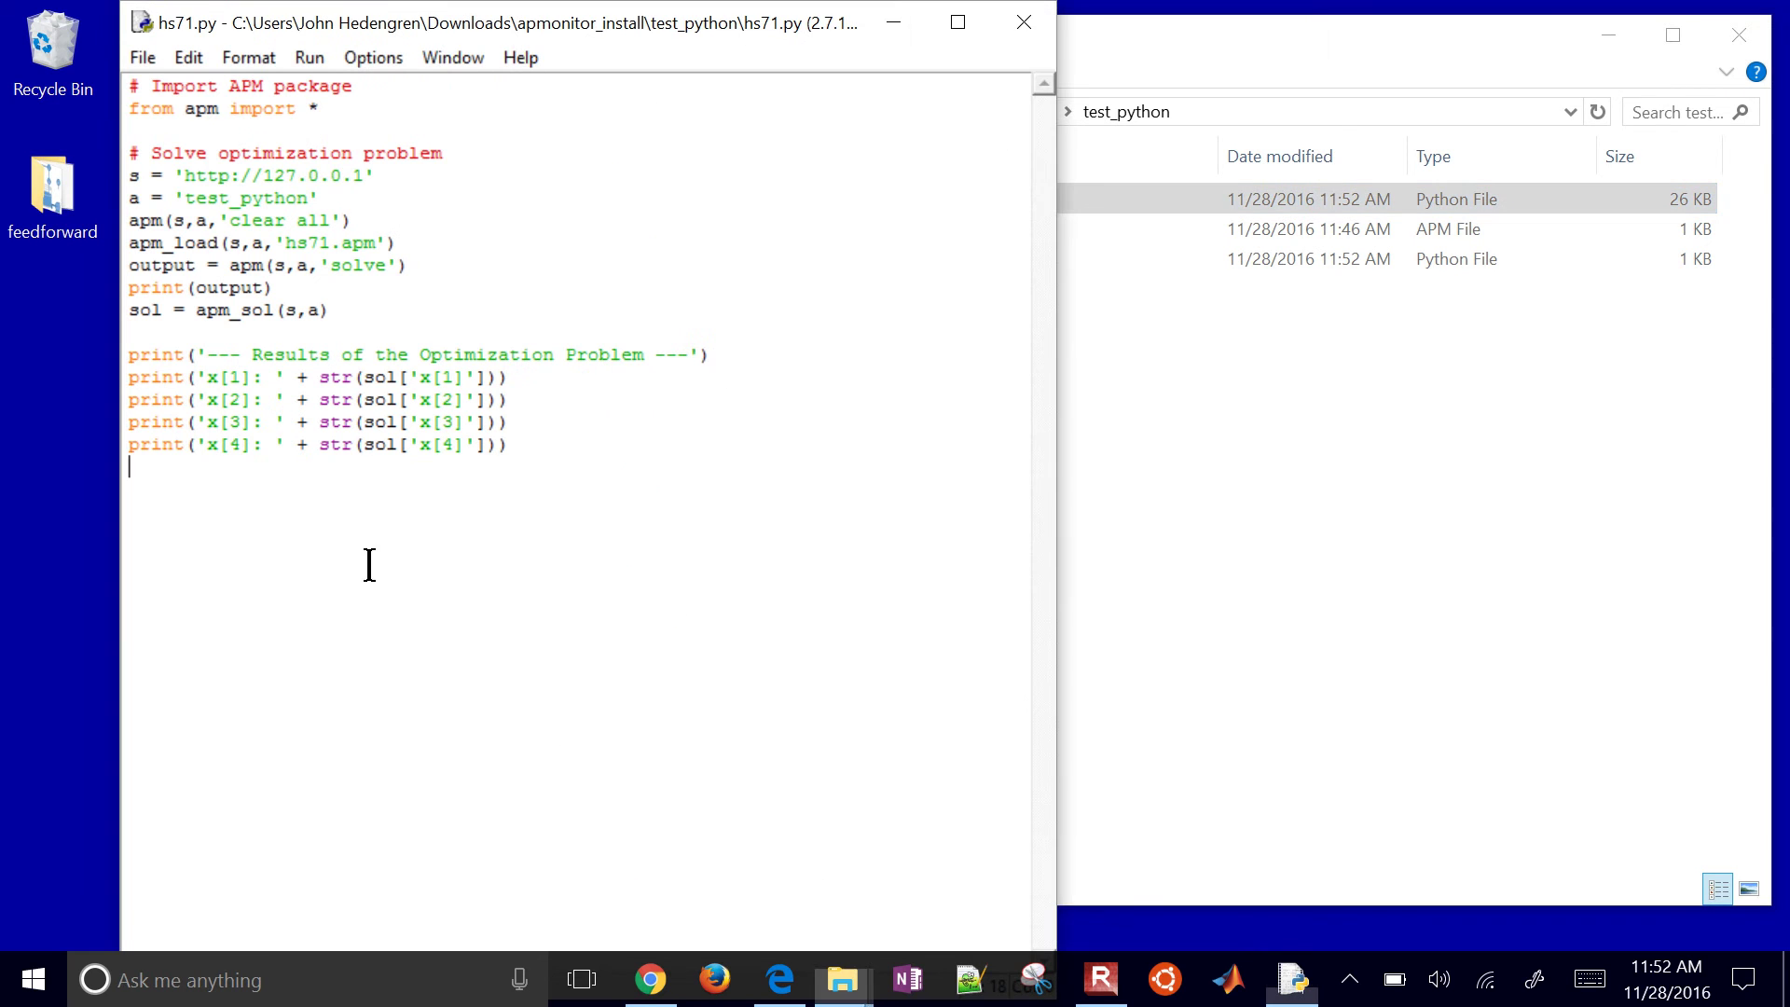
{"action": "left_click", "coordinate": [310, 57]}
{"action": "left_click", "coordinate": [261, 171]}
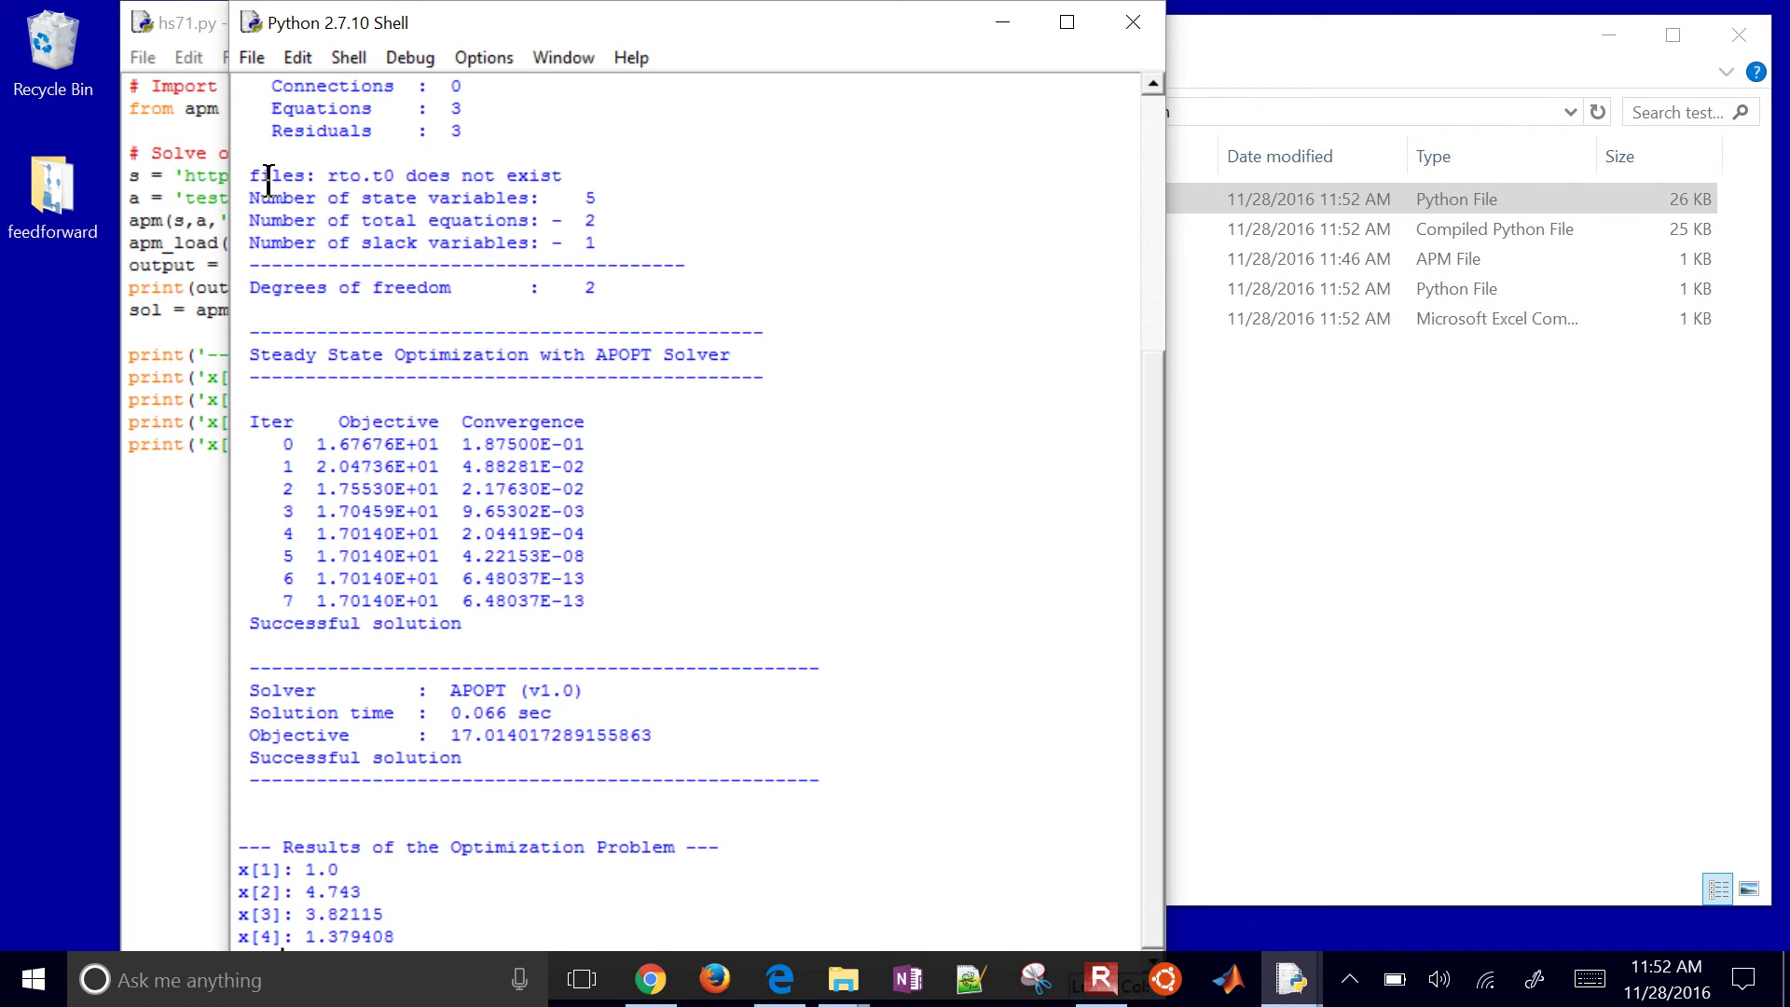
{"action": "left_click", "coordinate": [1133, 21]}
- Close the hs71.py editor and browse apmonitor_install, briefly checking test_julia
{"action": "left_click", "coordinate": [1021, 17]}
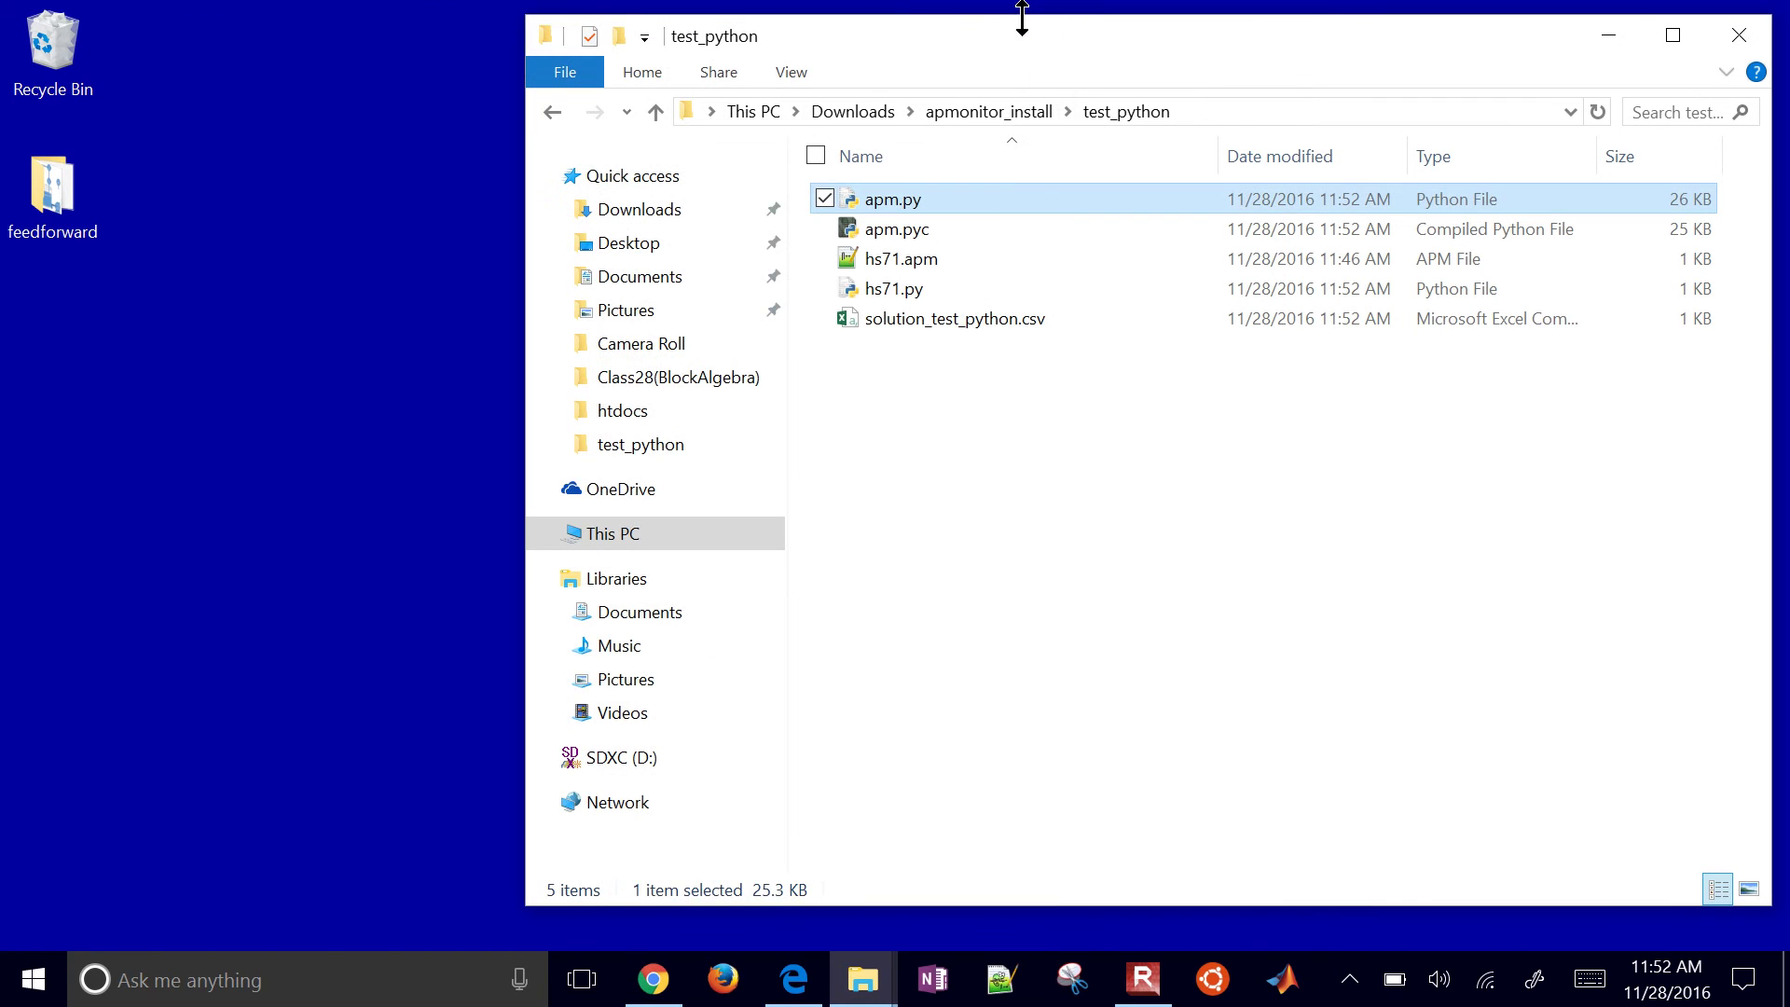
{"action": "left_click", "coordinate": [1234, 483]}
{"action": "left_click", "coordinate": [988, 111]}
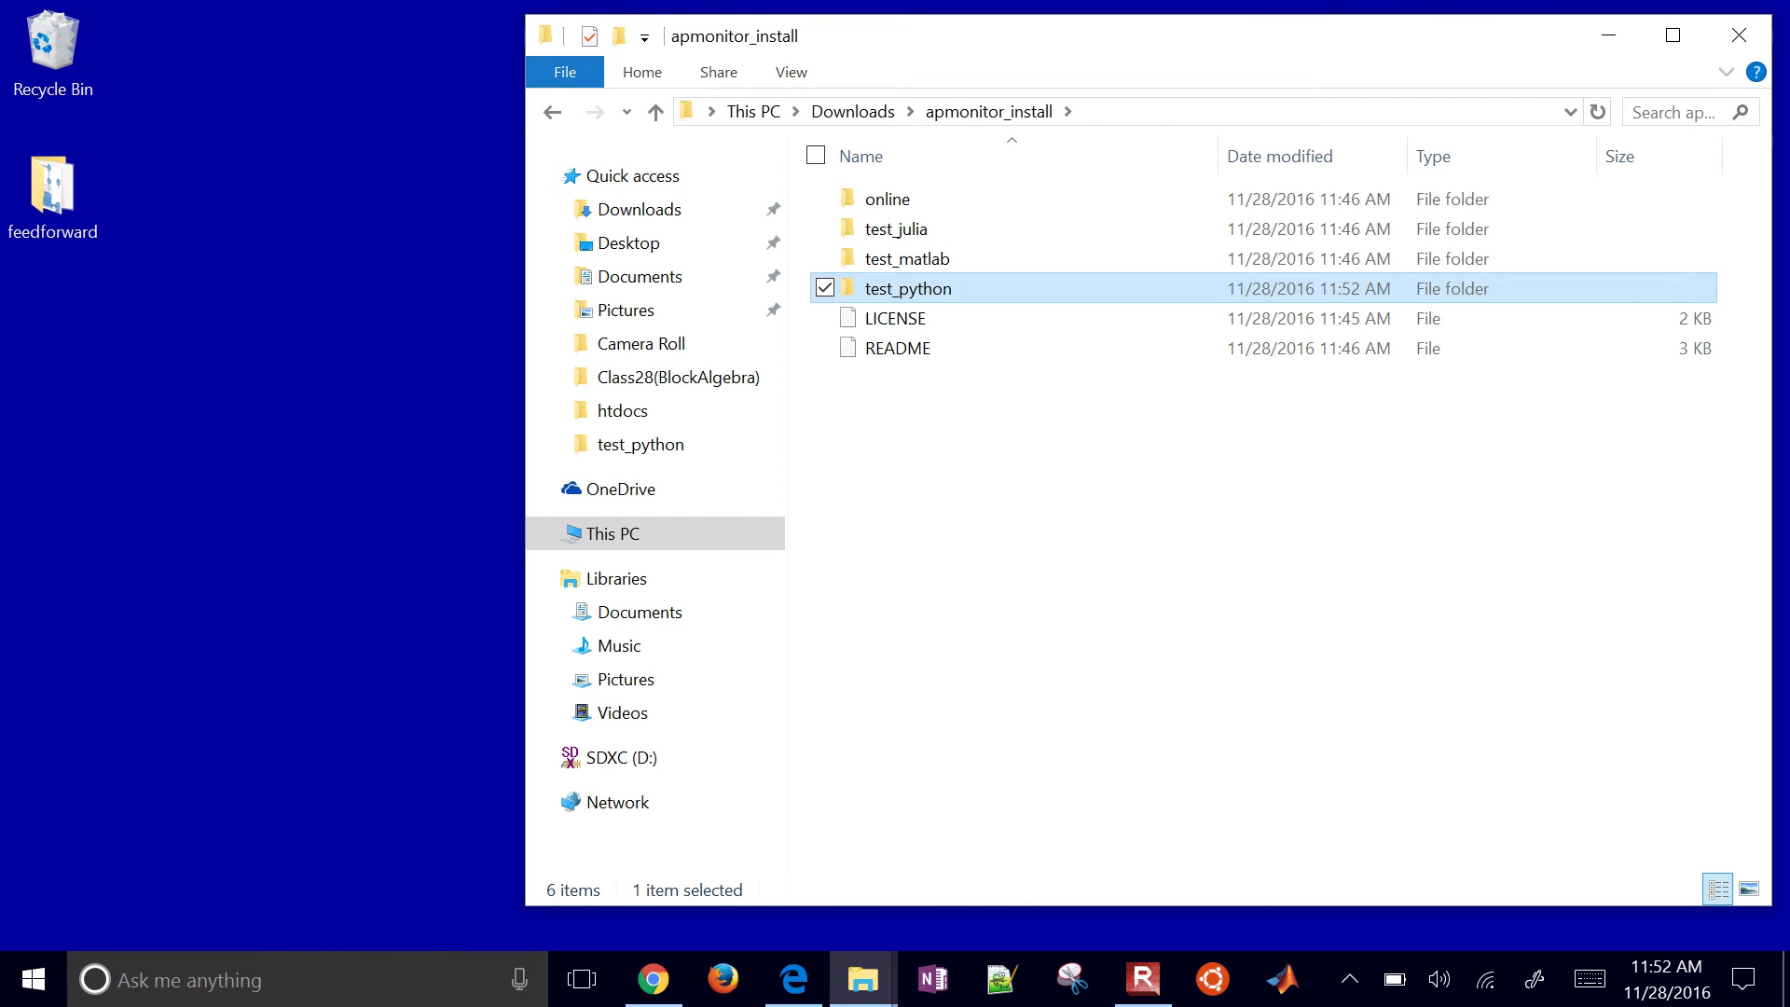
{"action": "double_click", "coordinate": [895, 228]}
{"action": "left_click", "coordinate": [988, 111]}
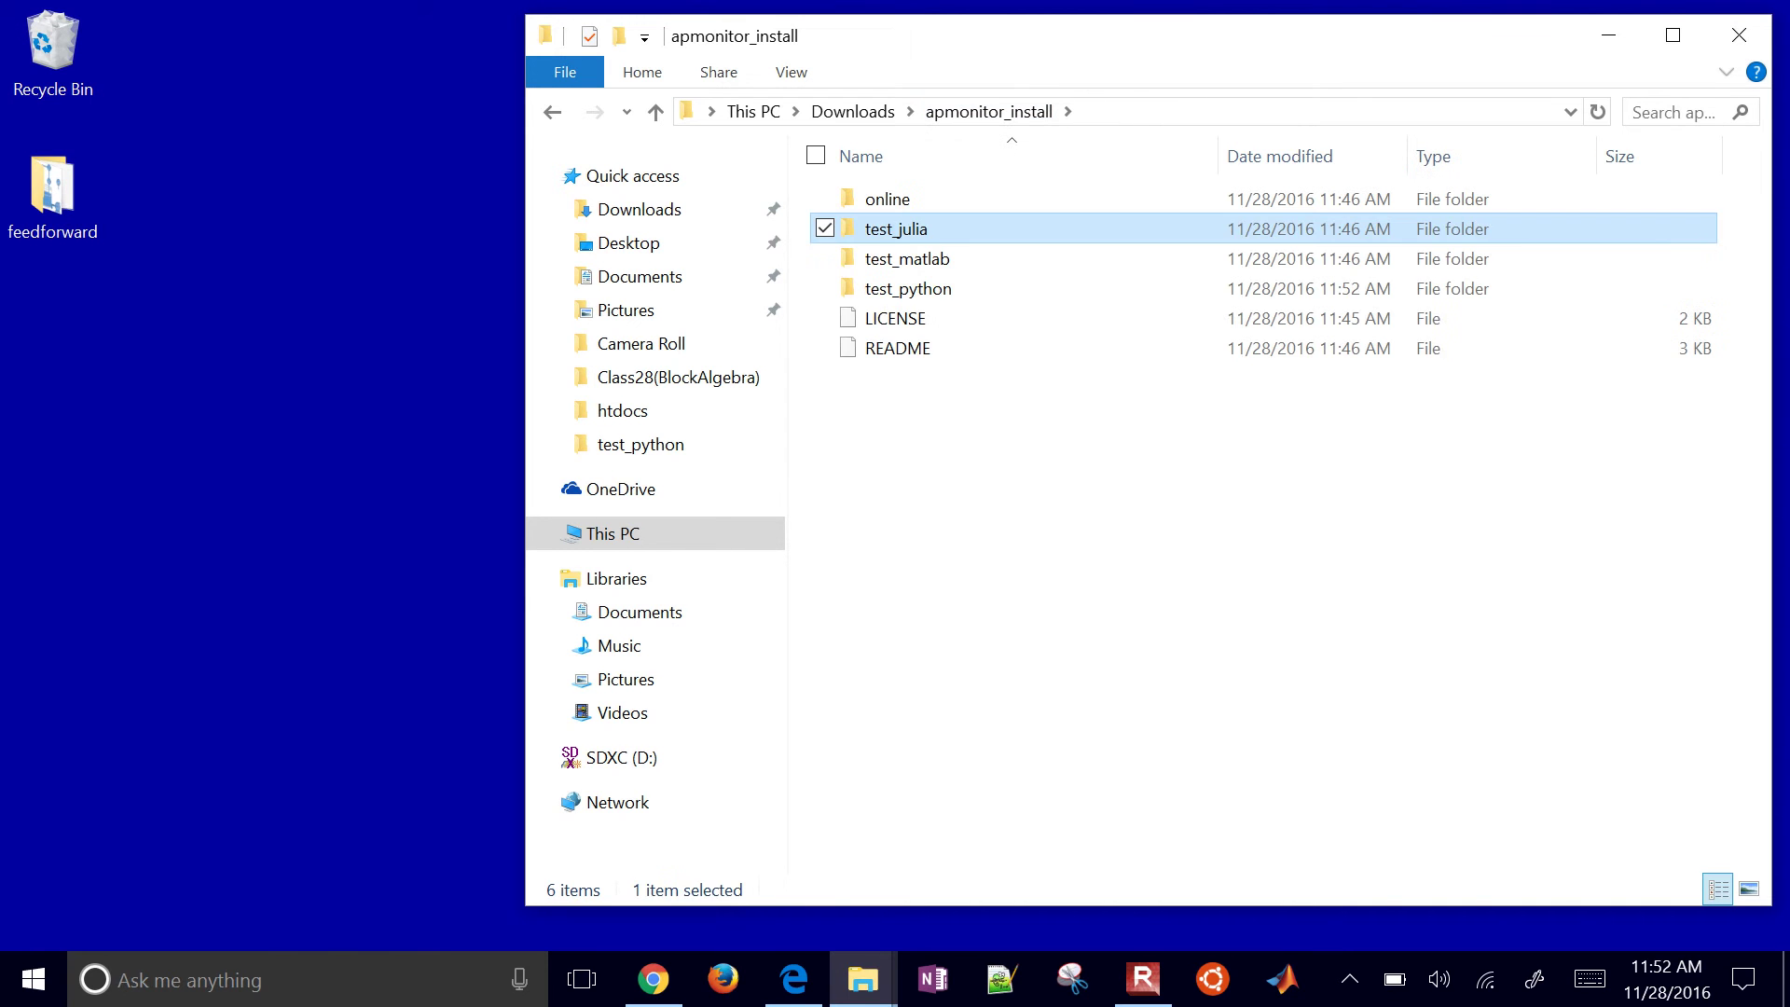
- Open the test_matlab folder, launching hs71.m and then the hs71.apm model
{"action": "double_click", "coordinate": [892, 258]}
{"action": "double_click", "coordinate": [876, 252]}
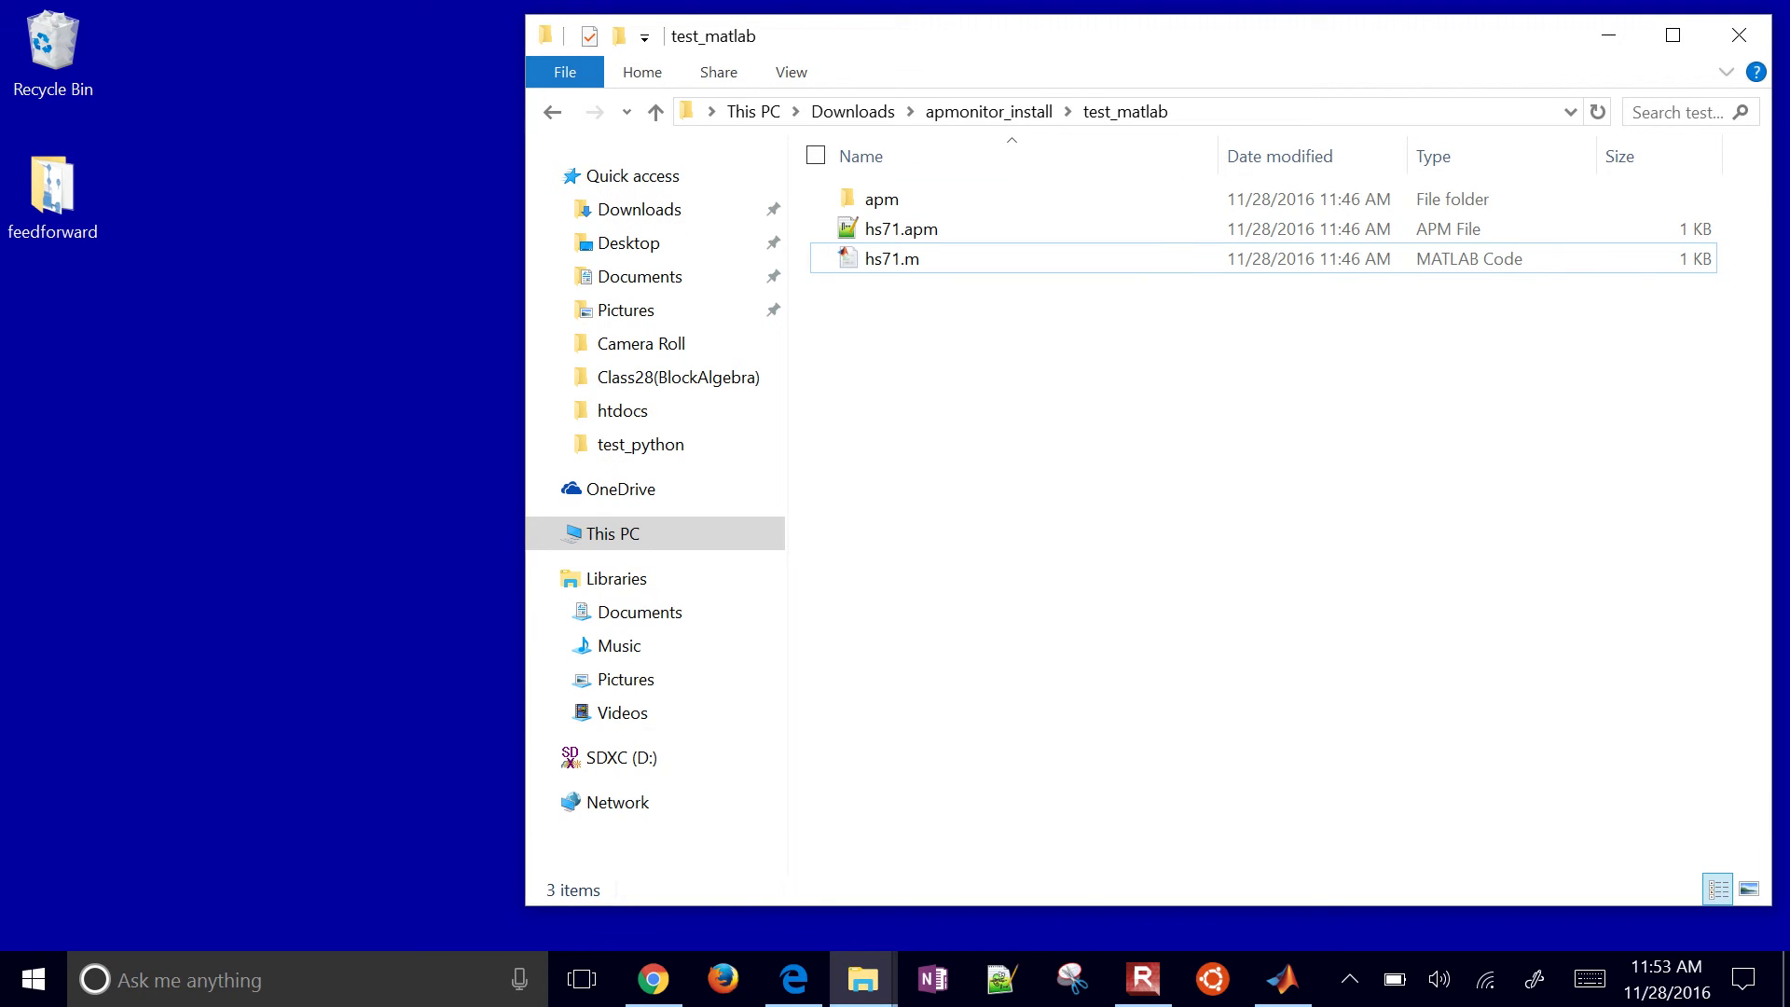
{"action": "double_click", "coordinate": [890, 228]}
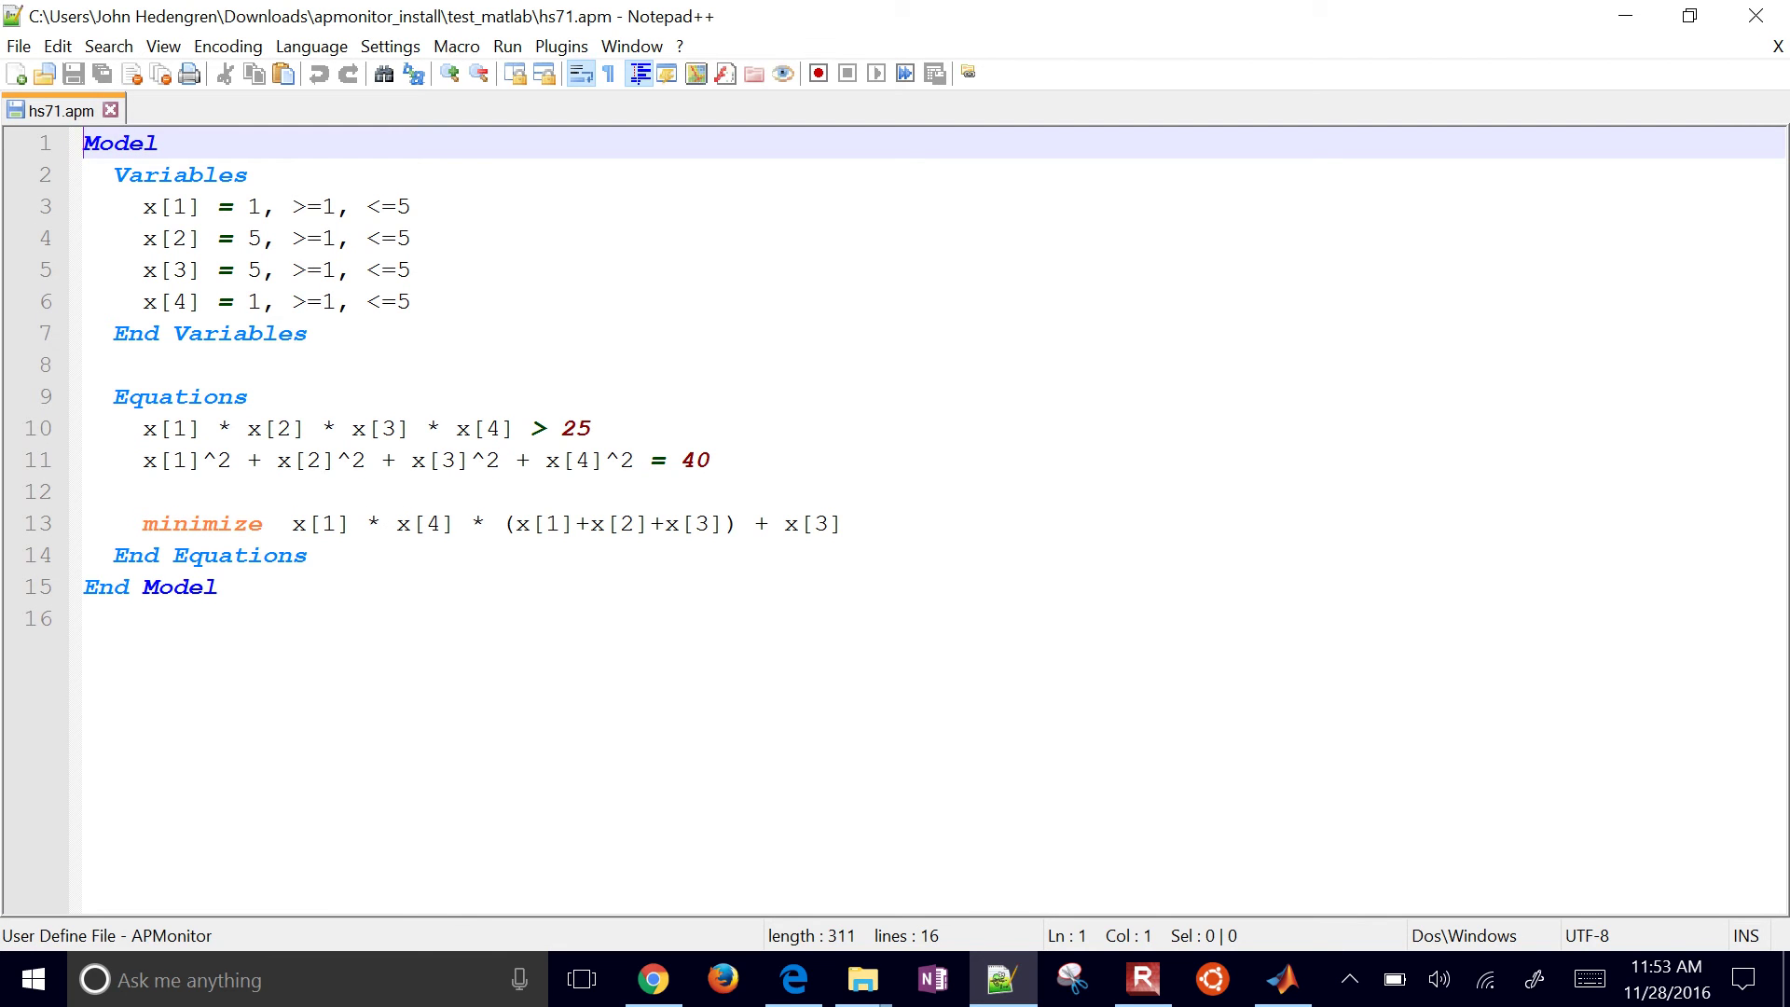
- Close the hs71.apm tab and exit Notepad++
{"action": "key", "text": "ctrl+w"}
{"action": "left_click", "coordinate": [1755, 16]}
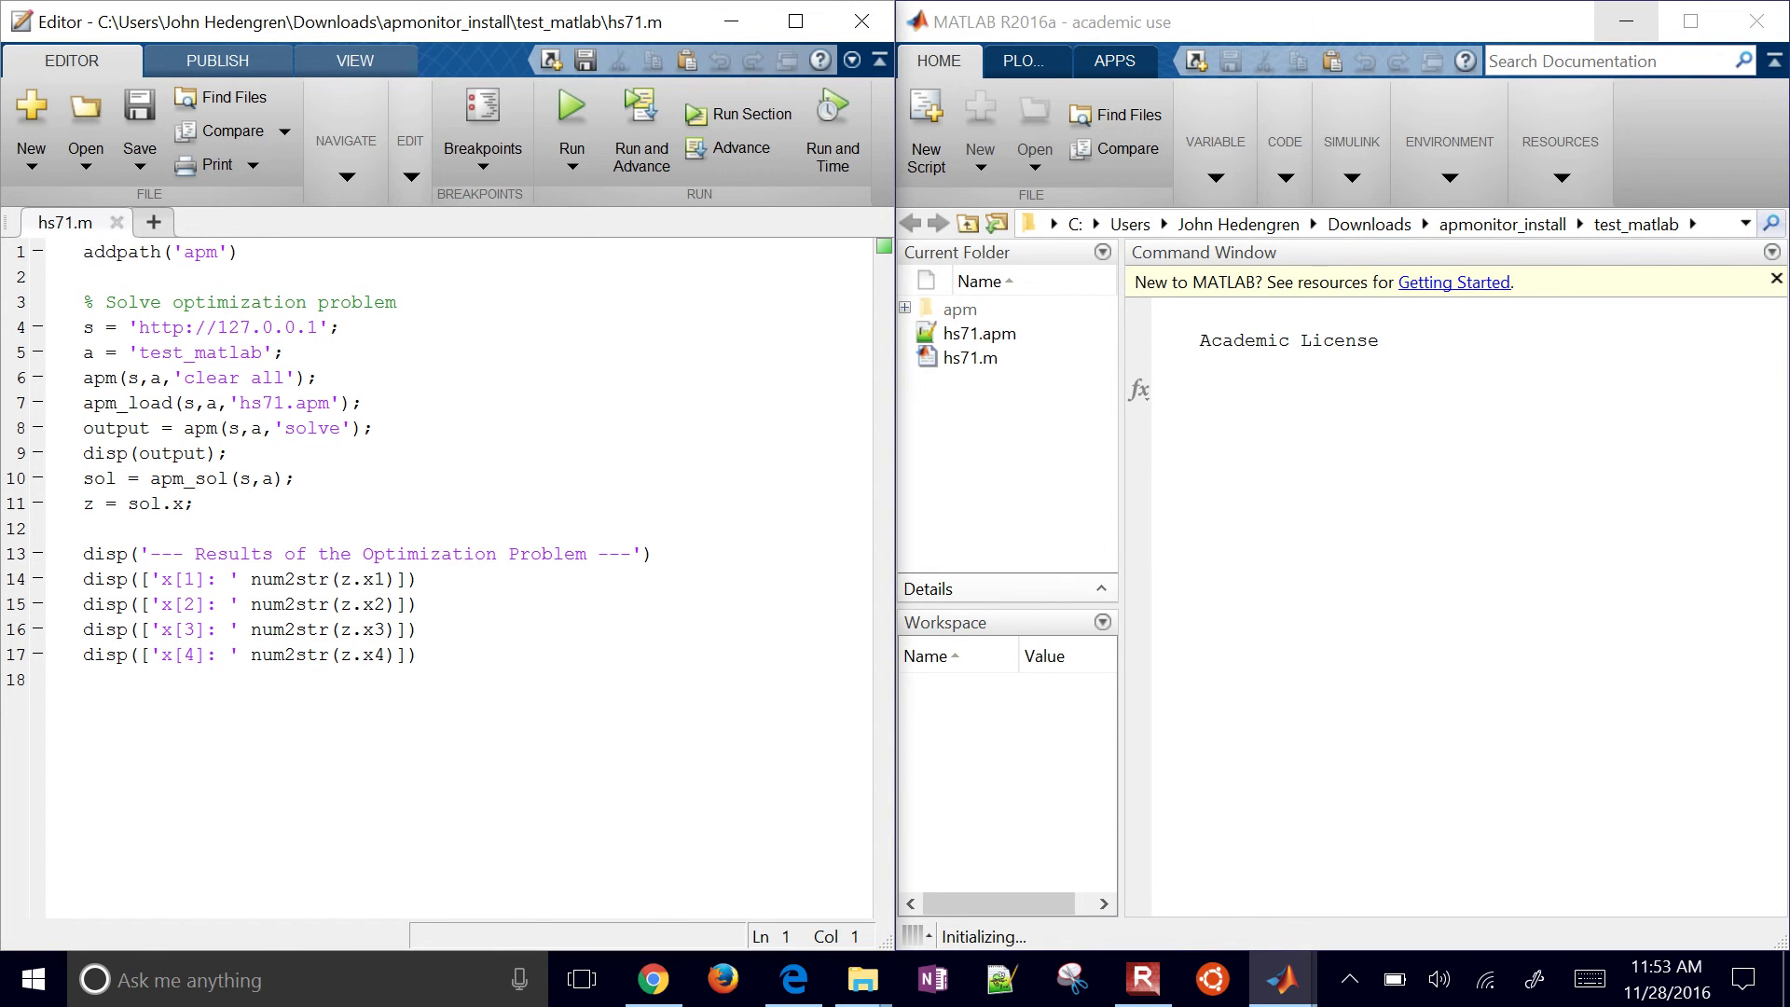
- Highlight the addpath('apm') line at the top of hs71.m
{"action": "left_click", "coordinate": [291, 265]}
{"action": "key", "text": "Up"}
{"action": "key", "text": "Left"}
{"action": "key", "text": "Left"}
{"action": "key", "text": "shift+Down"}
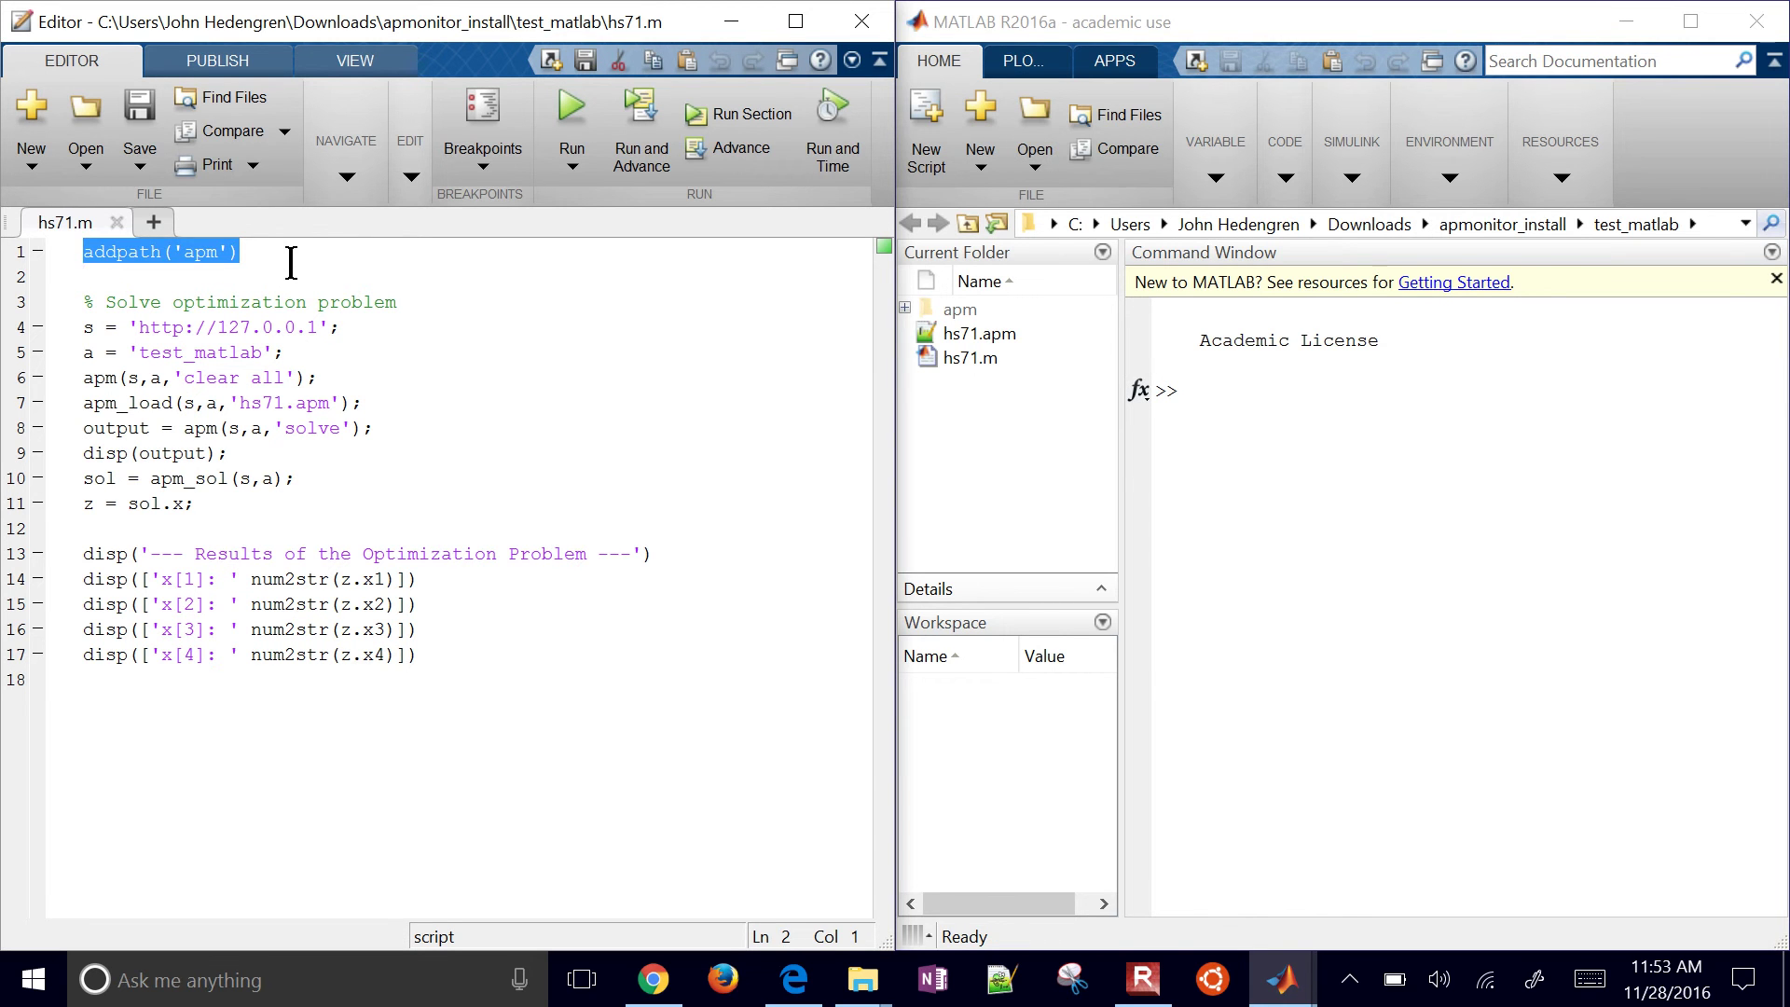
- Show the apm.m function file inside the test_matlab apm subfolder
{"action": "left_click", "coordinate": [863, 978]}
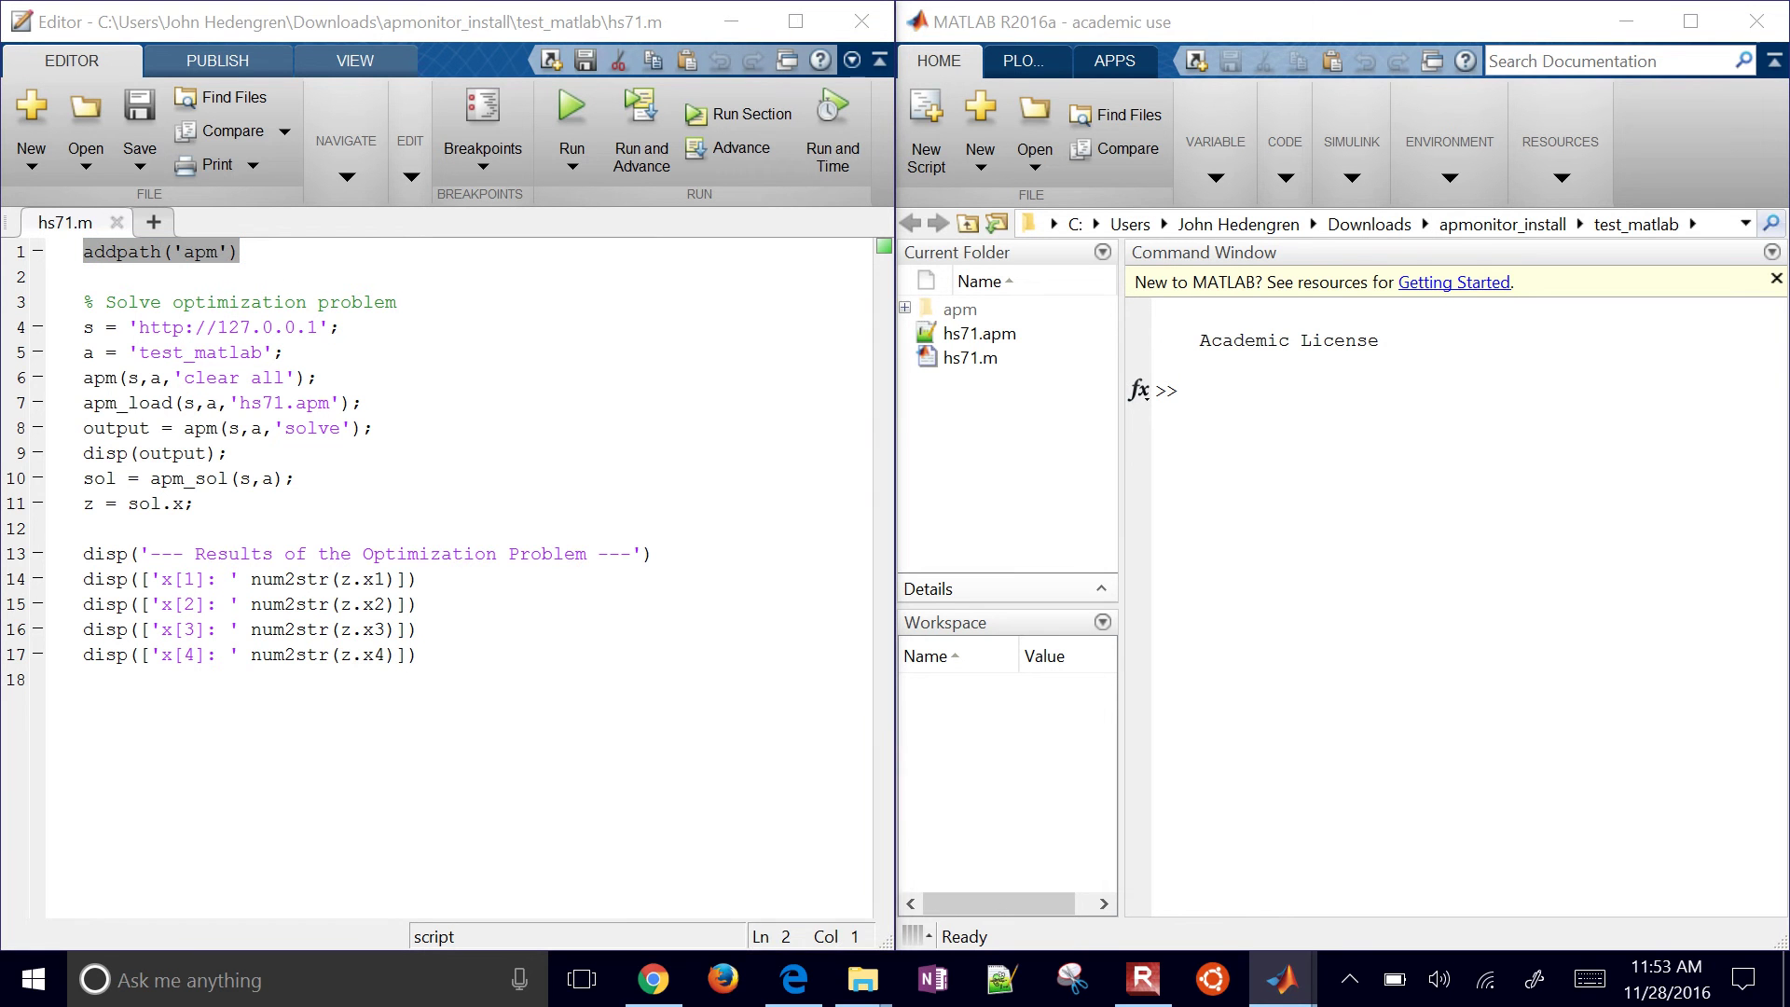
{"action": "left_click", "coordinate": [748, 867]}
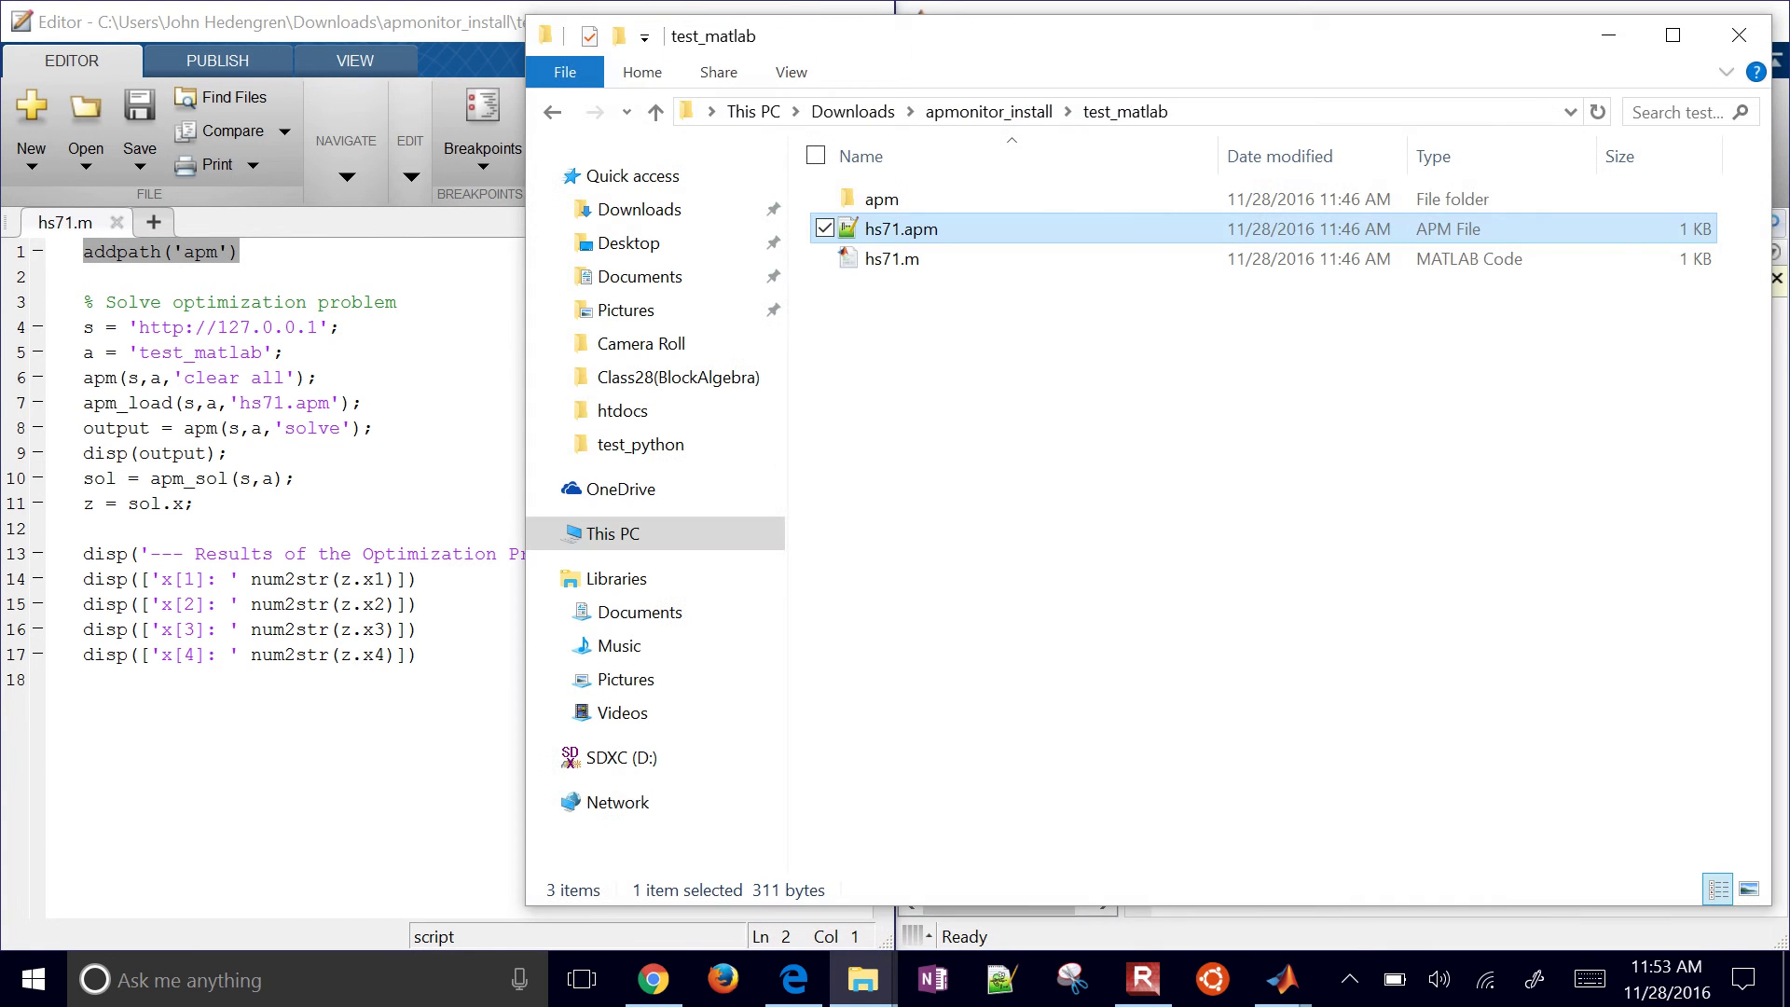
{"action": "key", "text": "Up"}
{"action": "key", "text": "Return"}
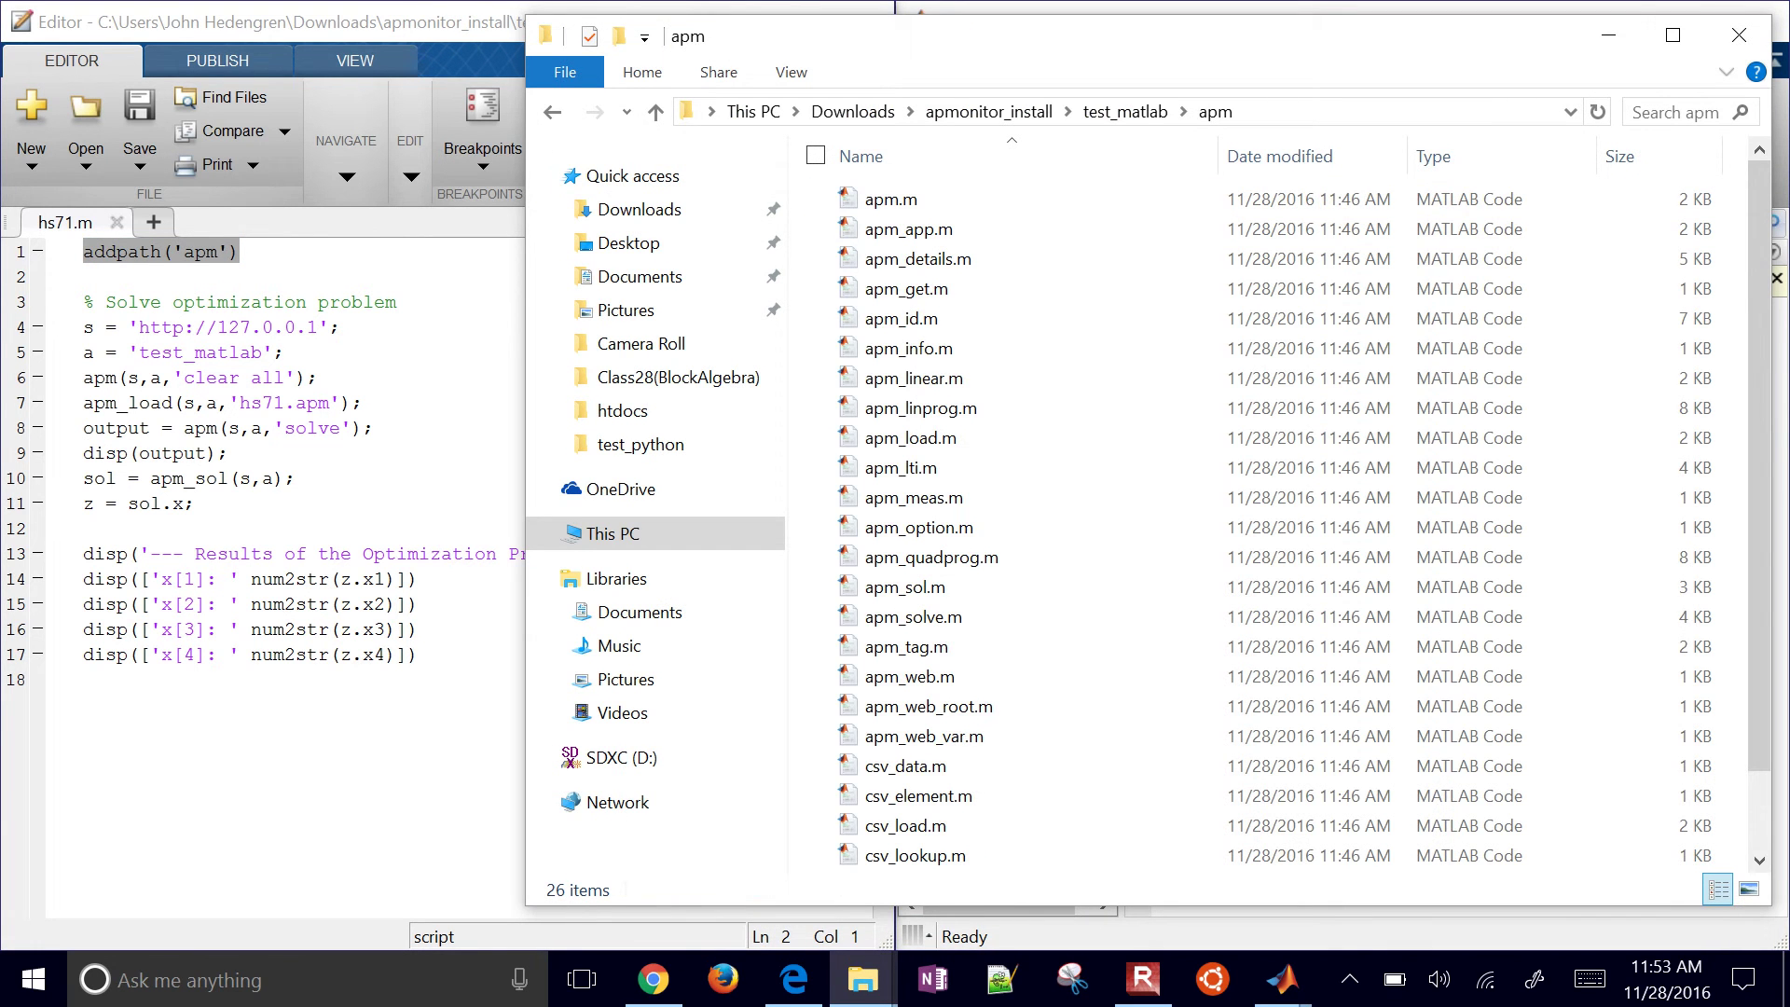
{"action": "left_click", "coordinate": [890, 198]}
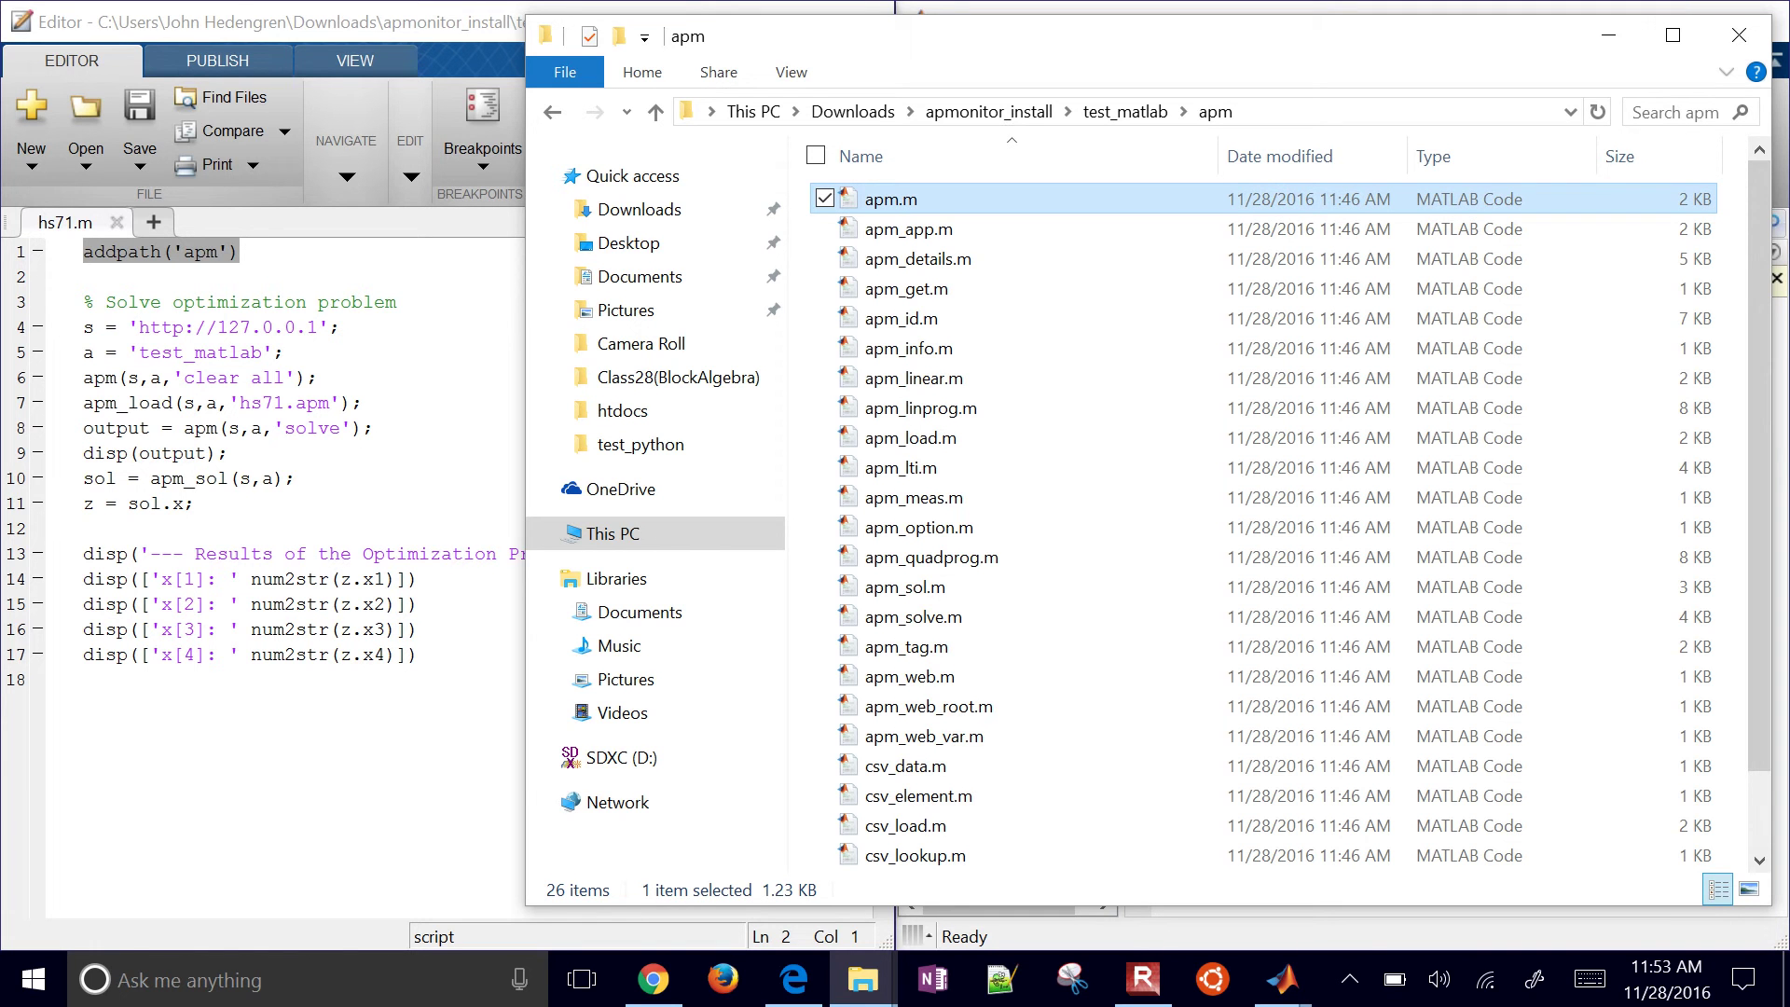
{"action": "key", "text": "alt+Tab"}
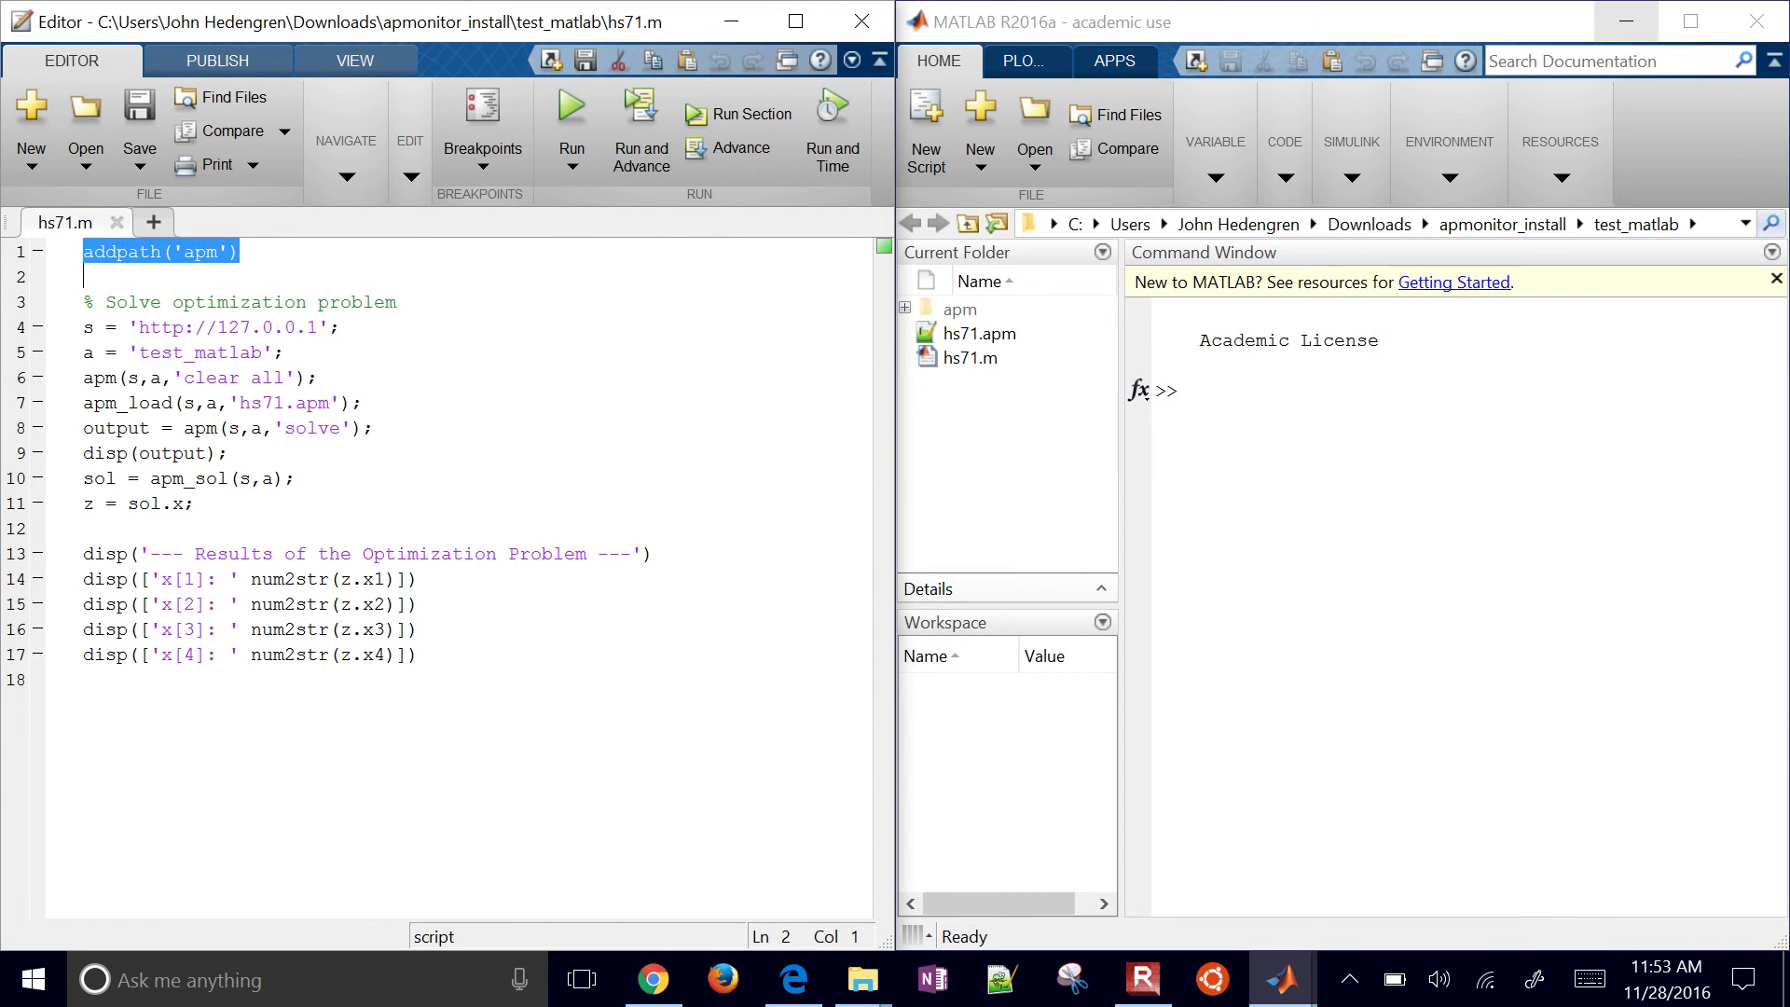
{"action": "key", "text": "Down"}
{"action": "key", "text": "Down"}
{"action": "key", "text": "shift+Down"}
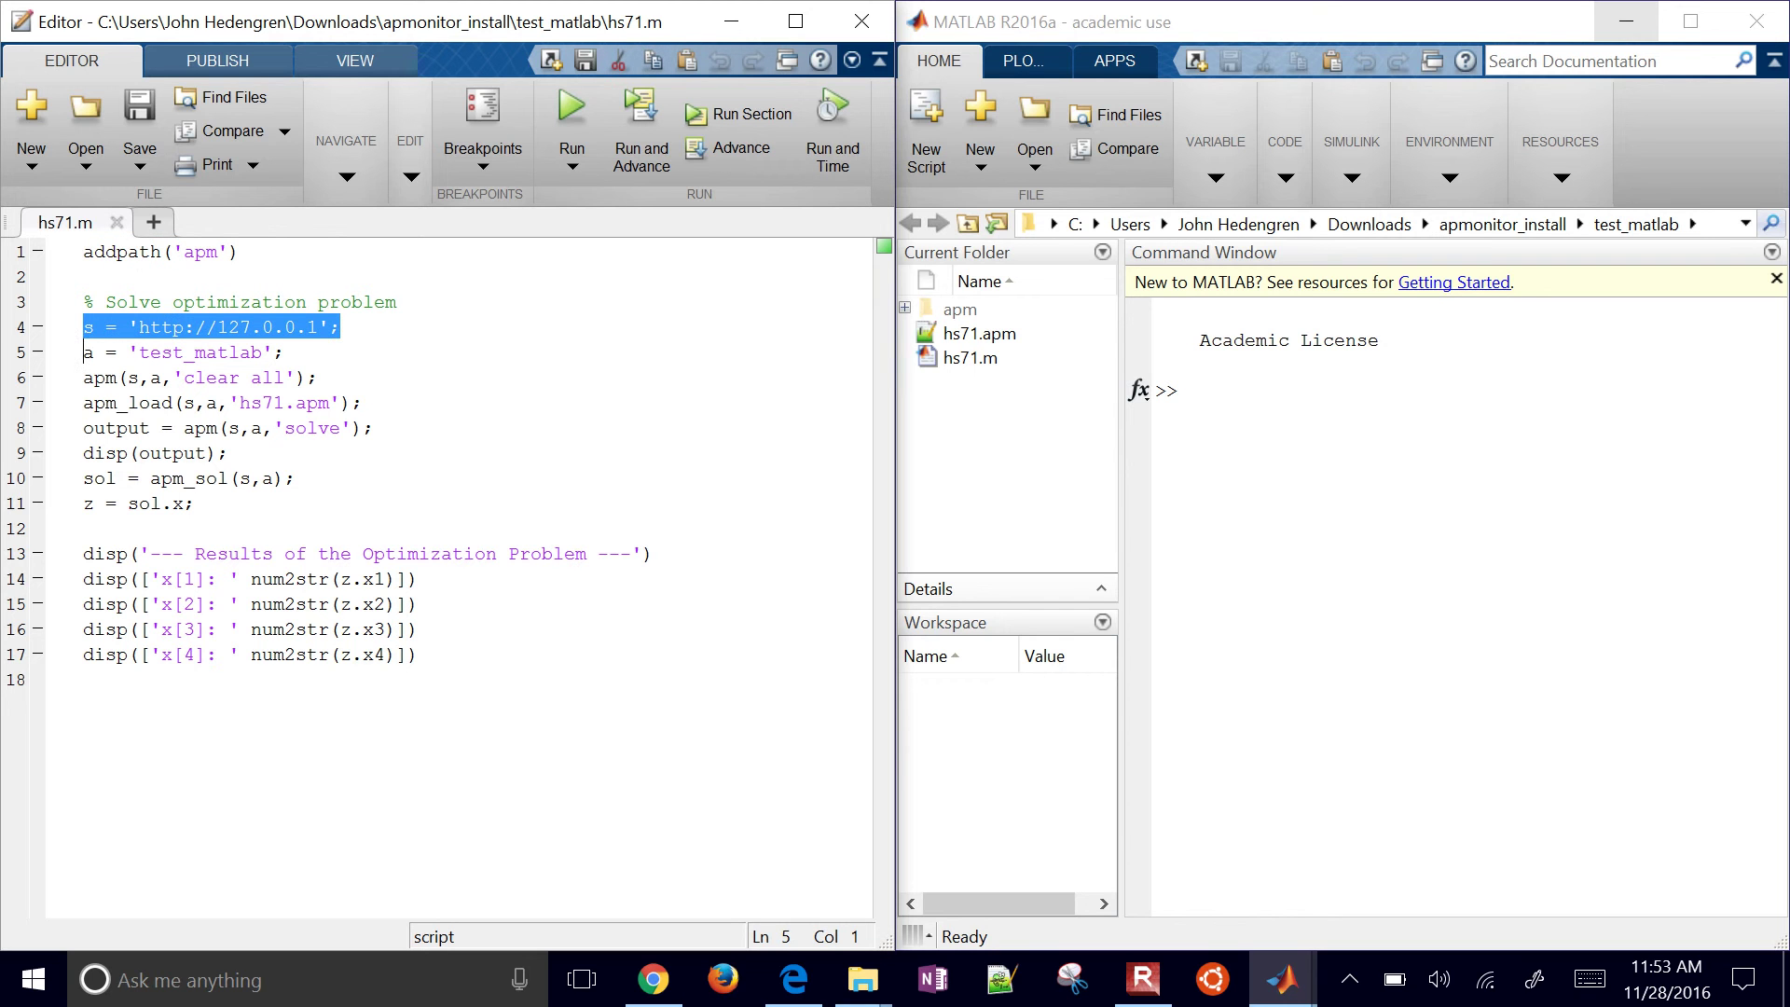
{"action": "key", "text": "Up"}
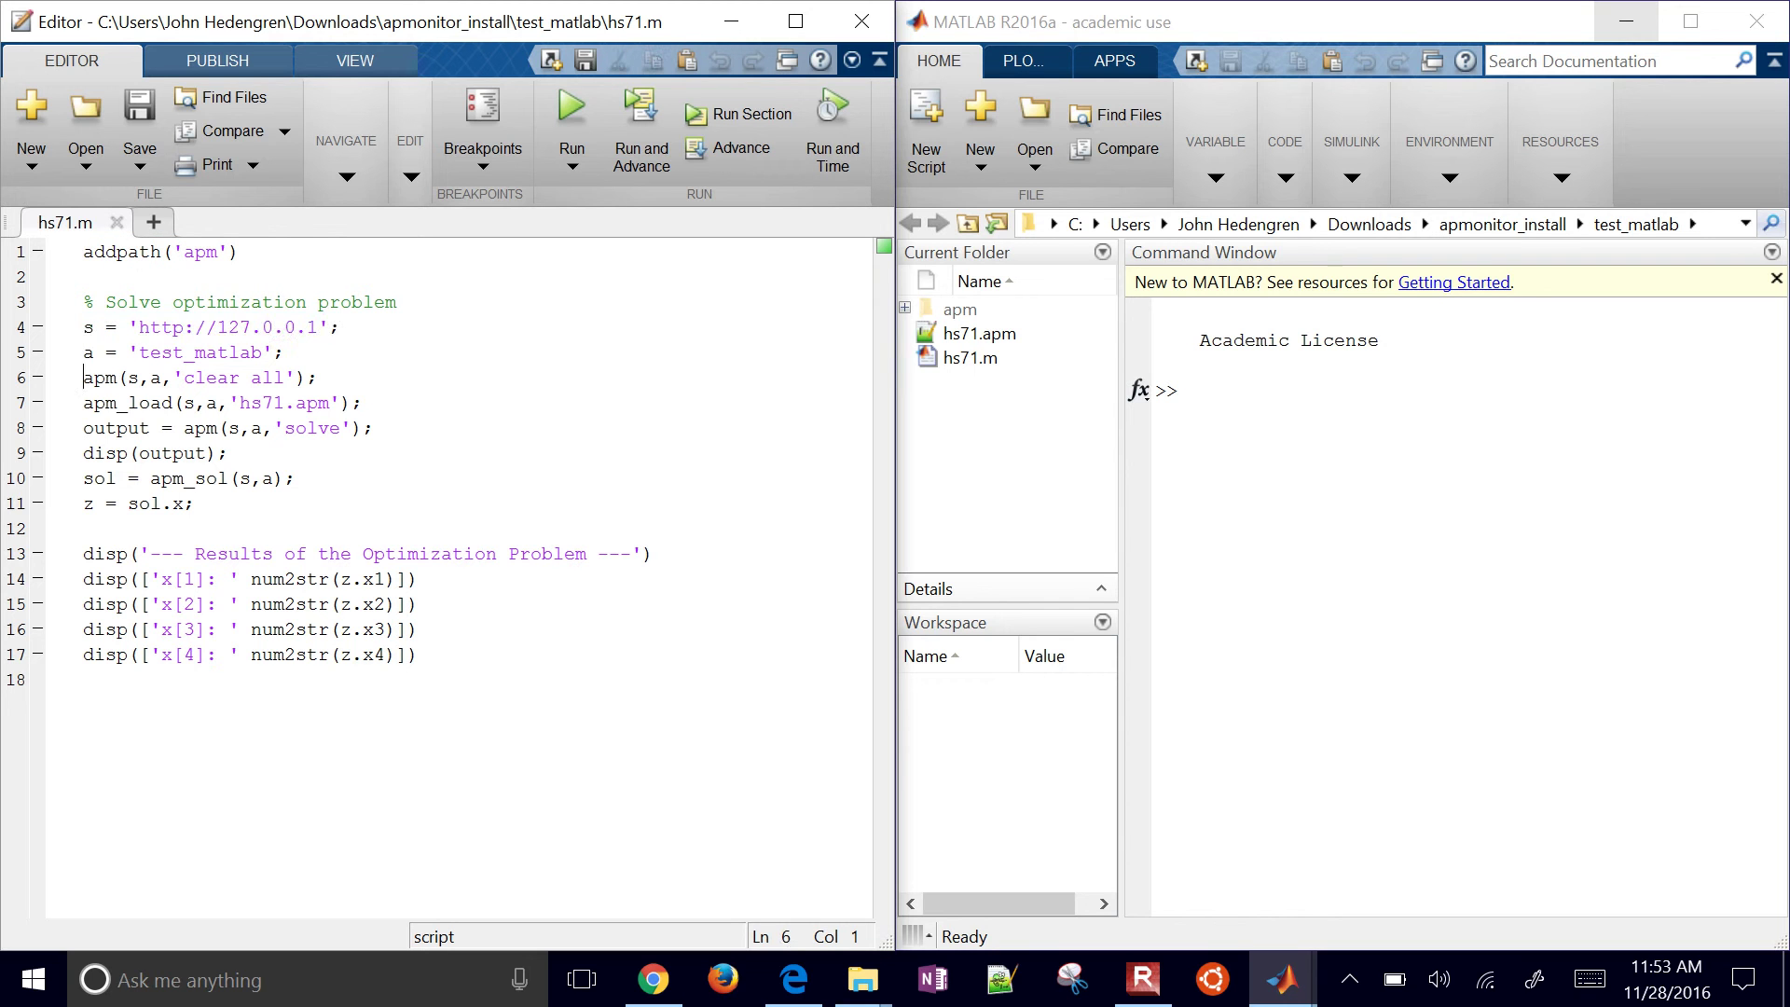
{"action": "key", "text": "Down"}
{"action": "key", "text": "shift+Down"}
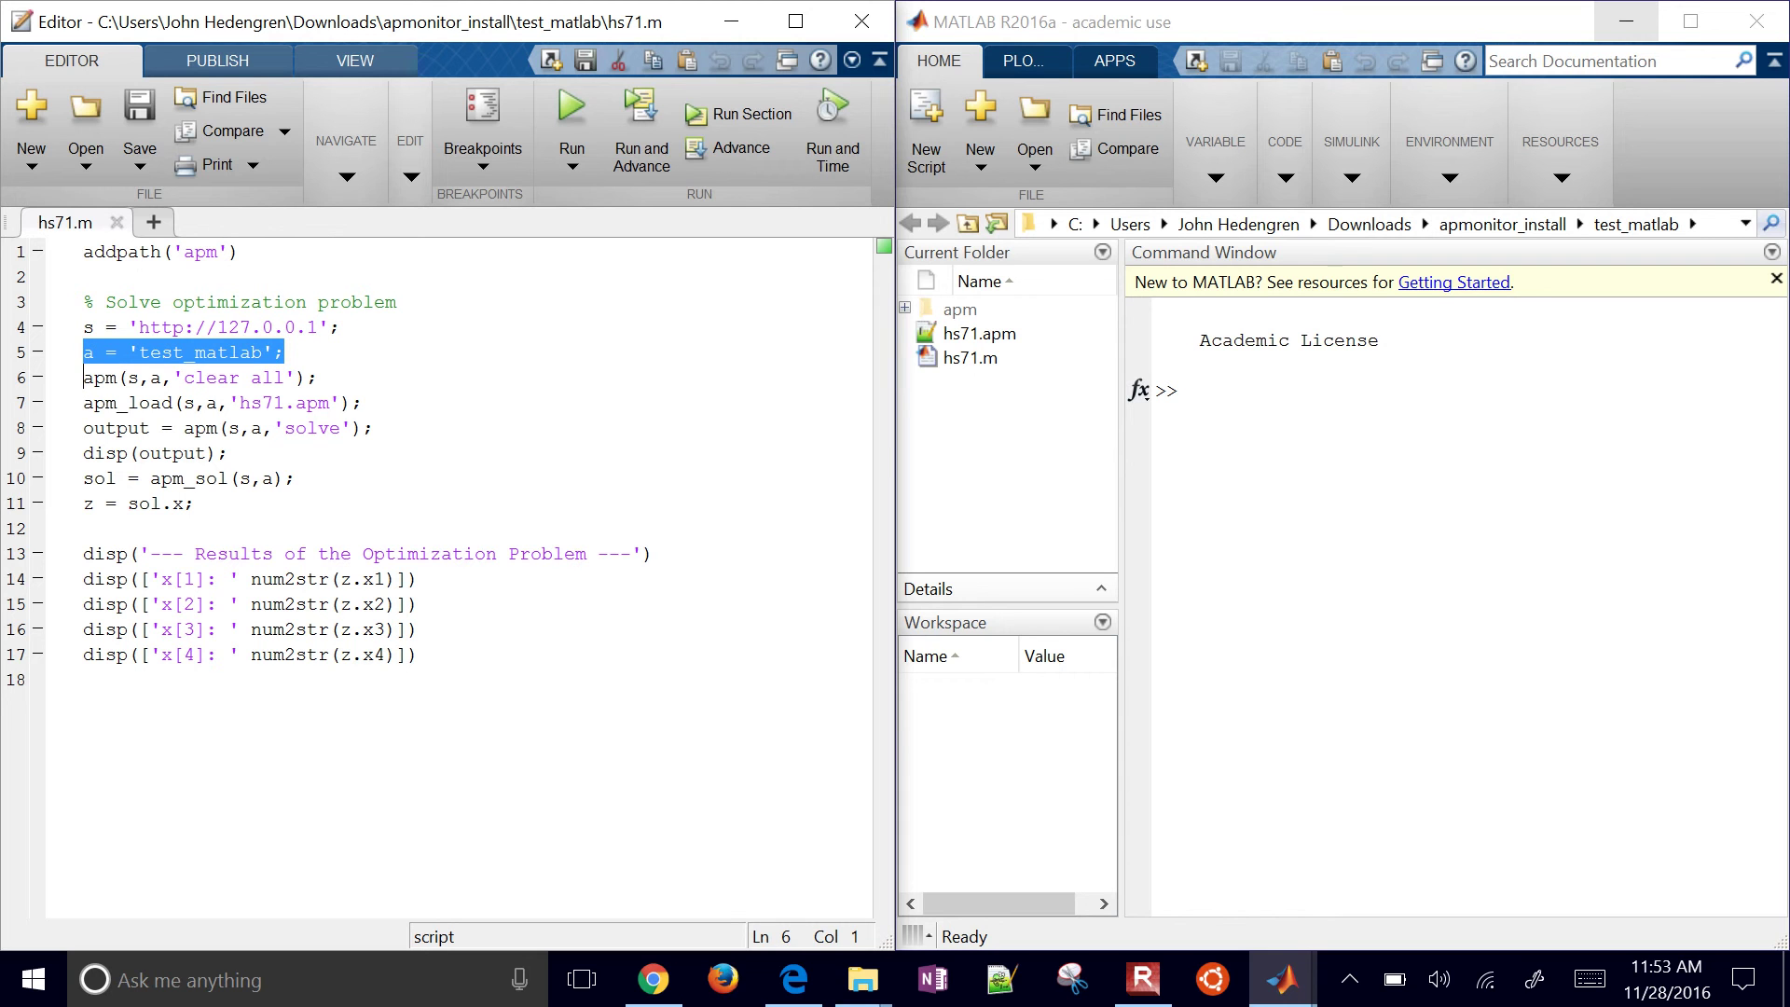
{"action": "key", "text": "shift+Down"}
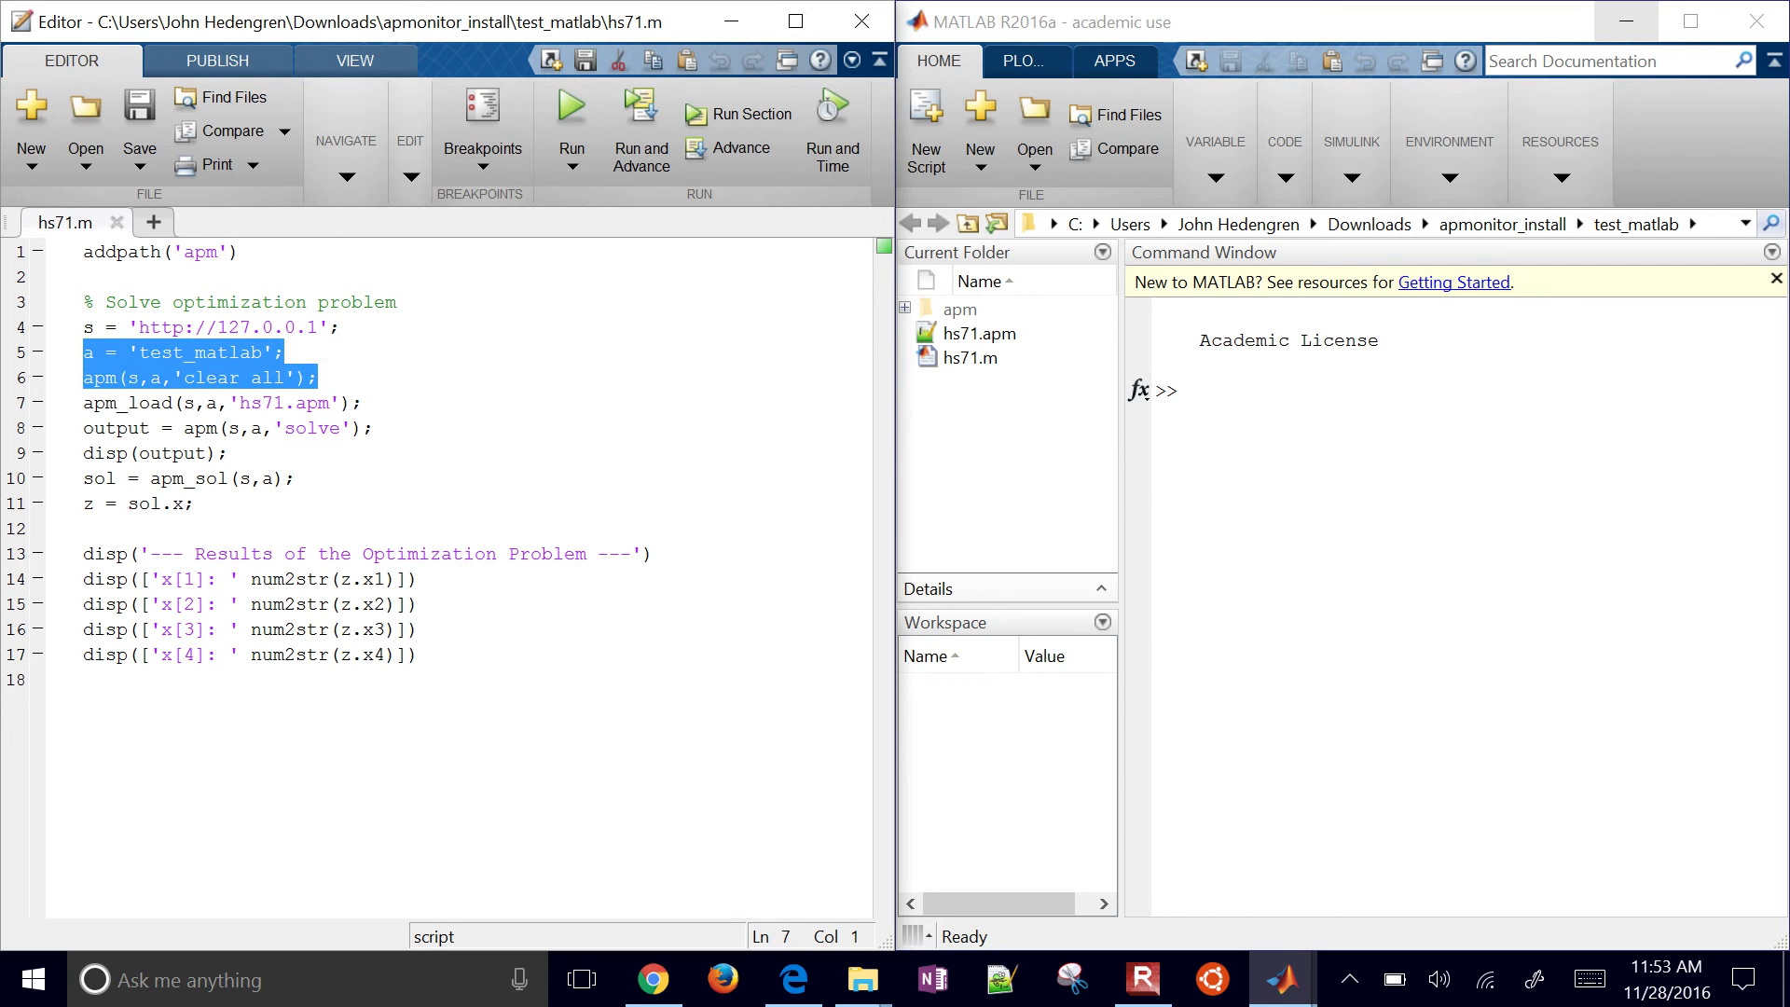
{"action": "key", "text": "Right"}
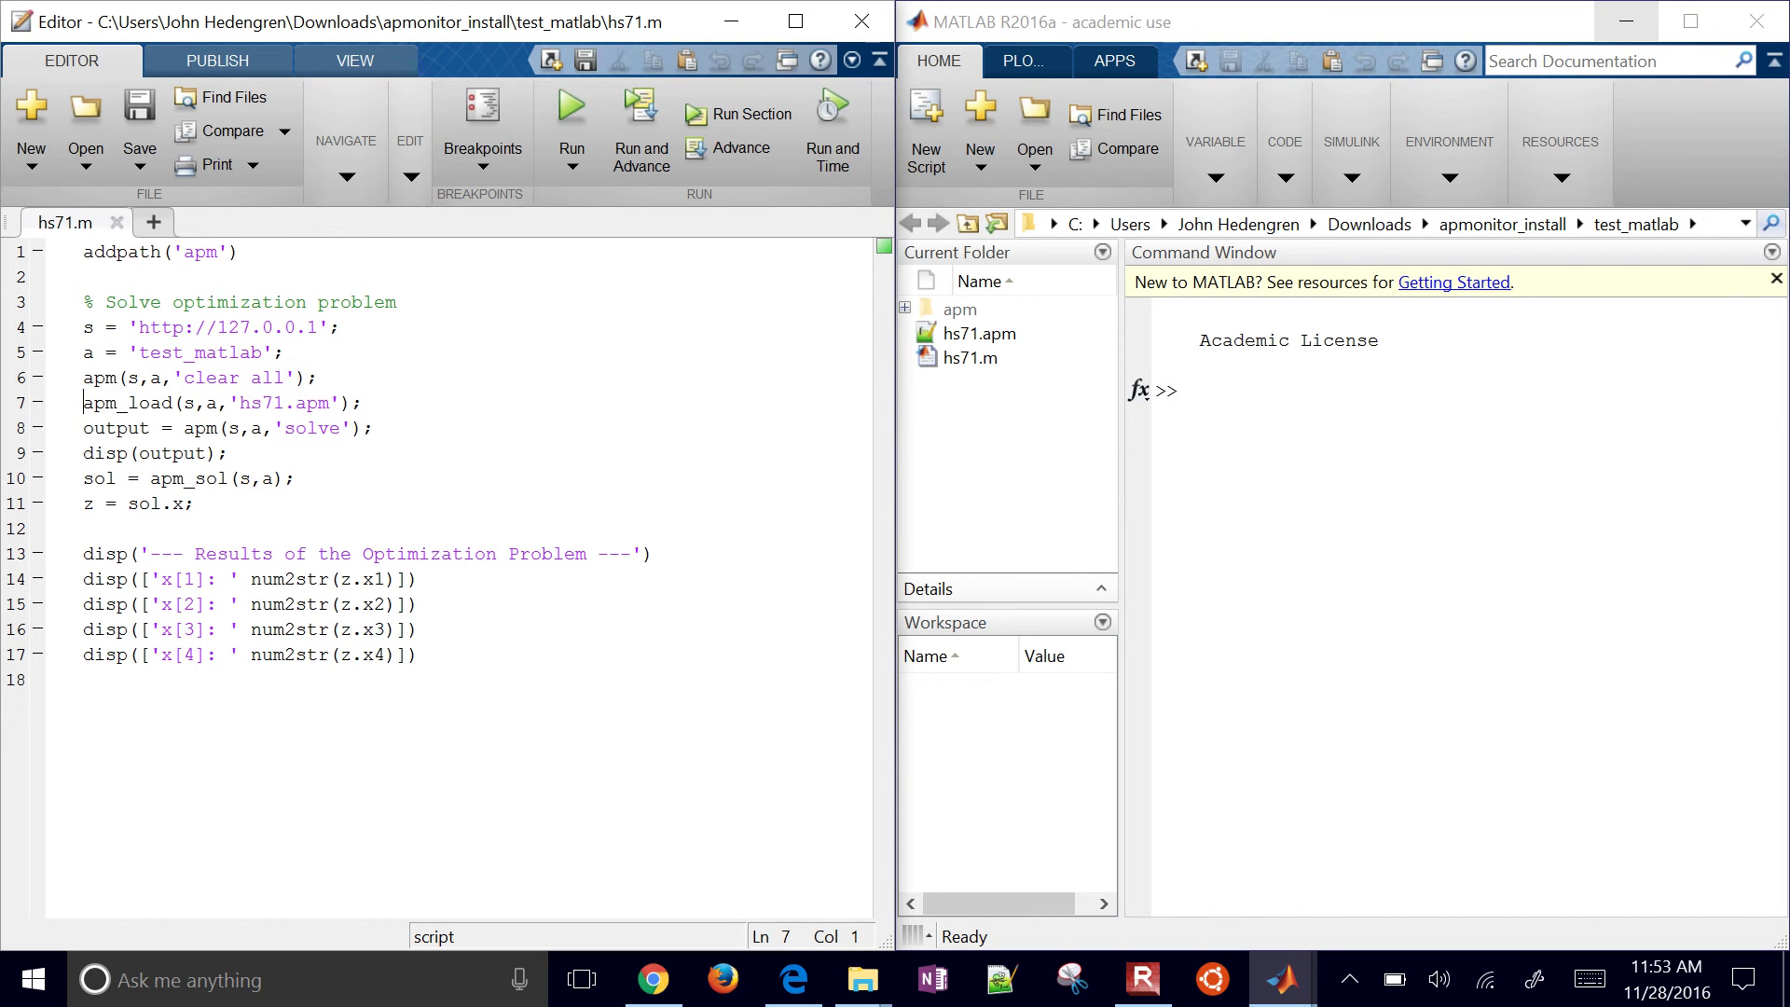
- Step through the solve, disp(output) and results display lines 13–17 of hs71.m
{"action": "key", "text": "shift+Down"}
{"action": "key", "text": "Right"}
{"action": "key", "text": "shift+Down"}
{"action": "key", "text": "Right"}
{"action": "key", "text": "shift+Down"}
{"action": "key", "text": "Right"}
{"action": "key", "text": "shift+Down"}
{"action": "key", "text": "Right"}
{"action": "key", "text": "Down"}
{"action": "key", "text": "Down"}
{"action": "key", "text": "Down"}
{"action": "key", "text": "Up"}
{"action": "key", "text": "shift+Down"}
{"action": "key", "text": "shift+Down"}
{"action": "key", "text": "shift+Down"}
{"action": "key", "text": "shift+Down"}
{"action": "key", "text": "shift+Down"}
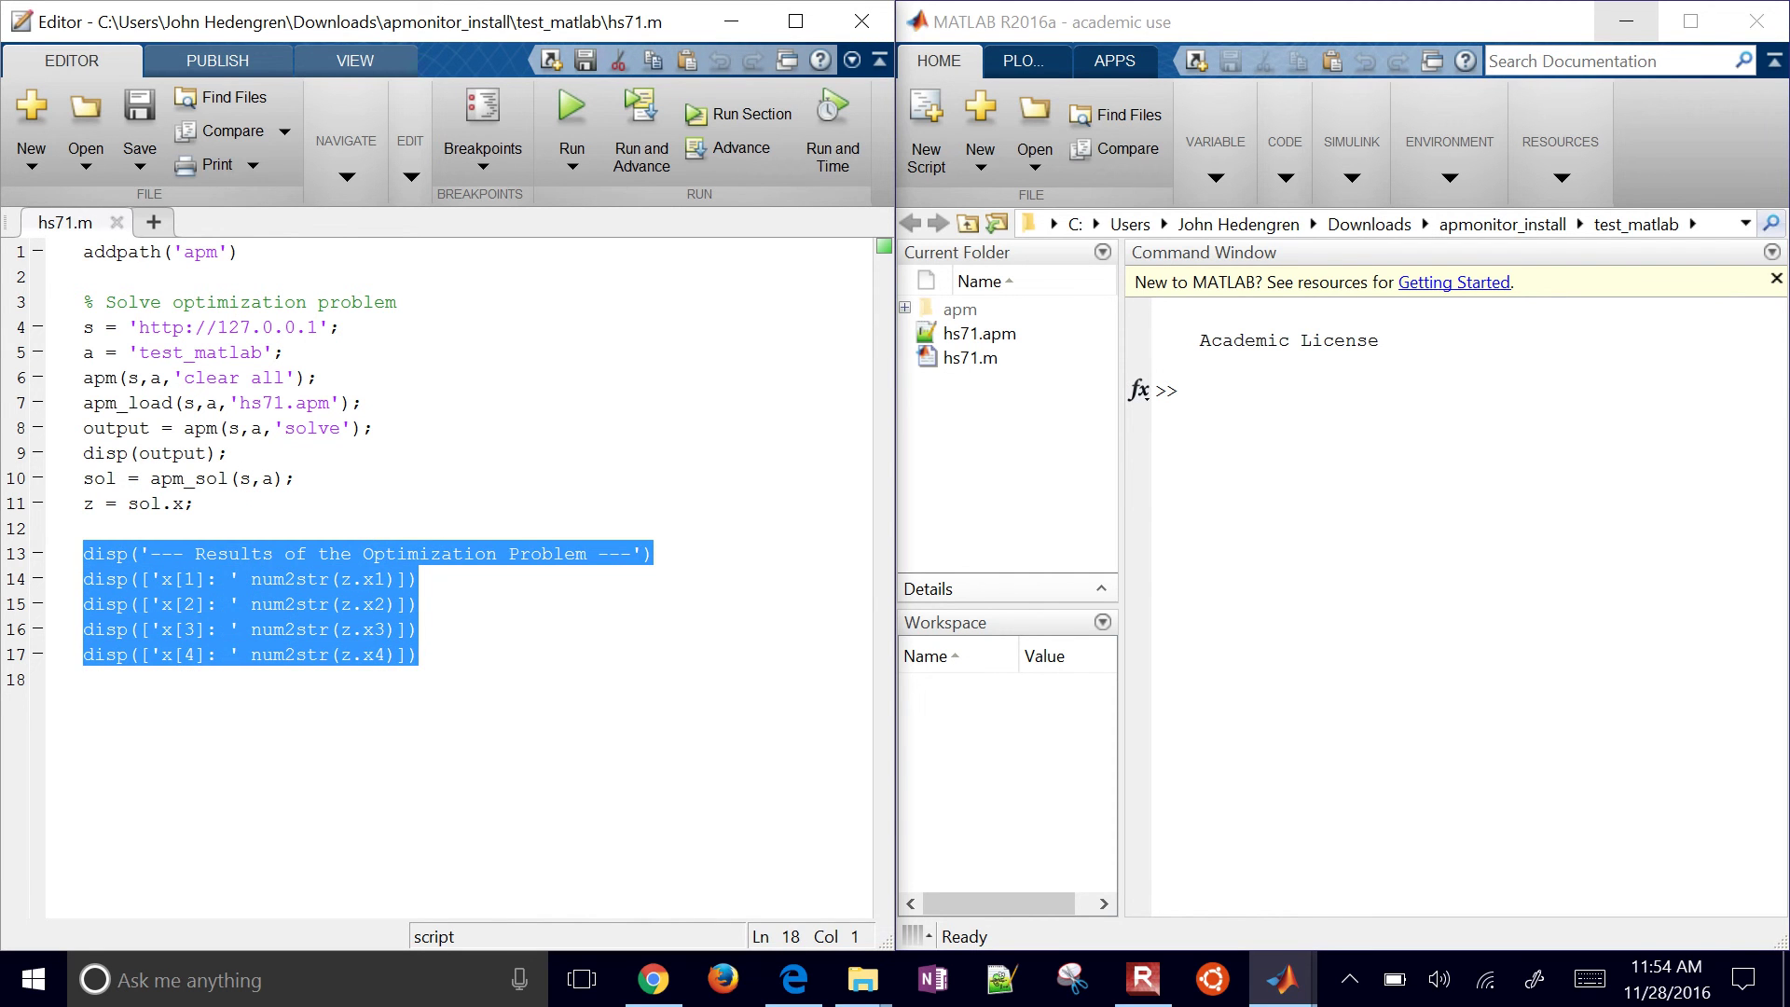
{"action": "key", "text": "Left"}
{"action": "key", "text": "F5"}
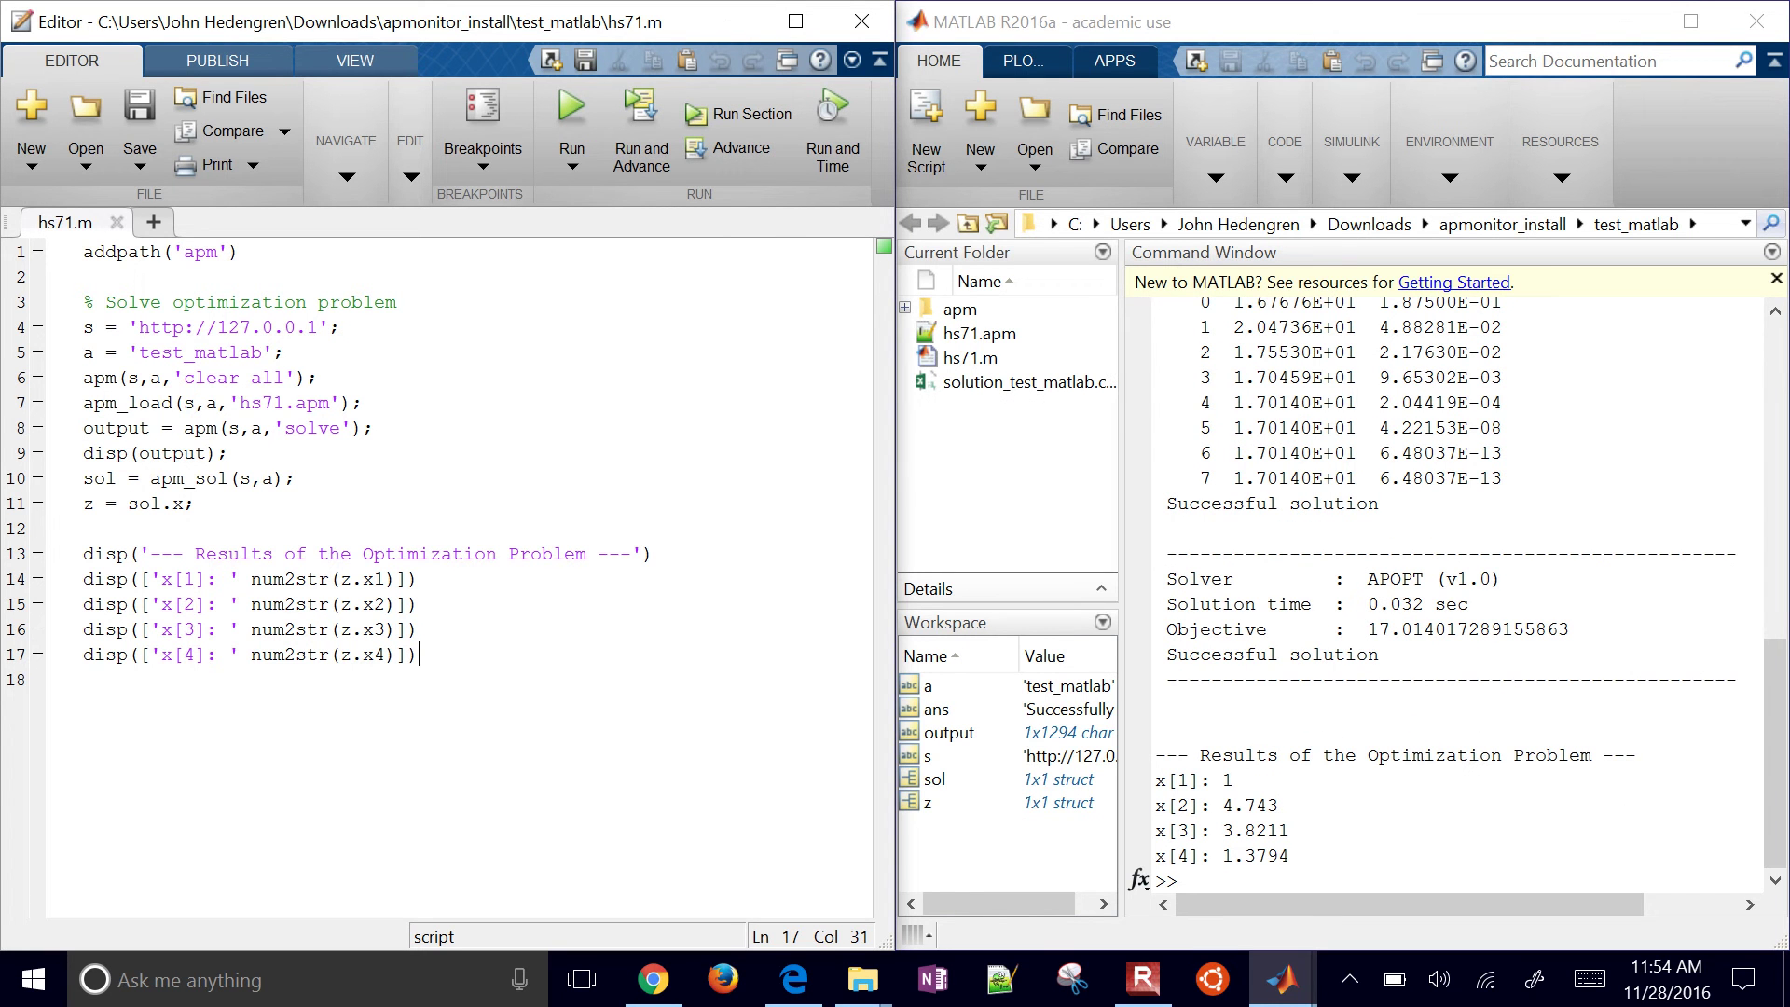
{"action": "left_click", "coordinate": [1025, 381]}
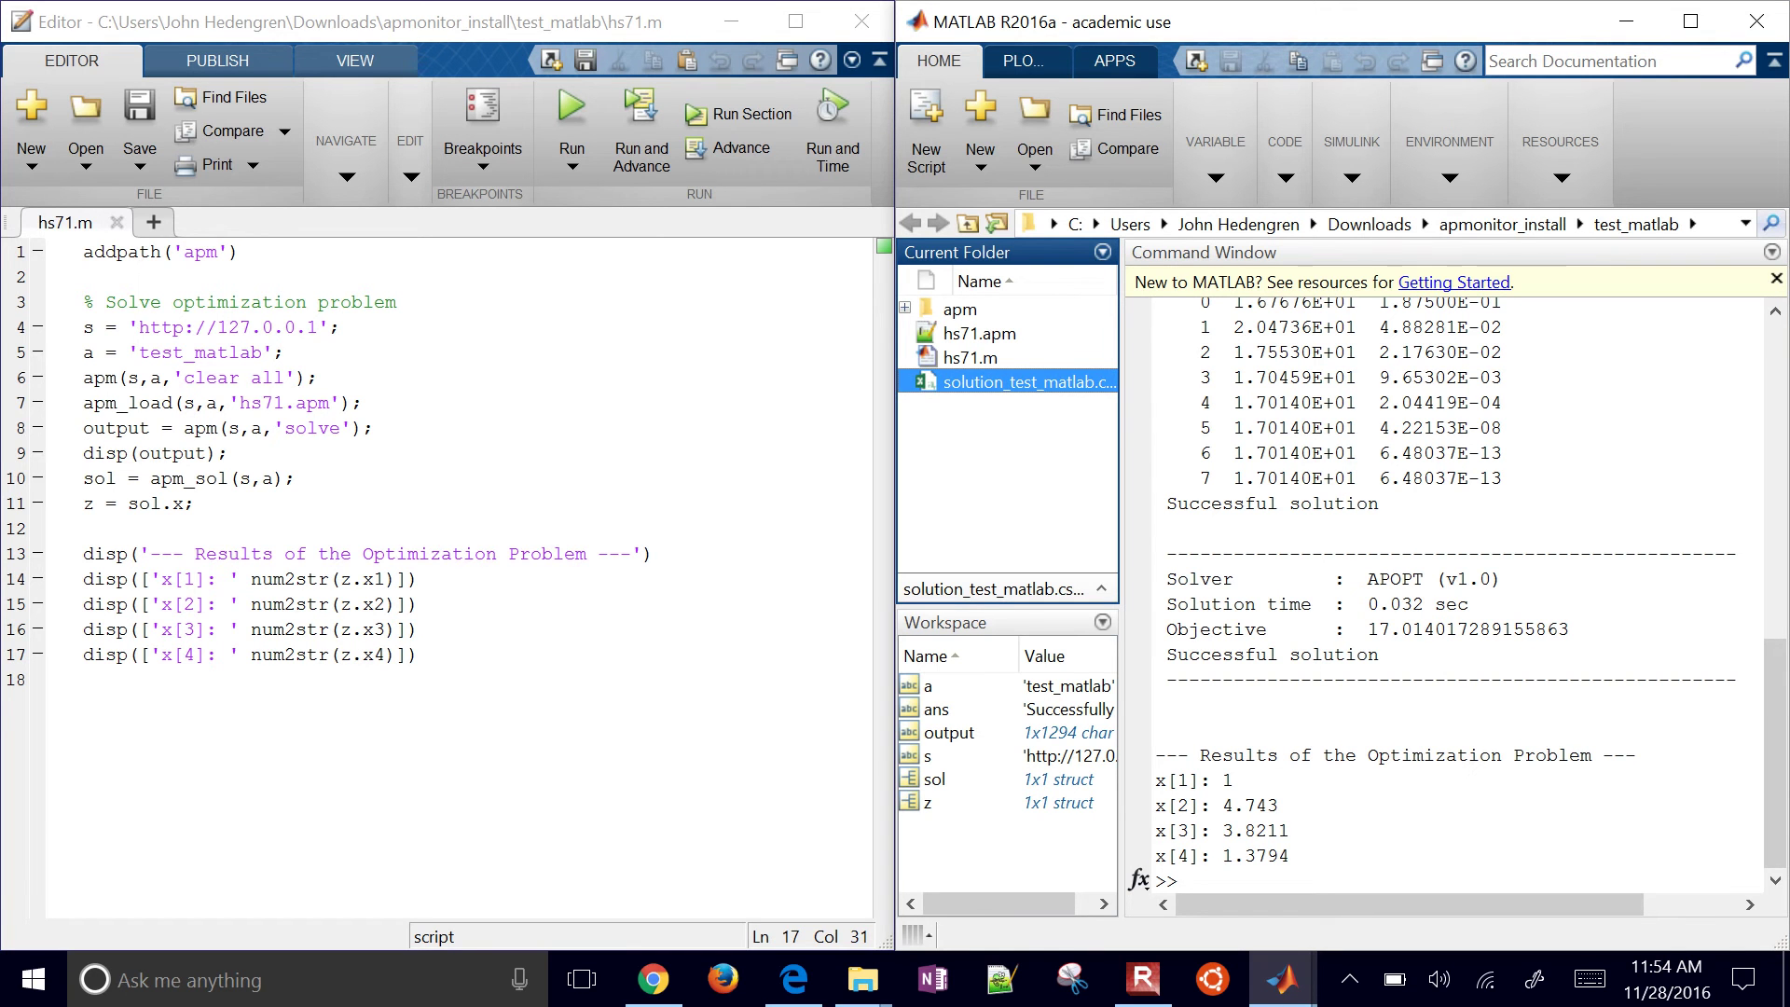
{"action": "left_click", "coordinate": [295, 323]}
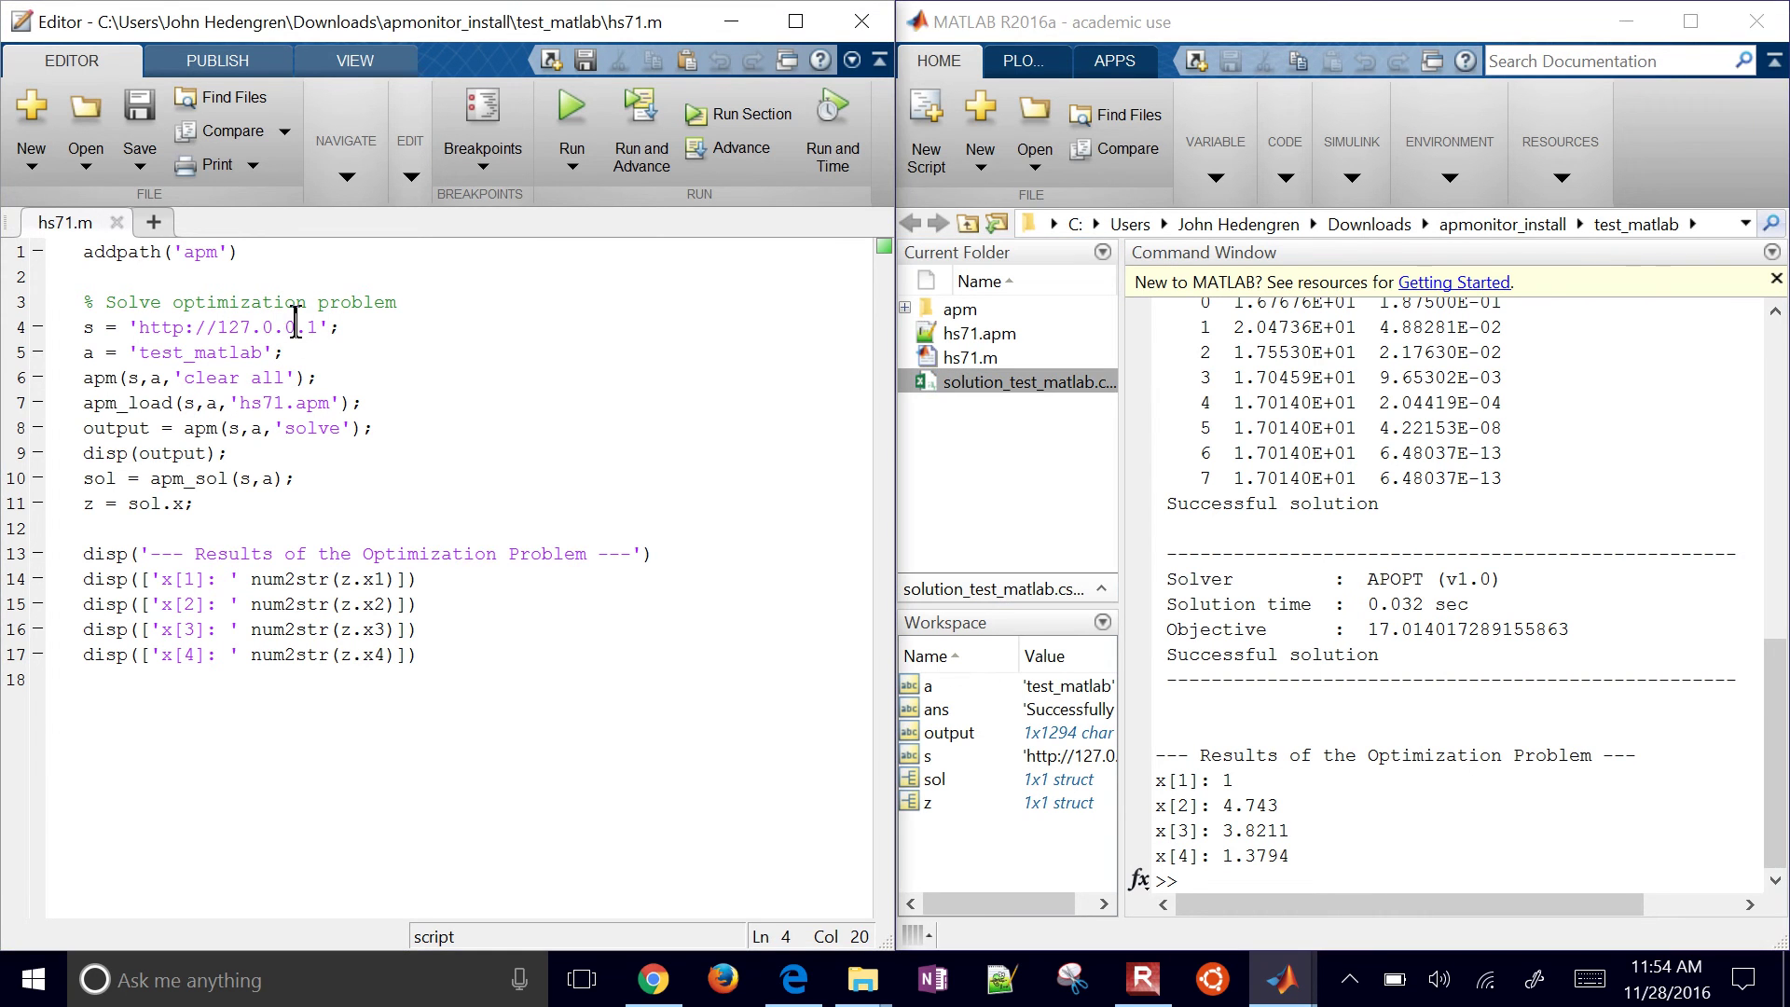
{"action": "key", "text": "Right"}
{"action": "key", "text": "Right"}
{"action": "key", "text": "BackSpace"}
{"action": "key", "text": "BackSpace"}
{"action": "key", "text": "BackSpace"}
{"action": "key", "text": "BackSpace"}
{"action": "key", "text": "BackSpace"}
{"action": "key", "text": "BackSpace"}
{"action": "key", "text": "BackSpace"}
{"action": "key", "text": "BackSpace"}
{"action": "key", "text": "BackSpace"}
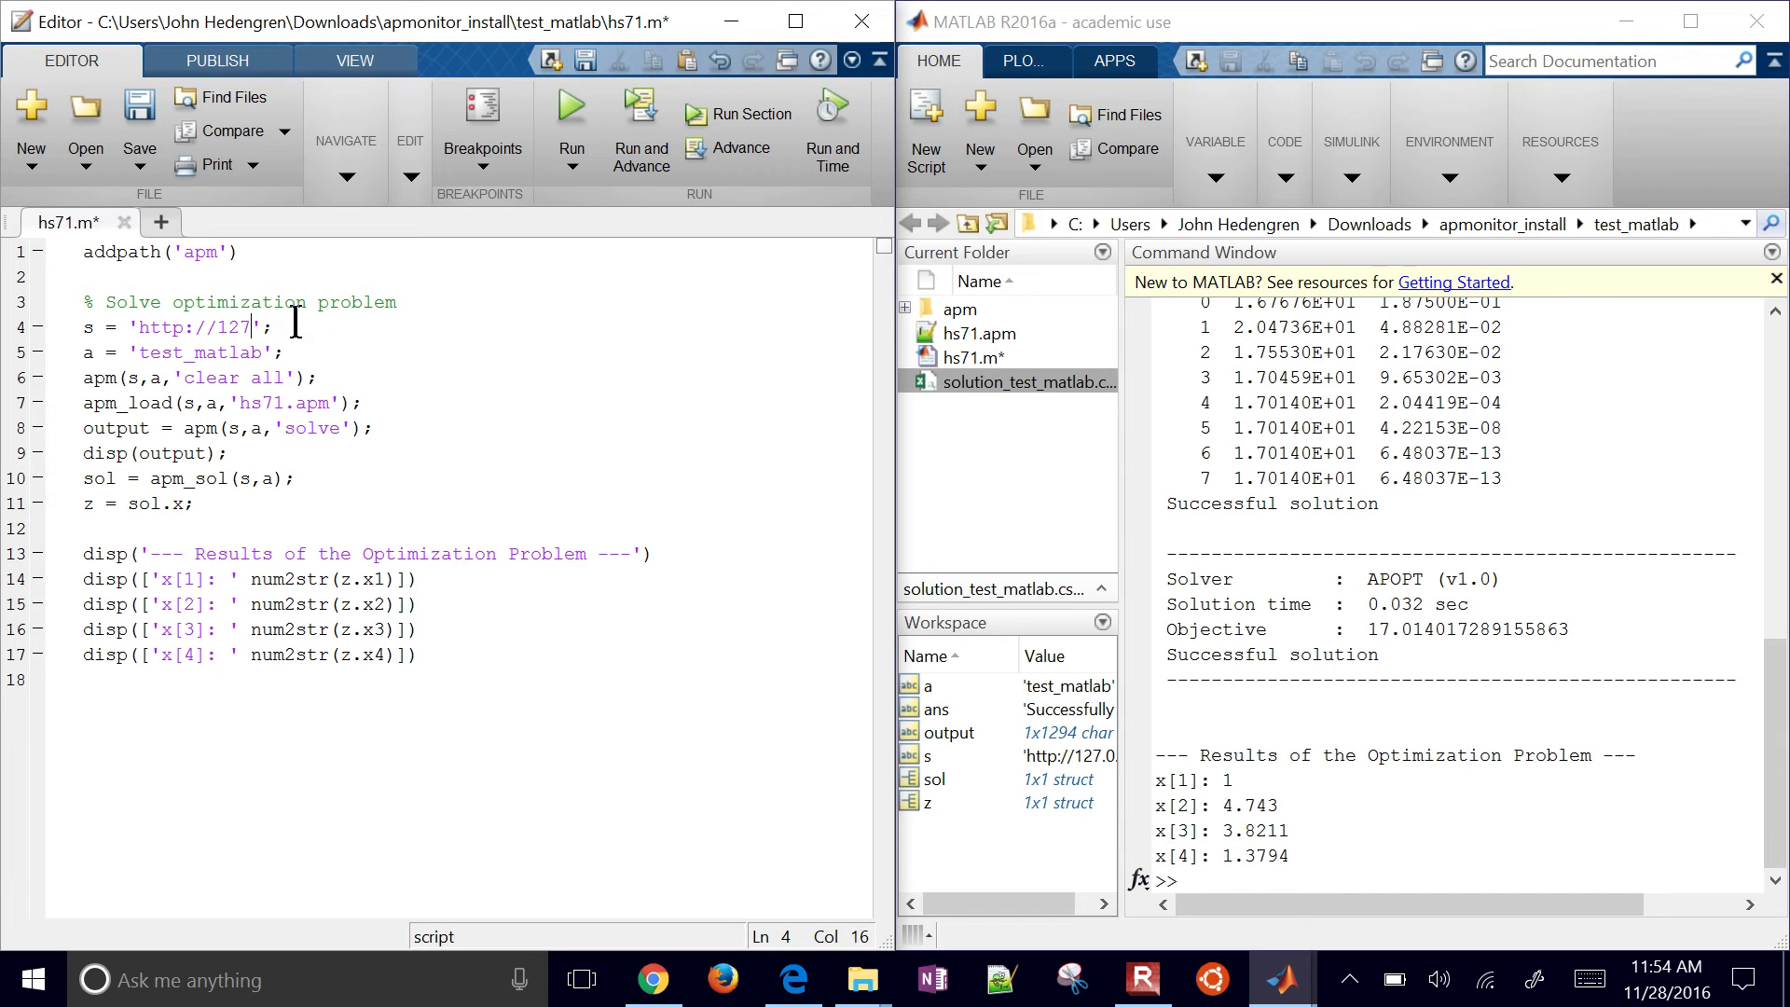
{"action": "type", "text": "byy"}
{"action": "key", "text": "BackSpace"}
{"action": "type", "text": "u.apmoniotr"}
{"action": "key", "text": "BackSpace"}
{"action": "key", "text": "BackSpace"}
{"action": "key", "text": "BackSpace"}
{"action": "type", "text": "tor.com"}
{"action": "key", "text": "ctrl+s"}
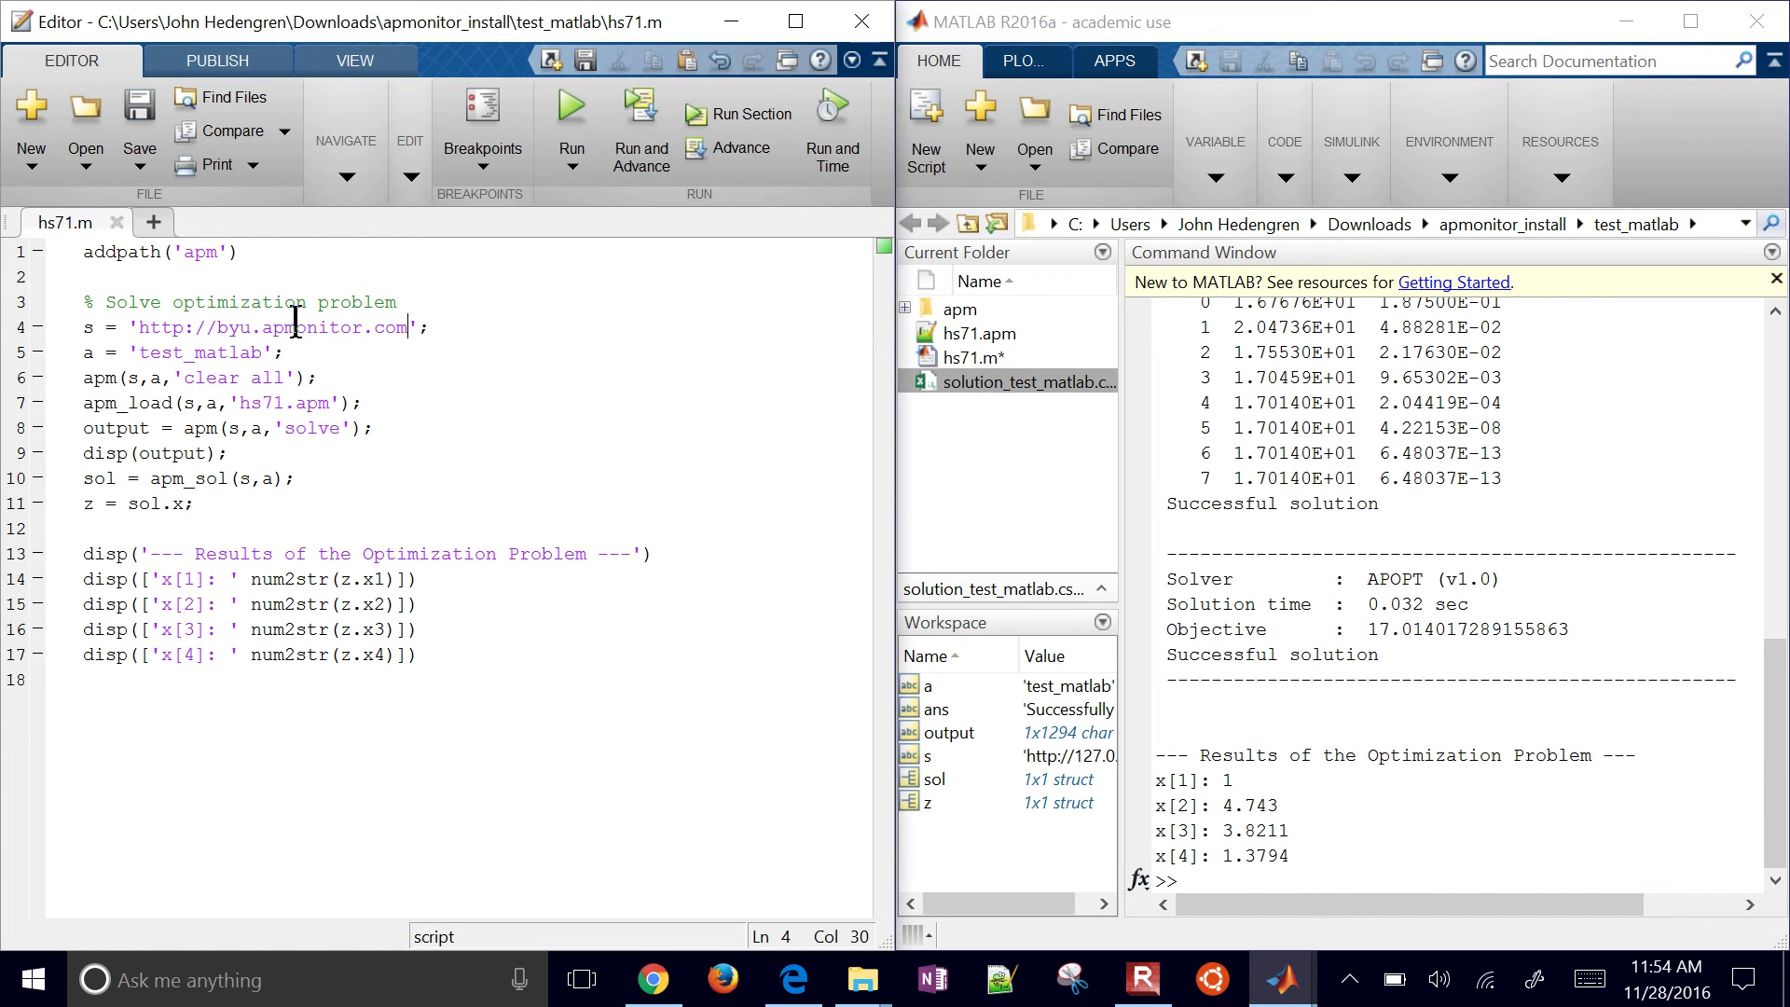
{"action": "key", "text": "F5"}
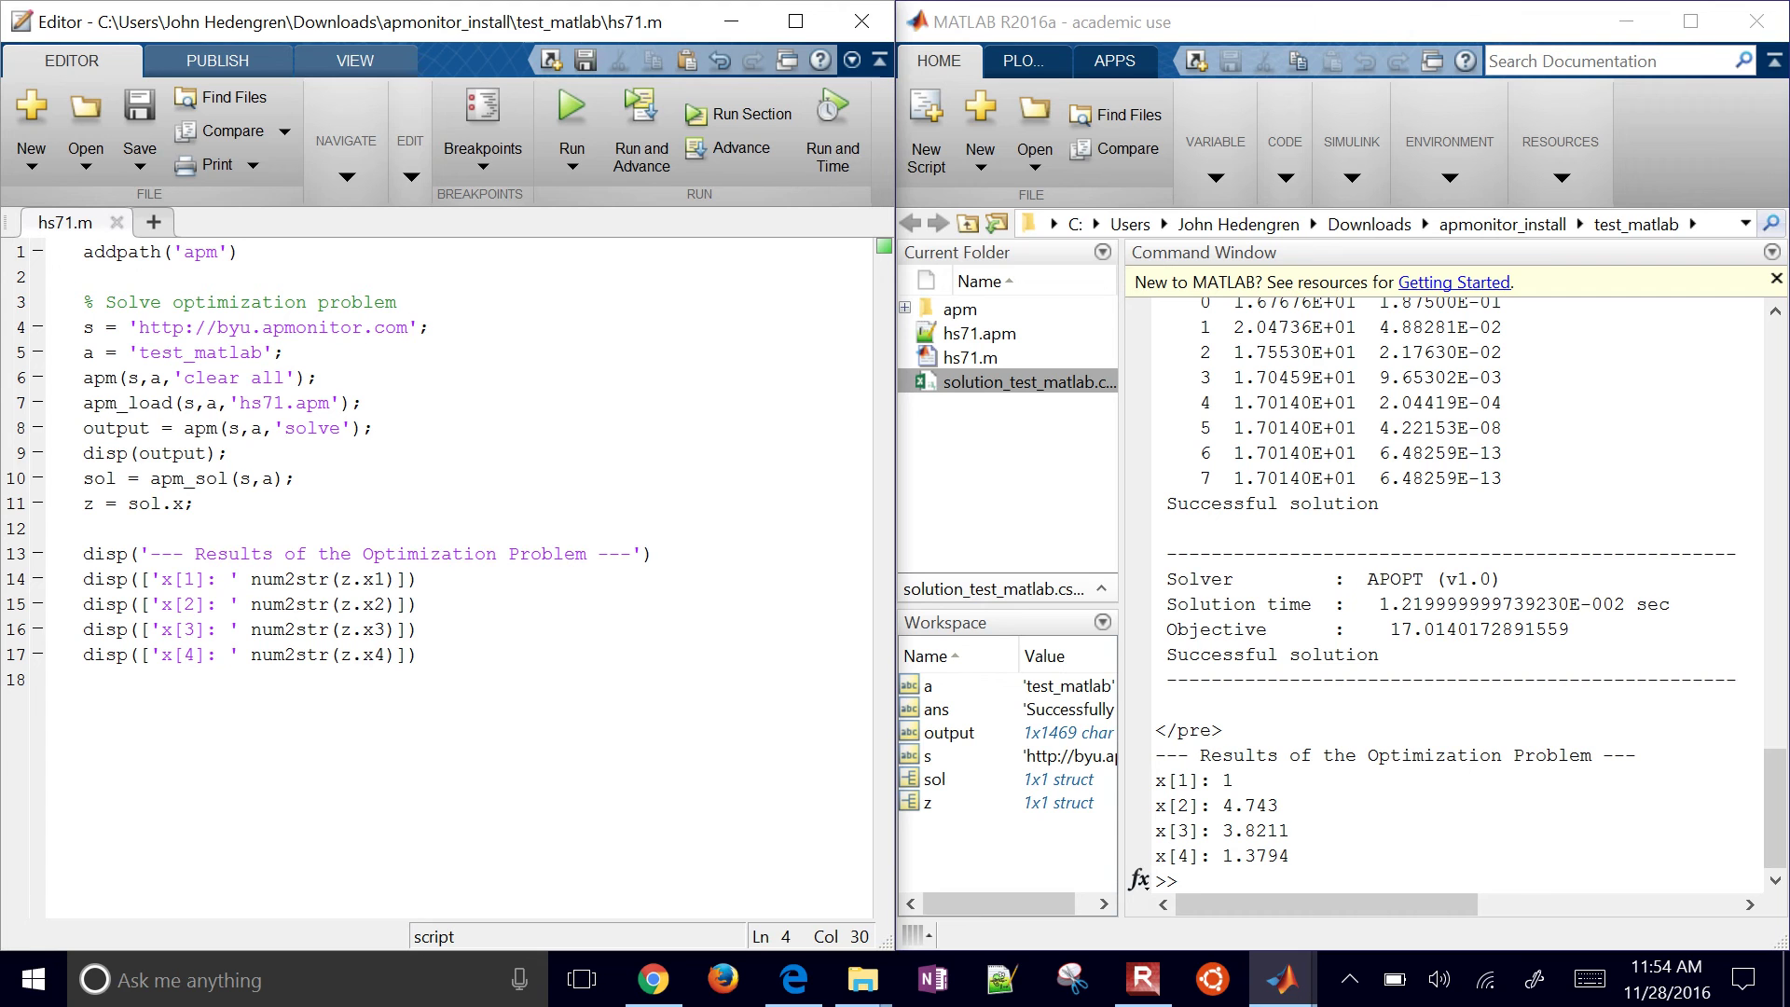
- Minimize MATLAB, bring Edge's APMonitor Server page forward, and zoom out to Step 3
{"action": "key", "text": "super+d"}
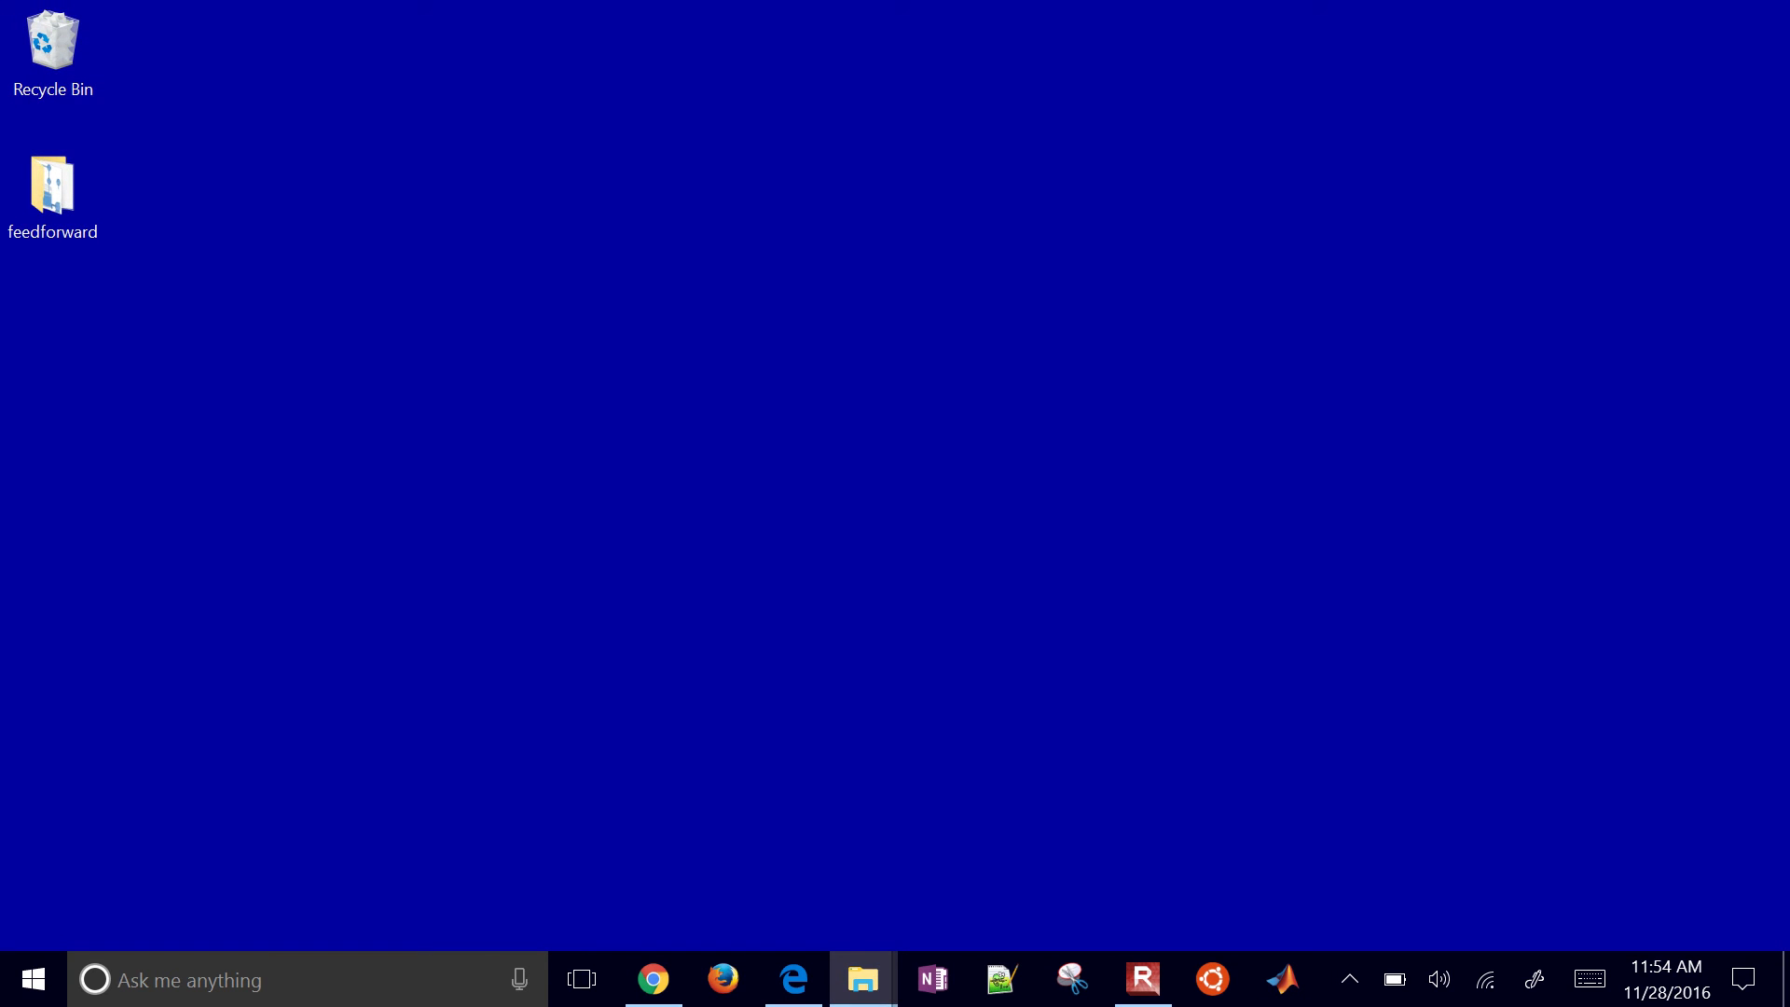
{"action": "mouse_move", "coordinate": [862, 979]}
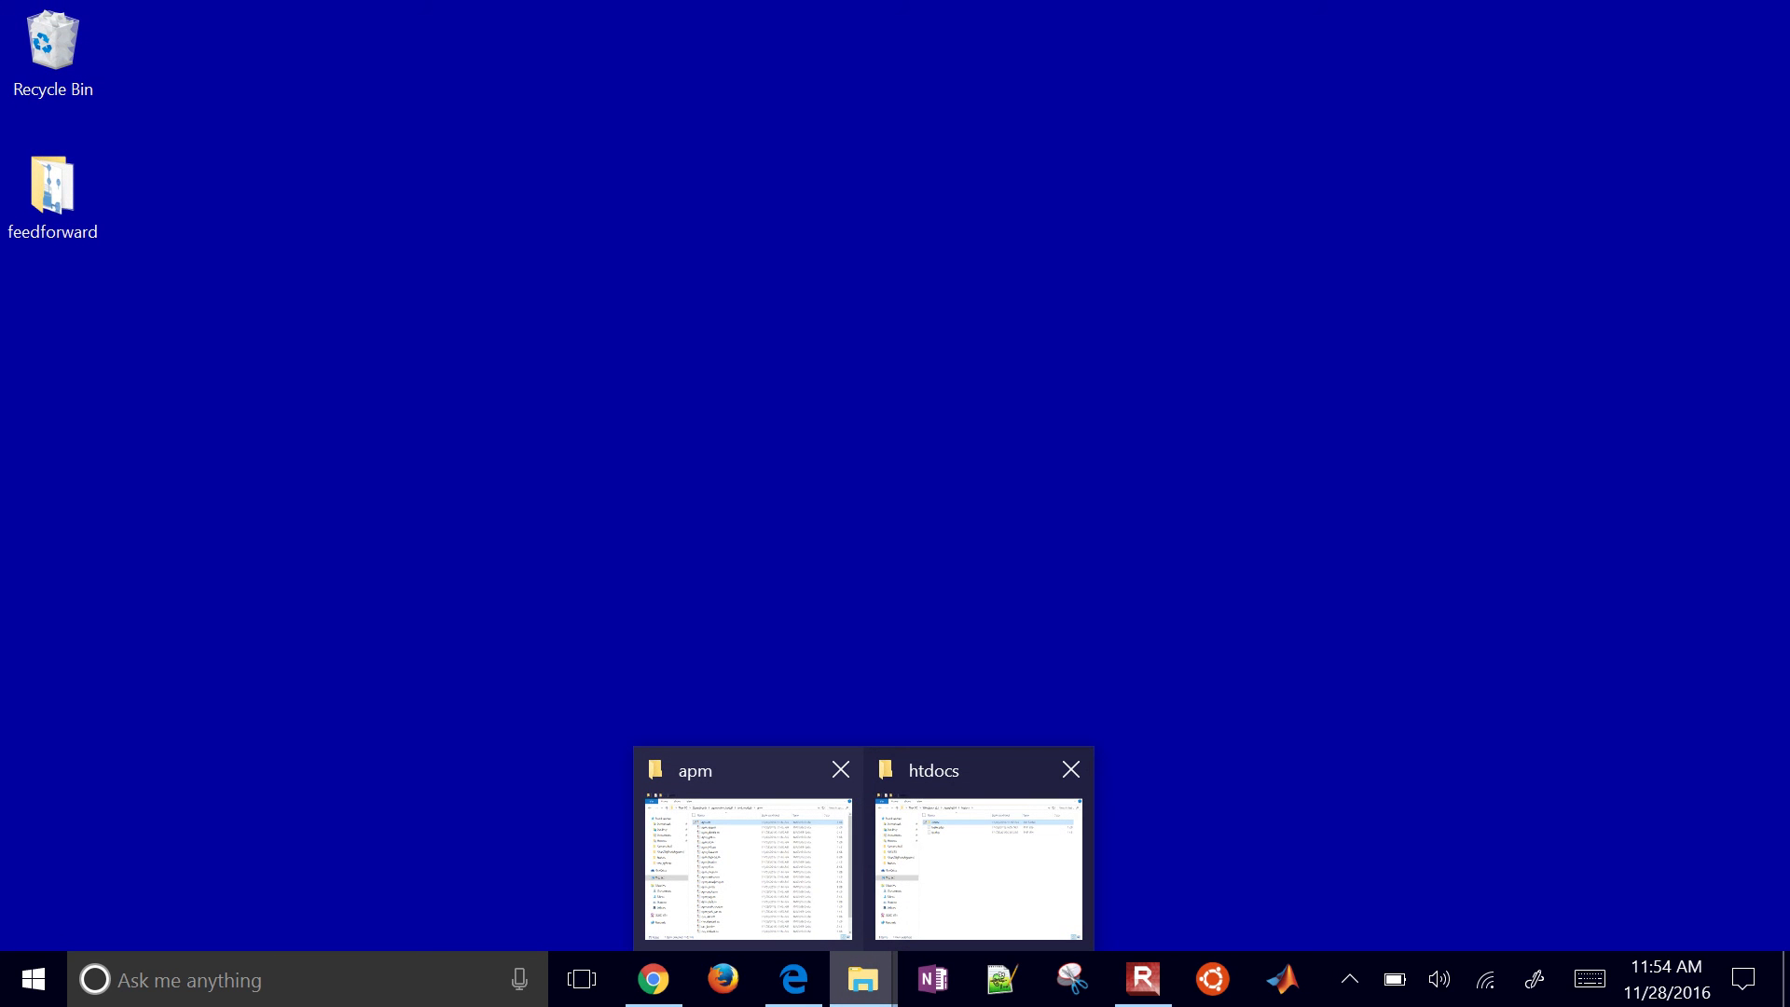
{"action": "left_click", "coordinate": [794, 979]}
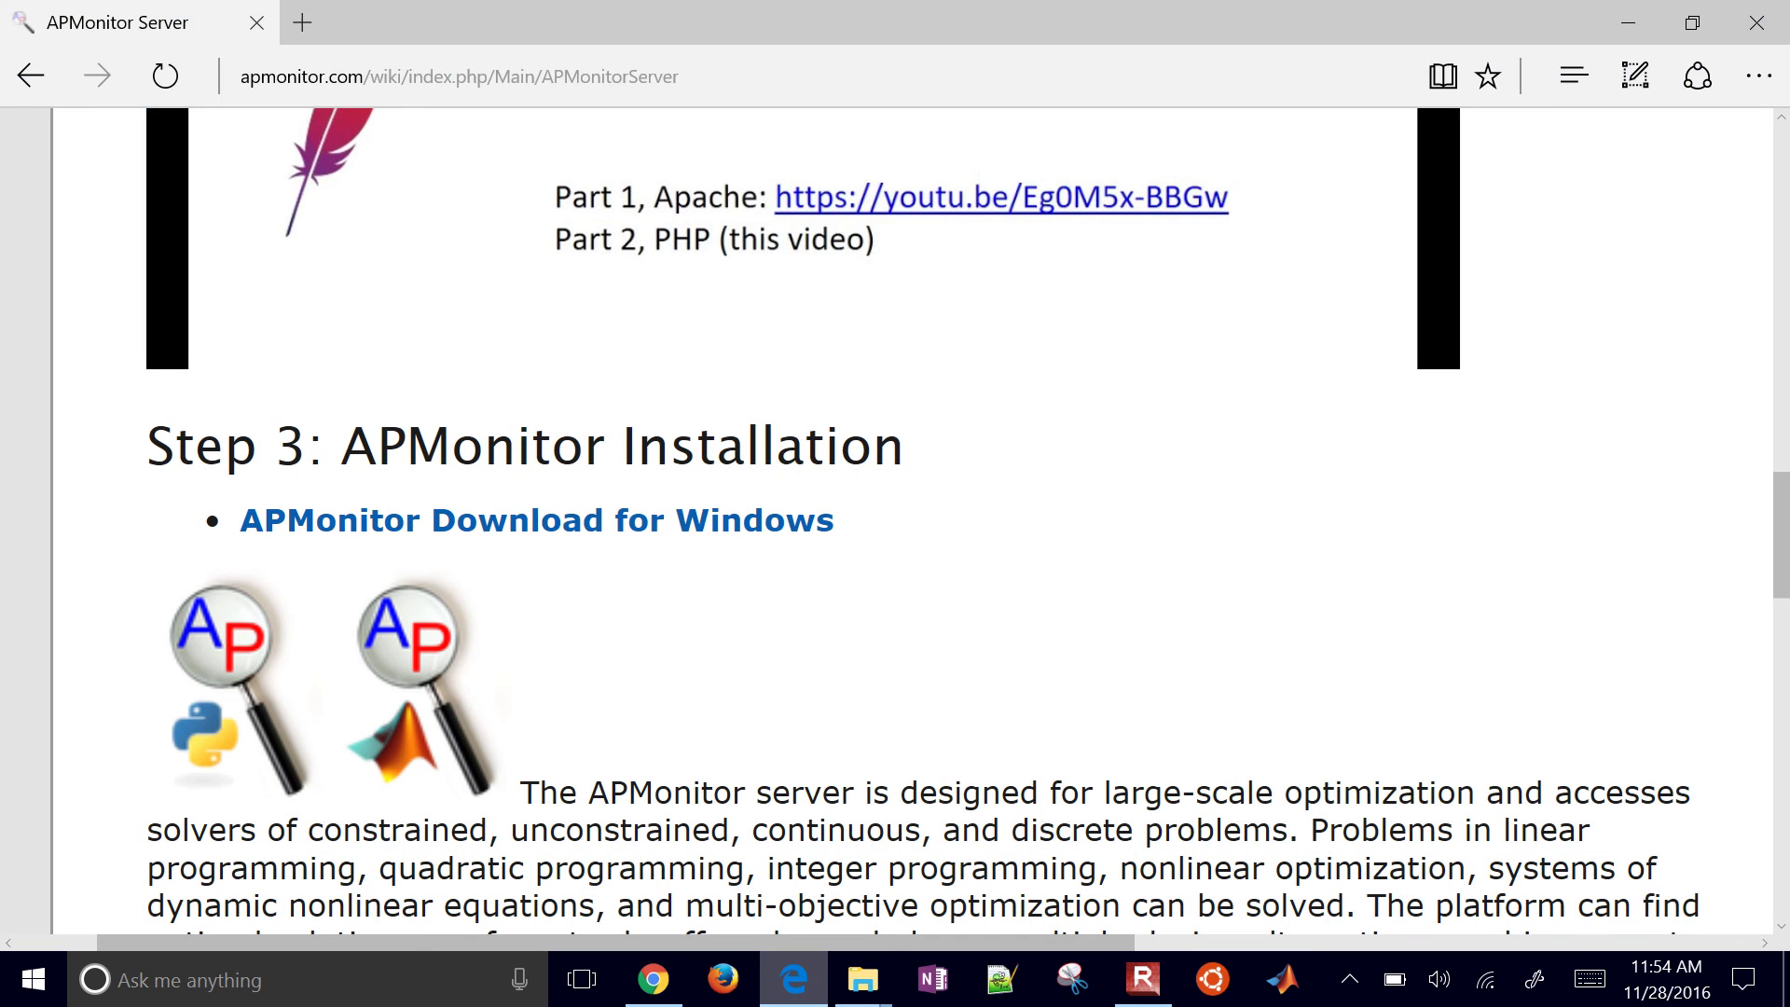
{"action": "key", "text": "ctrl+minus"}
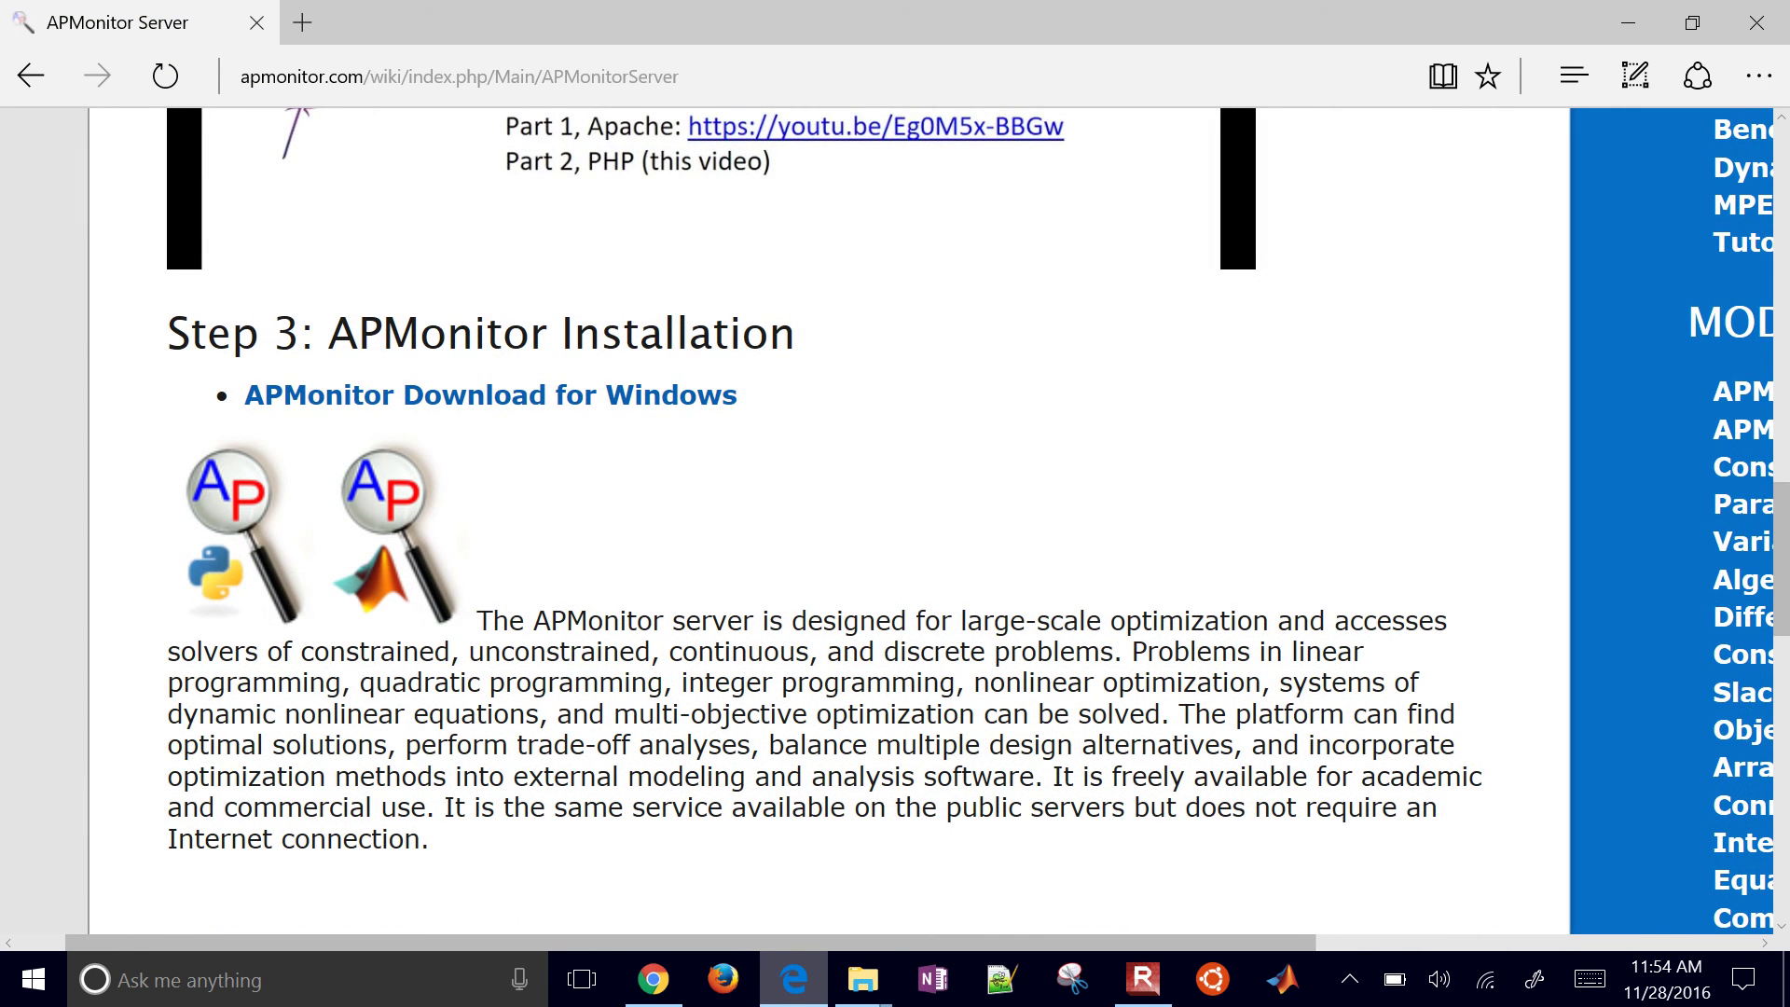
{"action": "scroll", "coordinate": [331, 308], "scroll_direction": "up", "scroll_amount": 5}
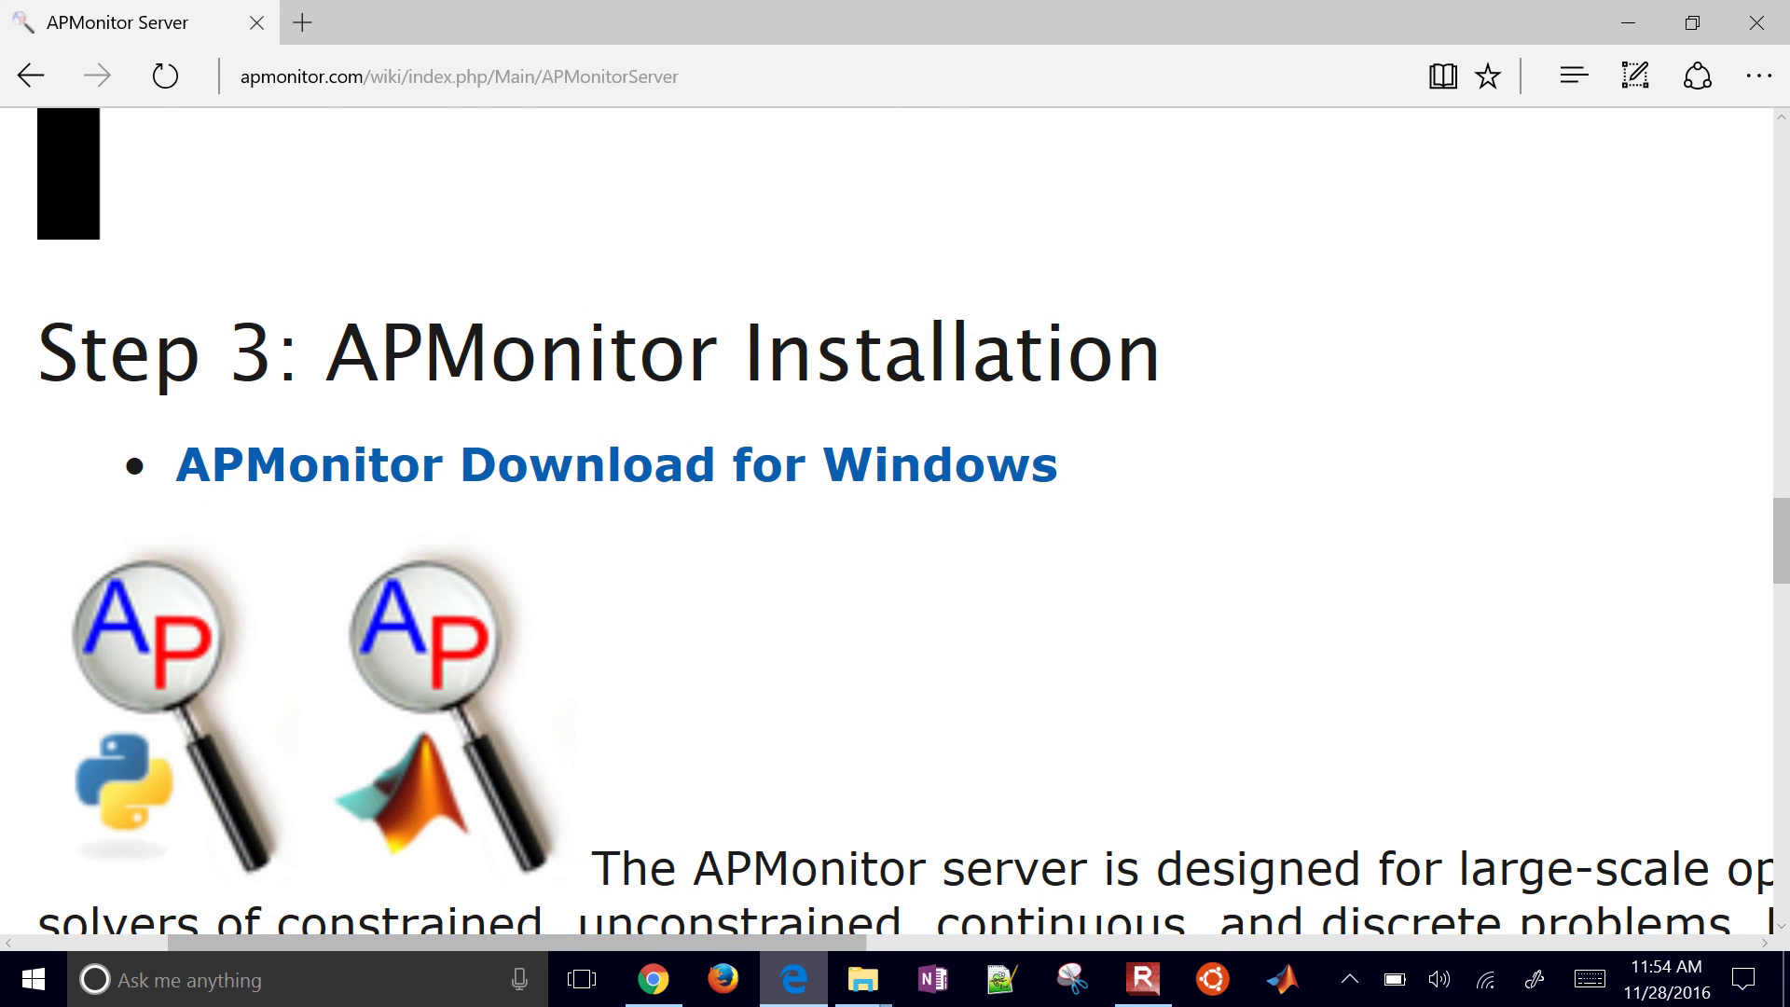
- Browse Downloads into apmonitor_install and highlight its online and test folders
{"action": "mouse_move", "coordinate": [862, 978]}
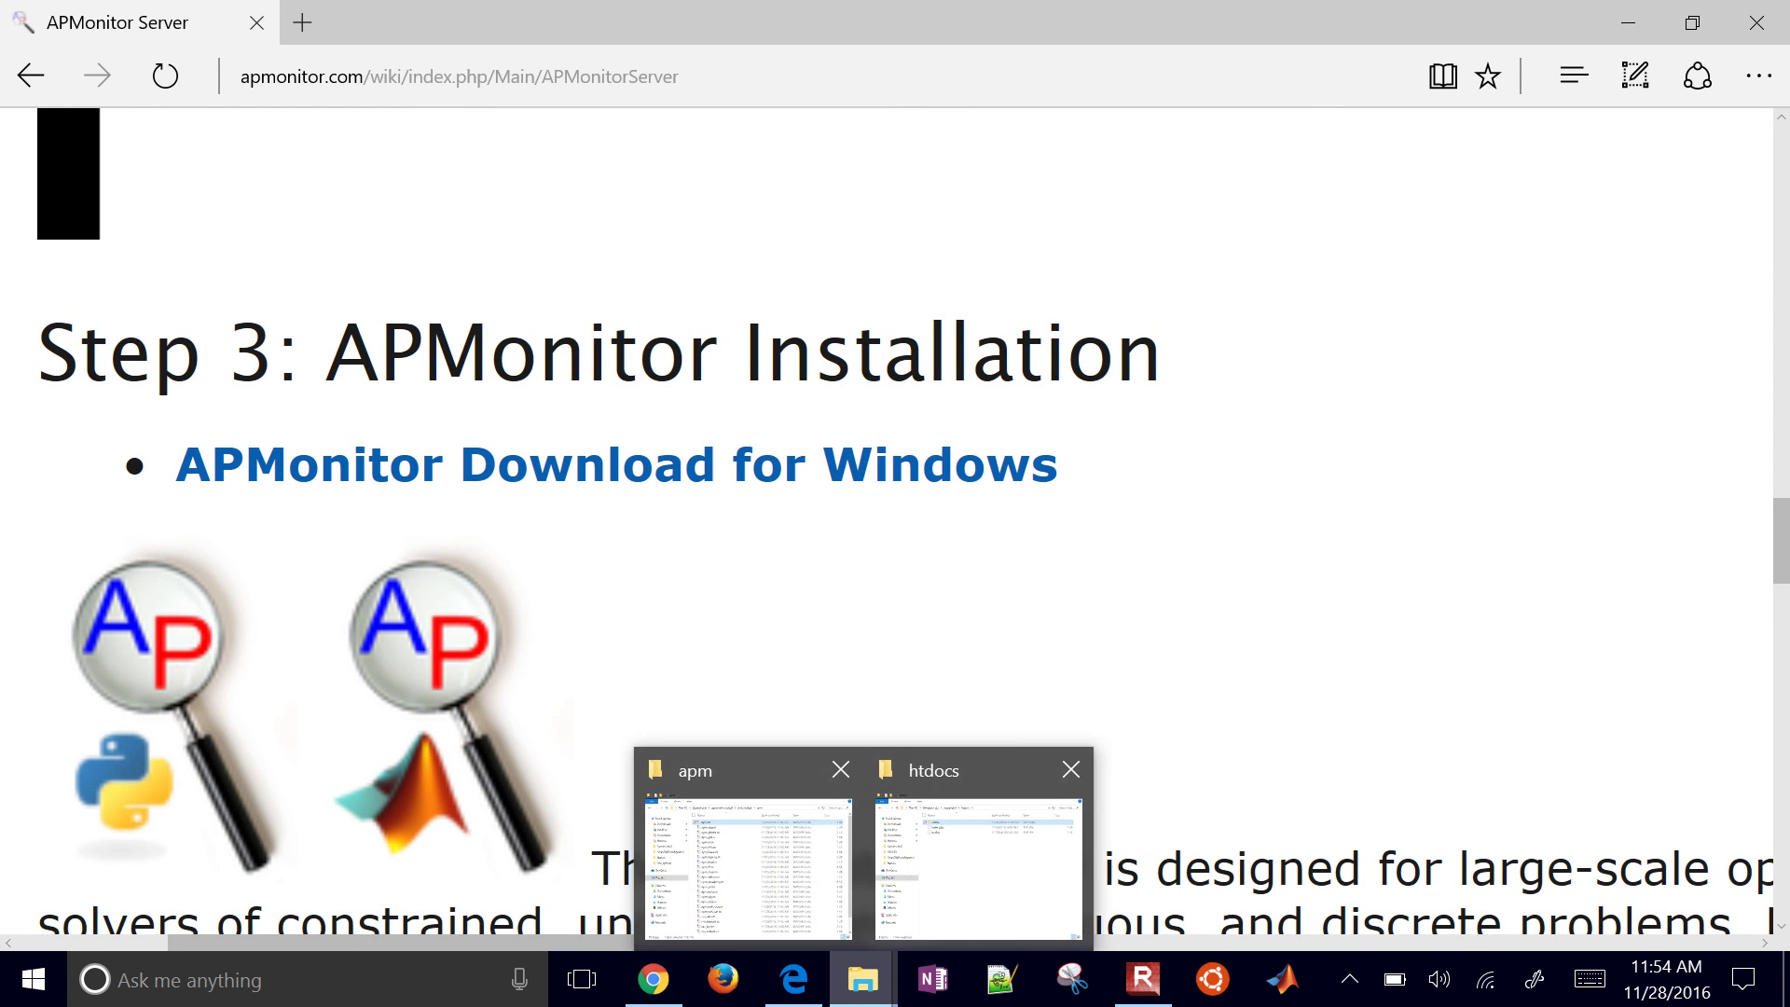
{"action": "left_click", "coordinate": [978, 867]}
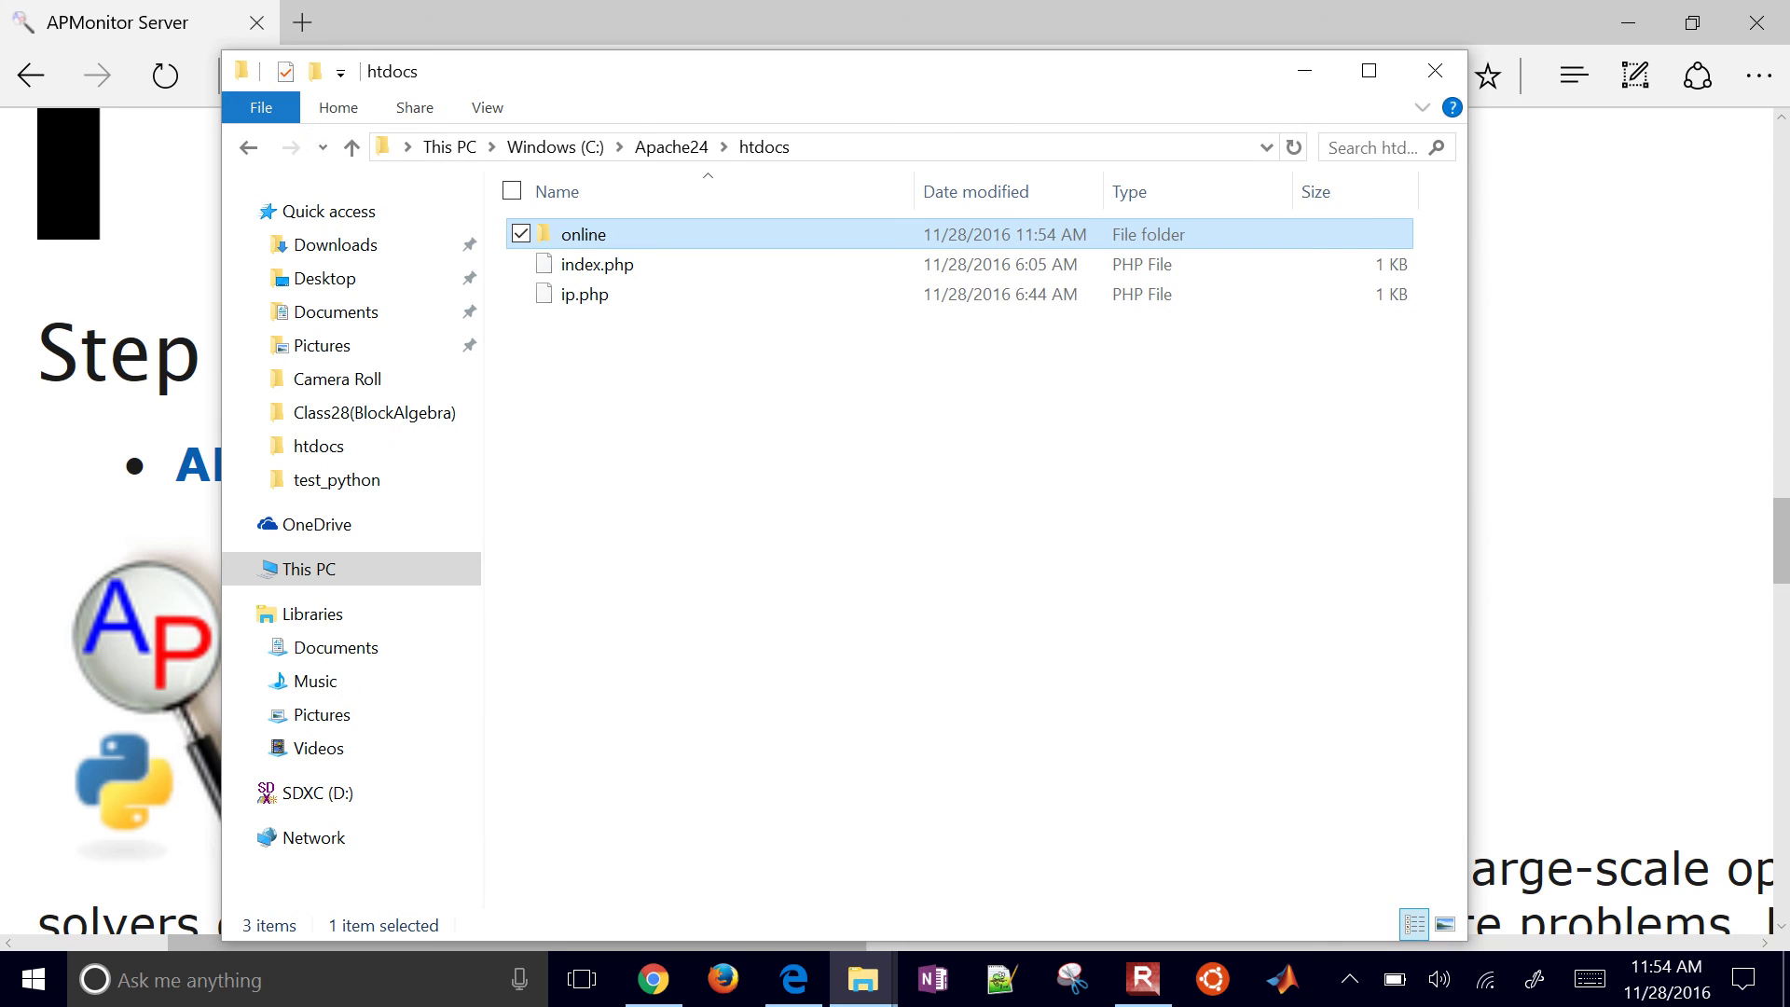
{"action": "left_click", "coordinate": [361, 252]}
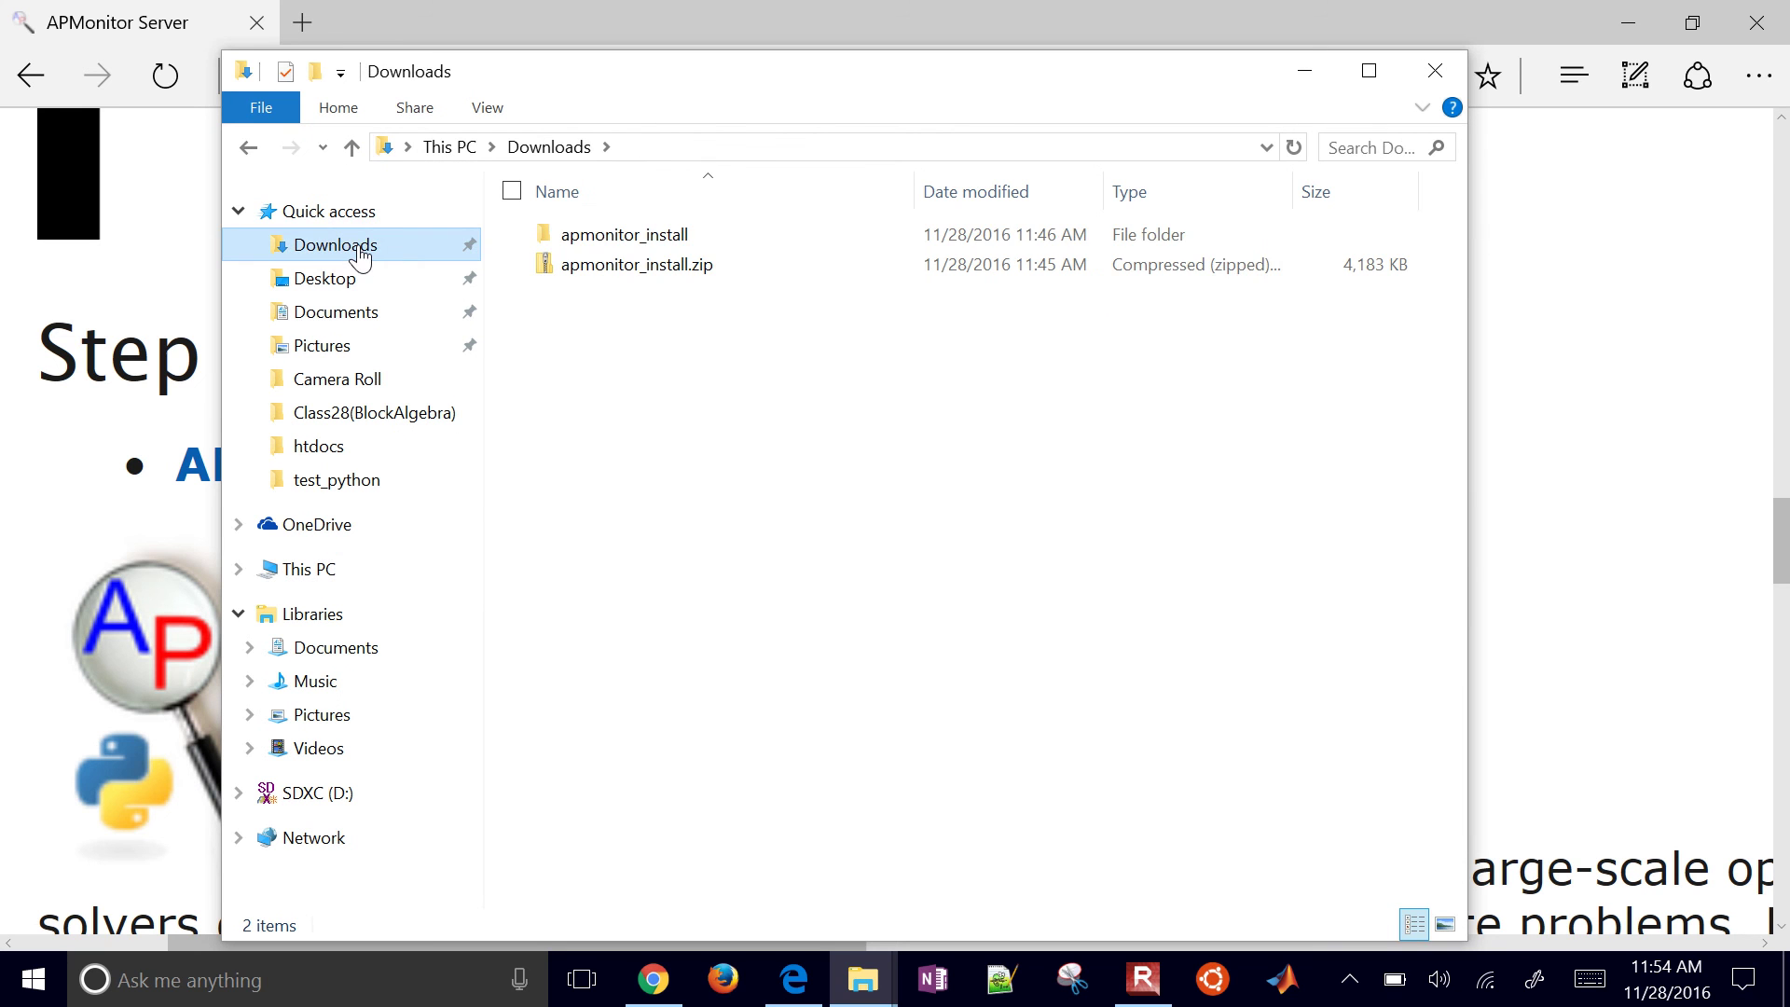
{"action": "double_click", "coordinate": [624, 234]}
{"action": "left_click", "coordinate": [583, 234]}
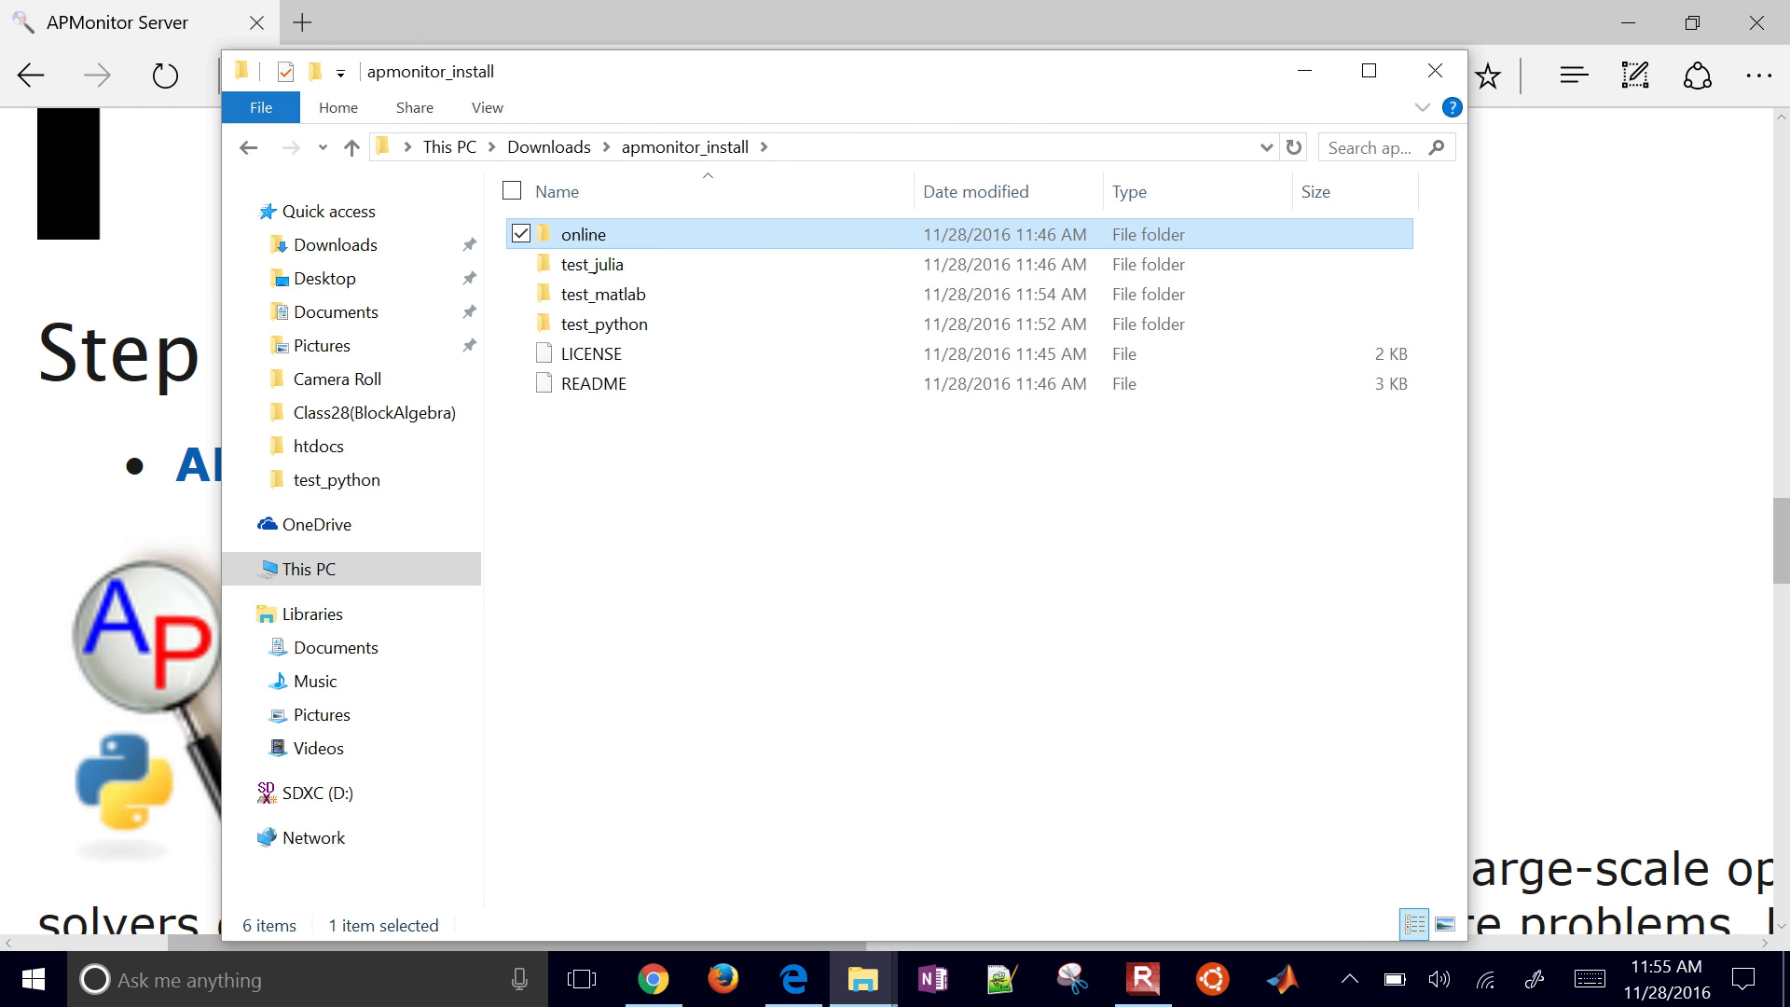
{"action": "left_click", "coordinate": [592, 264]}
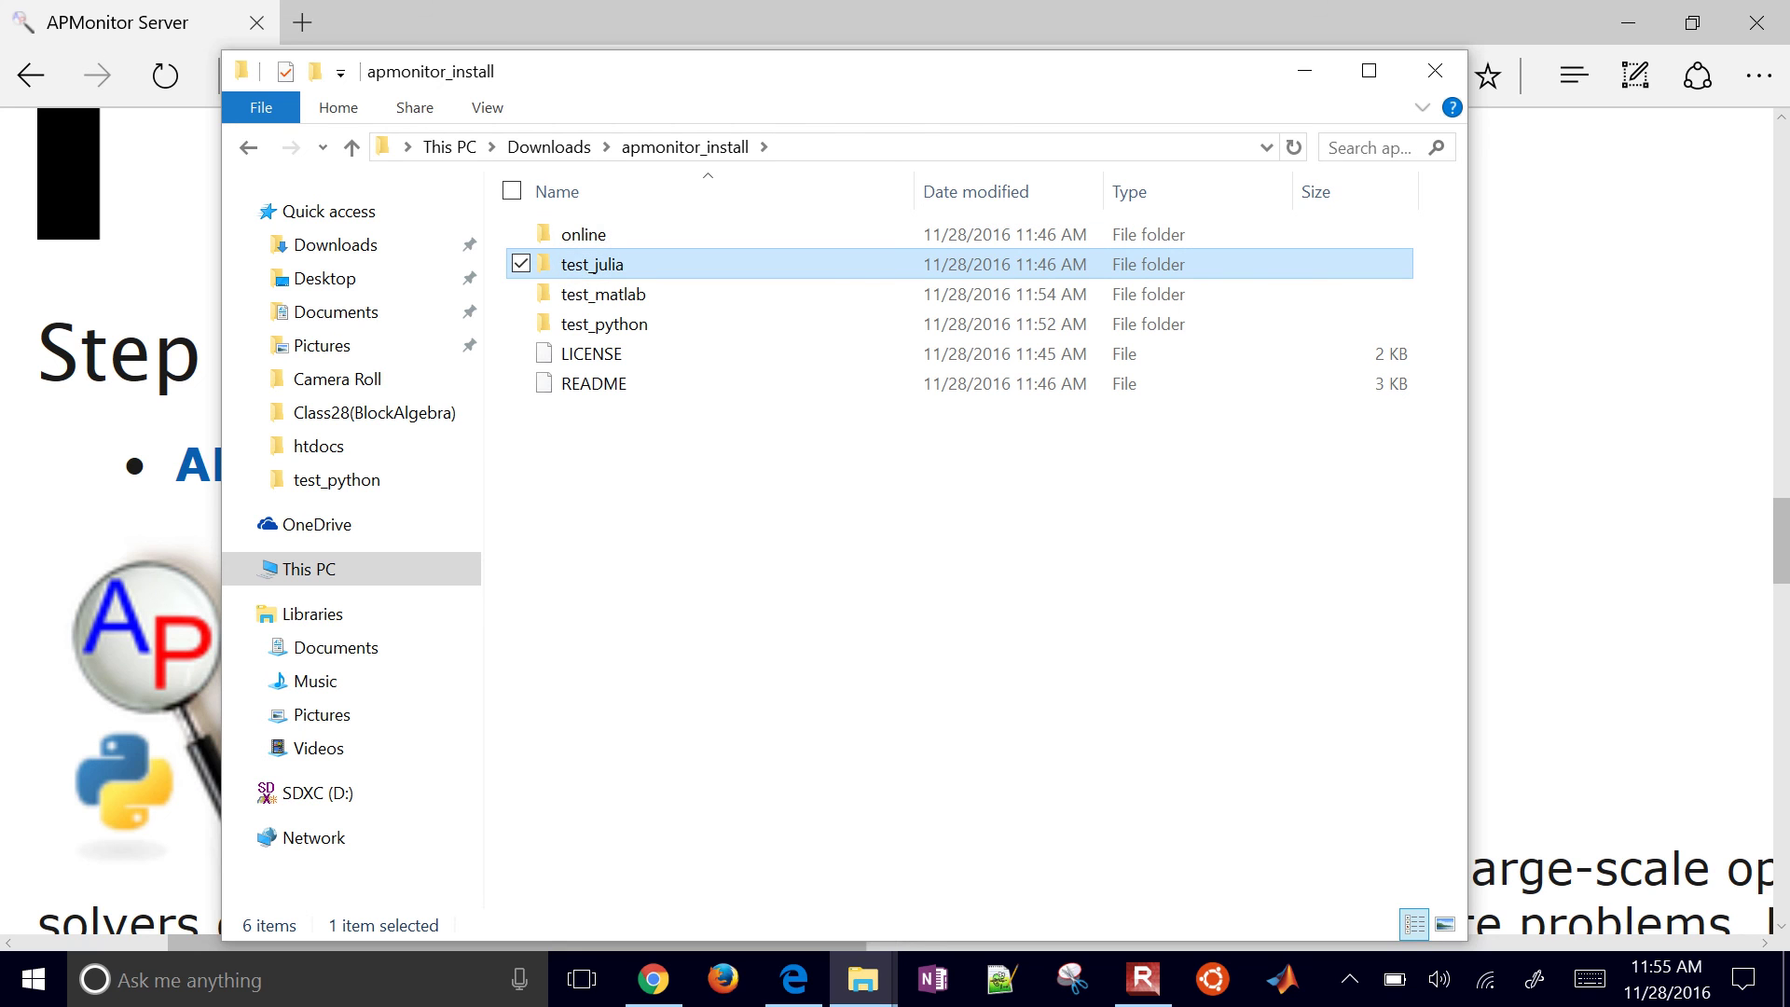
{"action": "left_click", "coordinate": [604, 324], "text": "shift"}
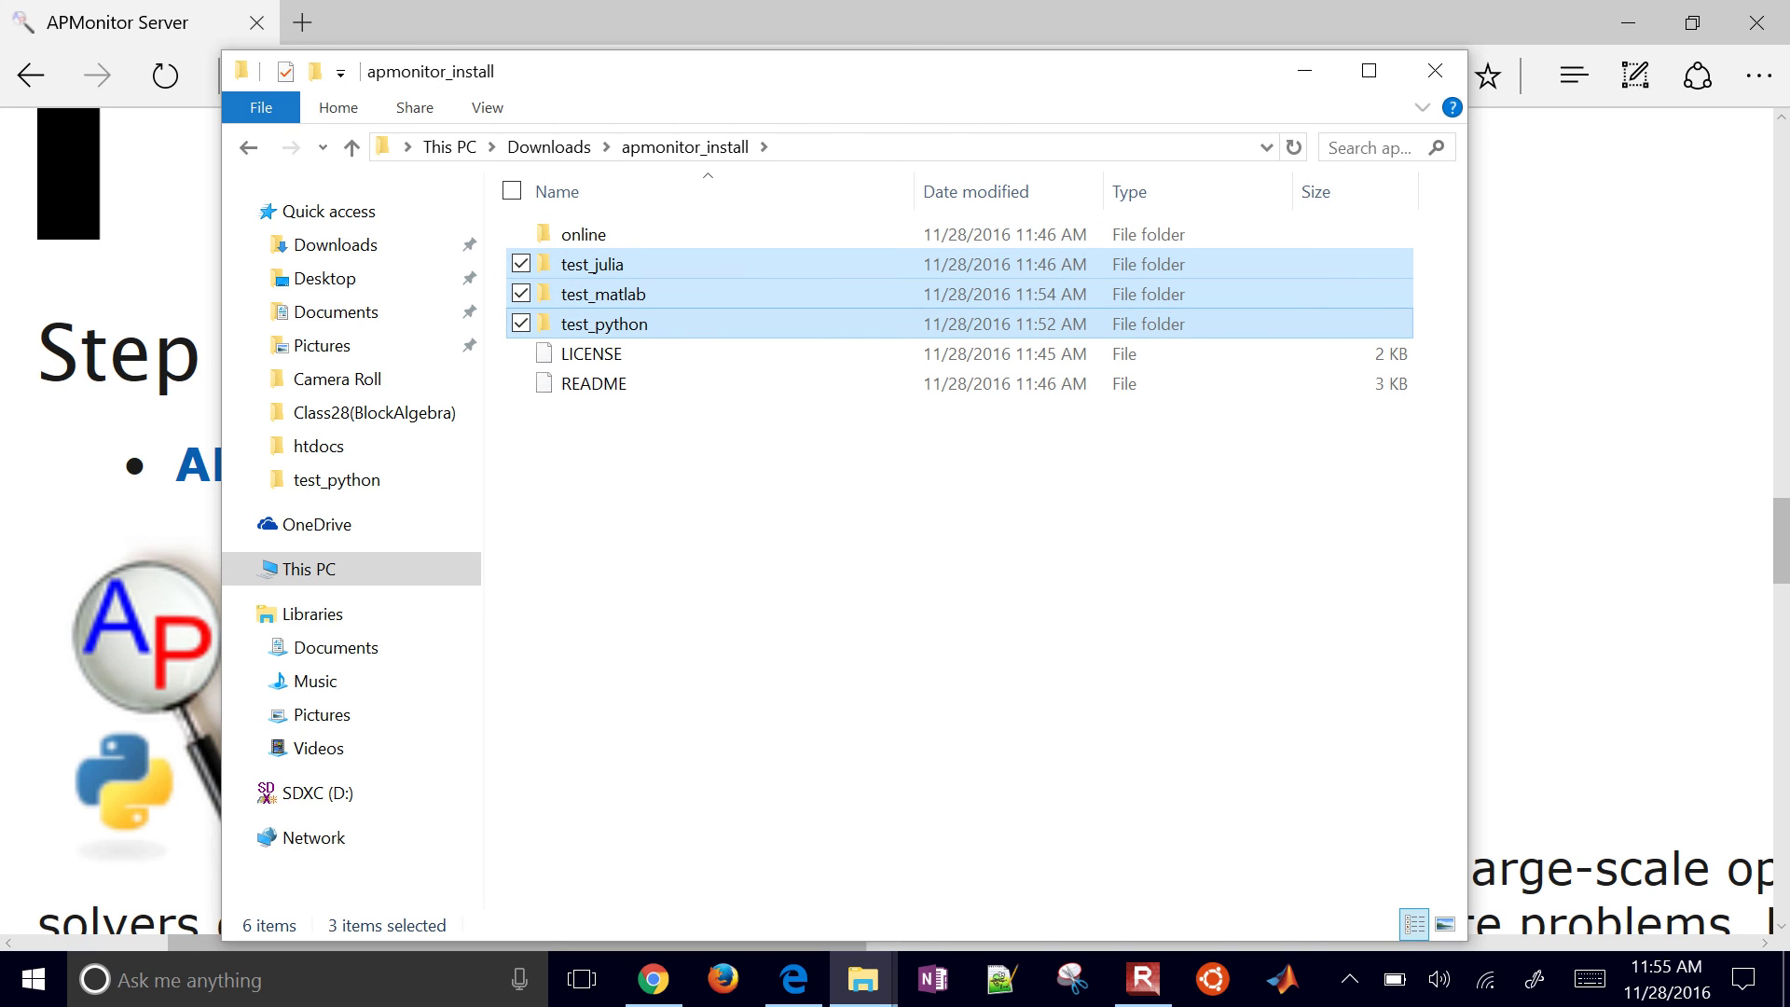
- Open the test_python folder and open its apm.py file
{"action": "double_click", "coordinate": [611, 322]}
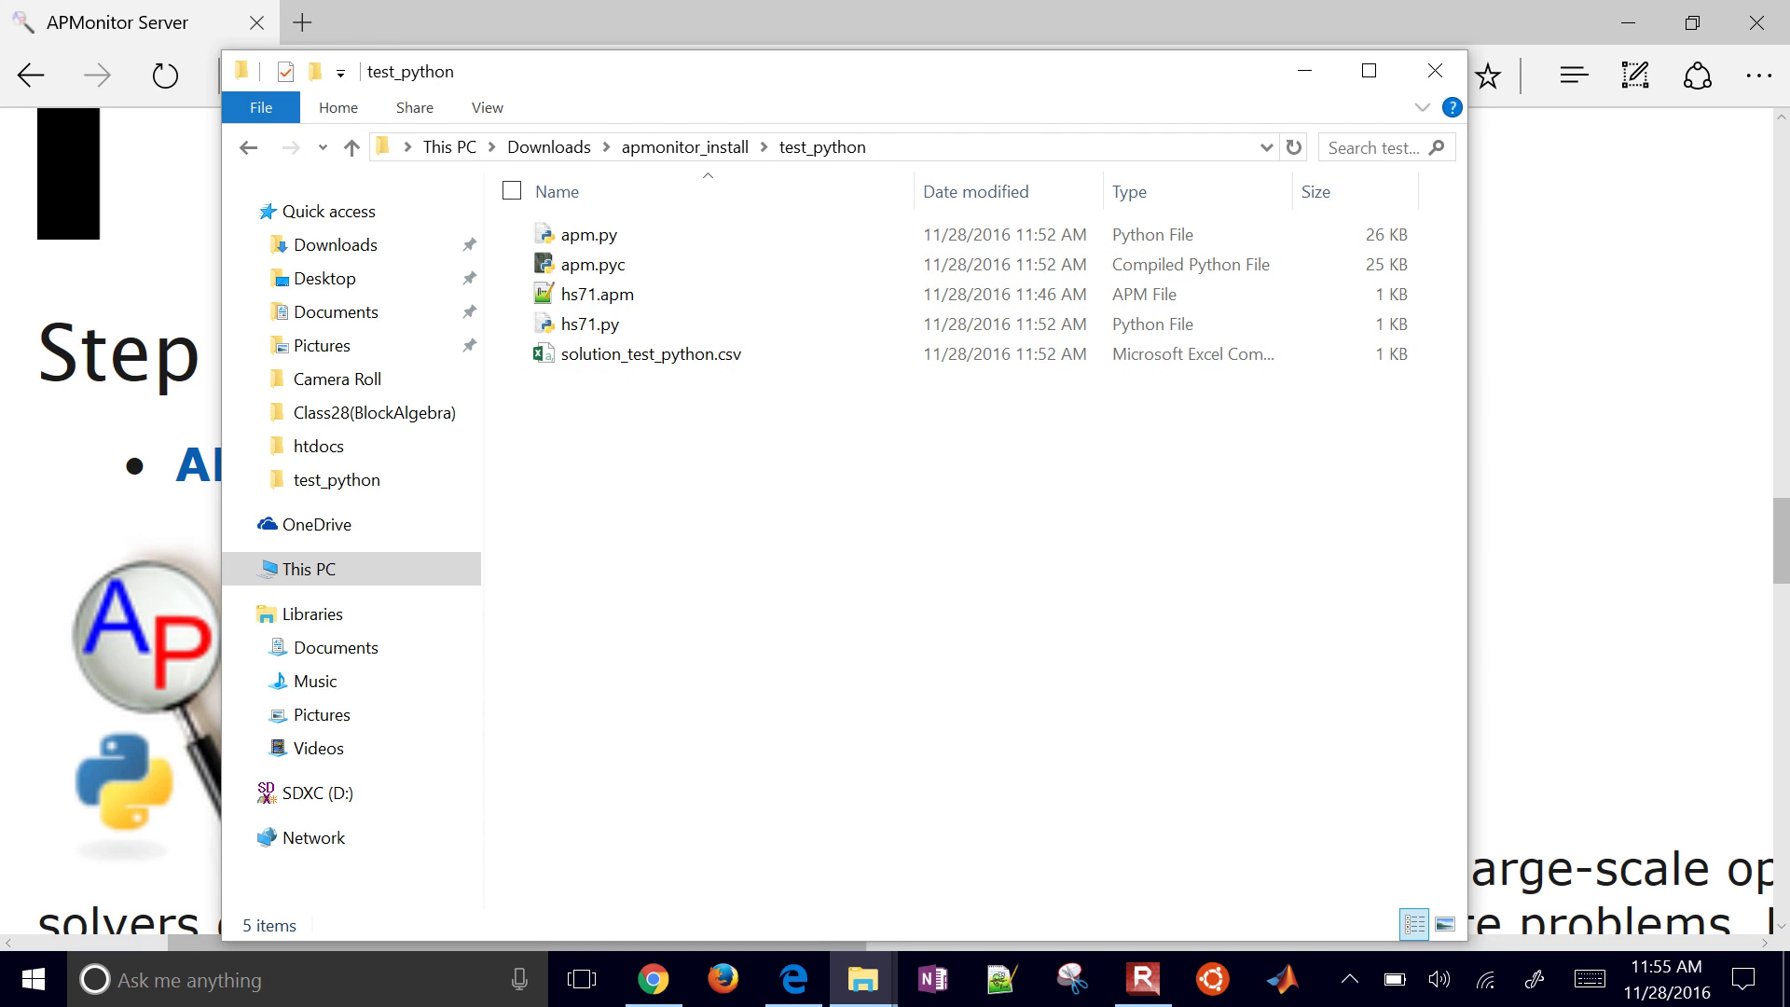
{"action": "left_click", "coordinate": [588, 234]}
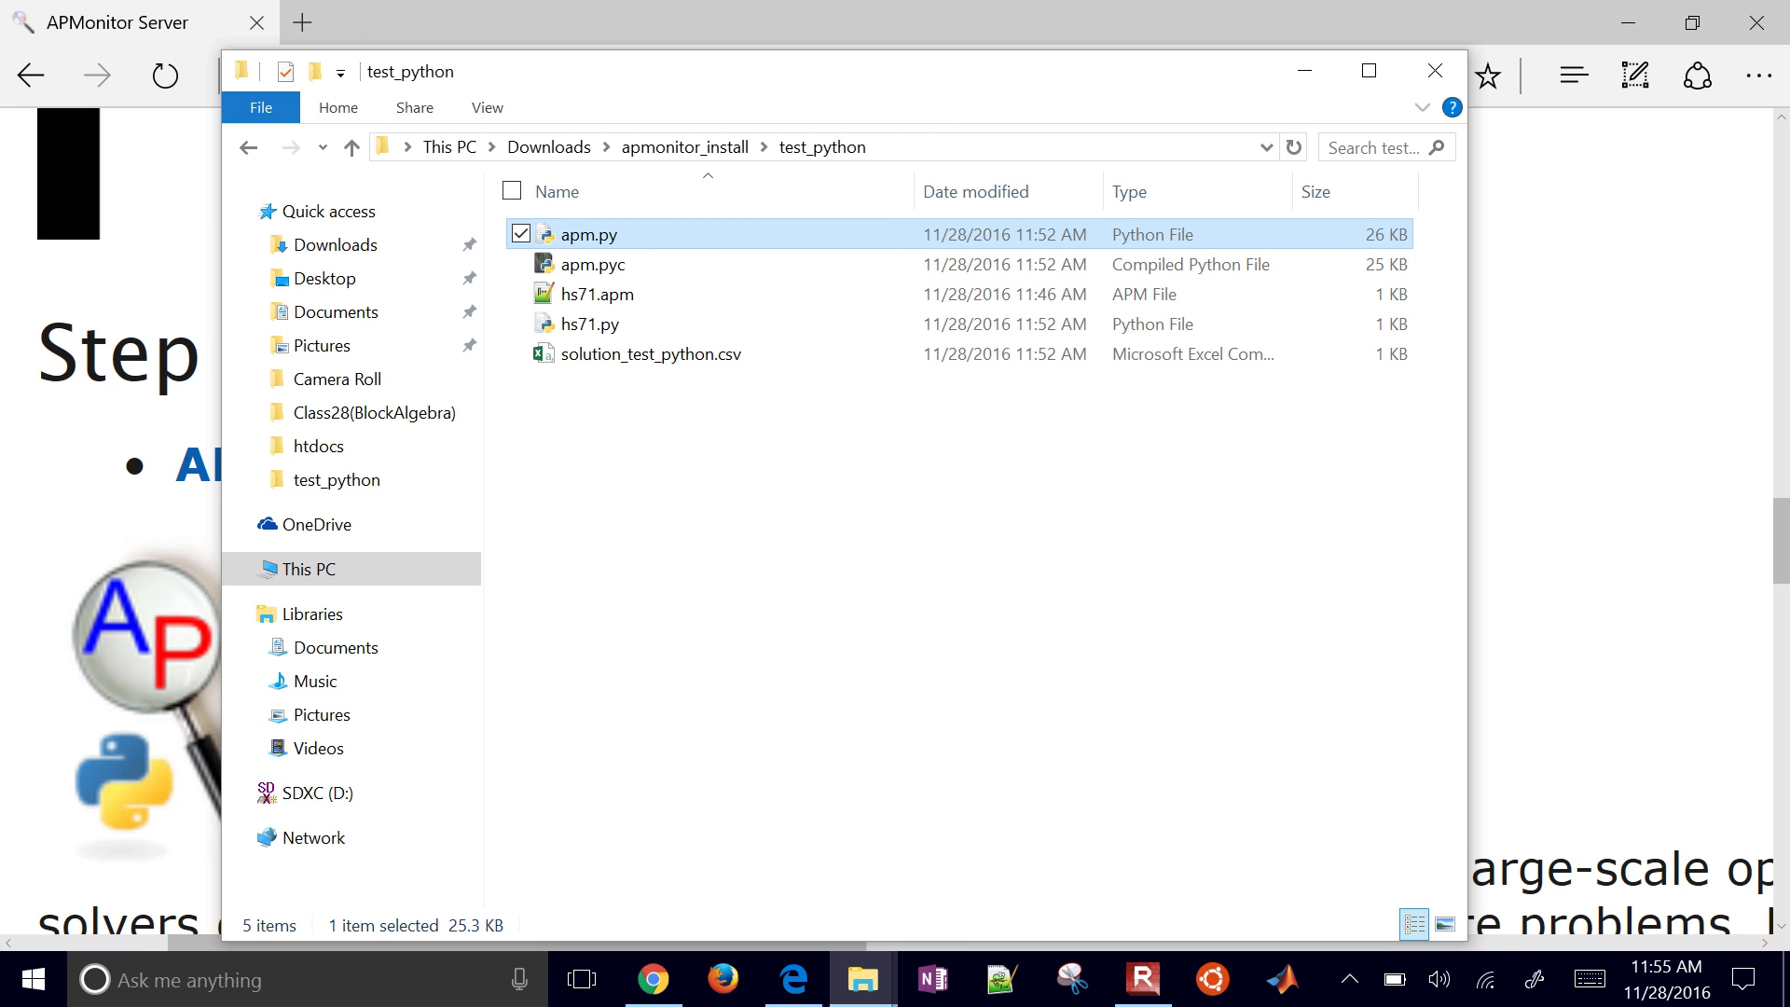
{"action": "double_click", "coordinate": [582, 231]}
{"action": "key", "text": "ctrl+l"}
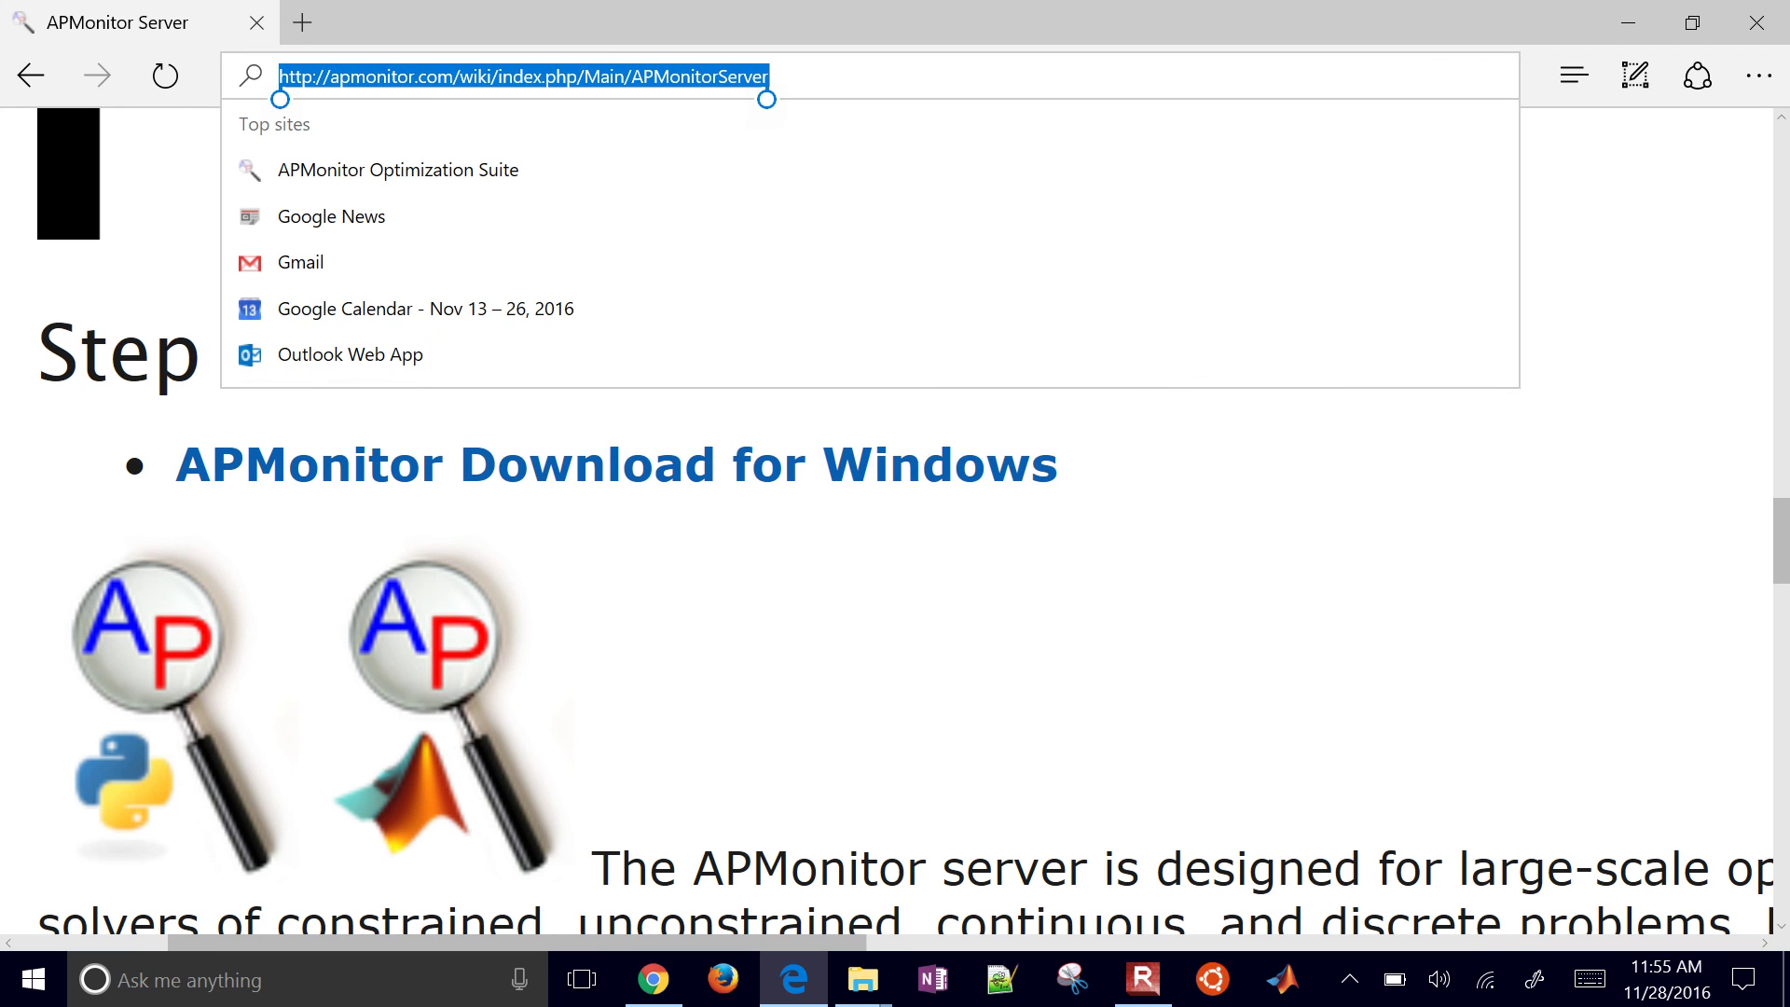